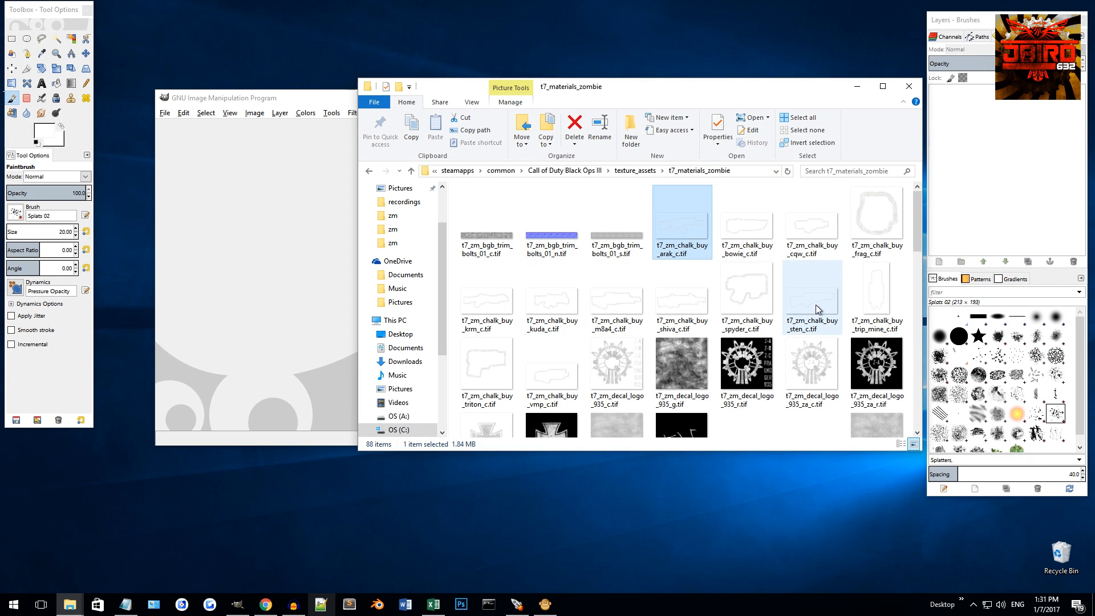
Step: Open t7_zm_chalk_buy_arak_c.tif in GIMP and dismiss the TIFF import messages
{"action": "left_click", "coordinate": [738, 226]}
{"action": "double_click", "coordinate": [672, 242]}
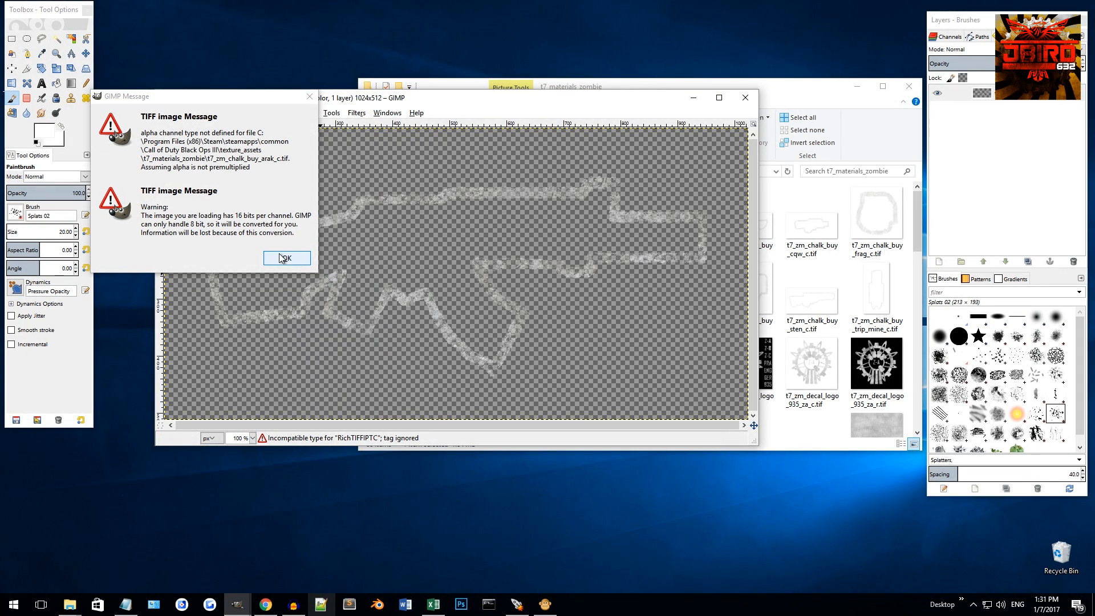
{"action": "left_click_drag", "start_coordinate": [597, 97], "coordinate": [669, 61]}
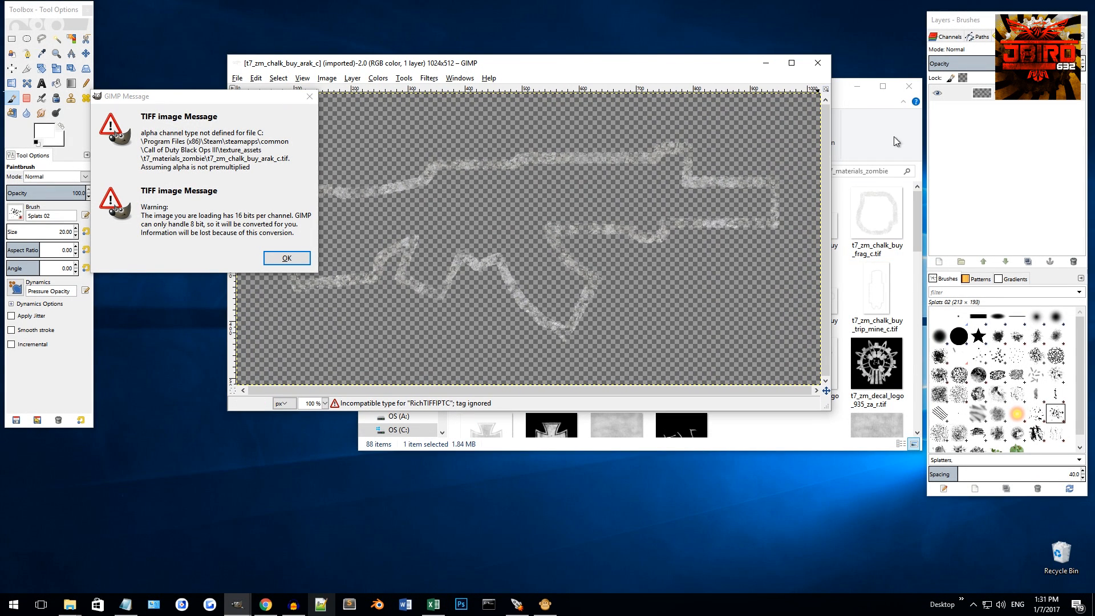
{"action": "left_click", "coordinate": [291, 261]}
{"action": "left_click_drag", "start_coordinate": [584, 69], "coordinate": [552, 111]}
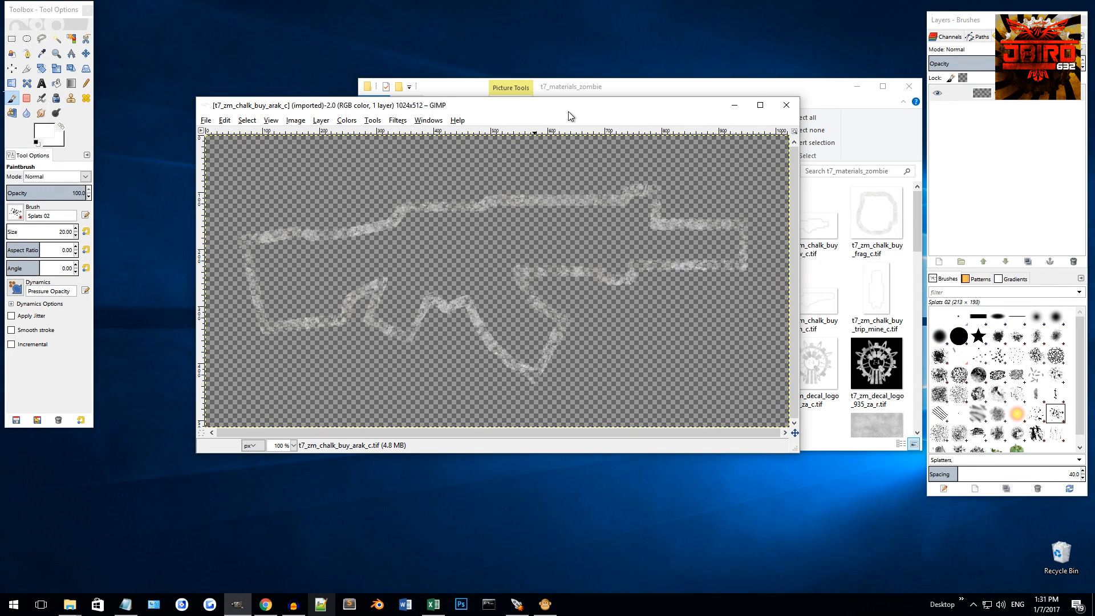
{"action": "left_click_drag", "start_coordinate": [570, 111], "coordinate": [573, 98]}
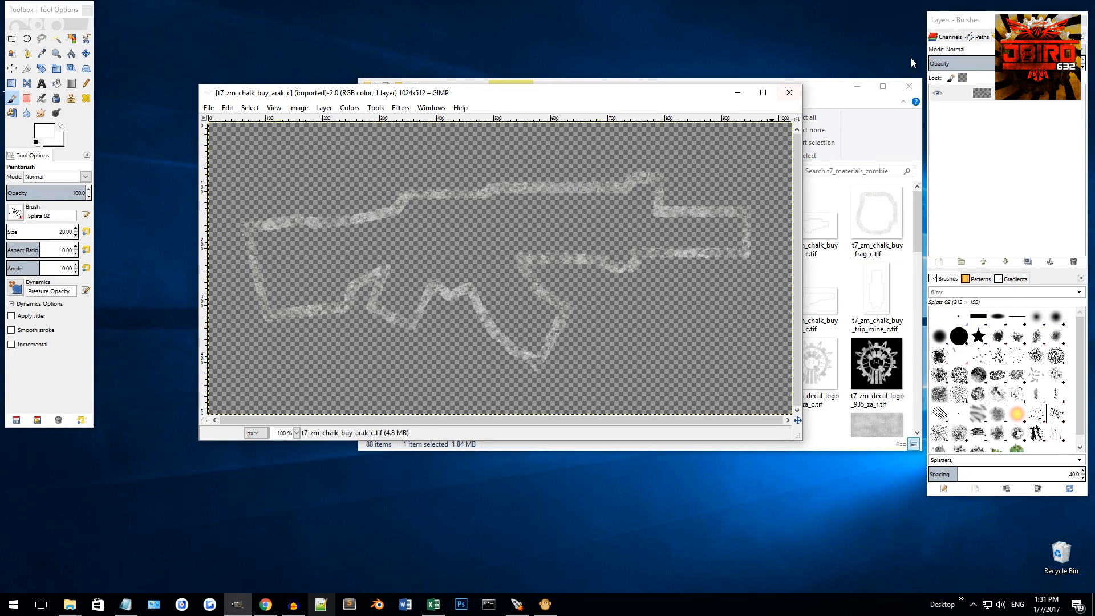
Step: Add a new transparent layer above the t7_zm_chalk_buy_arak_c.tif layer
{"action": "right_click", "coordinate": [989, 115]}
{"action": "left_click", "coordinate": [1010, 114]}
{"action": "left_click_drag", "start_coordinate": [724, 93], "coordinate": [703, 88]}
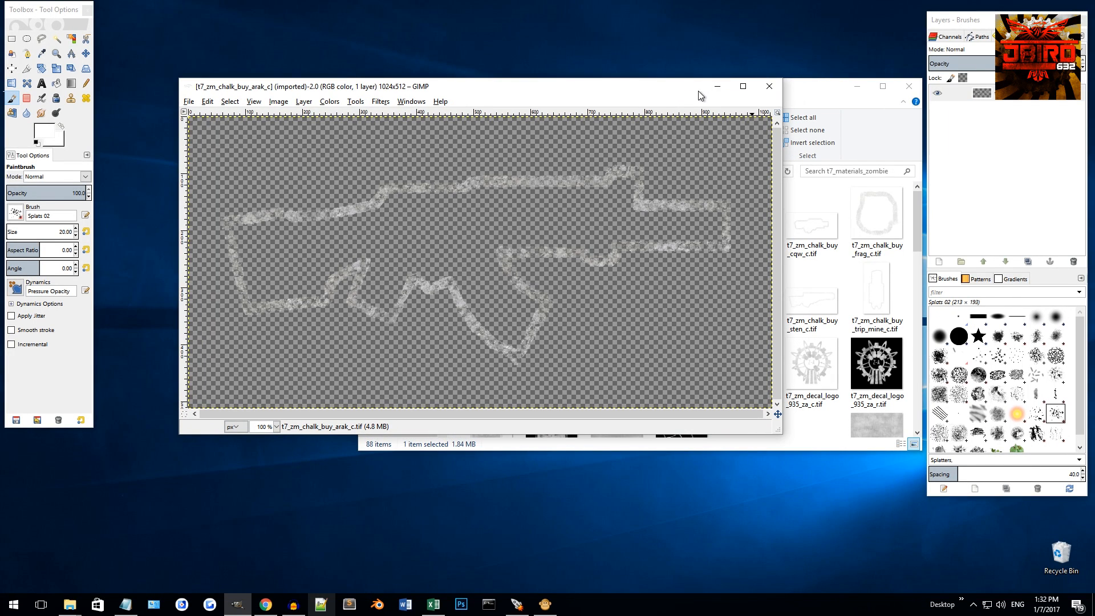
{"action": "left_click_drag", "start_coordinate": [596, 87], "coordinate": [623, 91]}
{"action": "right_click", "coordinate": [1018, 124]}
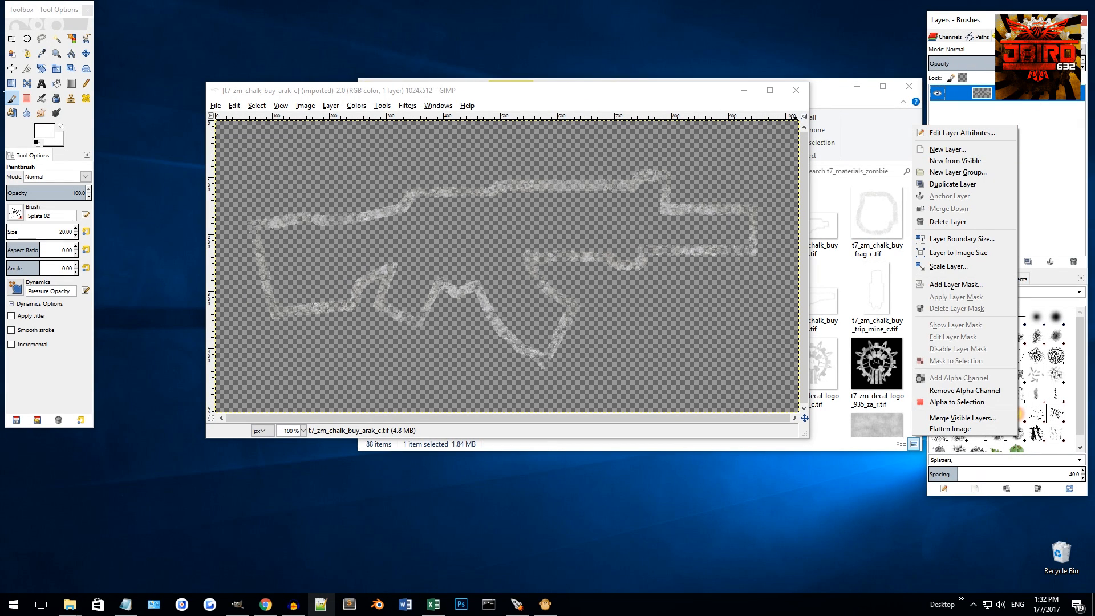
{"action": "left_click", "coordinate": [970, 150]}
{"action": "left_click", "coordinate": [990, 244]}
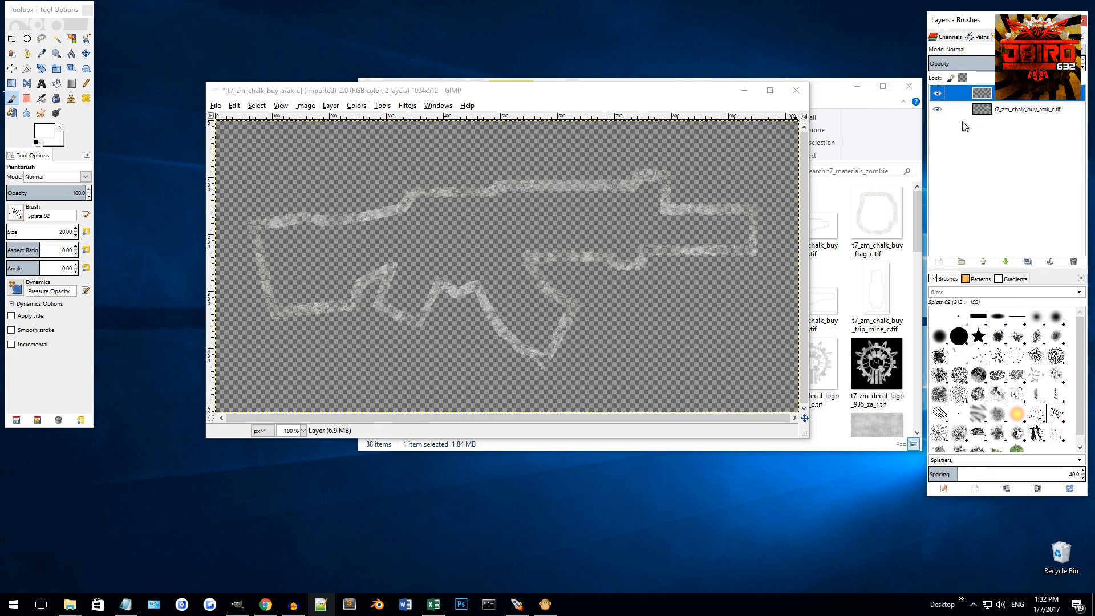
{"action": "left_click_drag", "start_coordinate": [583, 91], "coordinate": [595, 75]}
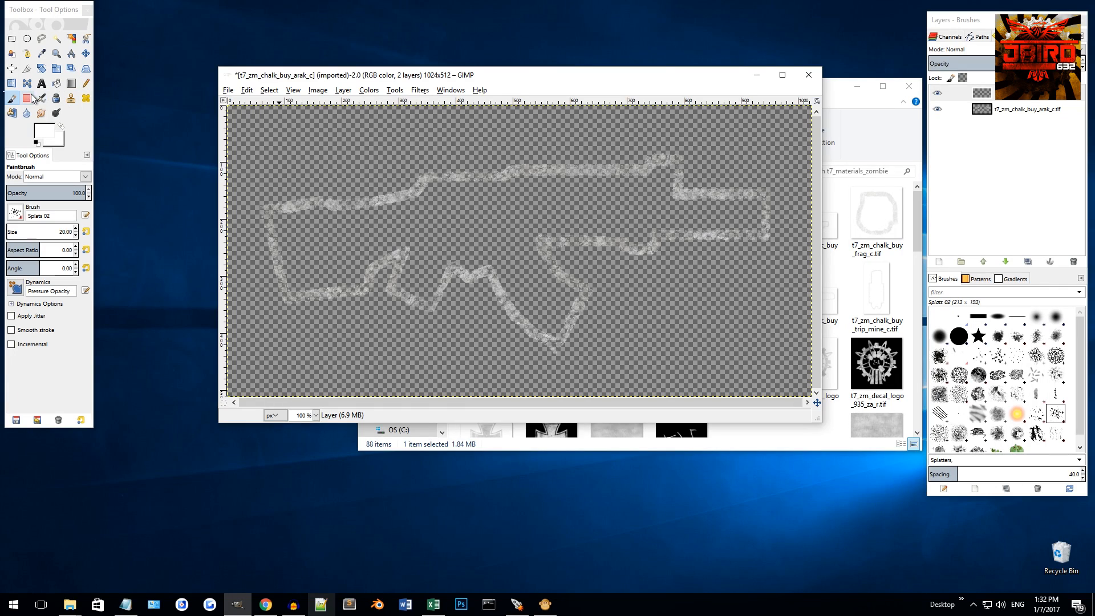
Step: Set up the Paintbrush with the Splats 01 brush at size 26
{"action": "left_click", "coordinate": [10, 102]}
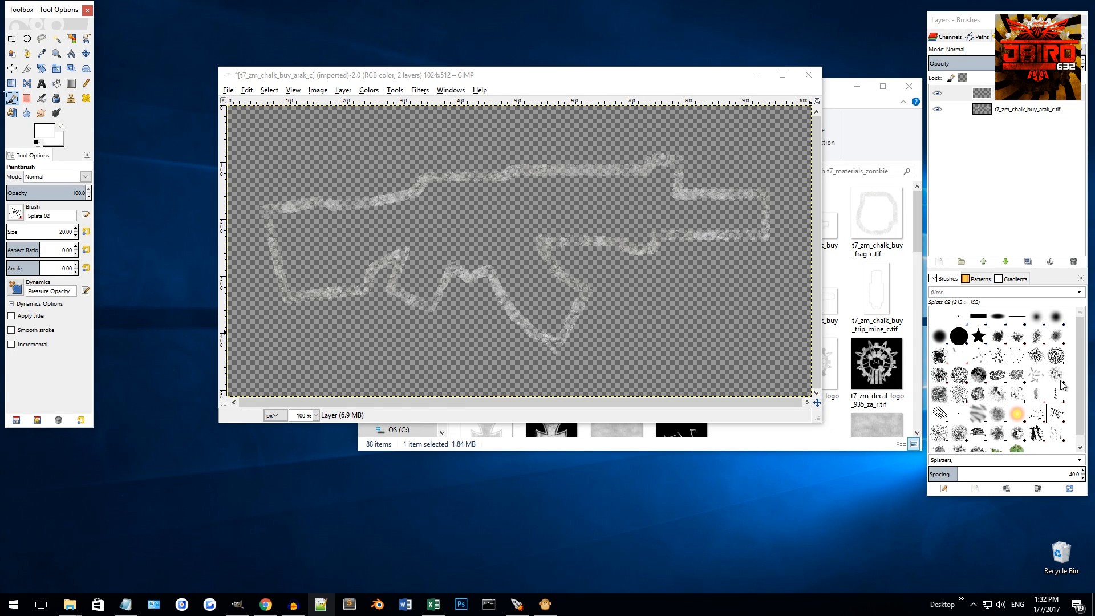
{"action": "left_click", "coordinate": [1037, 415]}
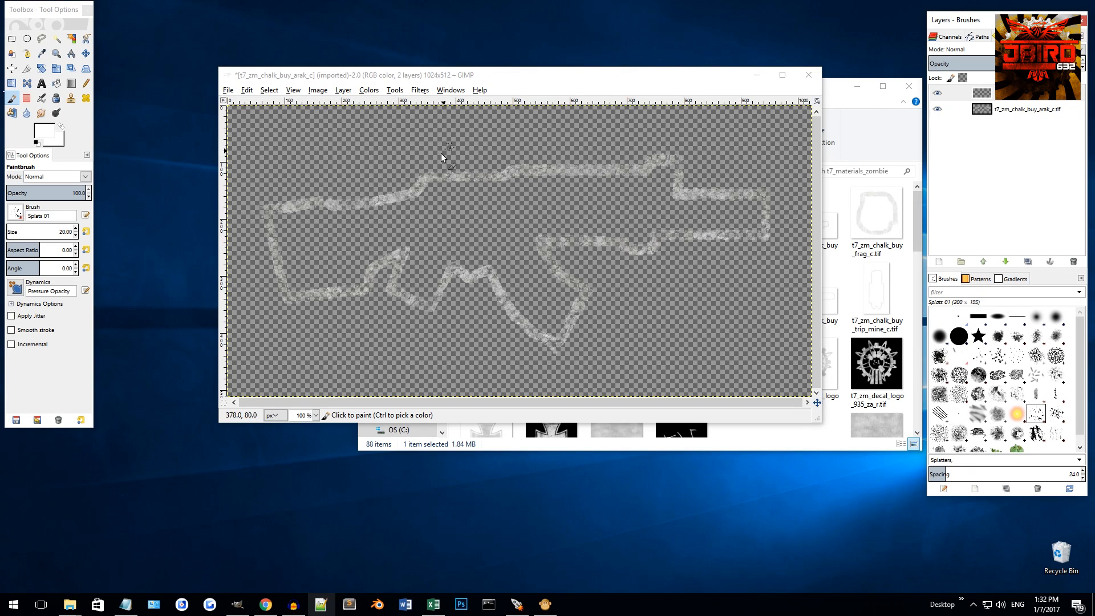
{"action": "scroll", "coordinate": [456, 160], "scroll_direction": "up", "scroll_amount": 4}
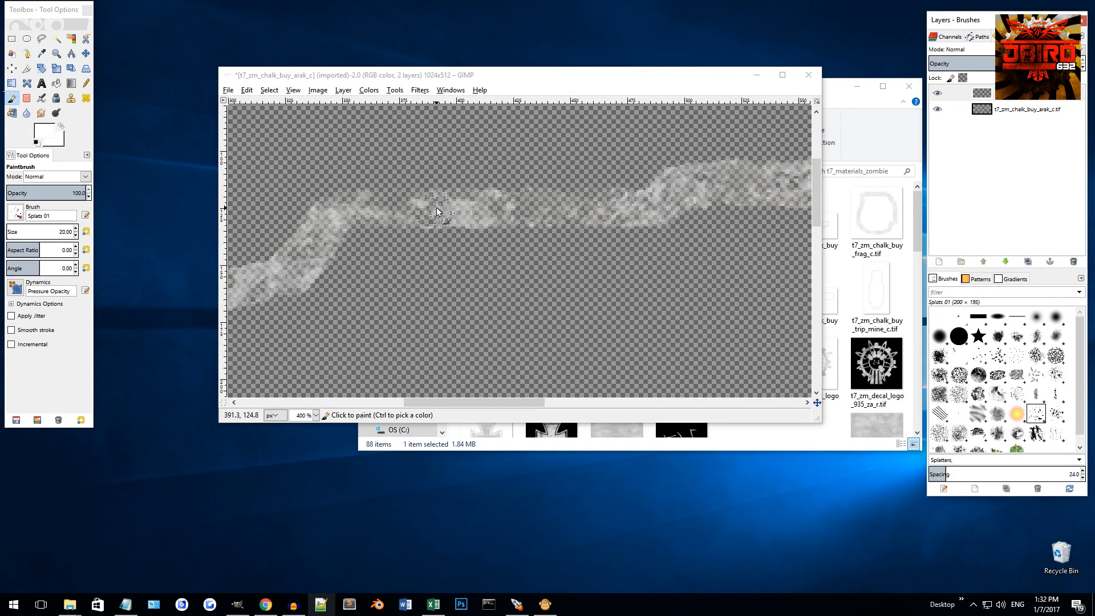
{"action": "left_click", "coordinate": [76, 229]}
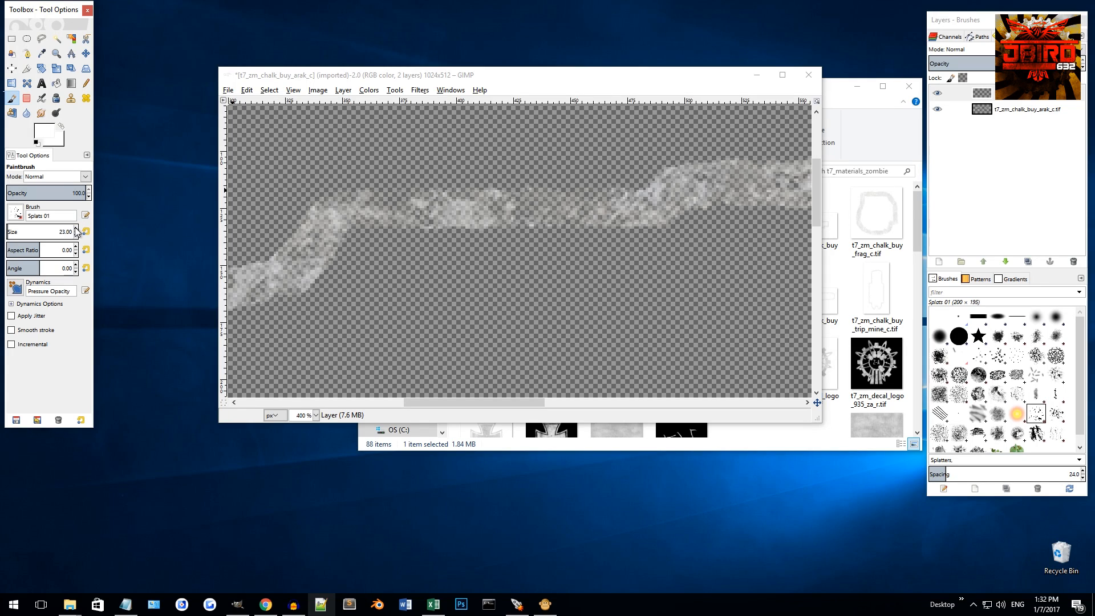
Step: Paint a test dab on the upper edge of the chalk outline and undo it
{"action": "left_click", "coordinate": [752, 183]}
{"action": "key", "text": "ctrl+z"}
{"action": "scroll", "coordinate": [756, 180], "scroll_direction": "down", "scroll_amount": 5}
{"action": "scroll", "coordinate": [679, 170], "scroll_direction": "up", "scroll_amount": 2}
{"action": "scroll", "coordinate": [682, 165], "scroll_direction": "right", "scroll_amount": 2}
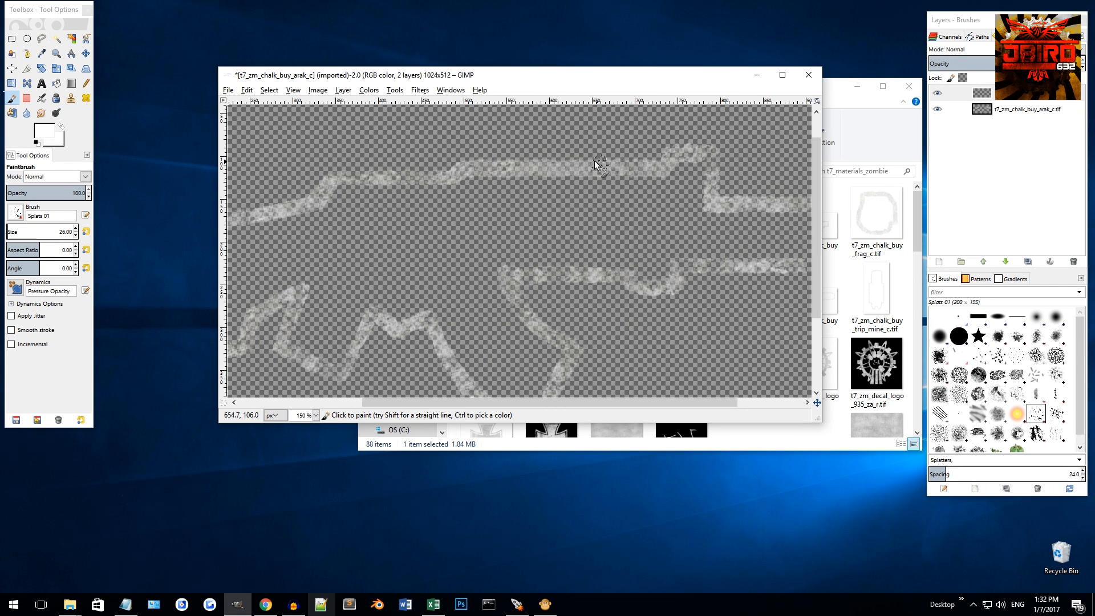
Step: Examine the shape and line thickness of the chalk gun outline at different magnifications
{"action": "scroll", "coordinate": [575, 163], "scroll_direction": "down", "scroll_amount": 2}
{"action": "scroll", "coordinate": [558, 181], "scroll_direction": "up", "scroll_amount": 2}
{"action": "scroll", "coordinate": [557, 180], "scroll_direction": "down", "scroll_amount": 2}
{"action": "scroll", "coordinate": [556, 181], "scroll_direction": "up", "scroll_amount": 2}
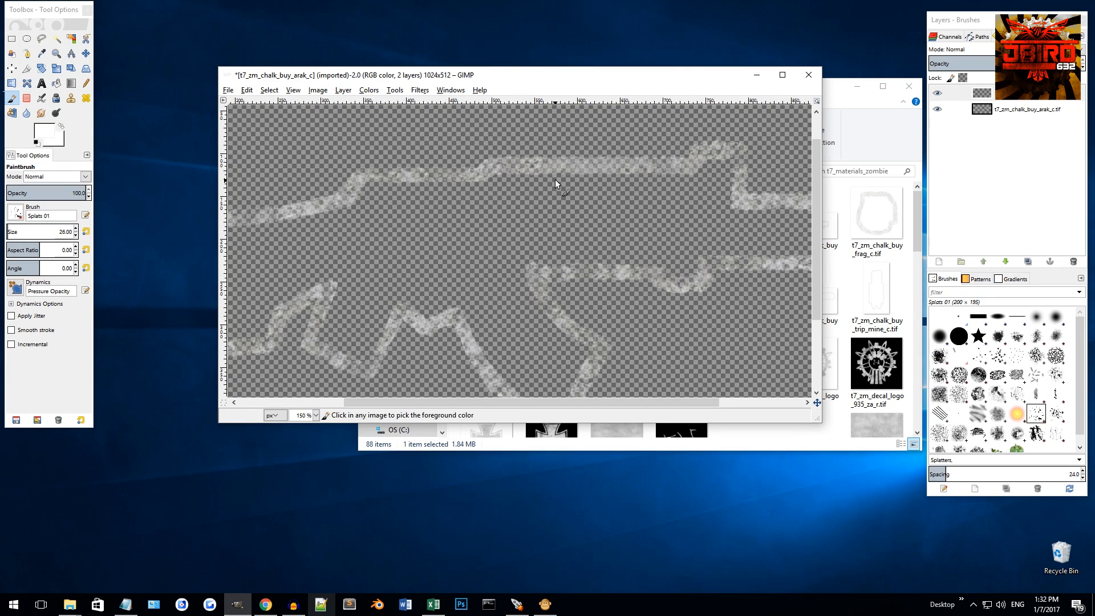
{"action": "scroll", "coordinate": [574, 180], "scroll_direction": "down", "scroll_amount": 2}
{"action": "scroll", "coordinate": [570, 178], "scroll_direction": "up", "scroll_amount": 2}
{"action": "scroll", "coordinate": [554, 182], "scroll_direction": "down", "scroll_amount": 2}
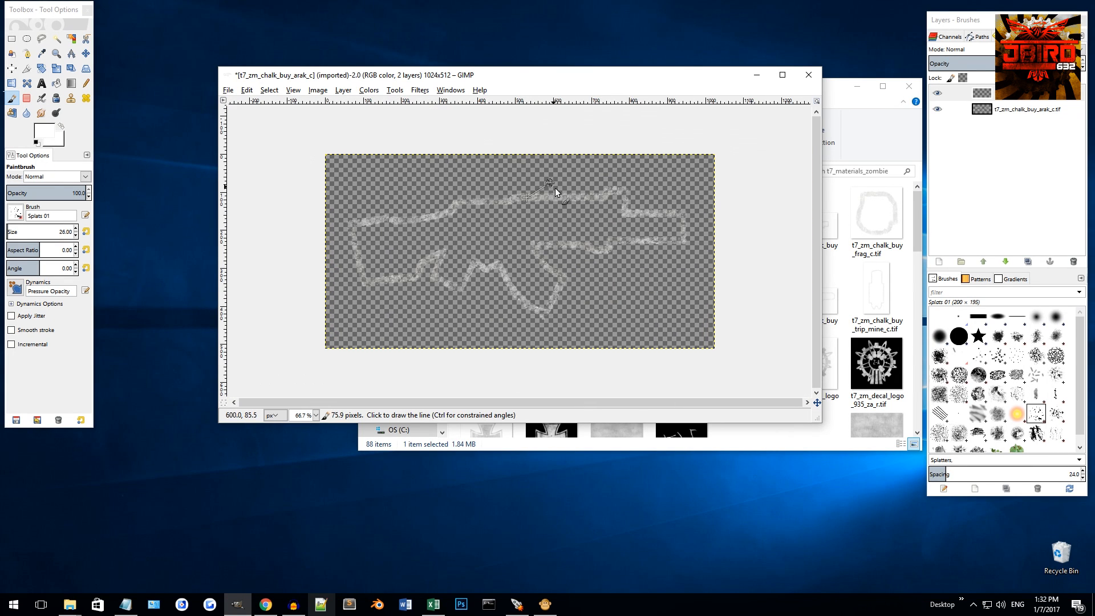
{"action": "scroll", "coordinate": [513, 171], "scroll_direction": "up", "scroll_amount": 3}
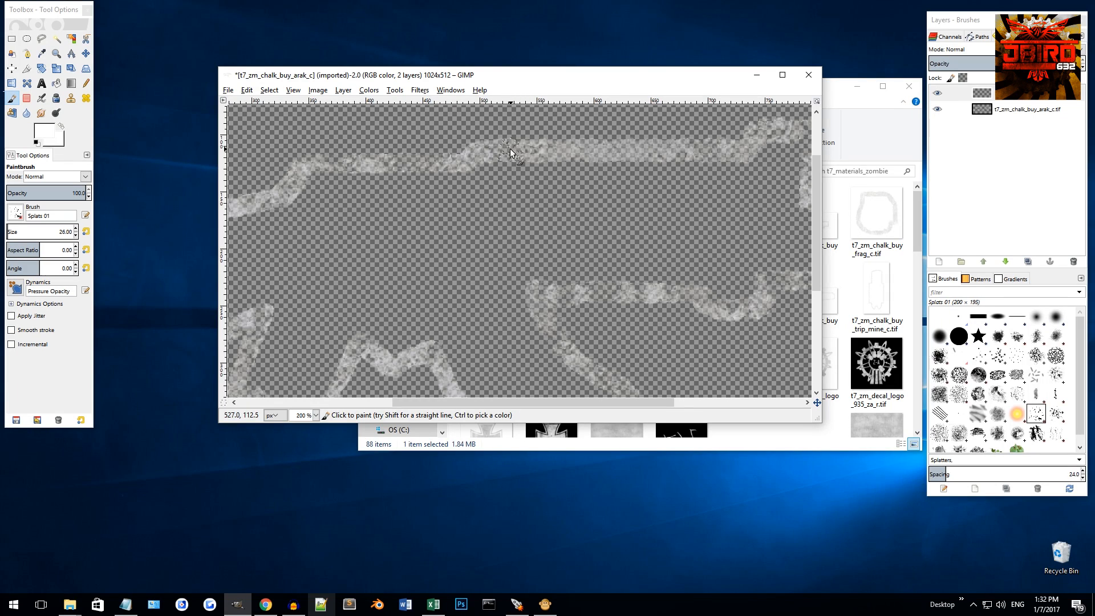
Step: Try a straight brush line from the upper edge of the outline down into the gun's interior and undo it
{"action": "key", "text": "shift"}
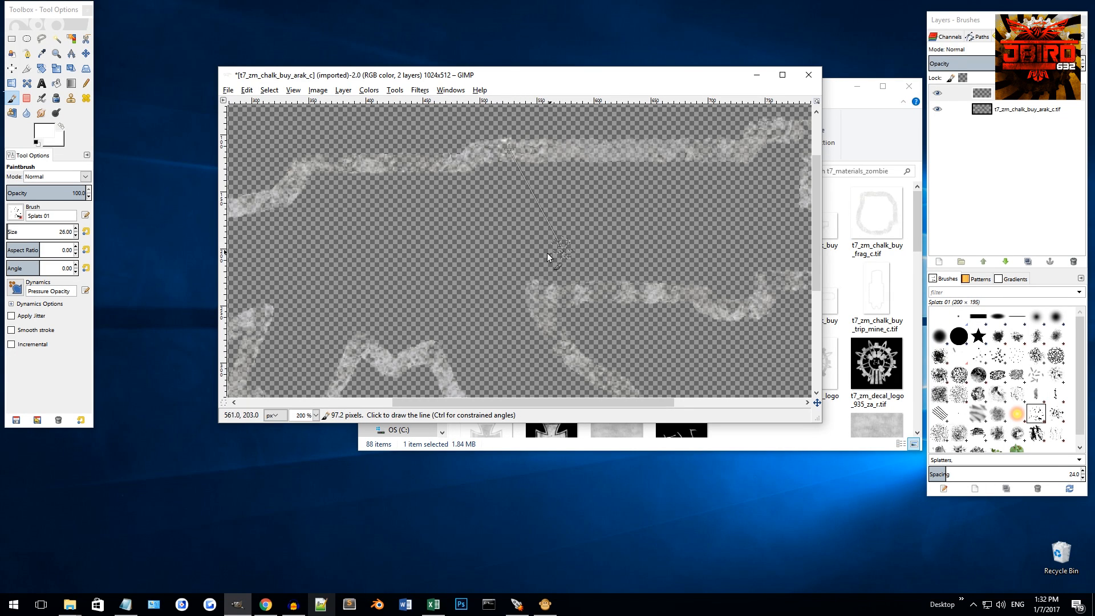
{"action": "left_click", "coordinate": [378, 262], "text": "shift"}
{"action": "key", "text": "ctrl+z"}
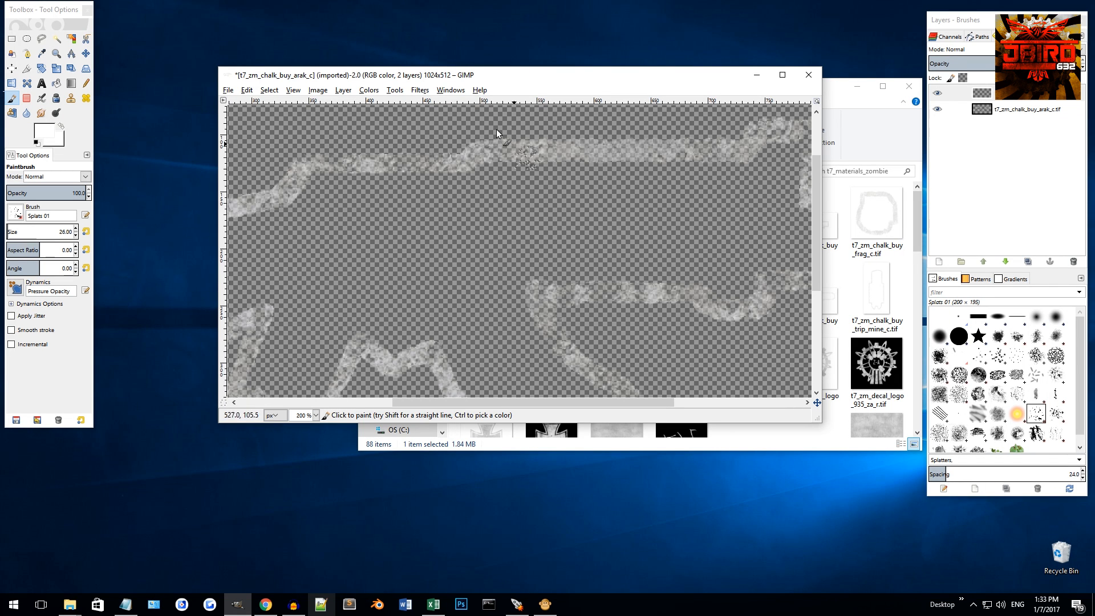
Step: Inspect the upper edge of the chalk outline up close as a path for straight brush lines
{"action": "scroll", "coordinate": [623, 148], "scroll_direction": "up", "scroll_amount": 2}
{"action": "scroll", "coordinate": [613, 205], "scroll_direction": "up", "scroll_amount": 1}
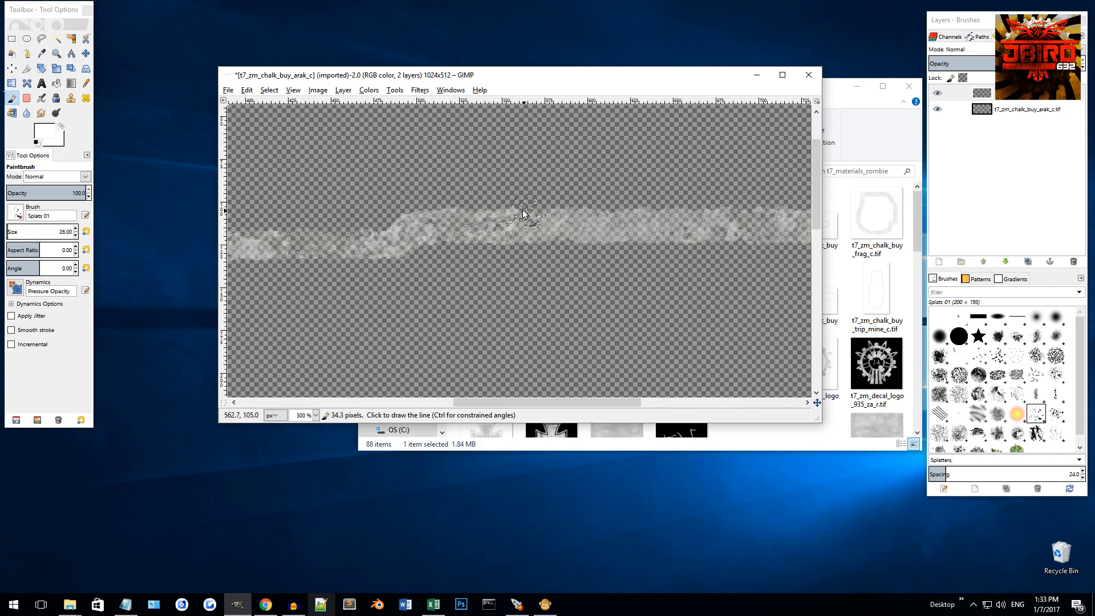
{"action": "scroll", "coordinate": [525, 211], "scroll_direction": "right", "scroll_amount": 3}
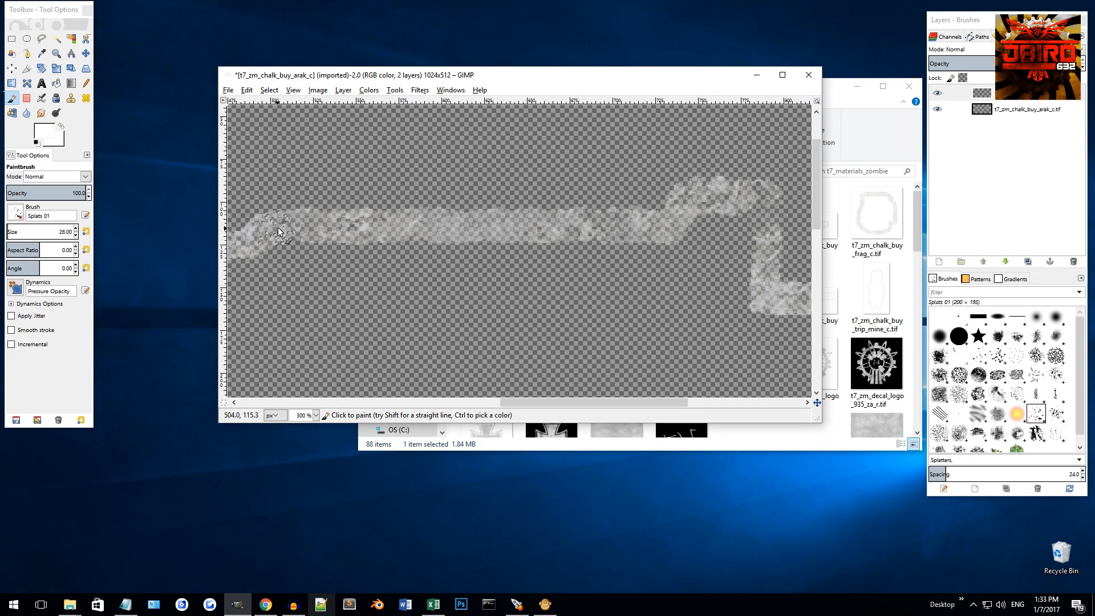
{"action": "scroll", "coordinate": [278, 227], "scroll_direction": "down", "scroll_amount": 5}
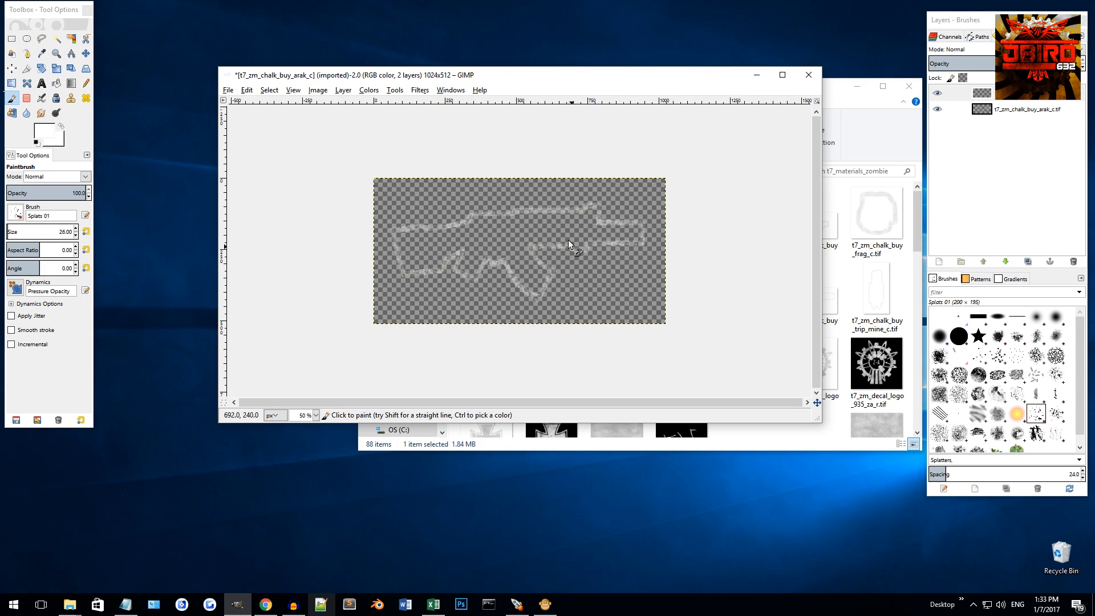
Step: Minimize GIMP and check the xmodels folder of Wraith's infinite_warfare exports for weapon models
{"action": "left_click", "coordinate": [759, 75]}
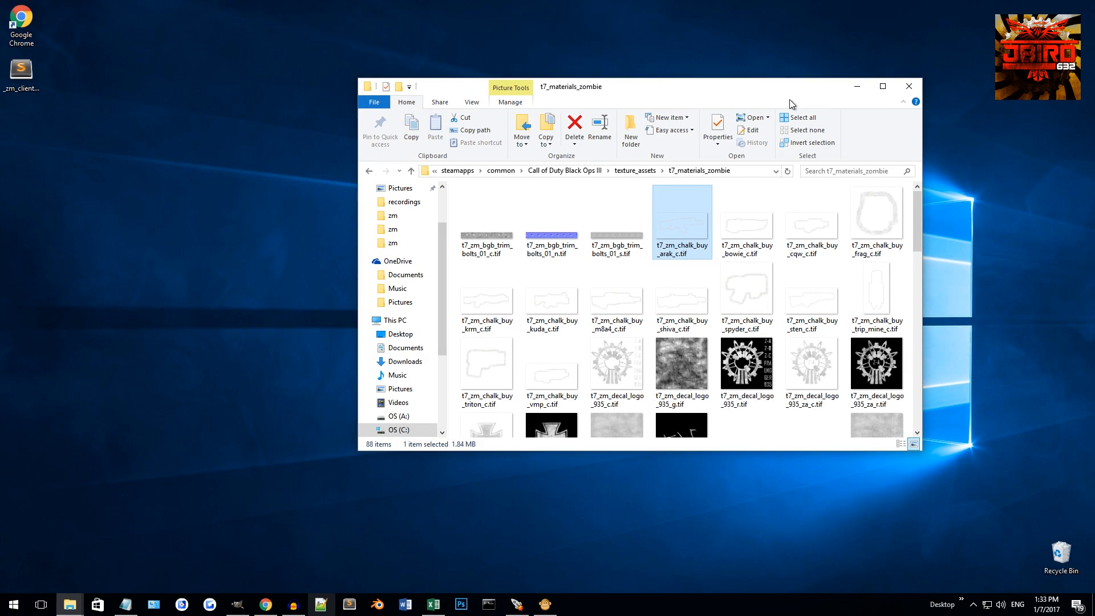
{"action": "left_click_drag", "start_coordinate": [772, 91], "coordinate": [778, 73]}
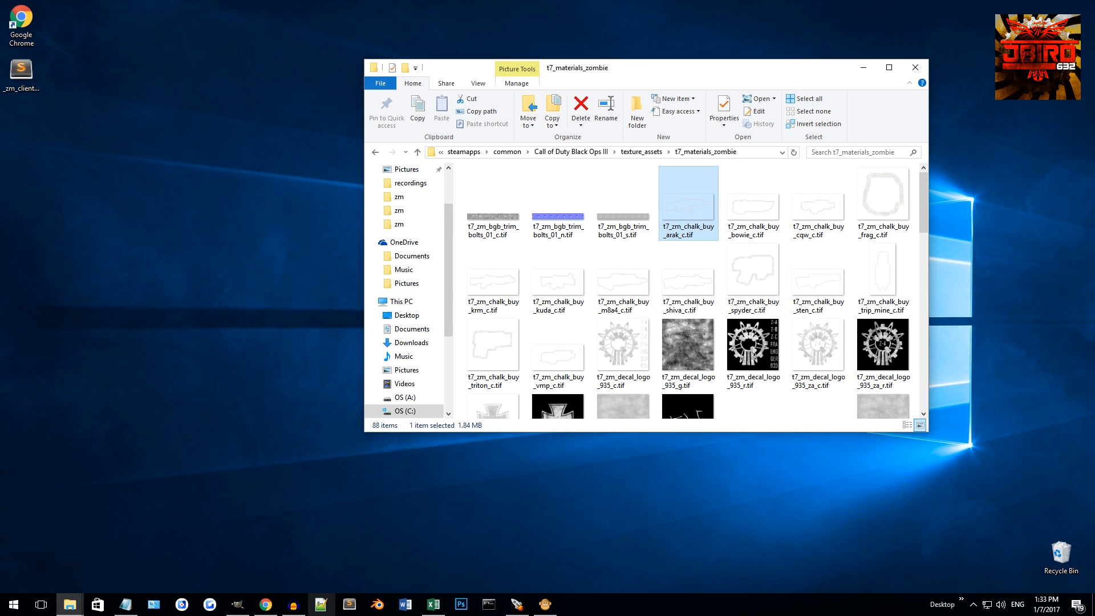
{"action": "left_click", "coordinate": [321, 605]}
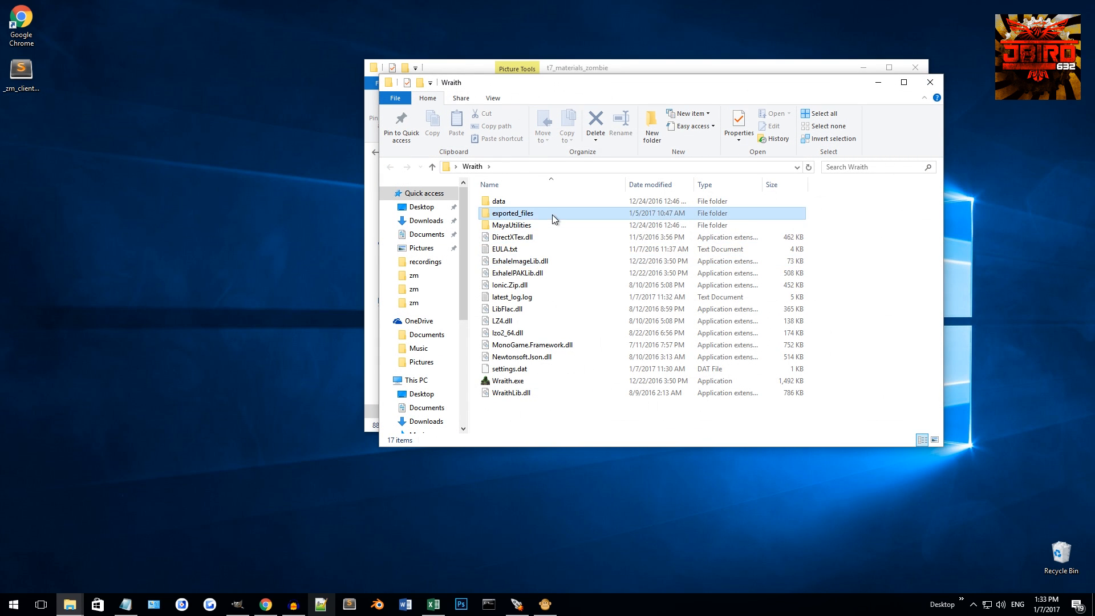
{"action": "double_click", "coordinate": [552, 214]}
{"action": "double_click", "coordinate": [525, 225]}
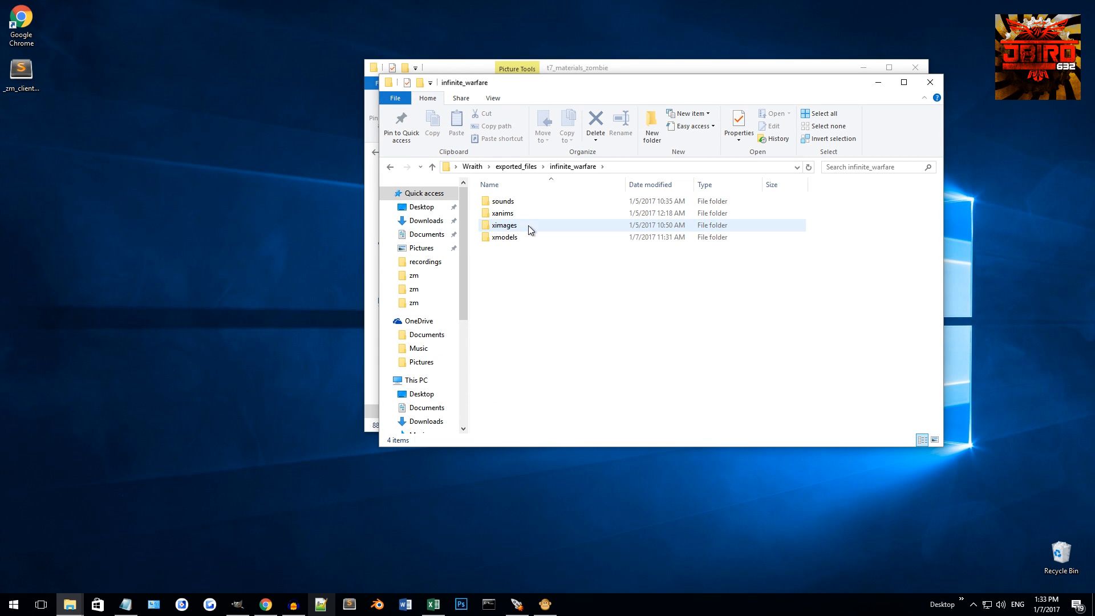
{"action": "double_click", "coordinate": [516, 238]}
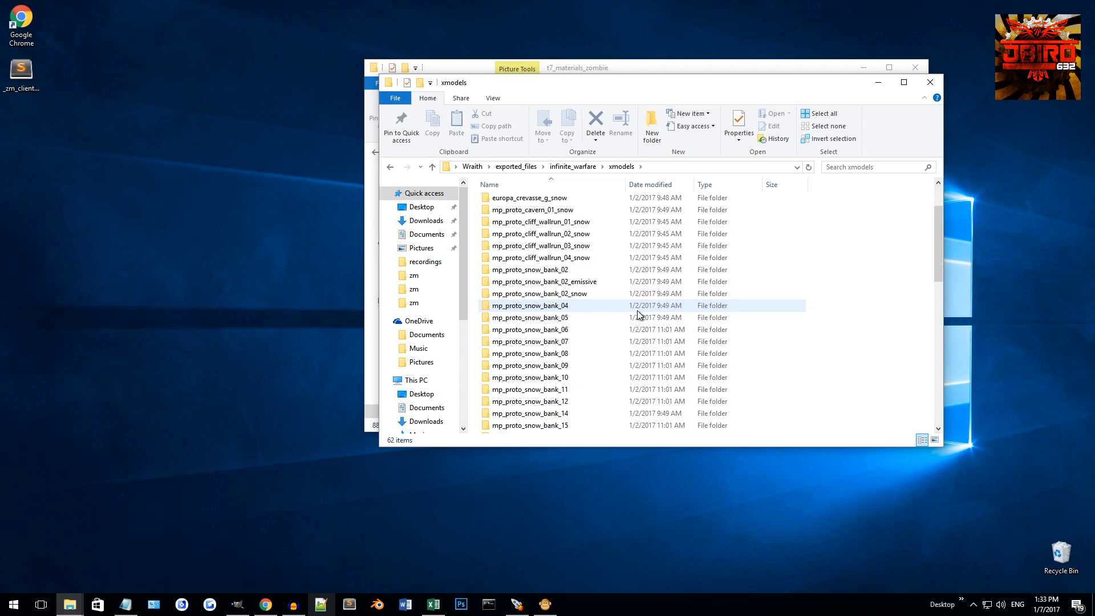
{"action": "key", "text": "BackSpace"}
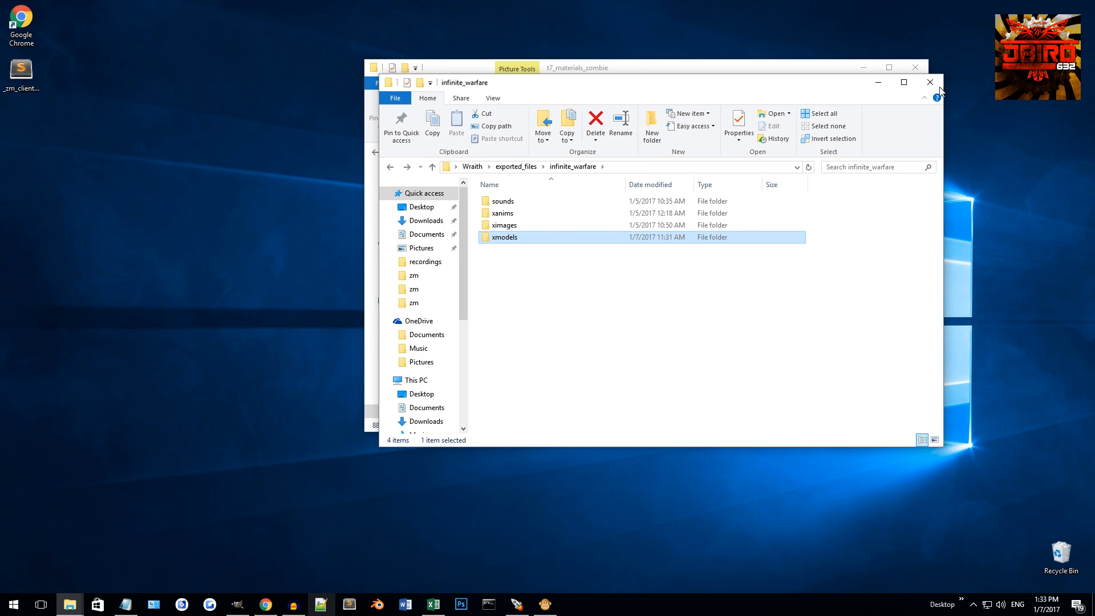
{"action": "left_click", "coordinate": [932, 83]}
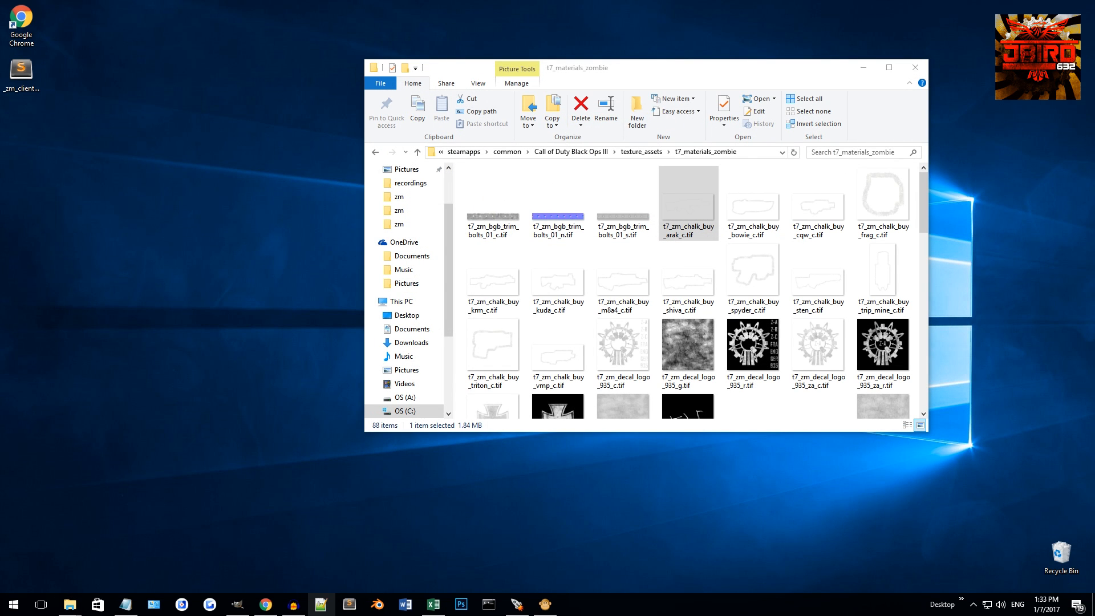
Step: Look through the tac19 folder in infinite_warfare_weapons for the wpn_tac19_view.xmodel_export model, and close the window
{"action": "mouse_move", "coordinate": [657, 100]}
{"action": "left_mouse_down"}
{"action": "mouse_move", "coordinate": [1094, 100]}
{"action": "mouse_move", "coordinate": [657, 95]}
{"action": "left_mouse_up"}
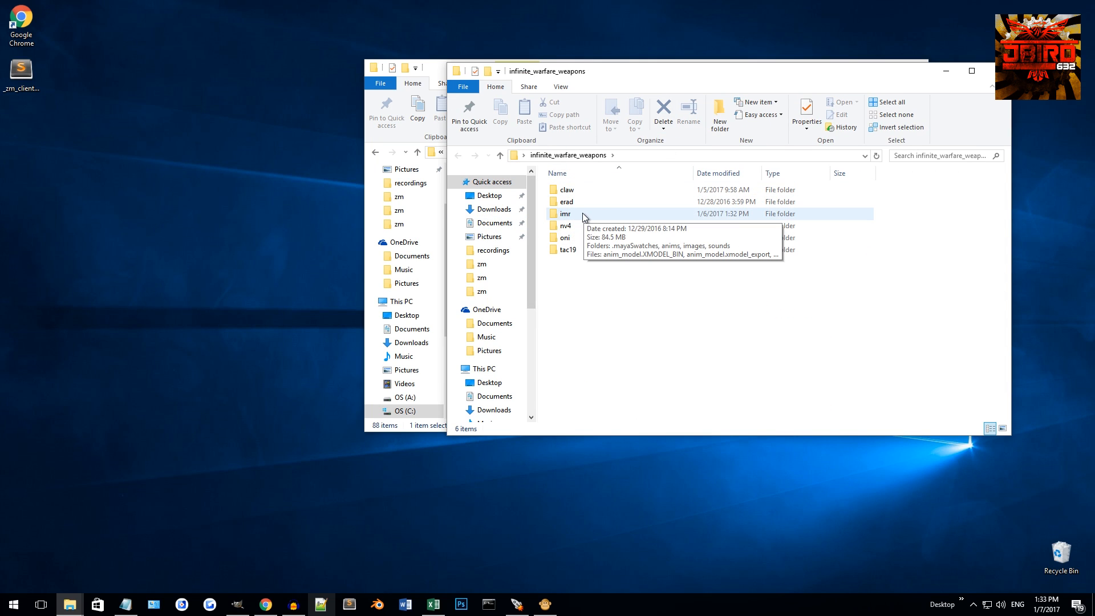
{"action": "double_click", "coordinate": [577, 251]}
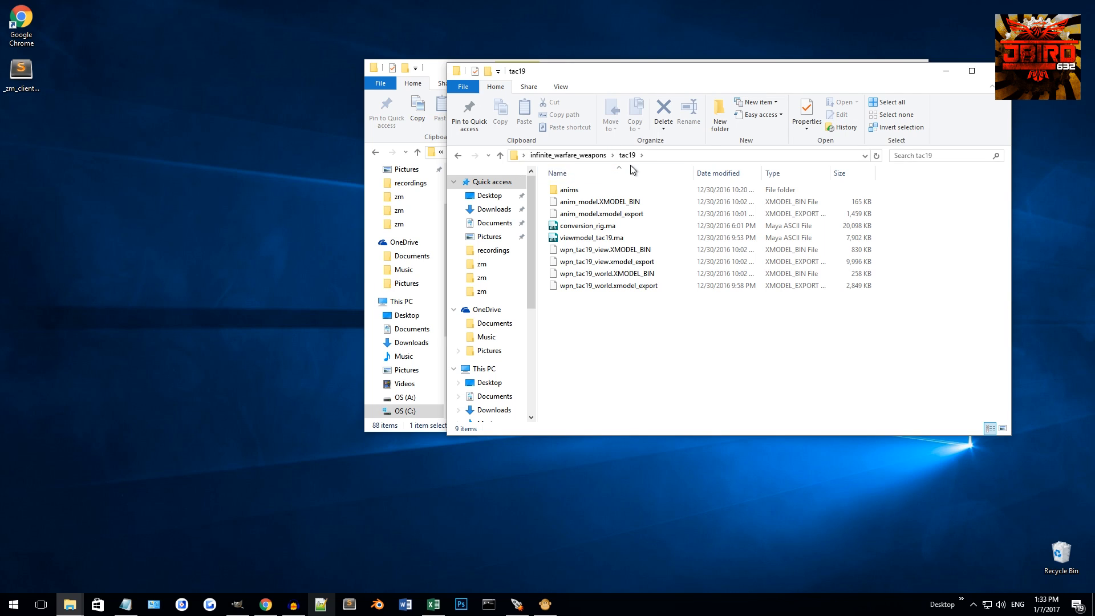
{"action": "left_click", "coordinate": [646, 263]}
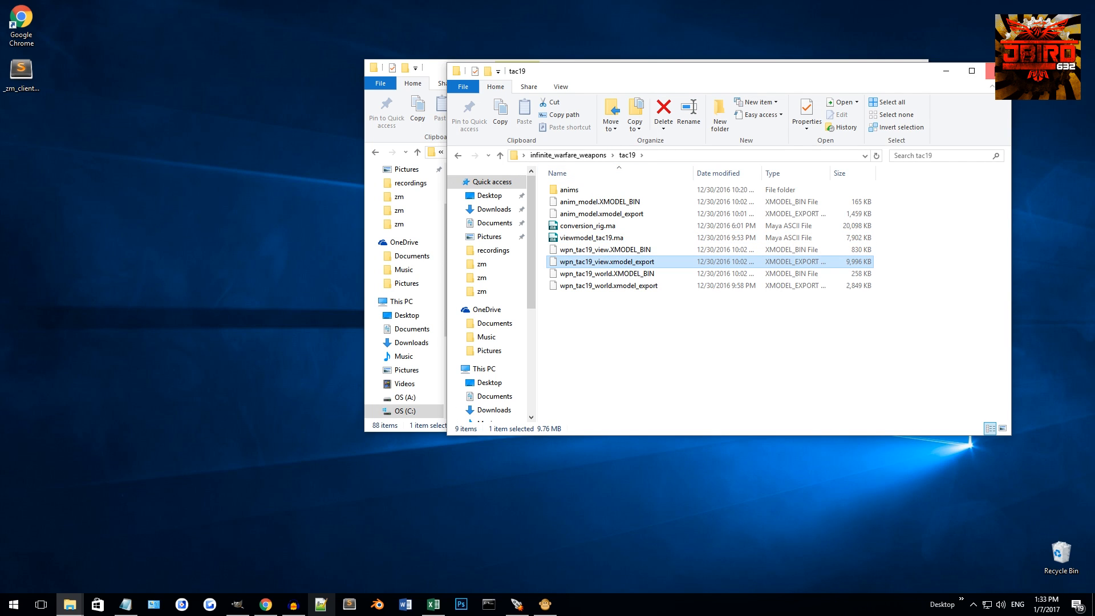
{"action": "left_click", "coordinate": [999, 71]}
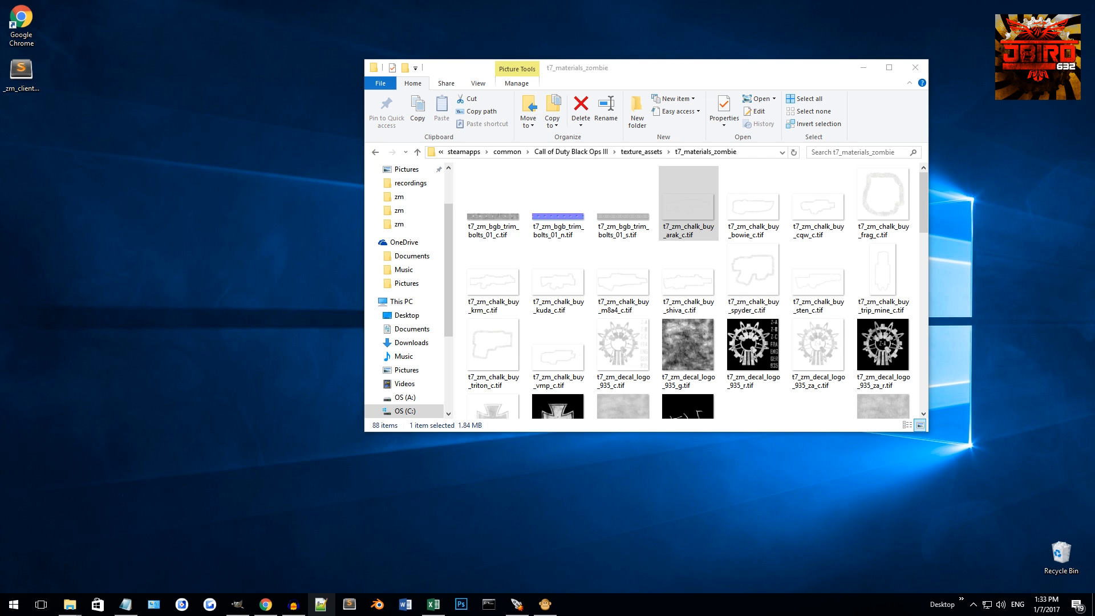
Step: Look through the xmodels folder of the advanced_warfare exports for the npc_uts19 weapon folders
{"action": "double_click", "coordinate": [594, 219]}
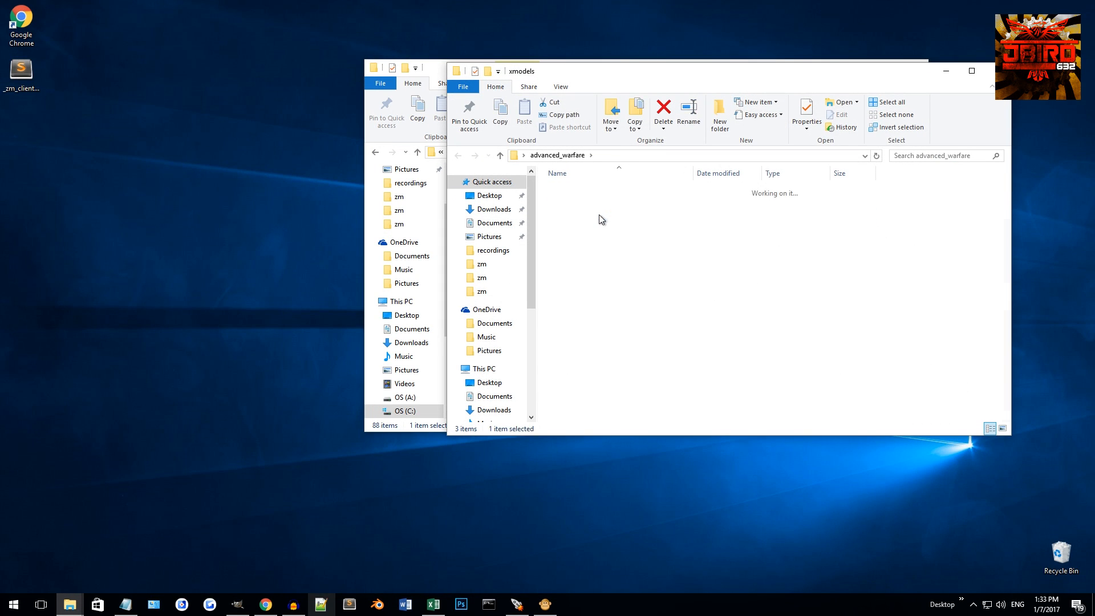
{"action": "scroll", "coordinate": [599, 225], "scroll_direction": "down", "scroll_amount": 10}
{"action": "scroll", "coordinate": [629, 228], "scroll_direction": "down", "scroll_amount": 7}
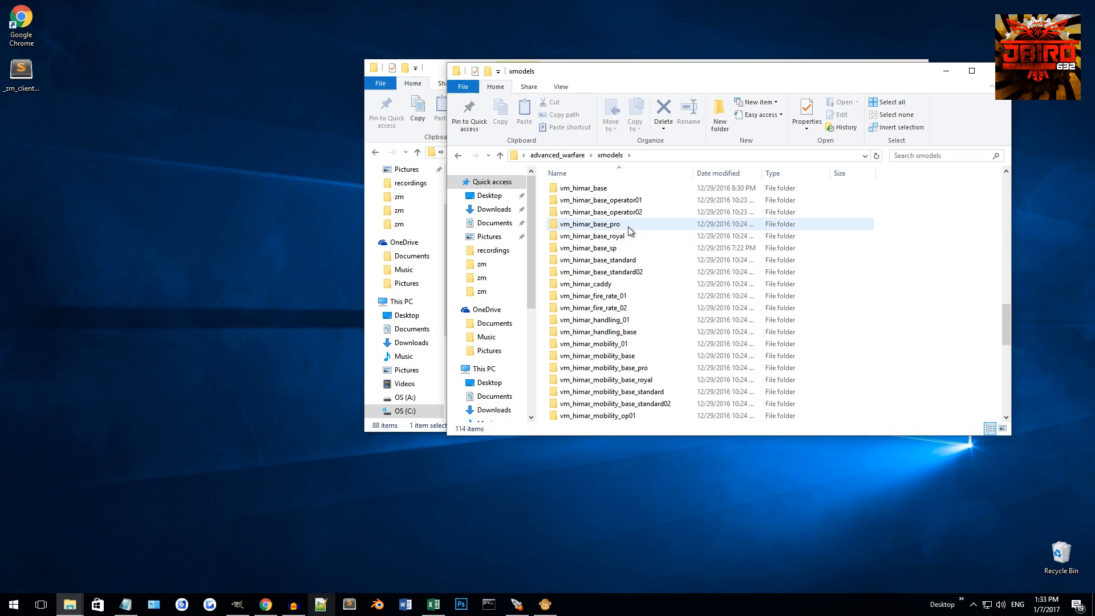
{"action": "scroll", "coordinate": [627, 227], "scroll_direction": "up", "scroll_amount": 6}
{"action": "scroll", "coordinate": [619, 227], "scroll_direction": "up", "scroll_amount": 1}
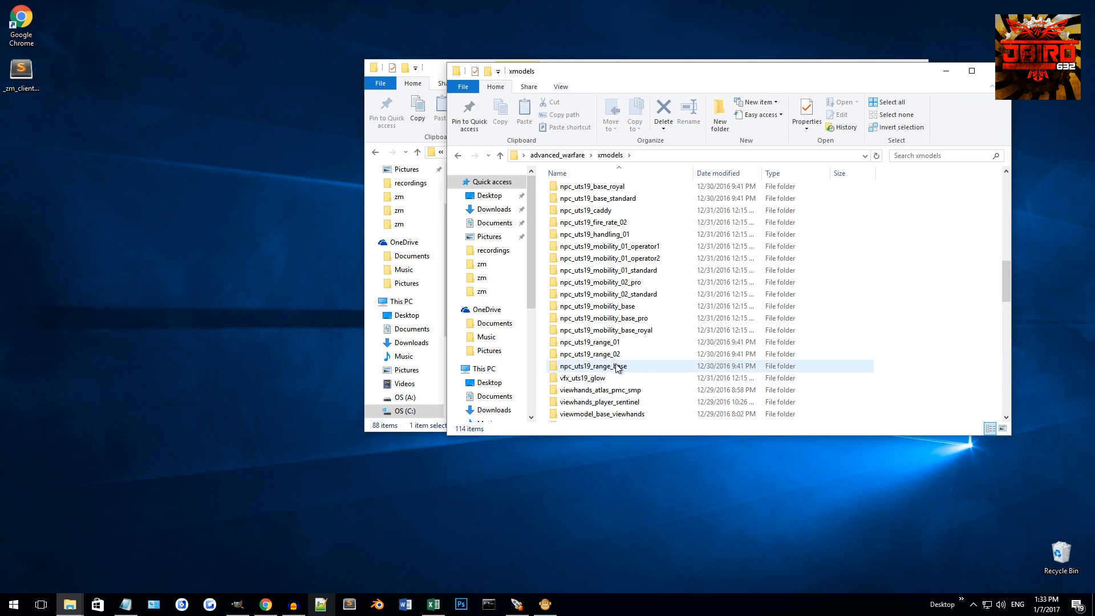
{"action": "left_click", "coordinate": [584, 343]}
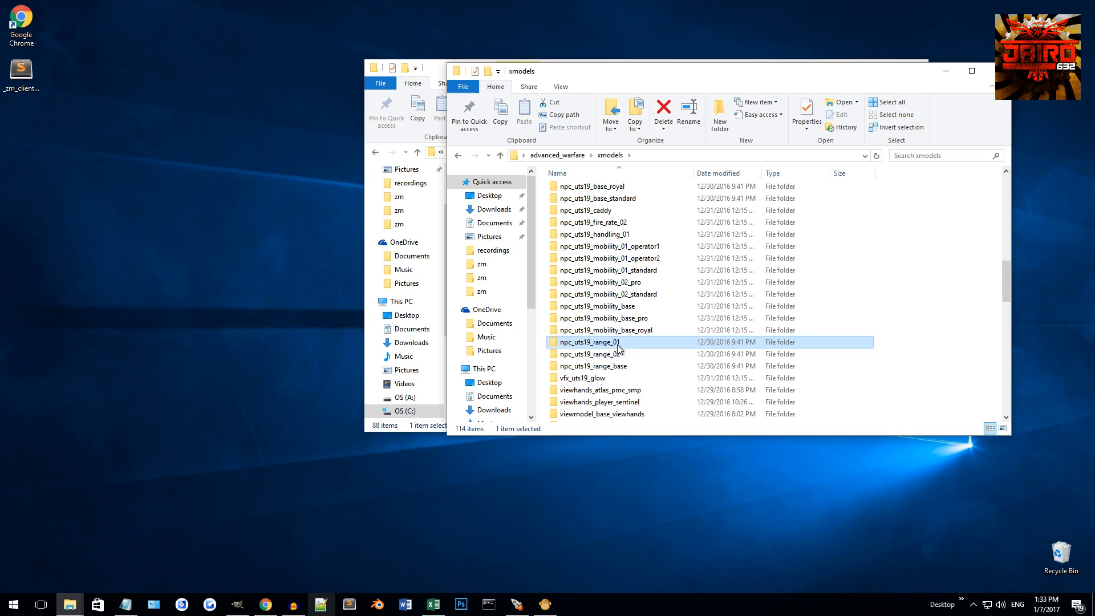
{"action": "scroll", "coordinate": [610, 296], "scroll_direction": "up", "scroll_amount": 2}
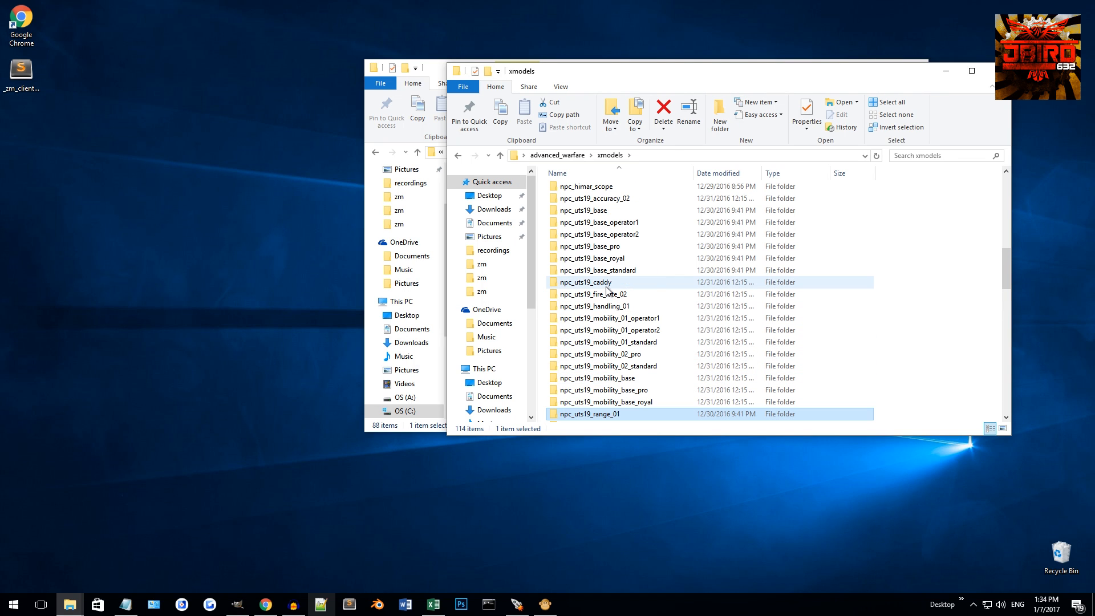
Step: Open npc_uts19_base_LOD0.ma from the npc_uts19_base folder in Maya and move the folder window out of the way
{"action": "double_click", "coordinate": [627, 210]}
{"action": "left_click", "coordinate": [630, 204]}
{"action": "left_click_drag", "start_coordinate": [719, 68], "coordinate": [759, 160]}
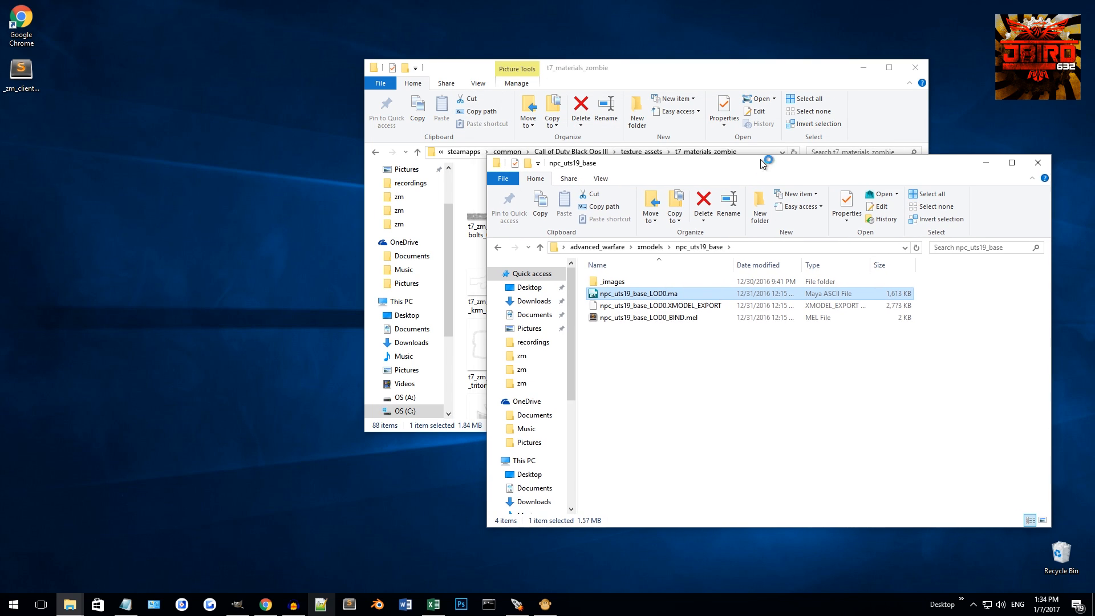
{"action": "left_click_drag", "start_coordinate": [754, 166], "coordinate": [332, 141]}
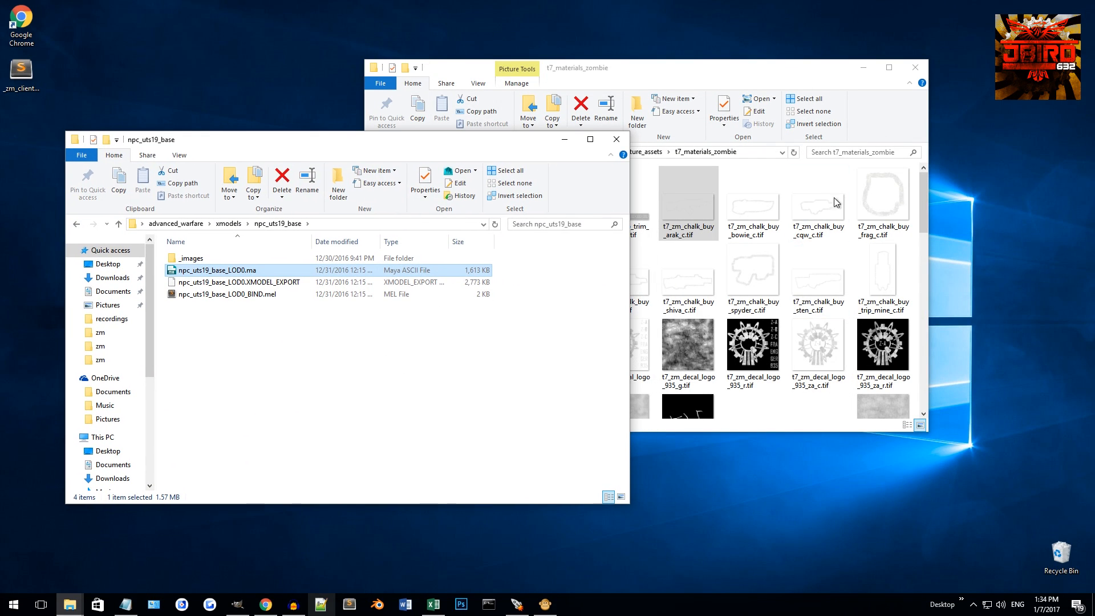
{"action": "left_click_drag", "start_coordinate": [450, 140], "coordinate": [582, 160]}
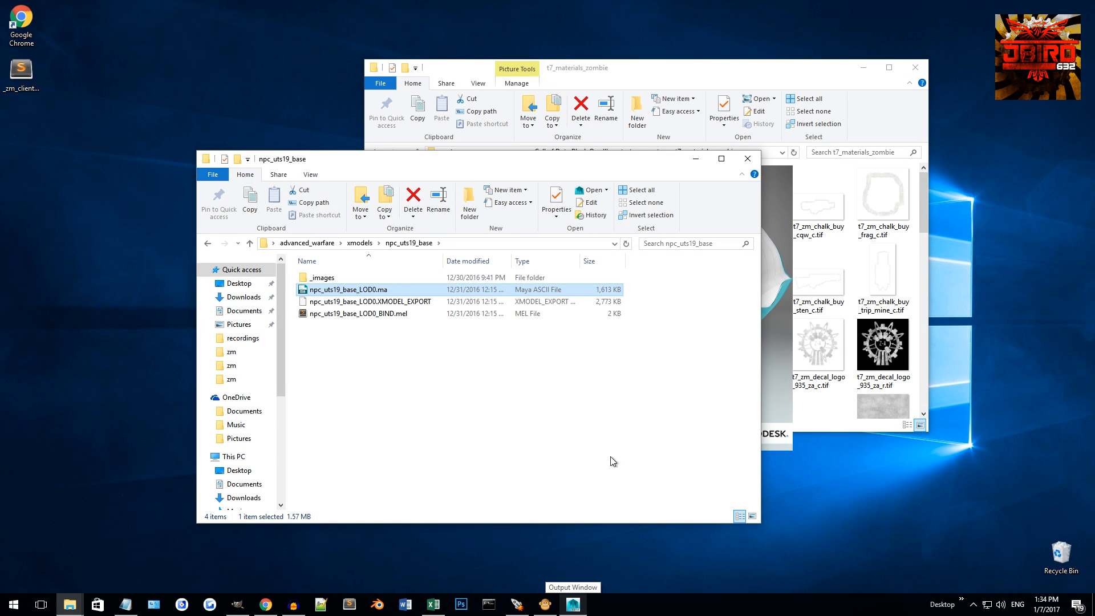
{"action": "left_click_drag", "start_coordinate": [611, 159], "coordinate": [423, 99]}
{"action": "left_click_drag", "start_coordinate": [330, 97], "coordinate": [338, 38]}
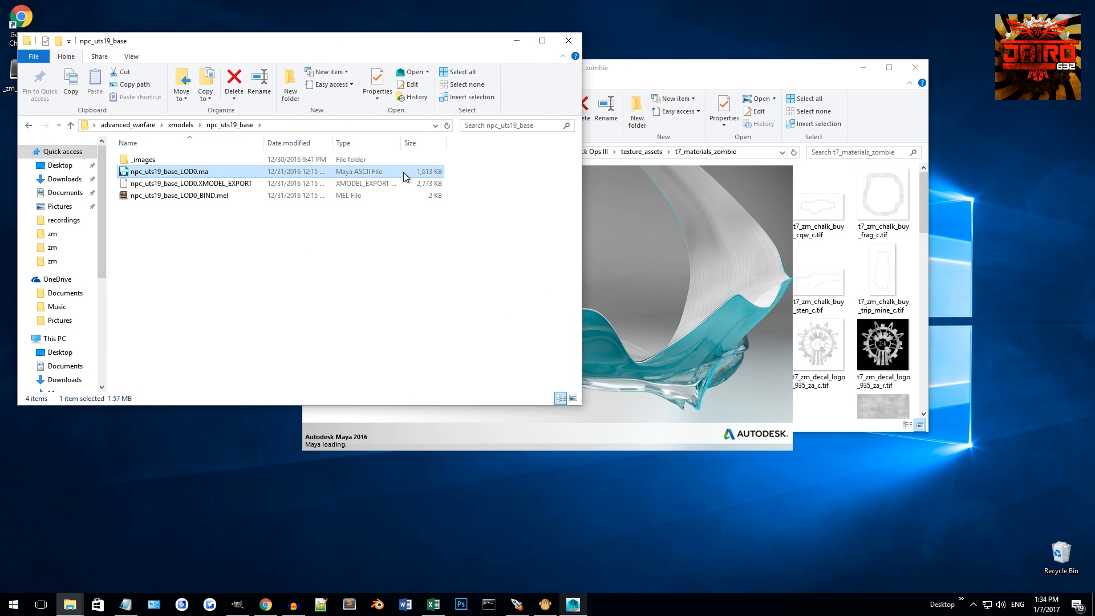
{"action": "left_click_drag", "start_coordinate": [305, 47], "coordinate": [294, 20]}
Step: Return to the advanced_warfare xmodels folder and look through the other npc_uts19 part folders
{"action": "key", "text": "alt+Left"}
{"action": "scroll", "coordinate": [195, 280], "scroll_direction": "down", "scroll_amount": 2}
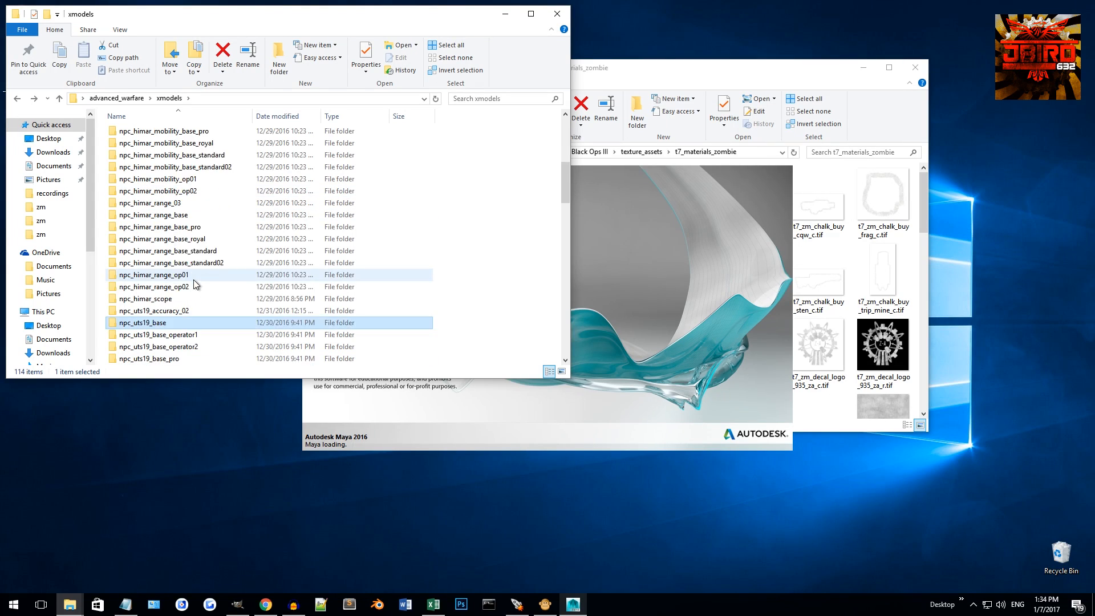
{"action": "scroll", "coordinate": [200, 311], "scroll_direction": "down", "scroll_amount": 1}
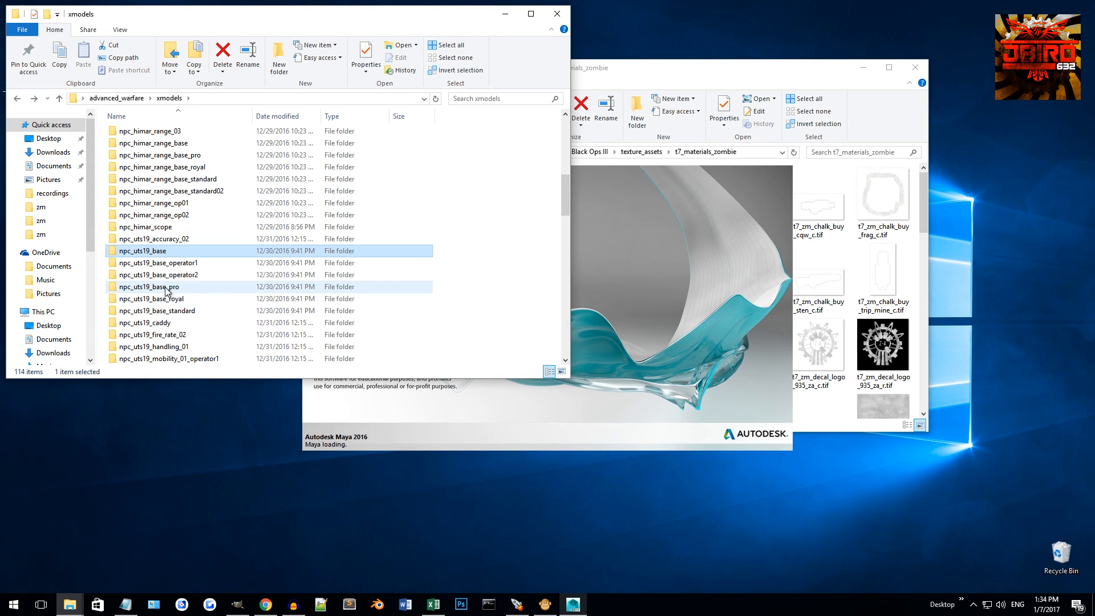
{"action": "scroll", "coordinate": [241, 321], "scroll_direction": "down", "scroll_amount": 1}
{"action": "scroll", "coordinate": [213, 319], "scroll_direction": "down", "scroll_amount": 2}
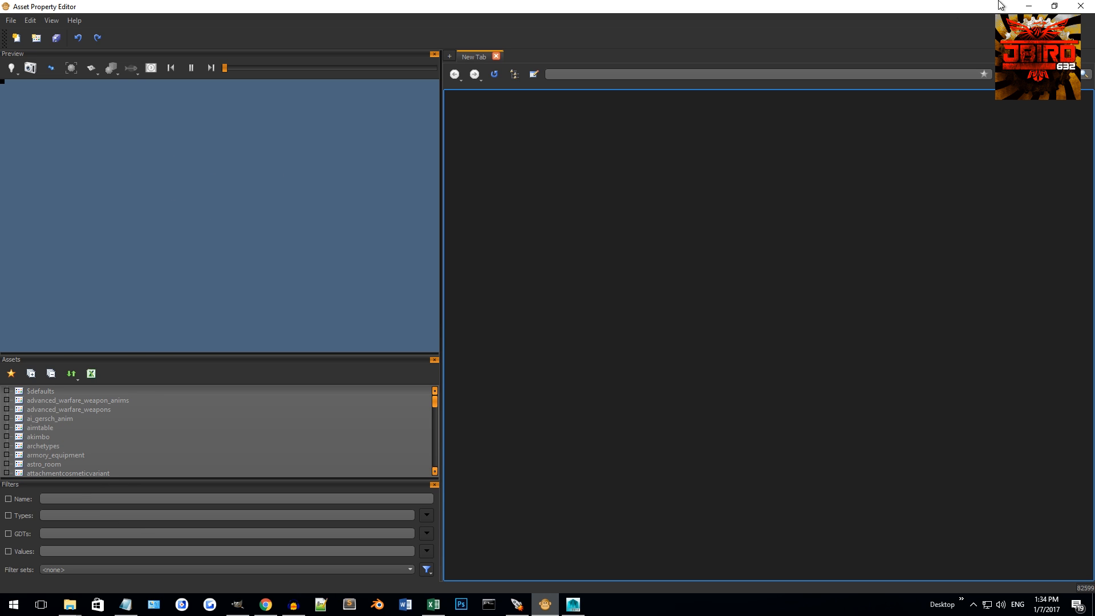
Step: Minimize the Asset Property Editor and the xmodels window, switch to Maya, and set the viewport renderer to Legacy Default Viewport
{"action": "left_click", "coordinate": [1029, 6]}
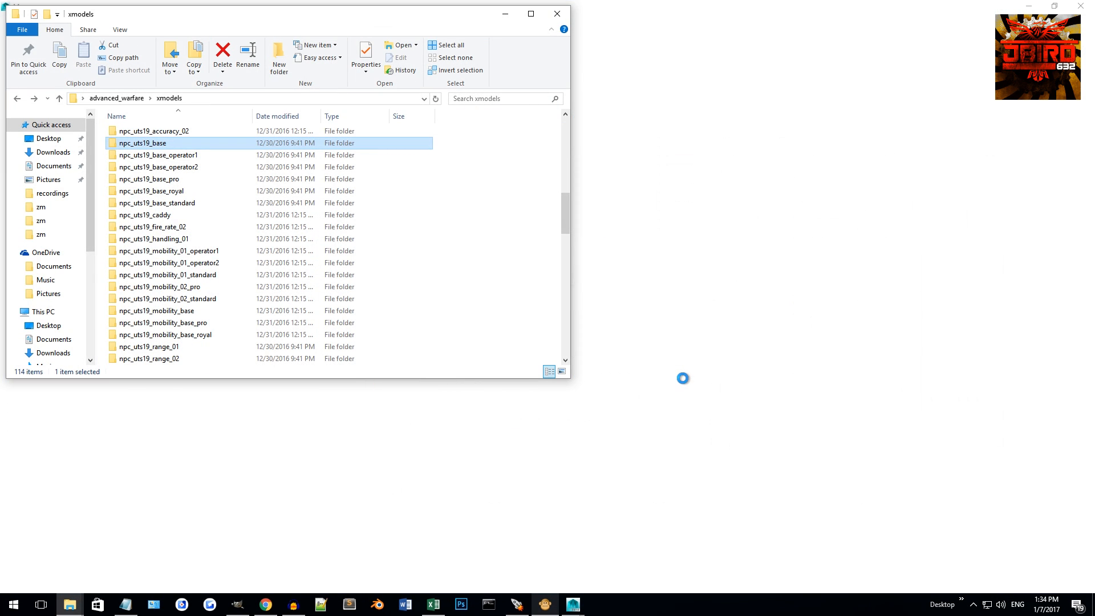
{"action": "left_click", "coordinate": [505, 14]}
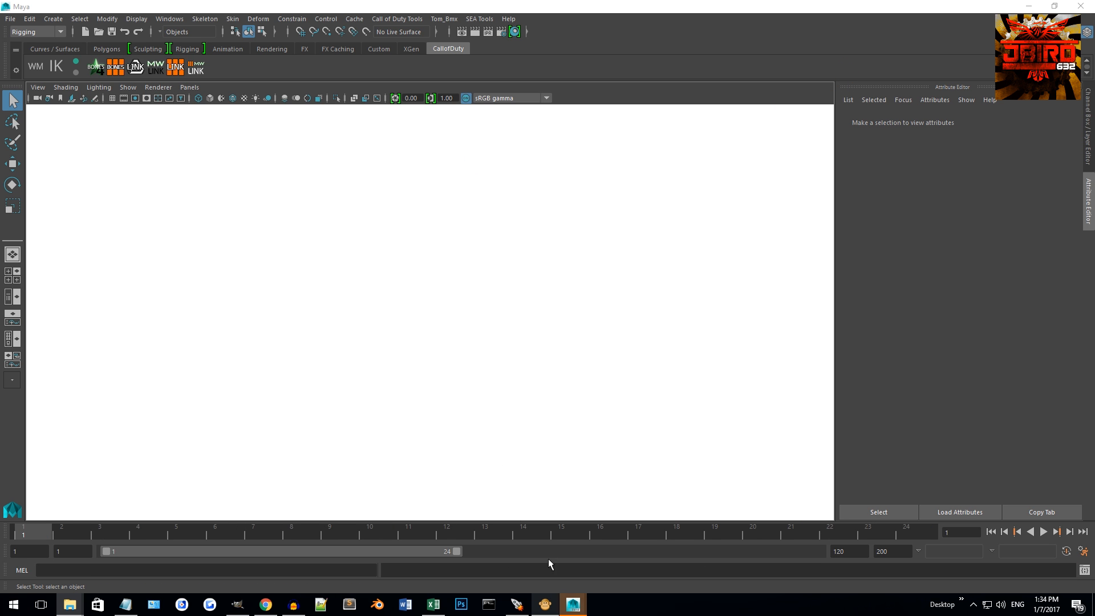
{"action": "mouse_move", "coordinate": [573, 604]}
{"action": "left_click", "coordinate": [563, 519]}
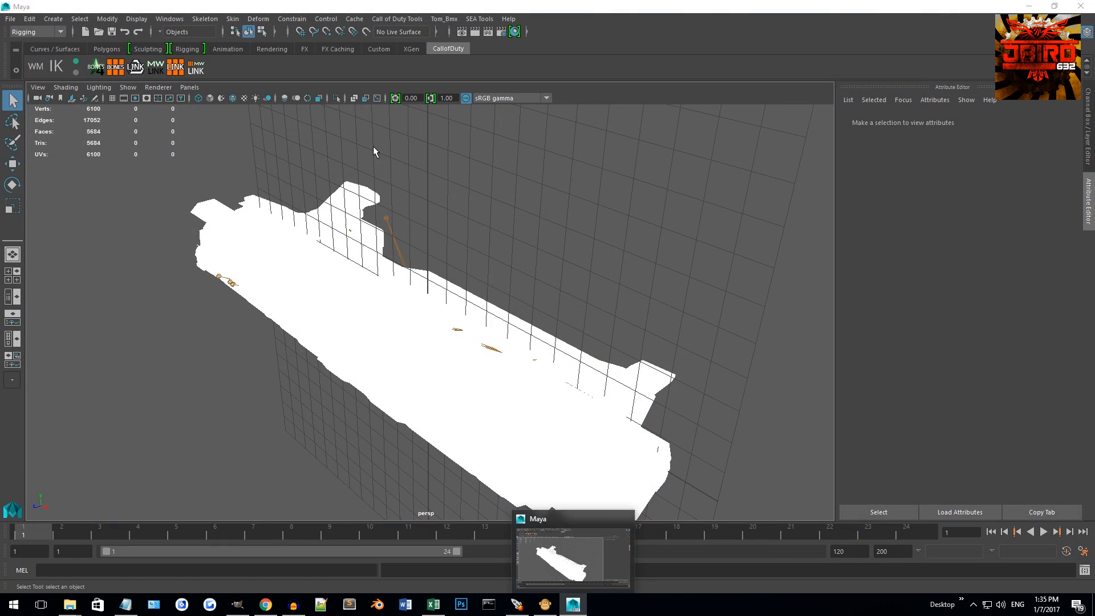
{"action": "left_click", "coordinate": [159, 87]}
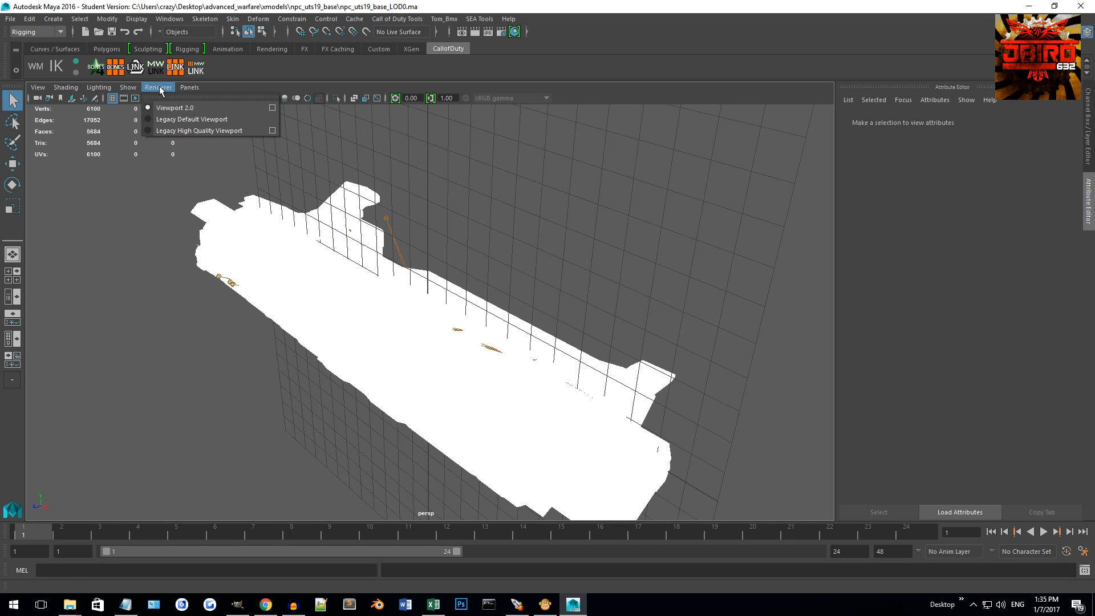
{"action": "left_click", "coordinate": [223, 120]}
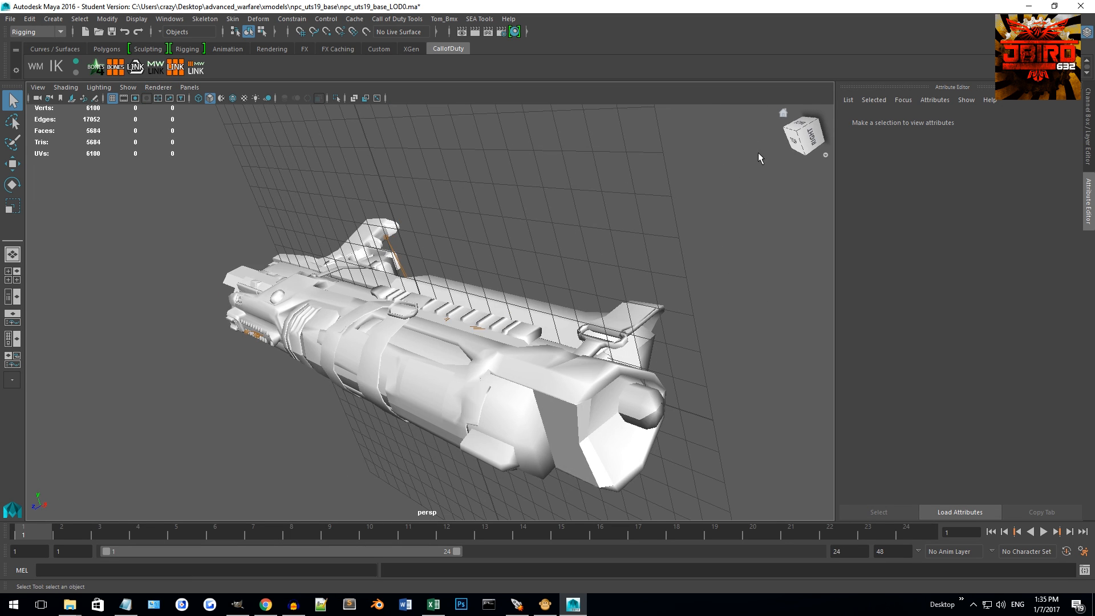
Step: Turn the weapon model to its back view and display it shaded with its texture maps
{"action": "left_click_drag", "start_coordinate": [749, 154], "coordinate": [800, 142]}
{"action": "left_click", "coordinate": [803, 125]}
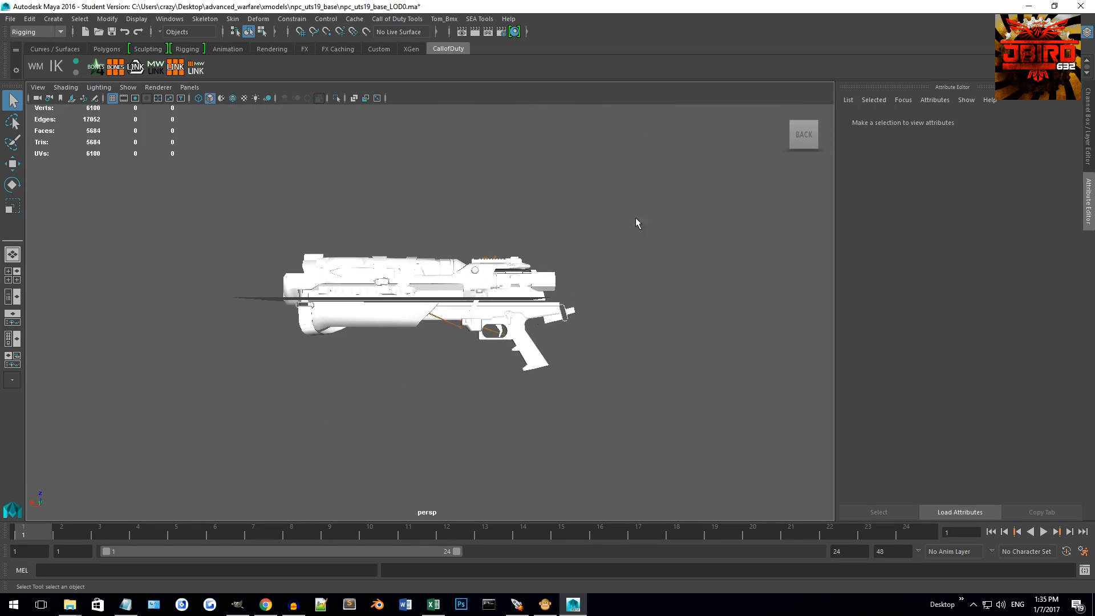
{"action": "scroll", "coordinate": [627, 225], "scroll_direction": "up", "scroll_amount": 3}
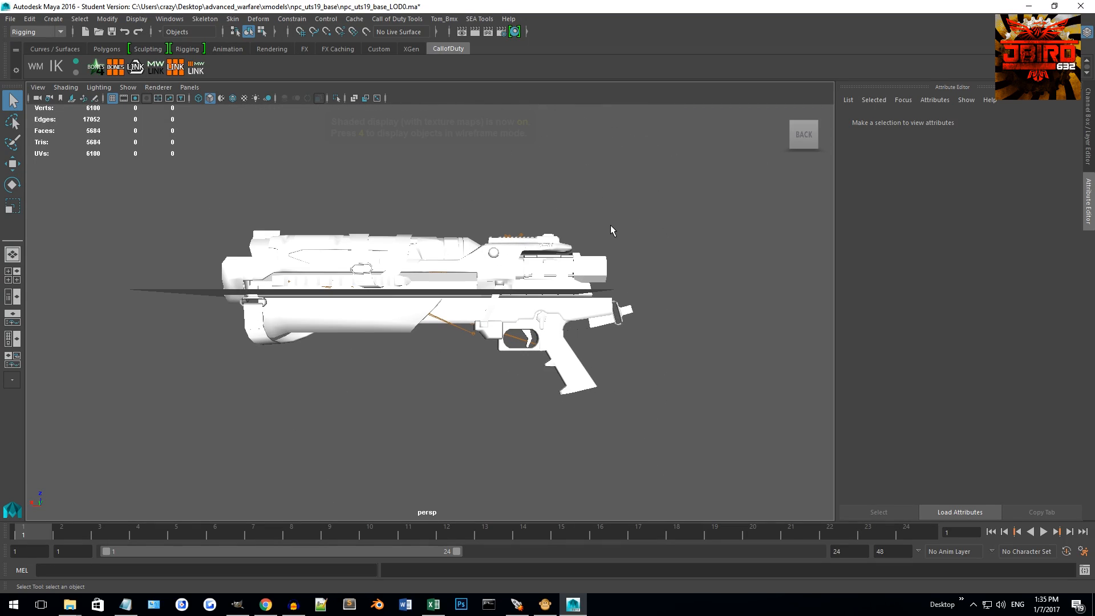
{"action": "key", "text": "6"}
{"action": "left_click_drag", "start_coordinate": [582, 232], "coordinate": [548, 240]}
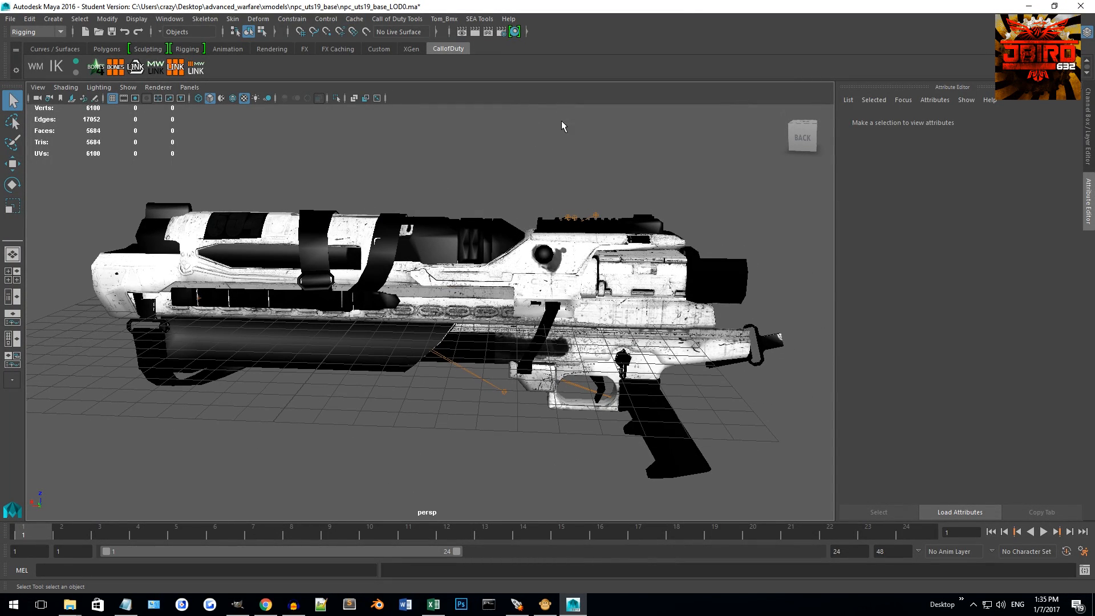
{"action": "left_click_drag", "start_coordinate": [647, 263], "coordinate": [606, 271]}
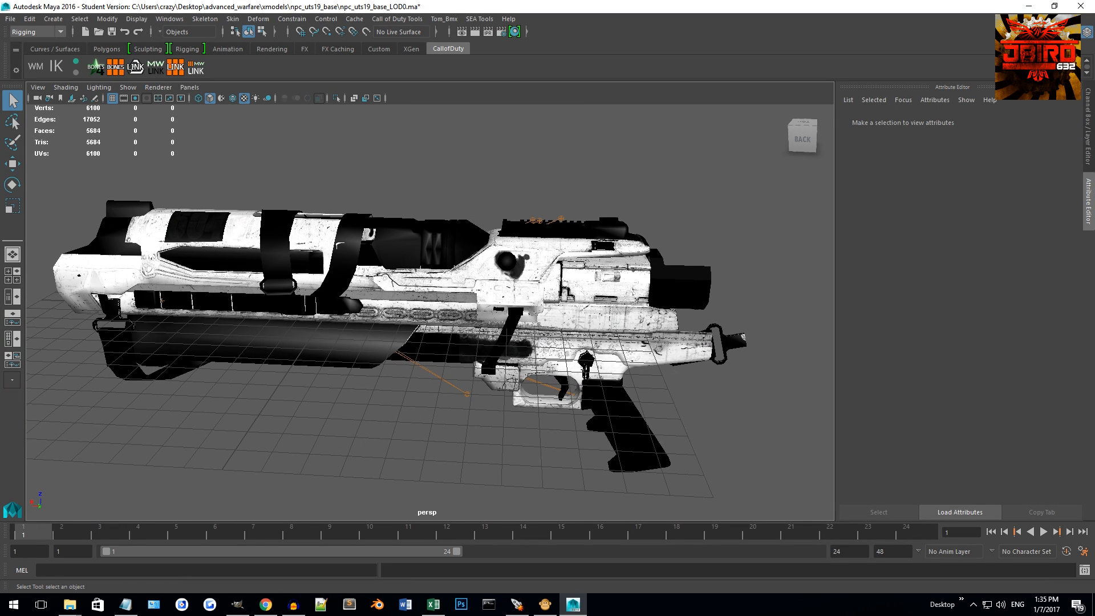
Step: Add the LOD0 Maya file from the npc_uts19_mobility_01_operator1 folder to the open weapon scene
{"action": "key", "text": "alt+Tab"}
{"action": "scroll", "coordinate": [738, 331], "scroll_direction": "down", "scroll_amount": 1}
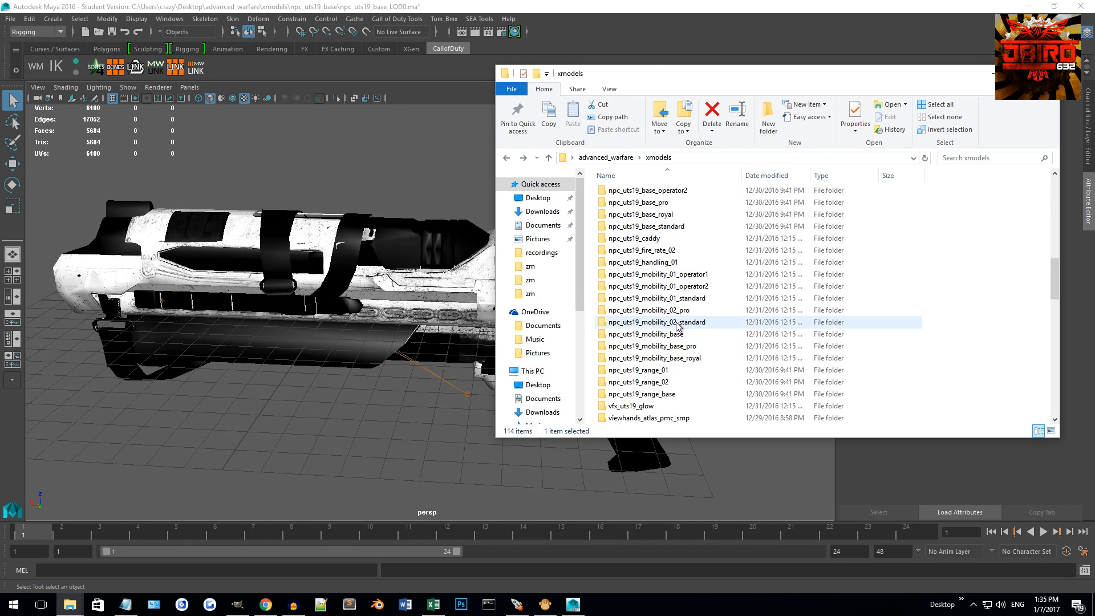
{"action": "scroll", "coordinate": [691, 285], "scroll_direction": "down", "scroll_amount": 1}
{"action": "double_click", "coordinate": [695, 239]}
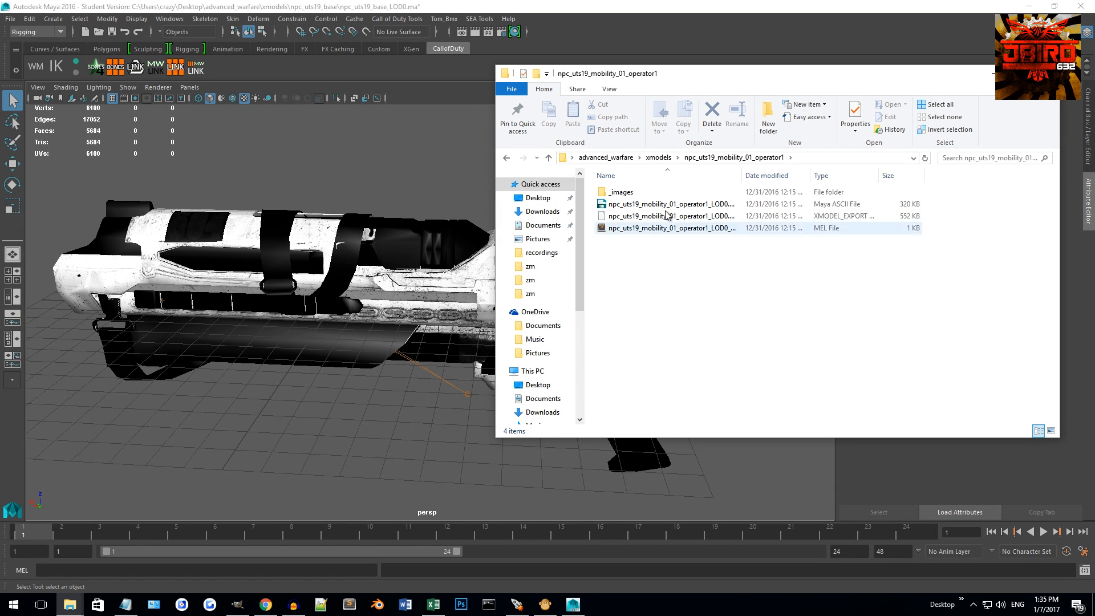
{"action": "left_click", "coordinate": [673, 205]}
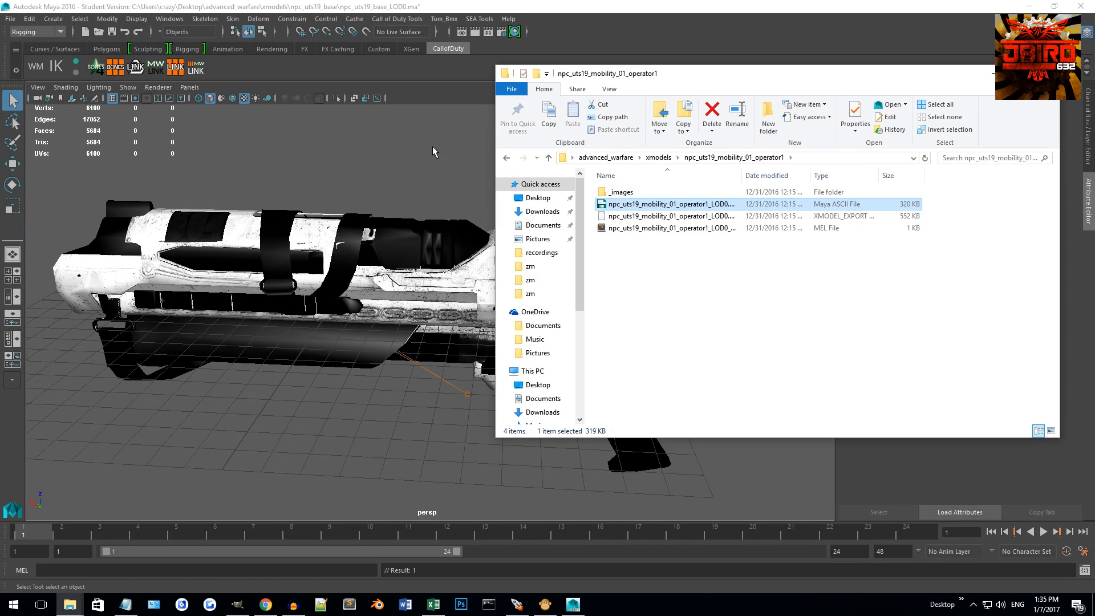
{"action": "left_click_drag", "start_coordinate": [753, 77], "coordinate": [1094, 7]}
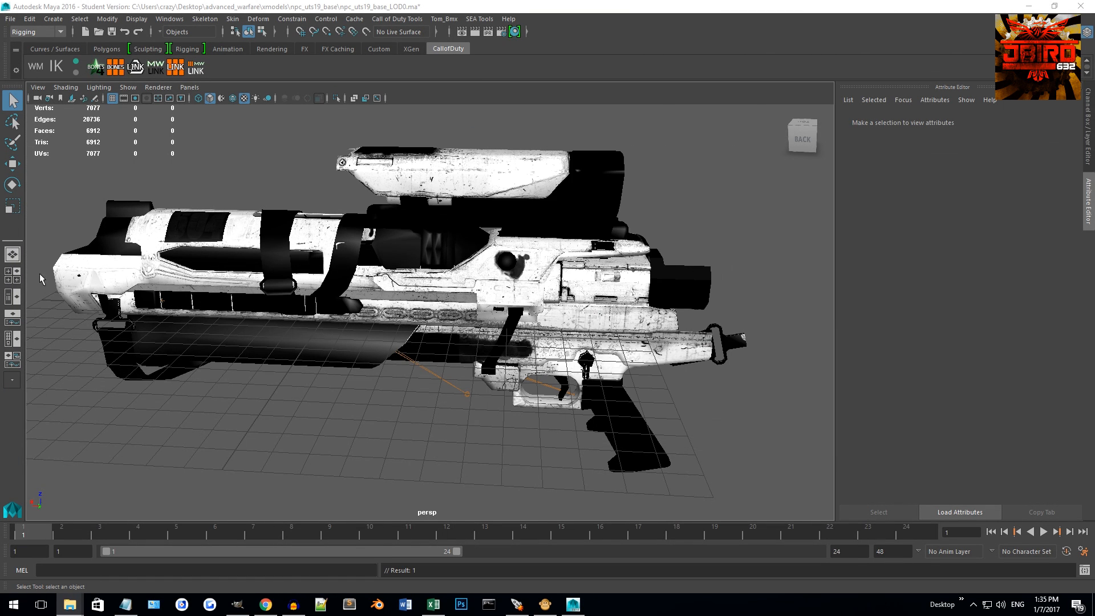
Step: Show the Outliner beside the viewport, try moving the tag_loot joint under Joints1, and undo that move
{"action": "left_click", "coordinate": [8, 298]}
{"action": "left_click", "coordinate": [41, 195]}
{"action": "left_click", "coordinate": [81, 206]}
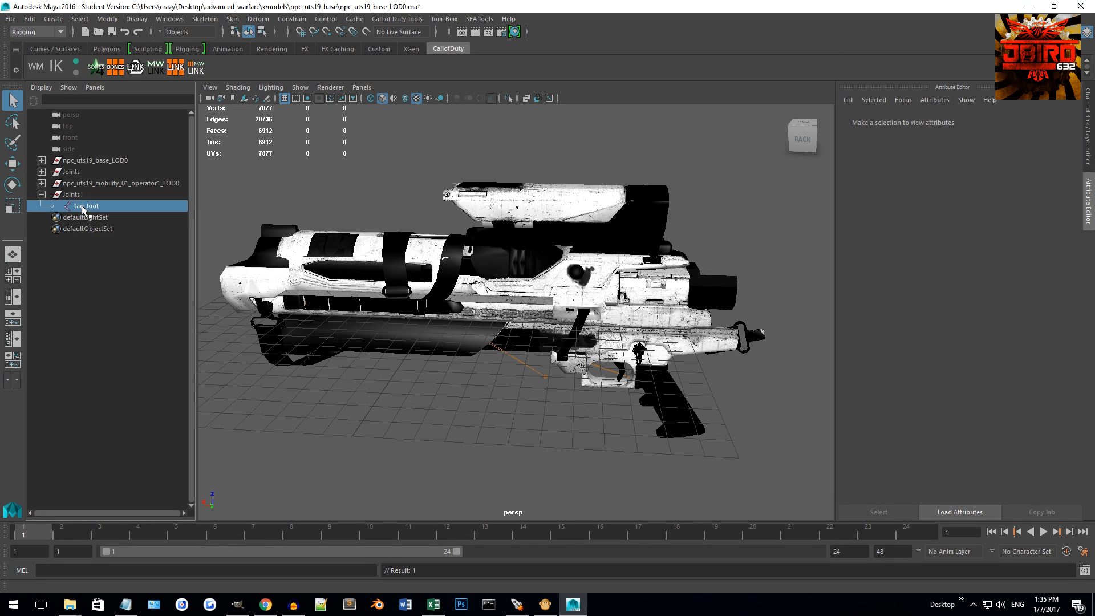
{"action": "key", "text": "w"}
{"action": "left_click_drag", "start_coordinate": [601, 166], "coordinate": [582, 183]}
{"action": "left_click_drag", "start_coordinate": [336, 322], "coordinate": [403, 260]}
{"action": "key", "text": "ctrl+z"}
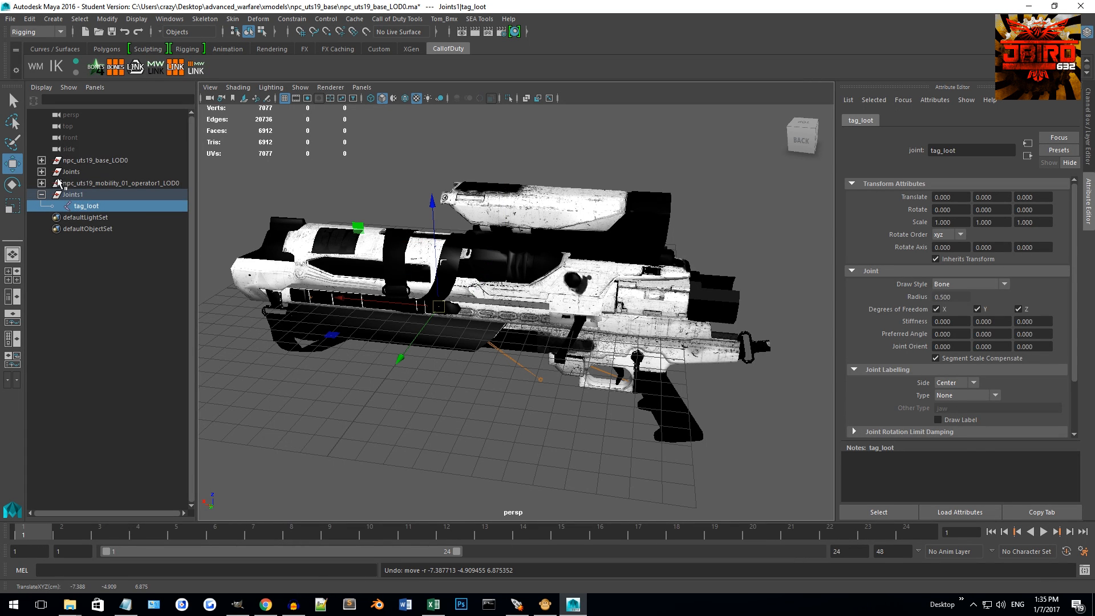
Step: Select npc_uts19_mobility_01_operator1_LOD0 and show the scene straight from the back in wireframe
{"action": "left_click", "coordinate": [60, 182]}
{"action": "left_click", "coordinate": [803, 140]}
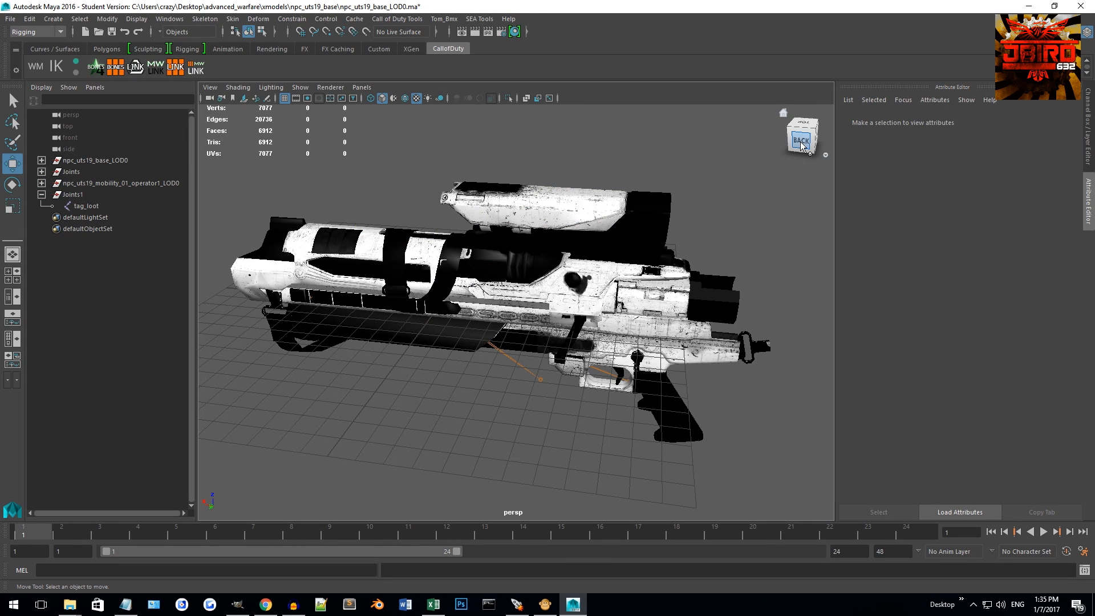
{"action": "left_click", "coordinate": [124, 180]}
{"action": "left_click", "coordinate": [811, 143]}
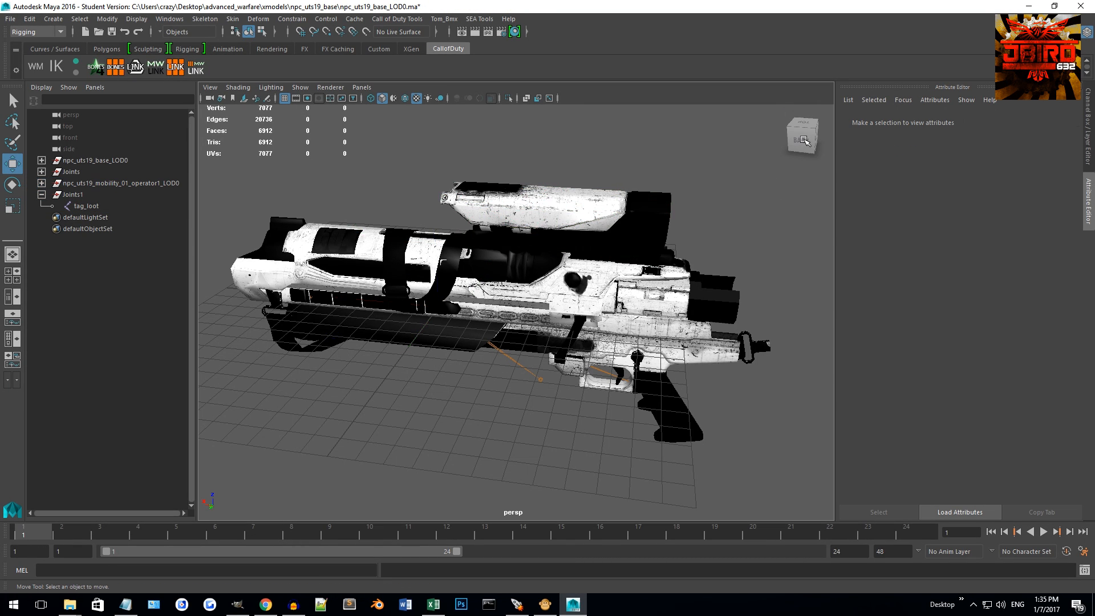
{"action": "left_click", "coordinate": [157, 180]}
{"action": "key", "text": "a"}
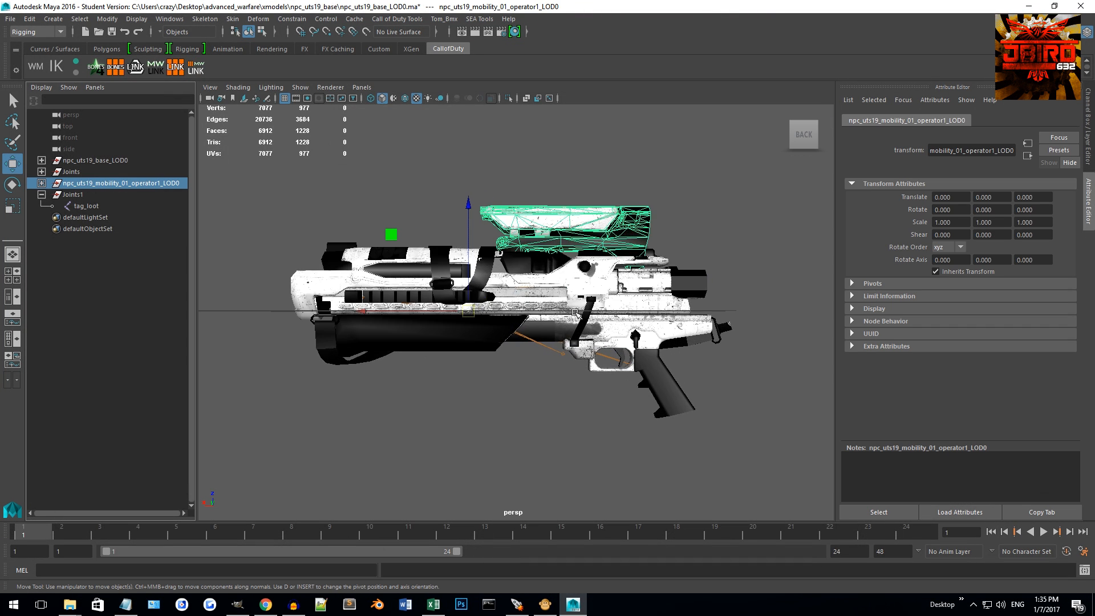
{"action": "key", "text": "4"}
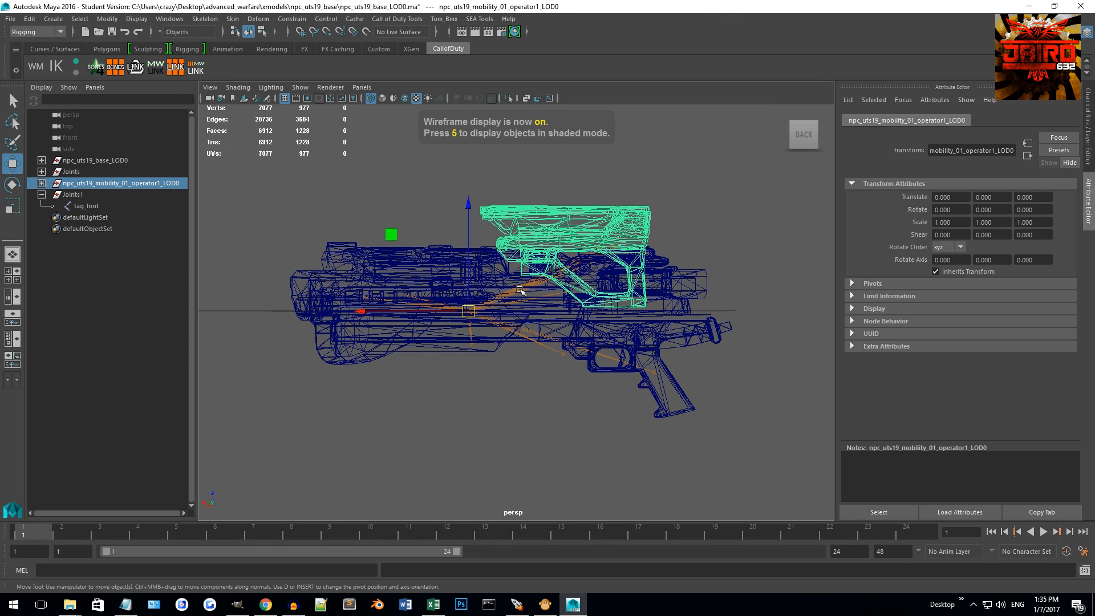
Step: Try the orthographic side view of the weapon and switch the viewport to the orthographic top view
{"action": "left_click", "coordinate": [359, 89]}
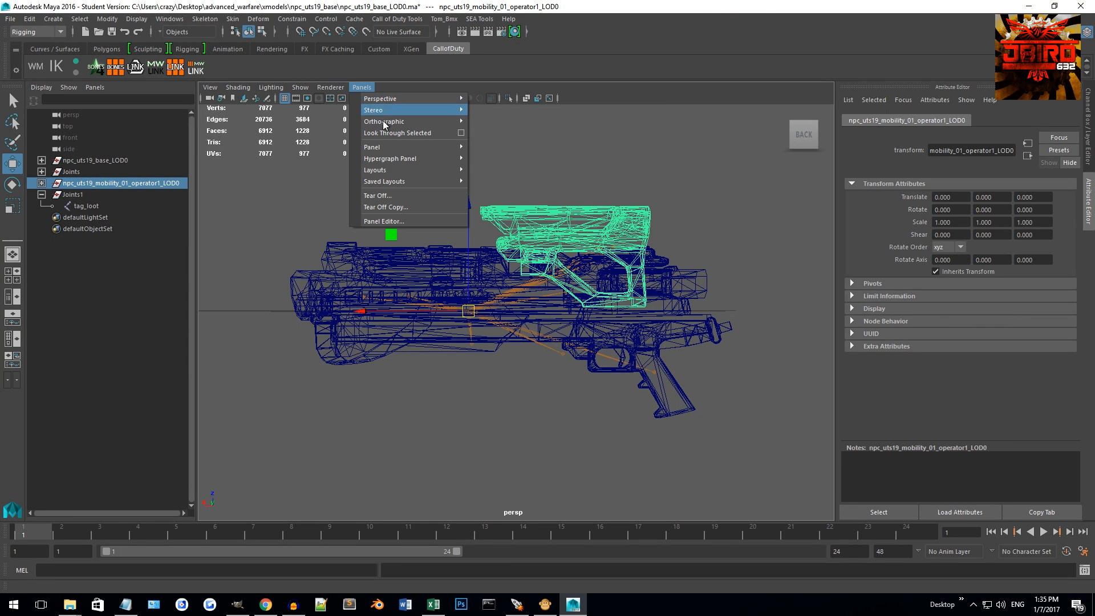
{"action": "mouse_move", "coordinate": [398, 126]}
{"action": "left_click", "coordinate": [488, 133]}
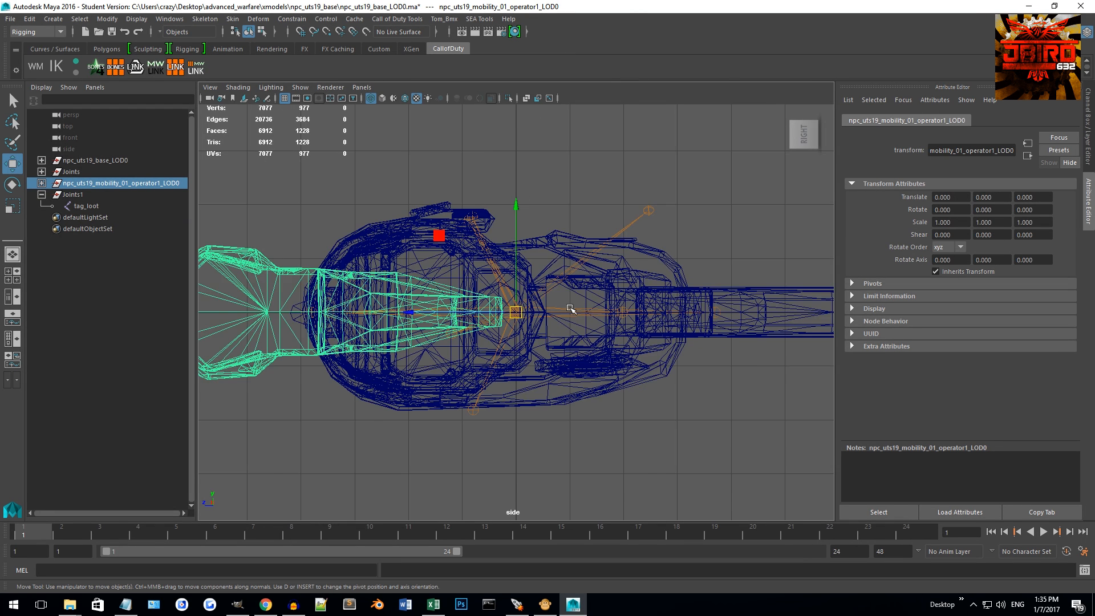
{"action": "left_click", "coordinate": [362, 87]}
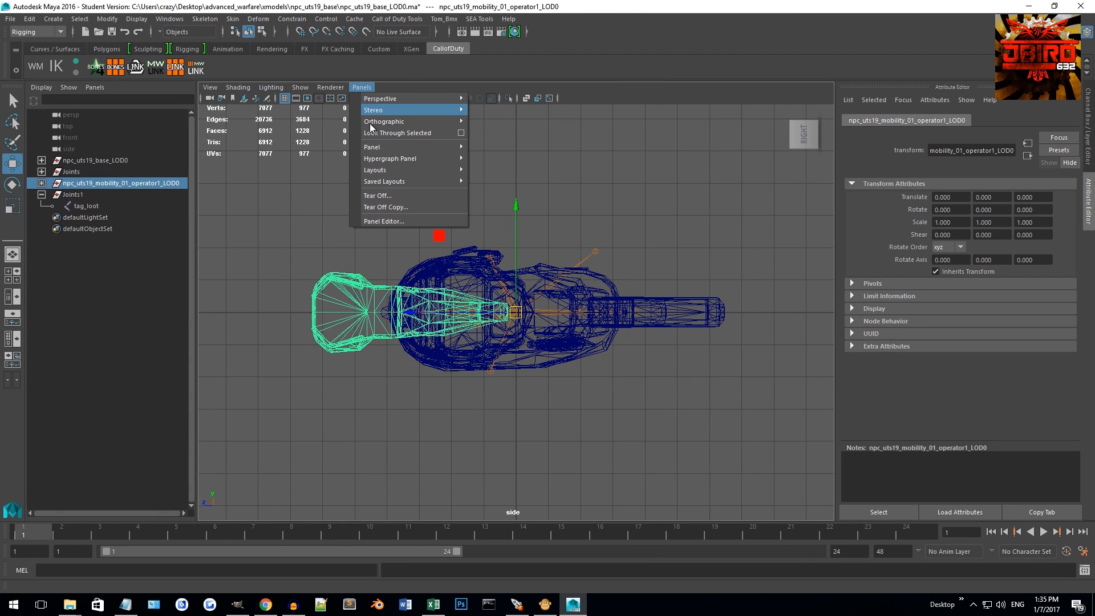
{"action": "mouse_move", "coordinate": [372, 122]}
{"action": "left_click", "coordinate": [504, 145]}
Step: Move the operator1 attachment to the rear of the gun, about -27.68 in X and -7.56 in Z, and display the texture maps
{"action": "scroll", "coordinate": [575, 375], "scroll_direction": "down", "scroll_amount": 5}
{"action": "mouse_move", "coordinate": [553, 356]}
{"action": "left_mouse_down"}
{"action": "mouse_move", "coordinate": [582, 334]}
{"action": "mouse_move", "coordinate": [568, 338]}
{"action": "mouse_move", "coordinate": [678, 316]}
{"action": "mouse_move", "coordinate": [451, 253]}
{"action": "left_mouse_up"}
{"action": "scroll", "coordinate": [678, 316], "scroll_direction": "down", "scroll_amount": 1}
{"action": "key", "text": "6"}
{"action": "scroll", "coordinate": [382, 323], "scroll_direction": "up", "scroll_amount": 2}
{"action": "scroll", "coordinate": [382, 323], "scroll_direction": "up", "scroll_amount": 3}
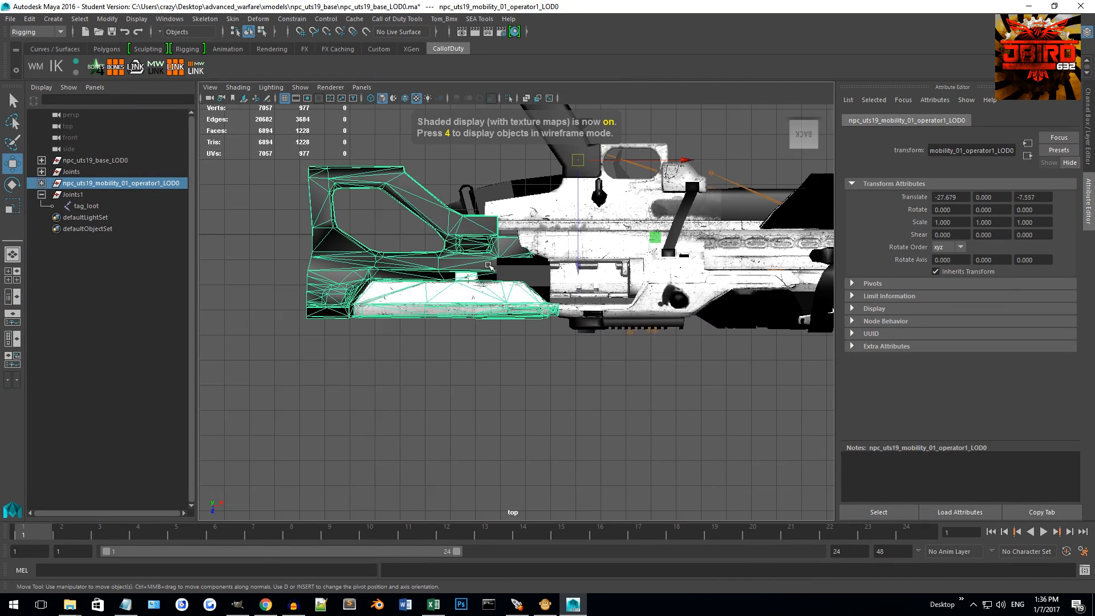
Step: Shift the operator1 attachment flush against the gun's rear, about -28.09 in X and -8.83 in Z, and clear the selection
{"action": "left_click_drag", "start_coordinate": [582, 215], "coordinate": [572, 191]}
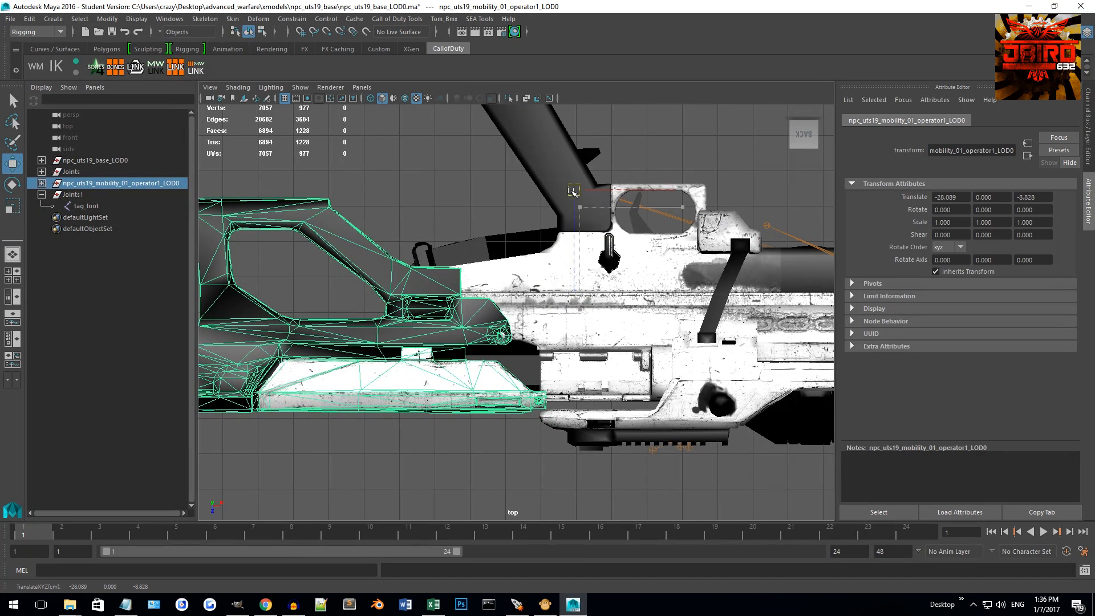
{"action": "scroll", "coordinate": [593, 298], "scroll_direction": "down", "scroll_amount": 6}
{"action": "left_click", "coordinate": [645, 227]}
{"action": "left_click_drag", "start_coordinate": [647, 227], "coordinate": [548, 225]}
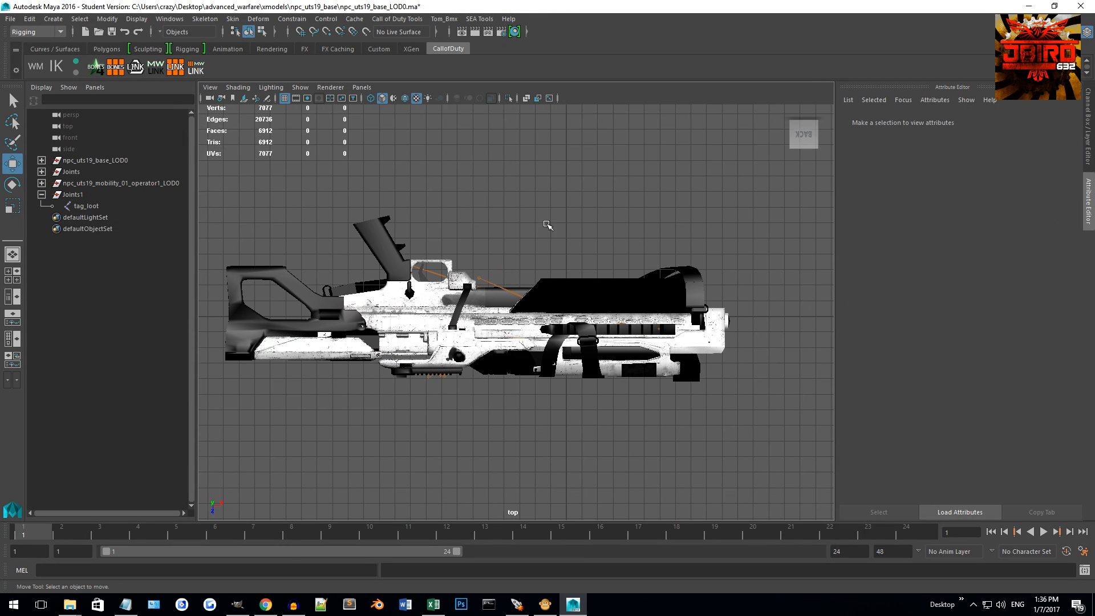
{"action": "scroll", "coordinate": [547, 237], "scroll_direction": "up", "scroll_amount": 3}
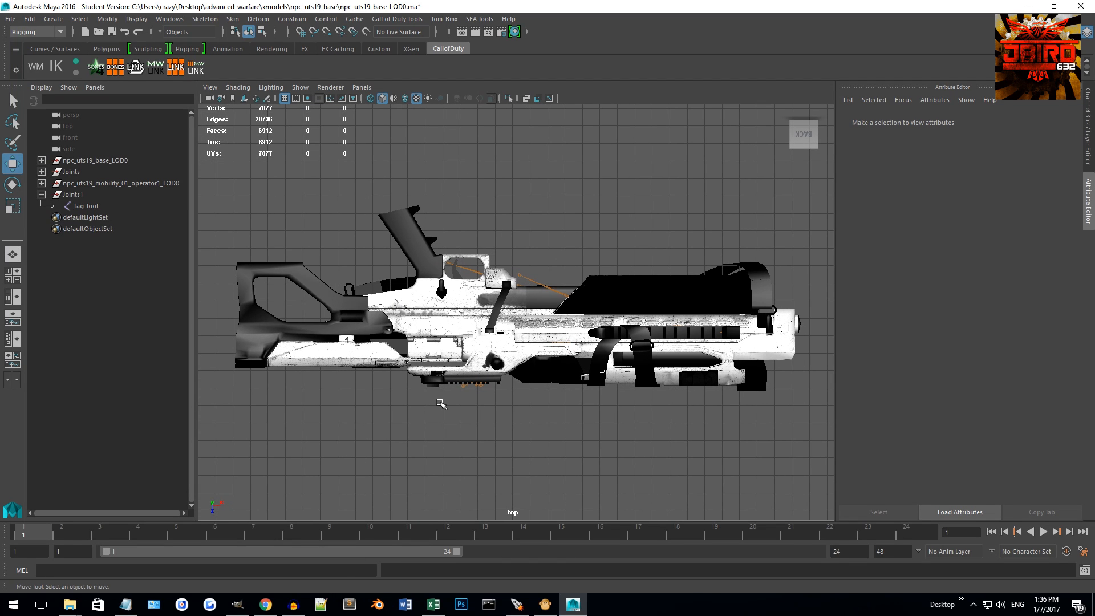
Step: Take a Gyazo screenshot of the viewport showing the complete assembled weapon and close Maya
{"action": "left_click", "coordinate": [213, 606]}
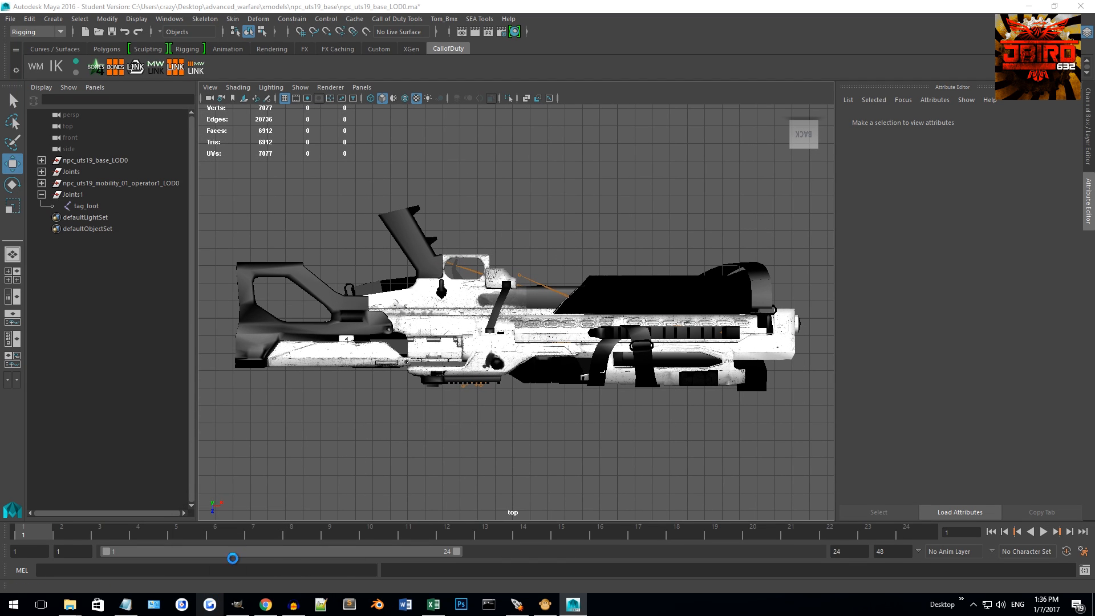
{"action": "mouse_move", "coordinate": [199, 518]}
{"action": "left_mouse_down"}
{"action": "mouse_move", "coordinate": [773, 151]}
{"action": "mouse_move", "coordinate": [824, 149]}
{"action": "mouse_move", "coordinate": [830, 163]}
{"action": "left_mouse_up"}
{"action": "left_click", "coordinate": [1080, 6]}
{"action": "left_click", "coordinate": [554, 311]}
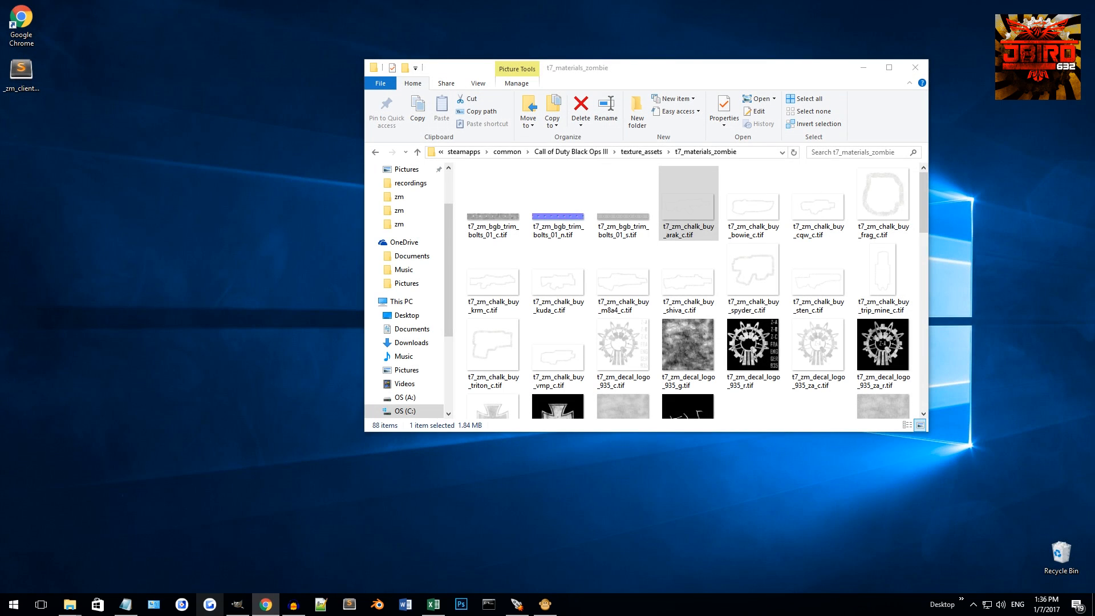
Step: Save the captured weapon image to the desktop and insert it as a layer in the t7_zm_chalk_buy_arak_c image in GIMP
{"action": "left_click_drag", "start_coordinate": [1094, 496], "coordinate": [841, 525]}
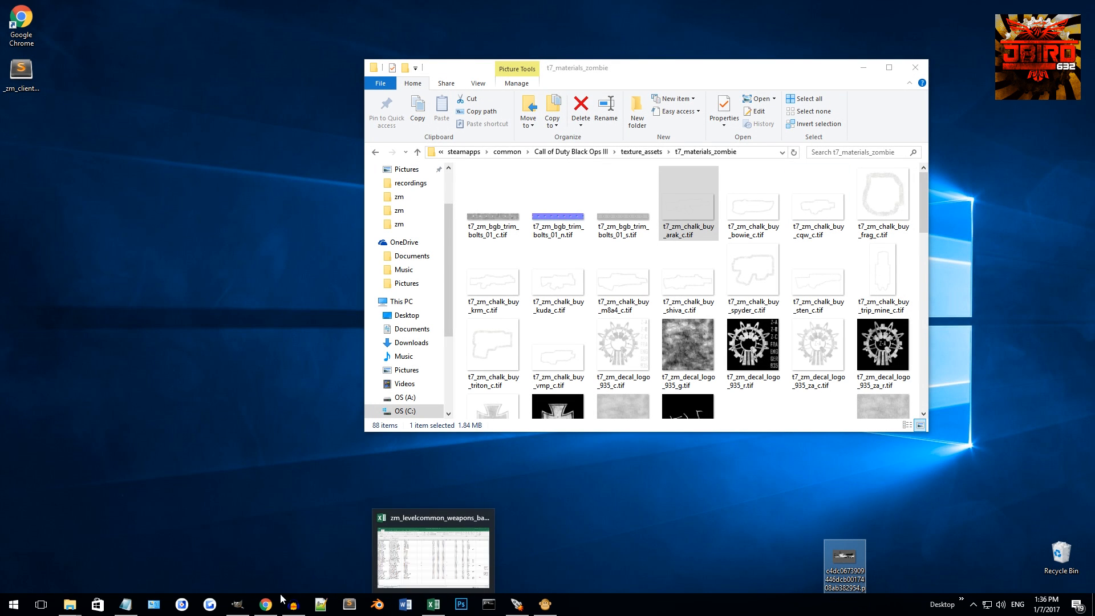
{"action": "left_click", "coordinate": [237, 605]}
{"action": "left_click_drag", "start_coordinate": [869, 573], "coordinate": [473, 225]}
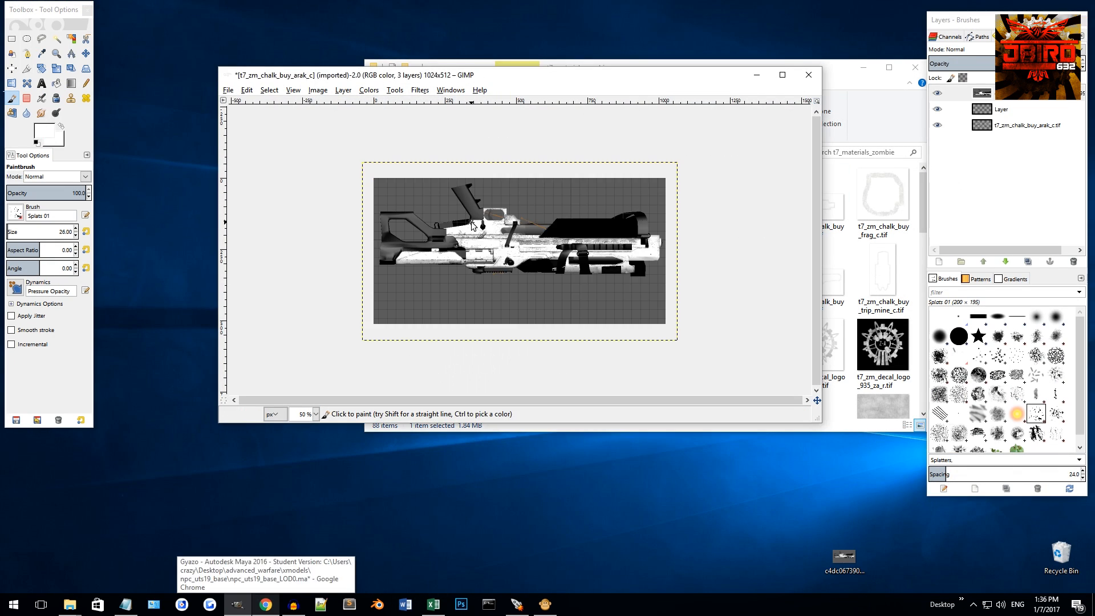
Step: Flip the weapon screenshot layer vertically so the gun stands upright
{"action": "left_click", "coordinate": [341, 92]}
{"action": "left_click", "coordinate": [341, 93]}
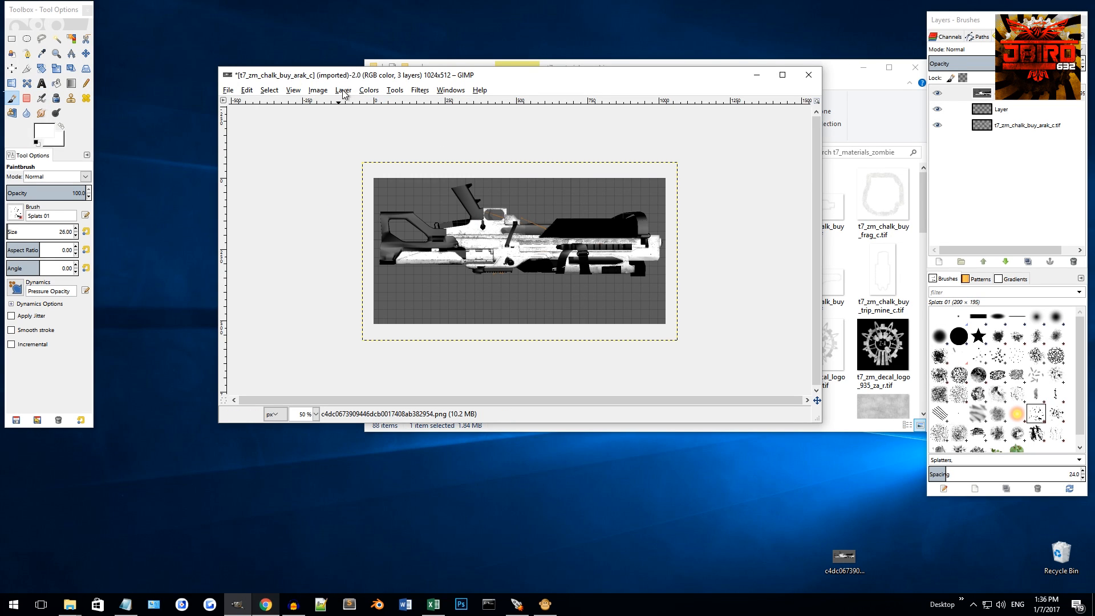
{"action": "left_click", "coordinate": [317, 91]}
{"action": "mouse_move", "coordinate": [343, 91]}
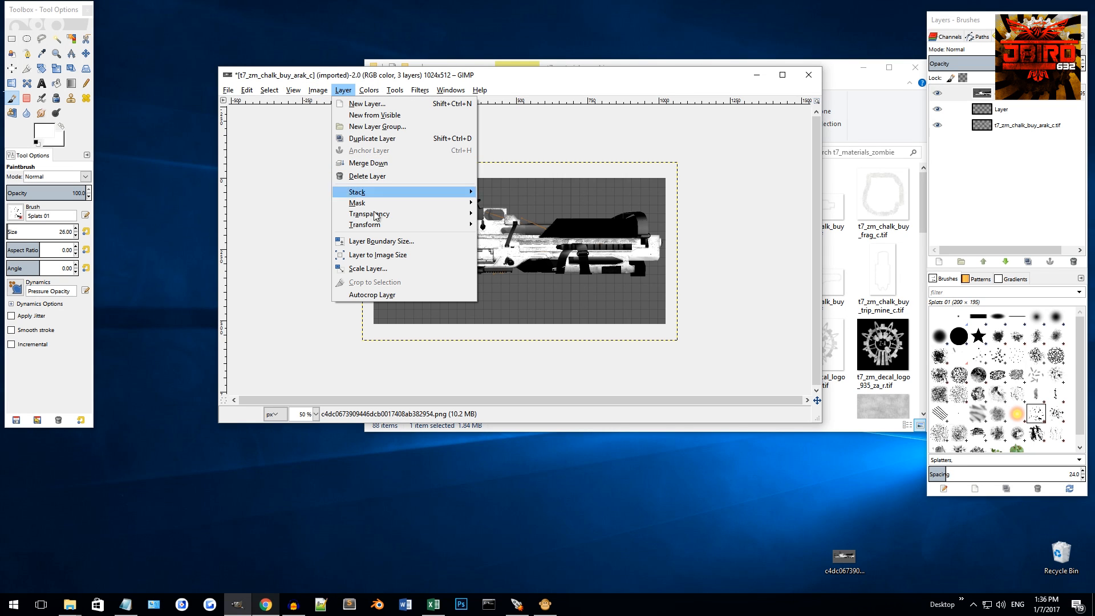
{"action": "mouse_move", "coordinate": [376, 219]}
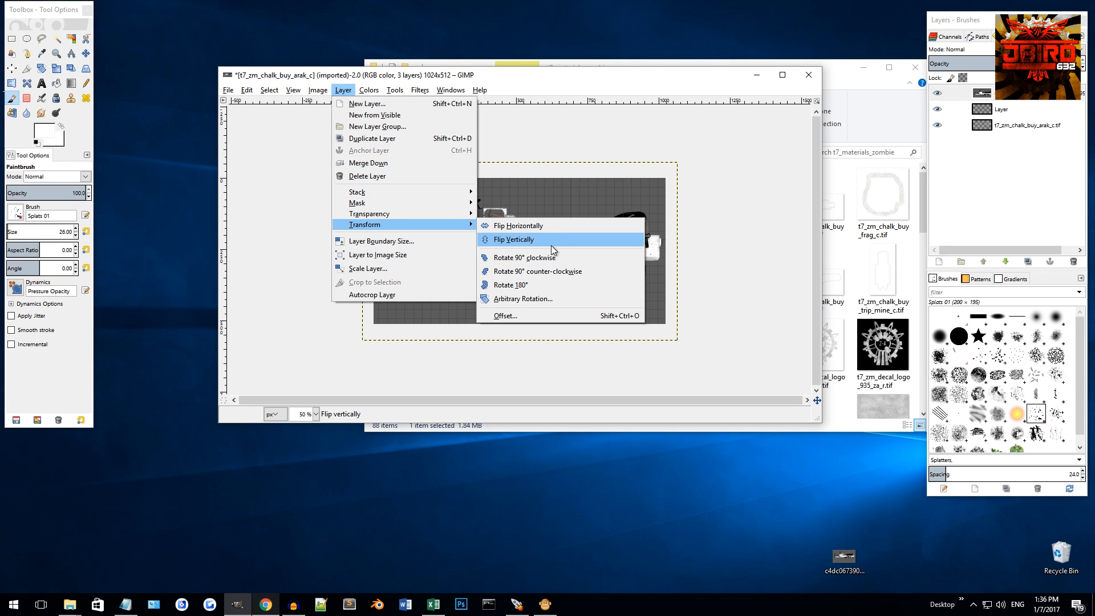
{"action": "left_click", "coordinate": [528, 242]}
Step: Move the weapon screenshot slightly up on the canvas and place its layer at the bottom of the layer stack
{"action": "left_click", "coordinate": [1021, 100]}
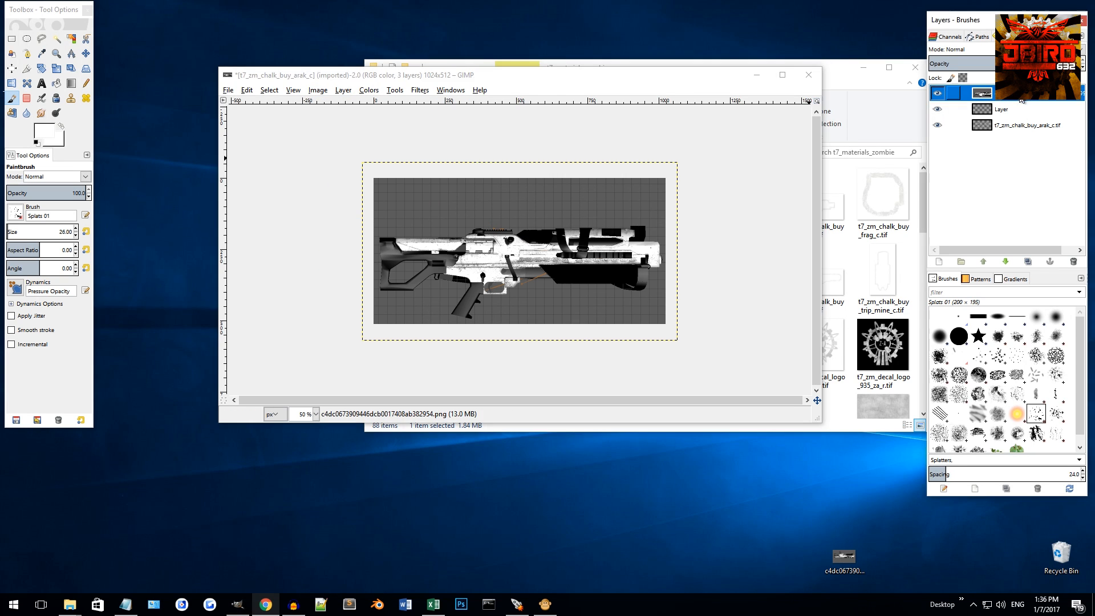
{"action": "left_click", "coordinate": [86, 53]}
{"action": "left_click_drag", "start_coordinate": [334, 169], "coordinate": [336, 156]}
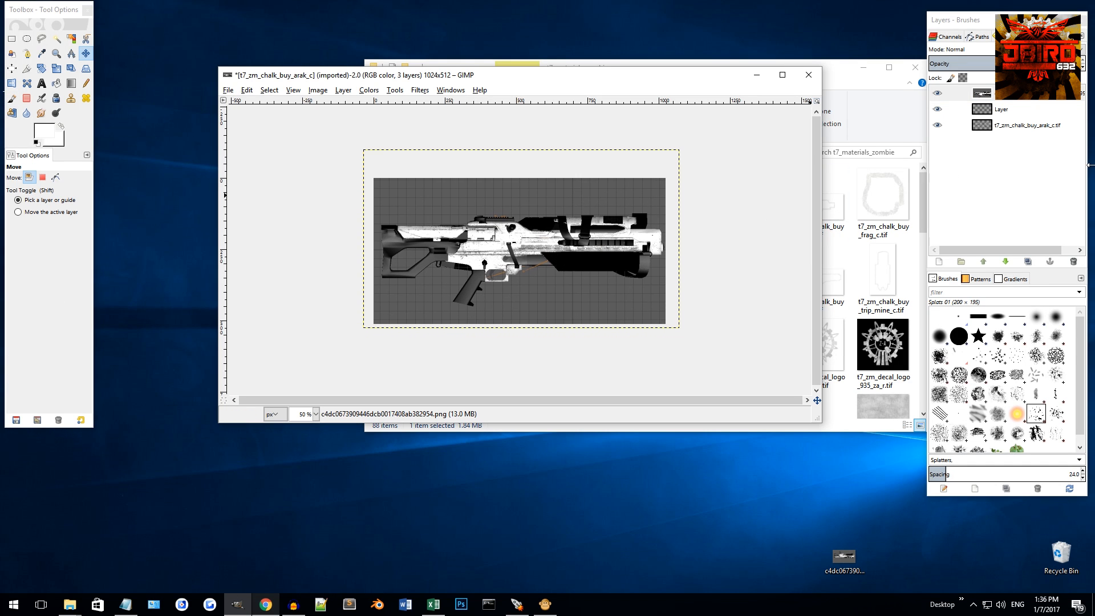
{"action": "left_click_drag", "start_coordinate": [1015, 93], "coordinate": [1008, 142]}
Step: Lower the screenshot layer's opacity and shift the layer about 23 pixels up
{"action": "scroll", "coordinate": [576, 235], "scroll_direction": "up", "scroll_amount": 3}
{"action": "scroll", "coordinate": [582, 235], "scroll_direction": "down", "scroll_amount": 2}
{"action": "left_click_drag", "start_coordinate": [1027, 67], "coordinate": [950, 59]}
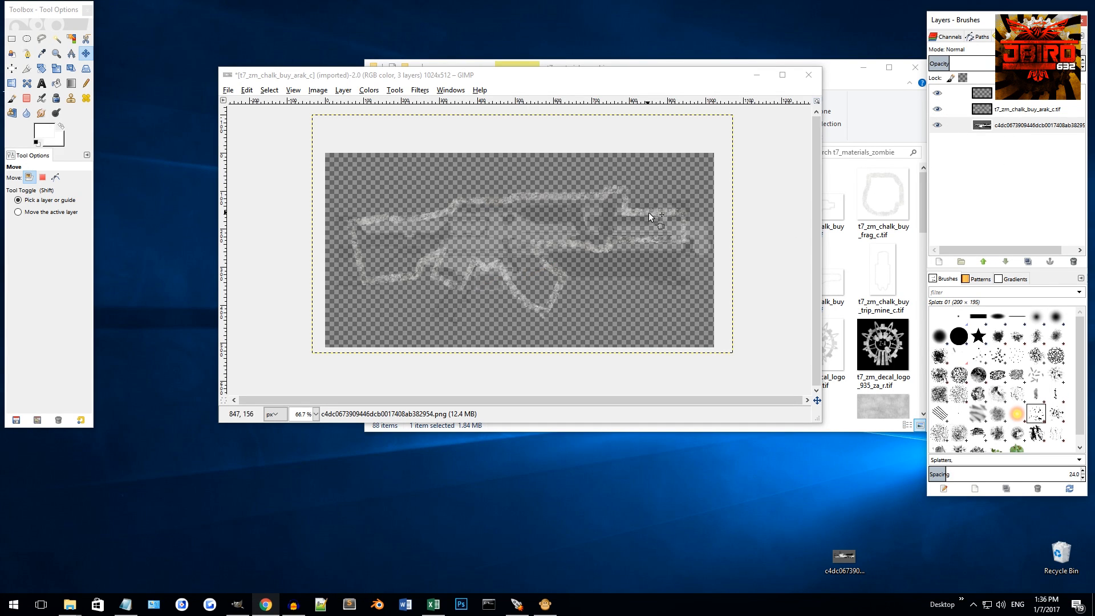
{"action": "mouse_move", "coordinate": [519, 232]}
{"action": "left_mouse_down"}
{"action": "mouse_move", "coordinate": [526, 214]}
{"action": "mouse_move", "coordinate": [520, 224]}
{"action": "left_mouse_up"}
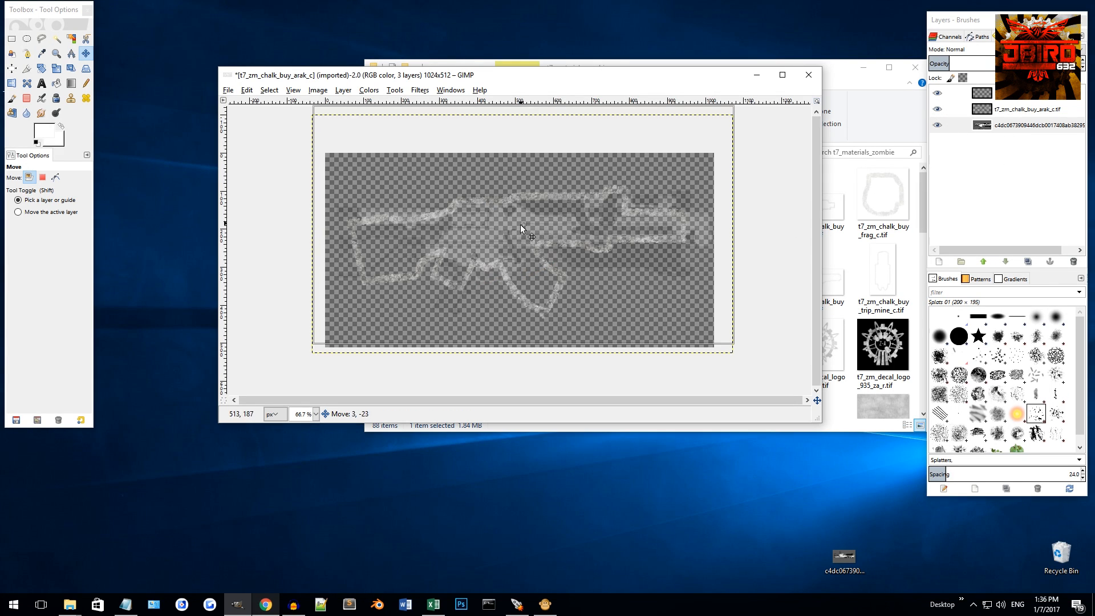
Step: Scale the weapon screenshot layer to 1000 × 566 pixels and nudge it slightly down over the chalk outline
{"action": "right_click", "coordinate": [1018, 140]}
{"action": "left_click", "coordinate": [954, 272]}
{"action": "type", "text": "1000"}
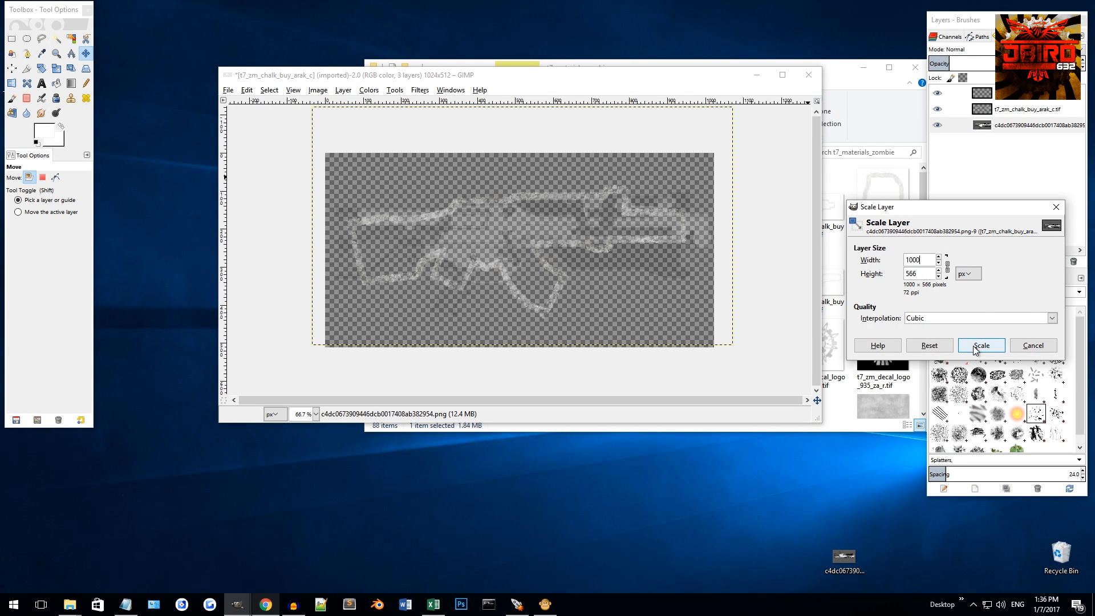
{"action": "left_click", "coordinate": [976, 348]}
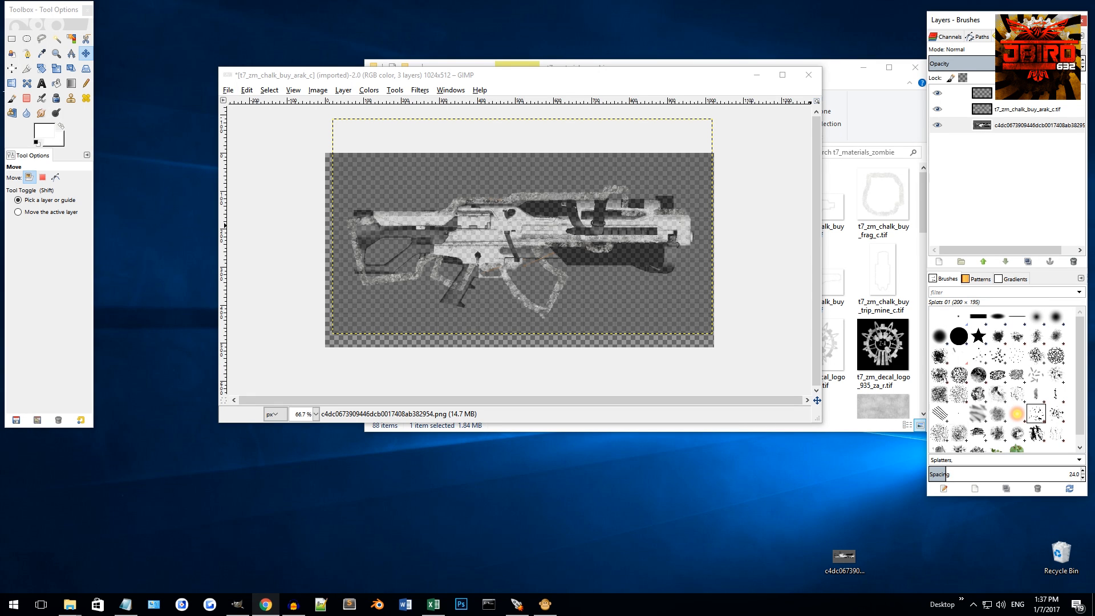
{"action": "left_click_drag", "start_coordinate": [653, 266], "coordinate": [651, 269]}
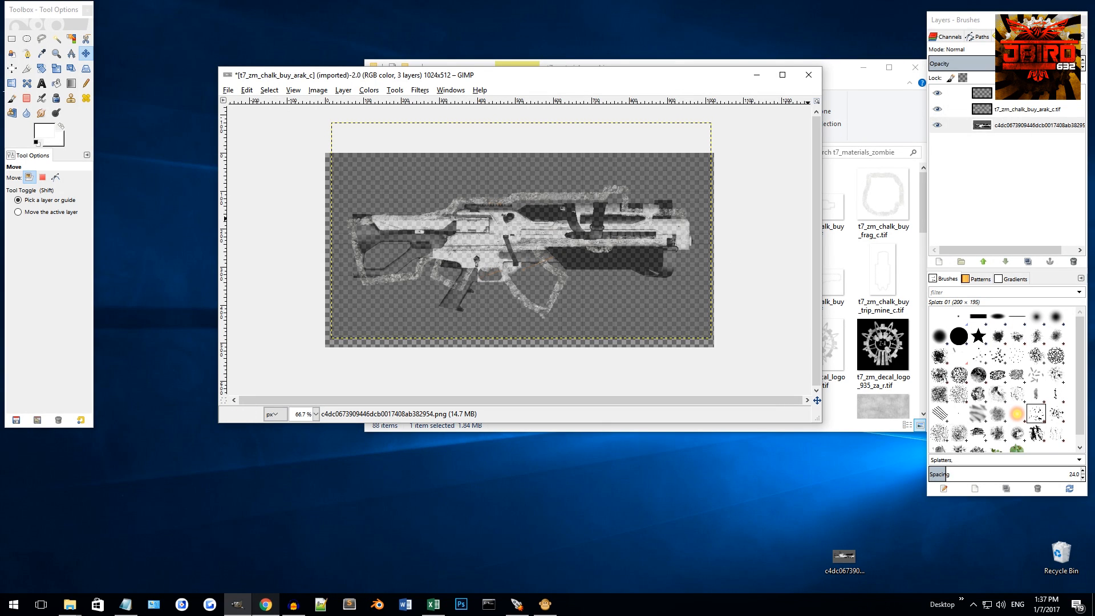
Step: Hide the t7_zm_chalk_buy_arak_c.tif layer and make the empty top layer active
{"action": "left_click", "coordinate": [1007, 108]}
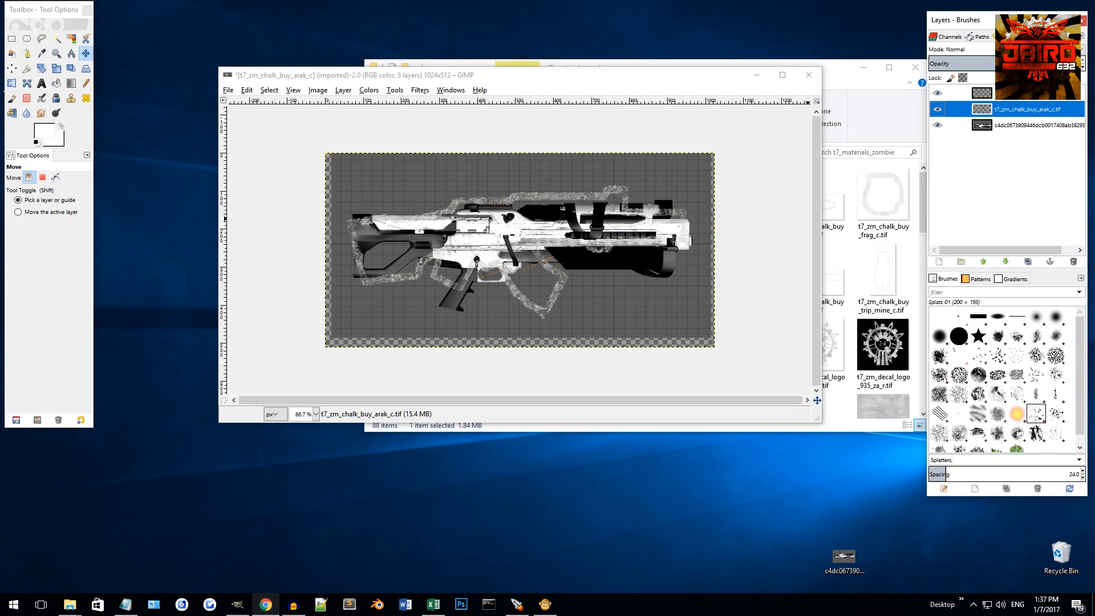
{"action": "left_click", "coordinate": [939, 108]}
{"action": "right_click", "coordinate": [1015, 126]}
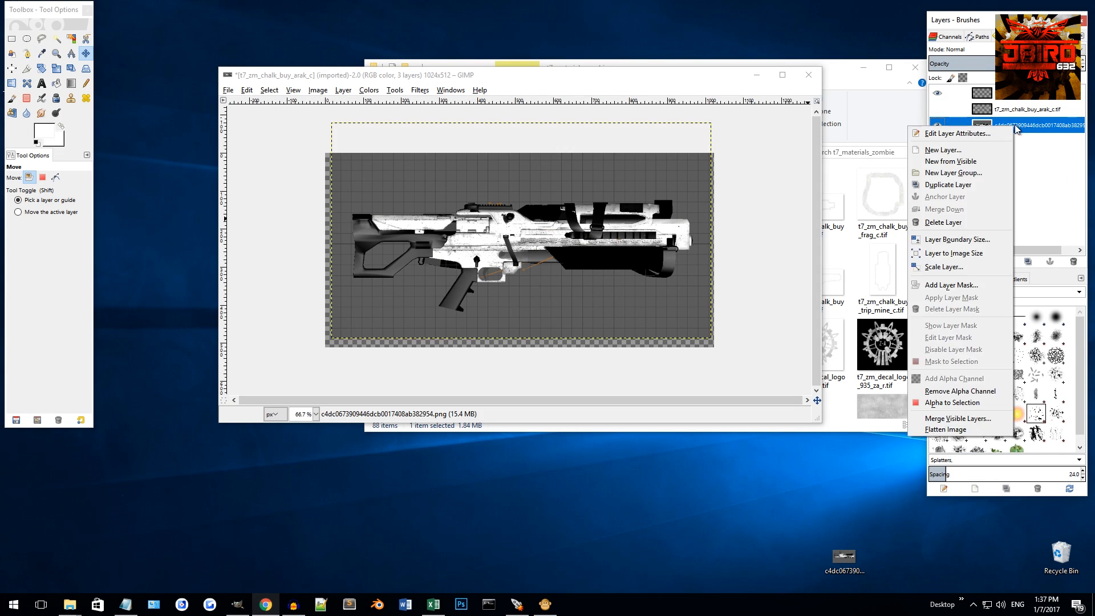
{"action": "left_click", "coordinate": [1053, 156]}
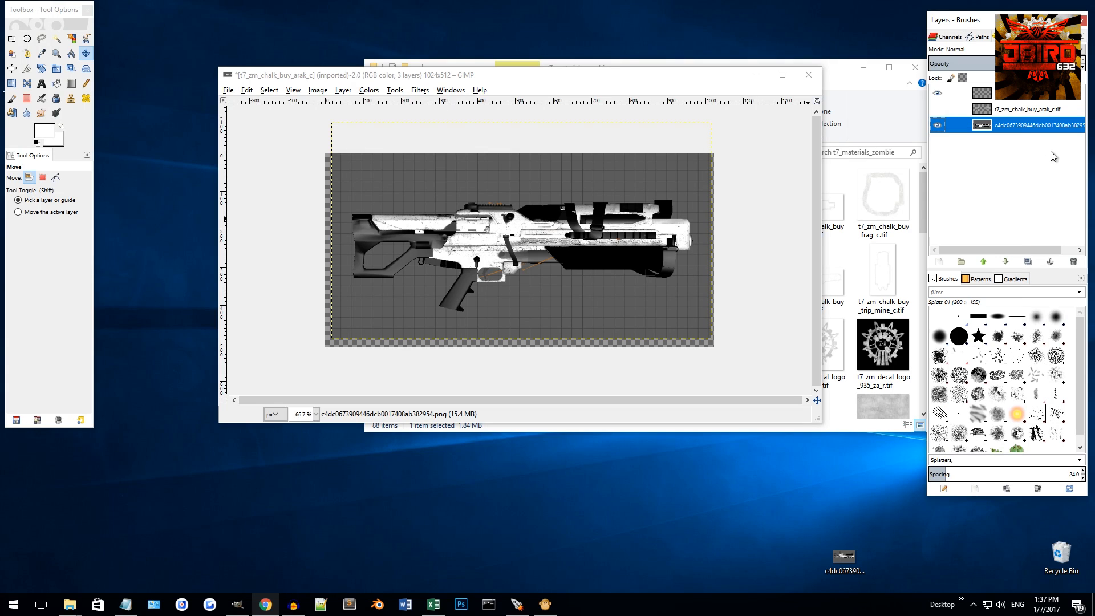
{"action": "left_click", "coordinate": [987, 101]}
Step: Set up the Paintbrush with the Splats 01 brush for tracing the weapon
{"action": "scroll", "coordinate": [473, 258], "scroll_direction": "up", "scroll_amount": 3}
{"action": "scroll", "coordinate": [499, 259], "scroll_direction": "down", "scroll_amount": 3}
{"action": "scroll", "coordinate": [496, 252], "scroll_direction": "up", "scroll_amount": 2}
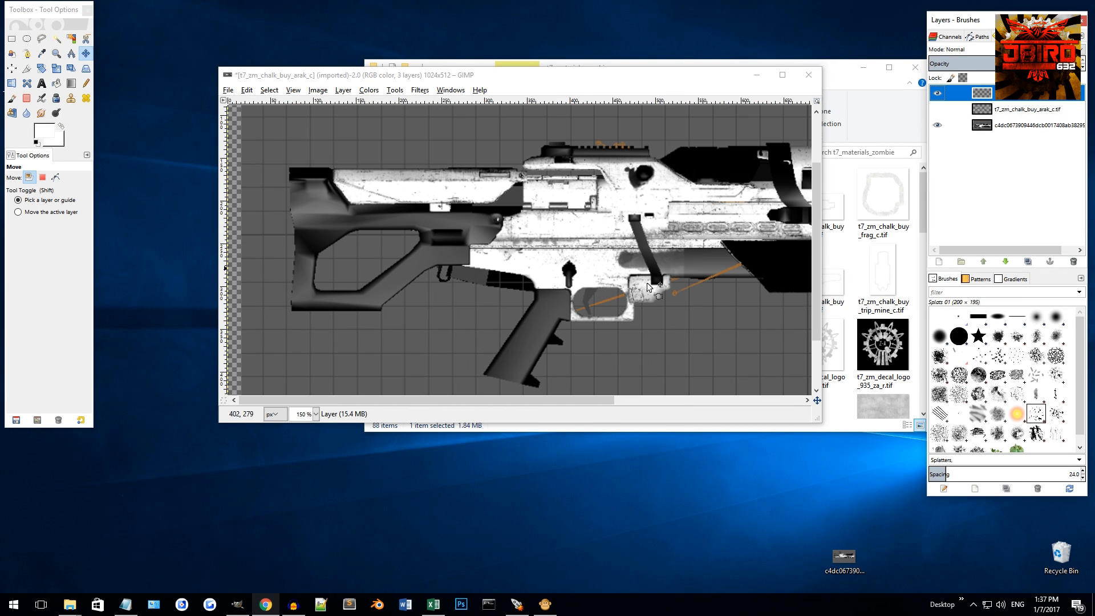
{"action": "left_click", "coordinate": [1042, 419]}
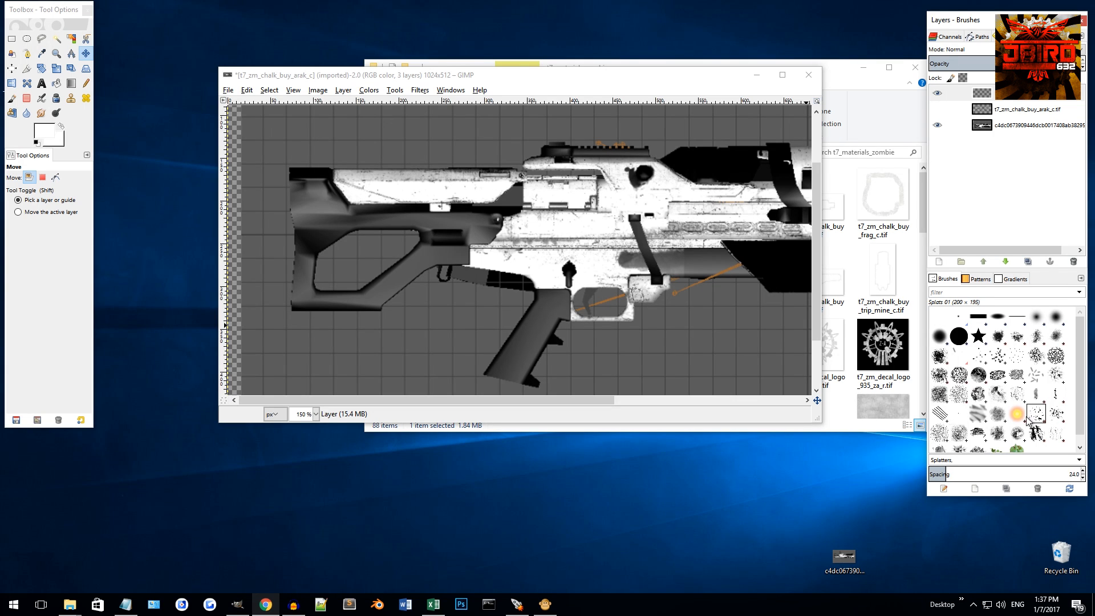
{"action": "left_click", "coordinate": [10, 100]}
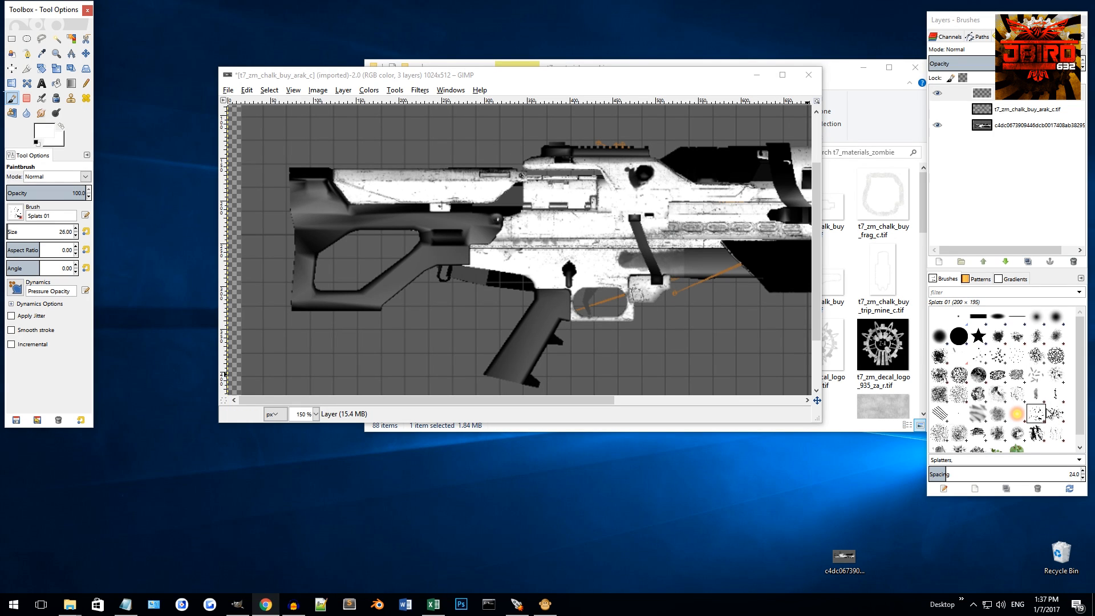
Step: Paint a straight white chalk line along the bottom edge of the weapon's stock
{"action": "scroll", "coordinate": [400, 282], "scroll_direction": "up", "scroll_amount": 1}
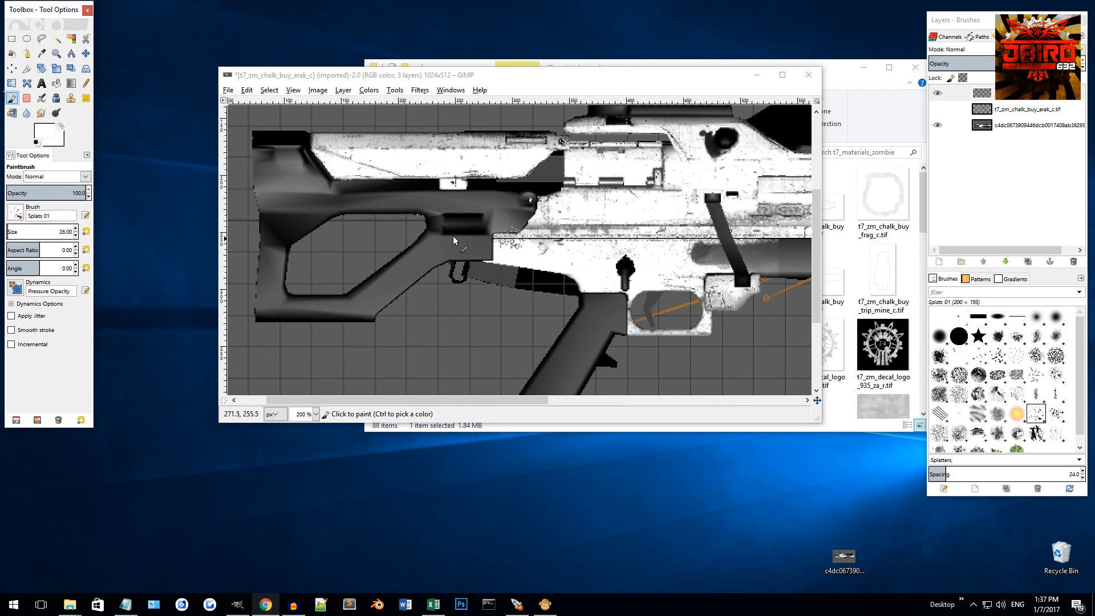
{"action": "scroll", "coordinate": [365, 307], "scroll_direction": "up", "scroll_amount": 1}
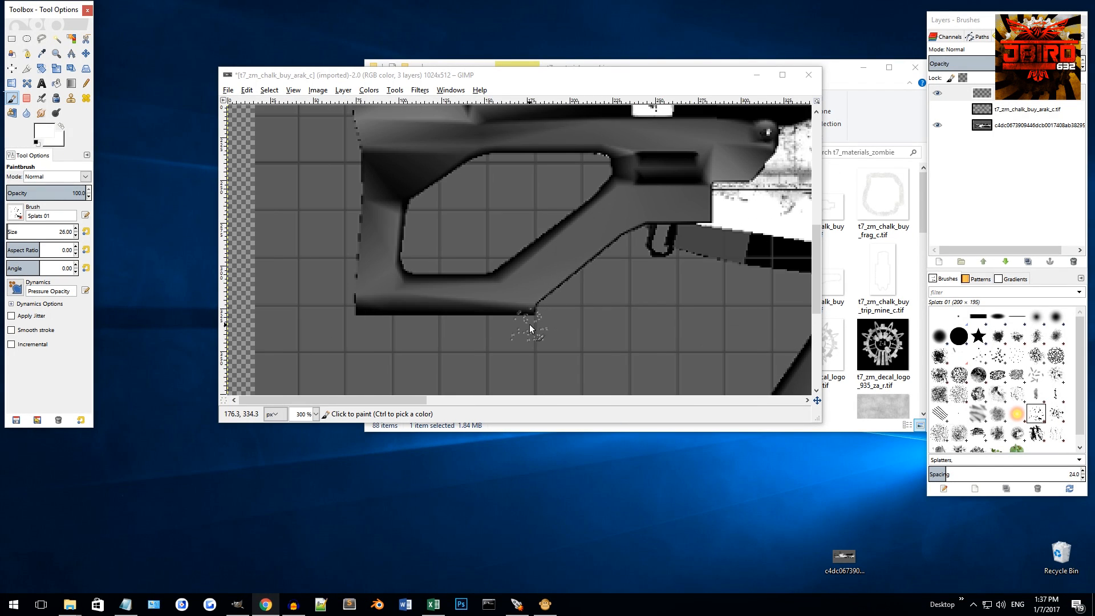
{"action": "left_click", "coordinate": [533, 324]}
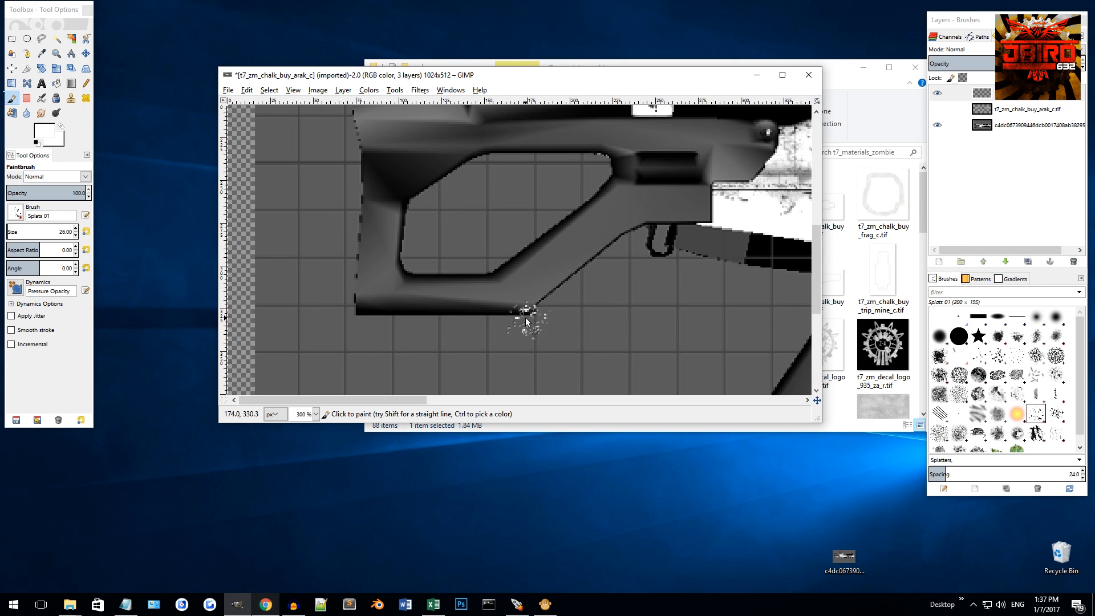
{"action": "key", "text": "shift"}
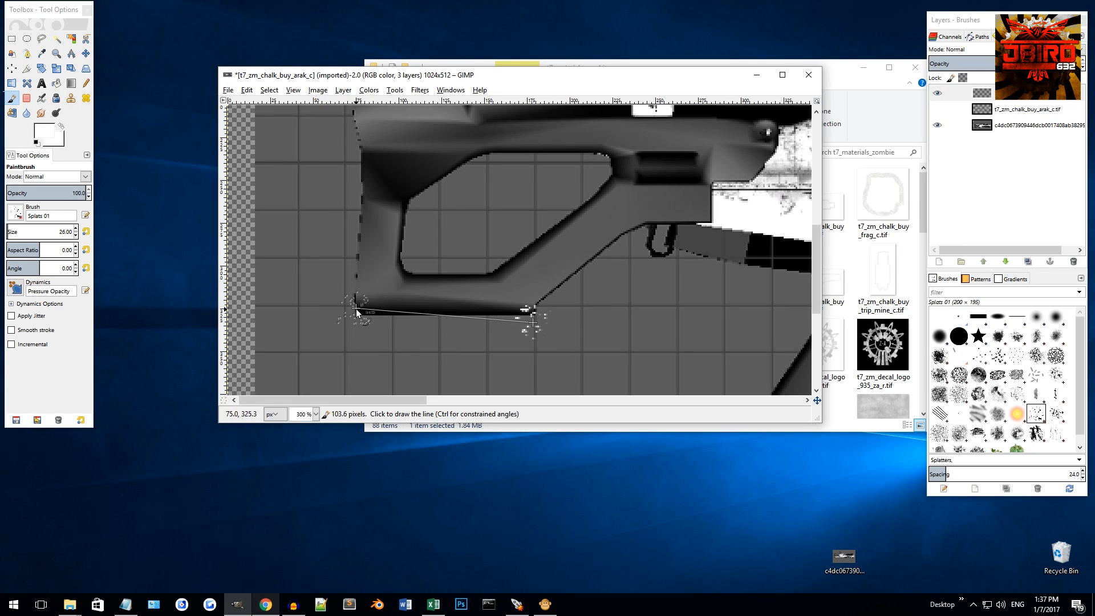
{"action": "key", "text": "shift"}
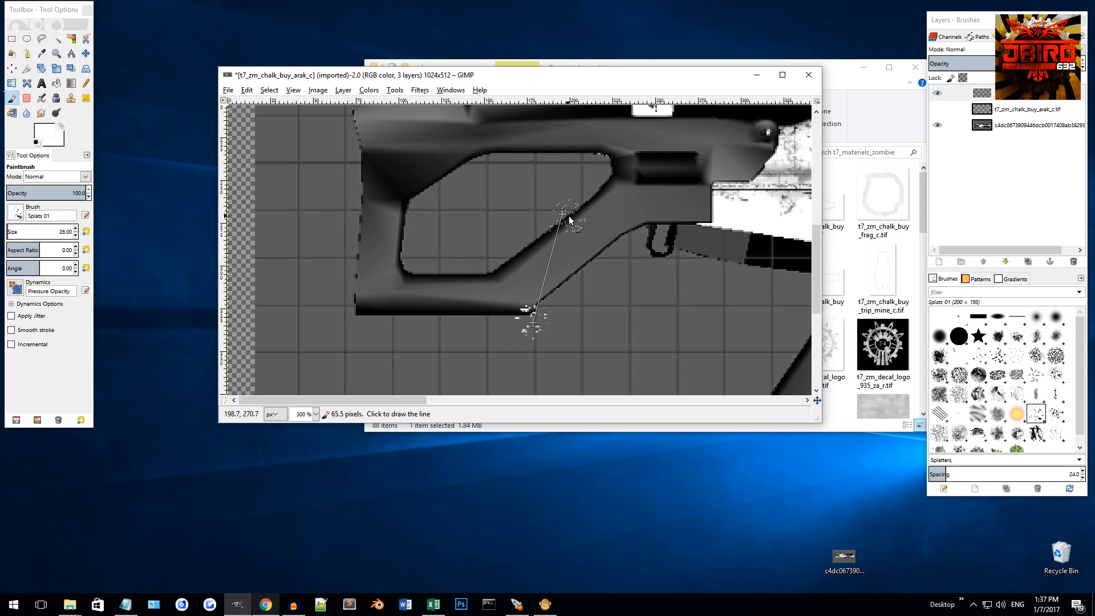
{"action": "left_click", "coordinate": [350, 325], "text": "shift"}
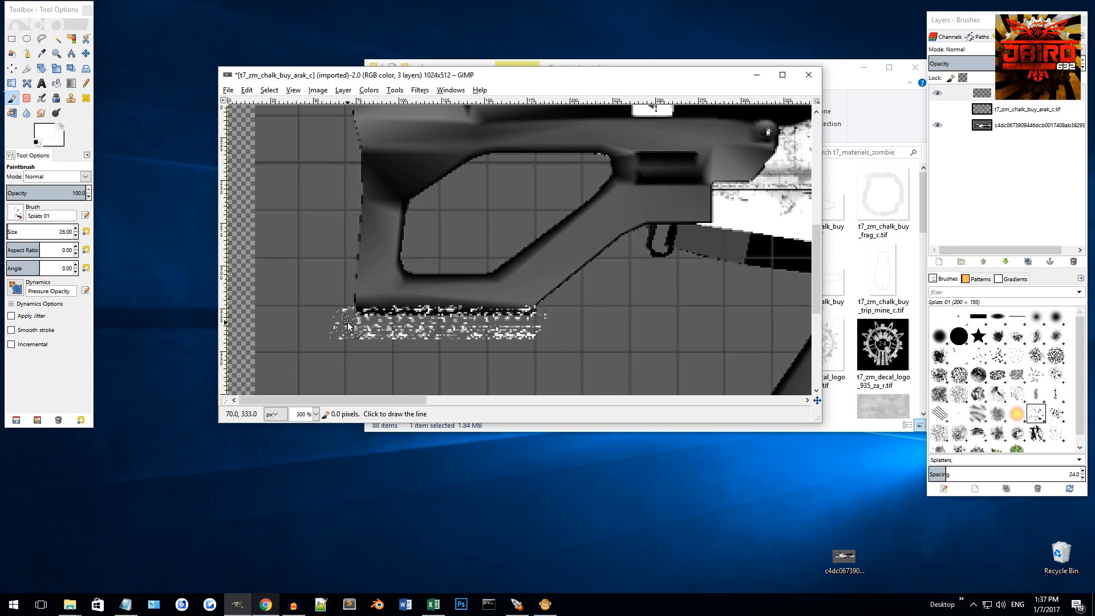
Step: Continue the chalk outline in straight segments up the rear edge of the stock to its upper corner
{"action": "scroll", "coordinate": [349, 320], "scroll_direction": "up", "scroll_amount": 3}
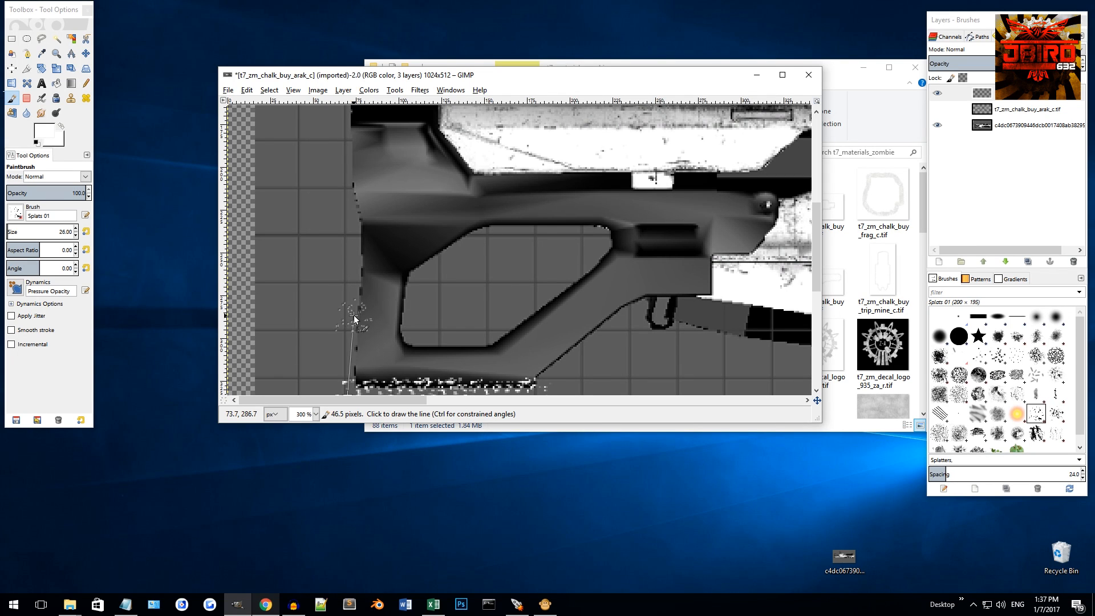
{"action": "left_click", "coordinate": [353, 318], "text": "shift"}
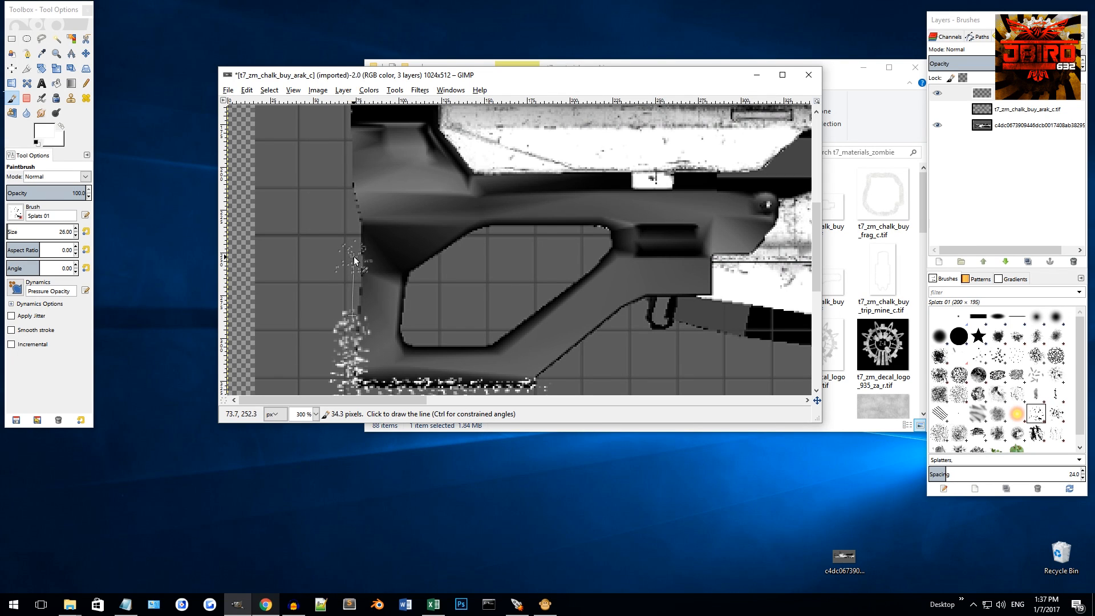
{"action": "left_click", "coordinate": [354, 257], "text": "shift"}
{"action": "left_click", "coordinate": [354, 227], "text": "shift"}
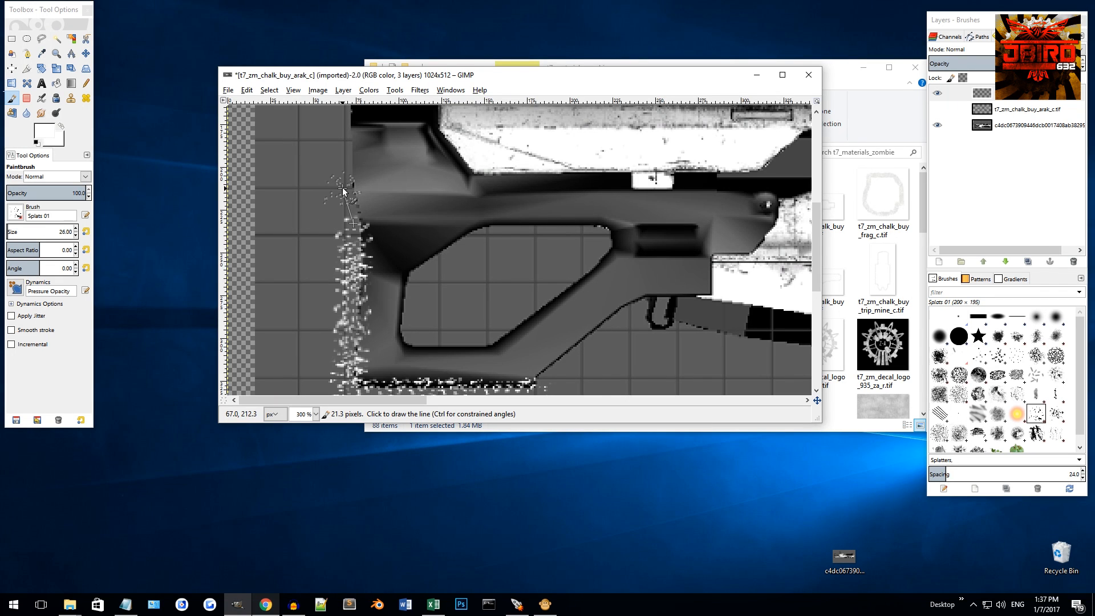
{"action": "left_click", "coordinate": [343, 191], "text": "shift"}
{"action": "scroll", "coordinate": [343, 191], "scroll_direction": "up", "scroll_amount": 3}
{"action": "left_click", "coordinate": [343, 164], "text": "shift"}
Step: Continue the chalk outline in straight segments along the top edge of the stock to the base of the sight rail
{"action": "scroll", "coordinate": [345, 168], "scroll_direction": "down", "scroll_amount": 3}
{"action": "scroll", "coordinate": [348, 171], "scroll_direction": "up", "scroll_amount": 3}
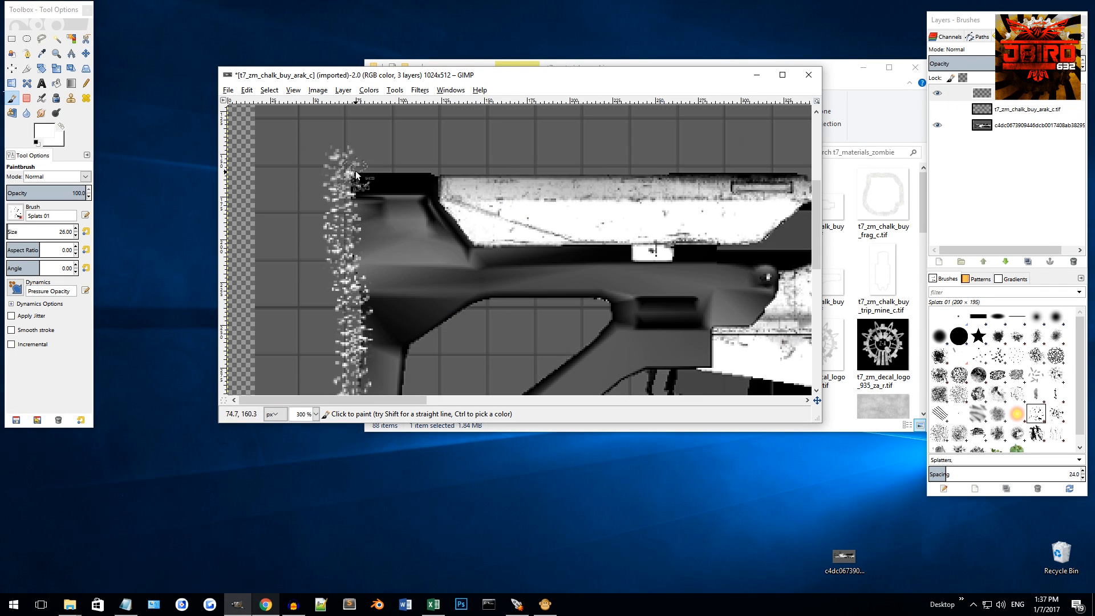
{"action": "left_click", "coordinate": [430, 164], "text": "shift"}
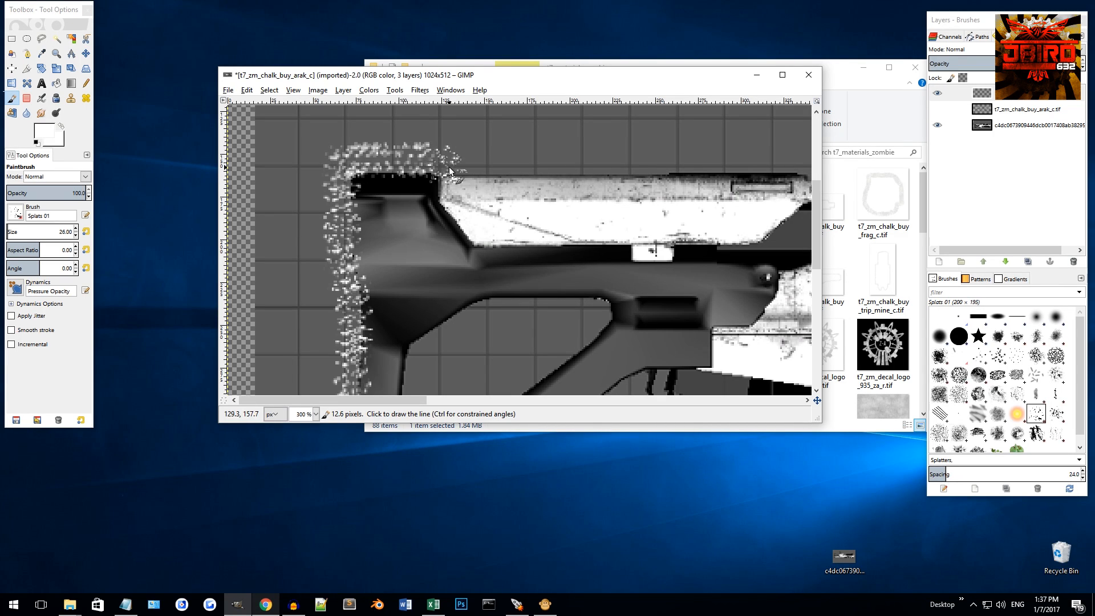
{"action": "scroll", "coordinate": [502, 170], "scroll_direction": "right", "scroll_amount": 10}
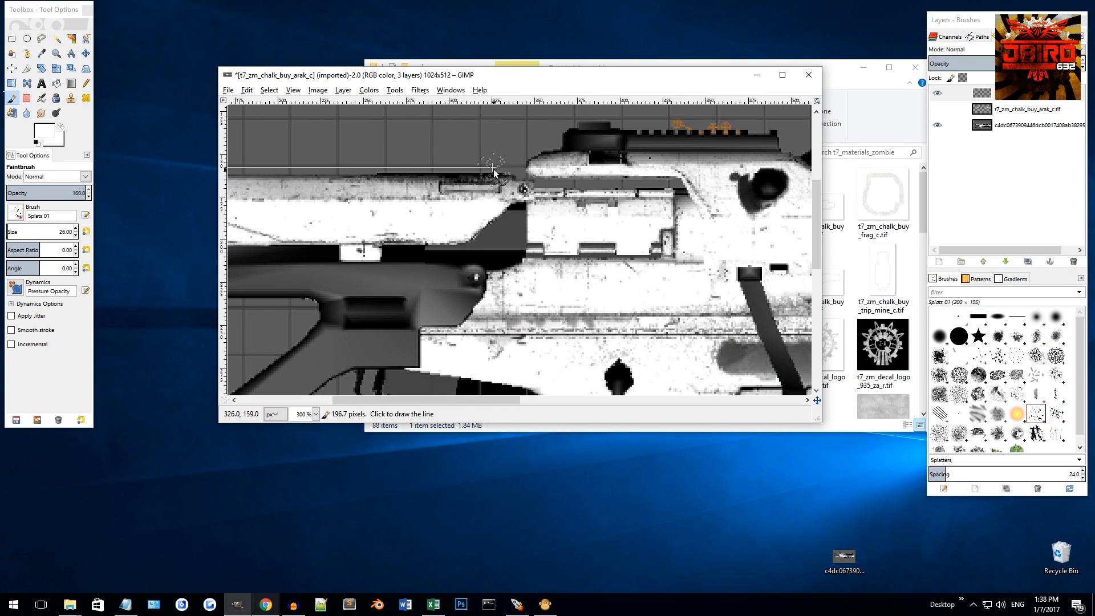
{"action": "left_click", "coordinate": [520, 155], "text": "shift"}
Step: Outline the raised sight rail in chalk, up its rear slope and along its top to the front end
{"action": "left_click", "coordinate": [560, 117], "text": "shift"}
{"action": "scroll", "coordinate": [569, 137], "scroll_direction": "right", "scroll_amount": 5}
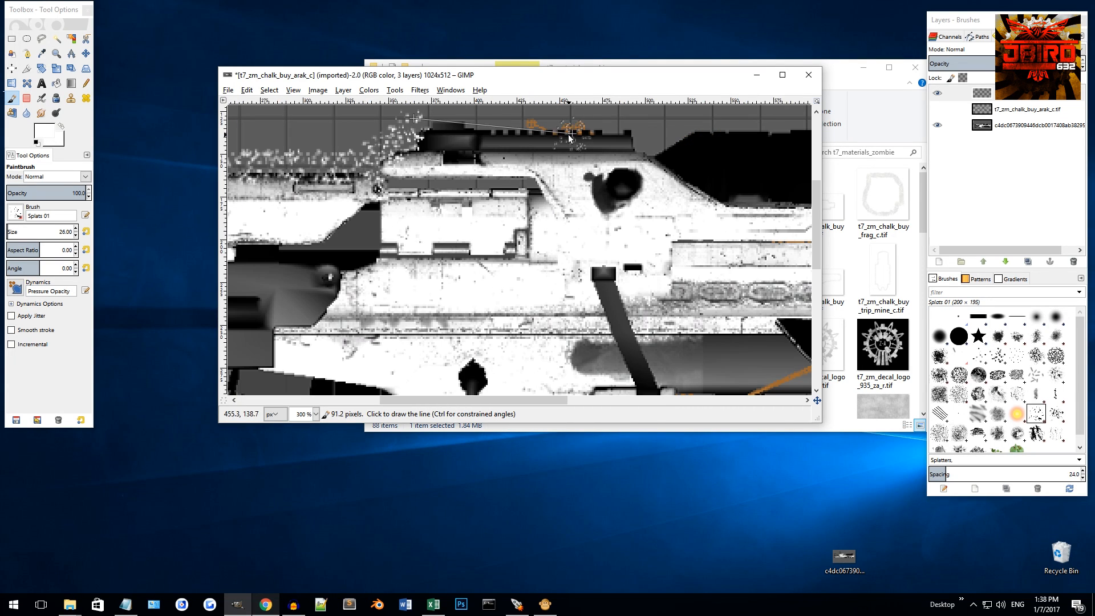
{"action": "left_click", "coordinate": [620, 135], "text": "shift"}
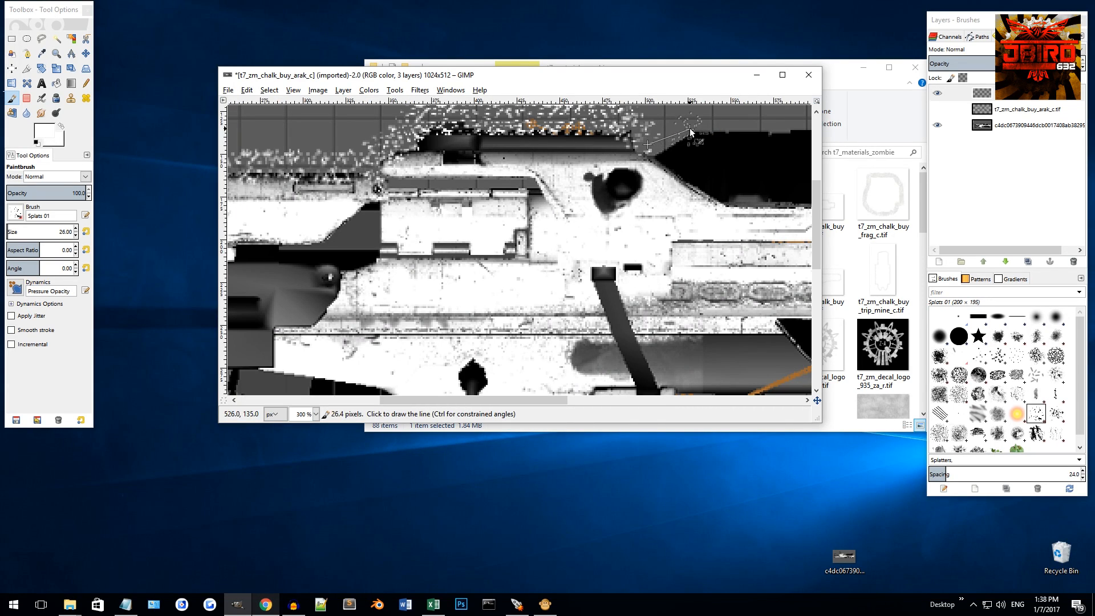
Step: Extend the chalk outline over the black section ahead of the rail and across the tops of both straps
{"action": "scroll", "coordinate": [685, 148], "scroll_direction": "right", "scroll_amount": 5}
{"action": "scroll", "coordinate": [583, 160], "scroll_direction": "up", "scroll_amount": 3}
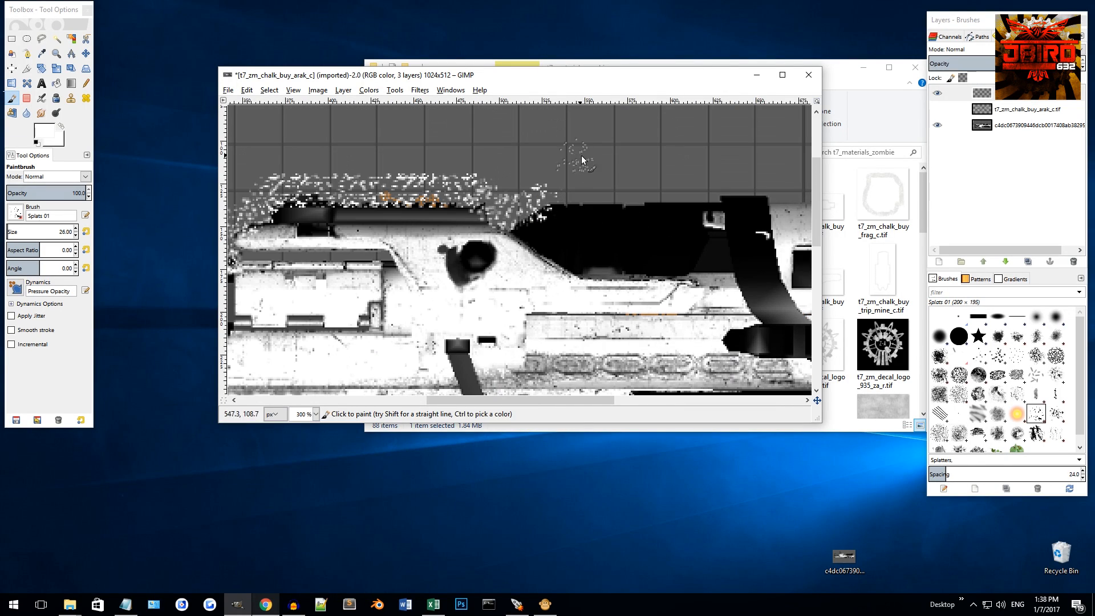
{"action": "scroll", "coordinate": [568, 197], "scroll_direction": "right", "scroll_amount": 5}
{"action": "left_click", "coordinate": [581, 193], "text": "shift"}
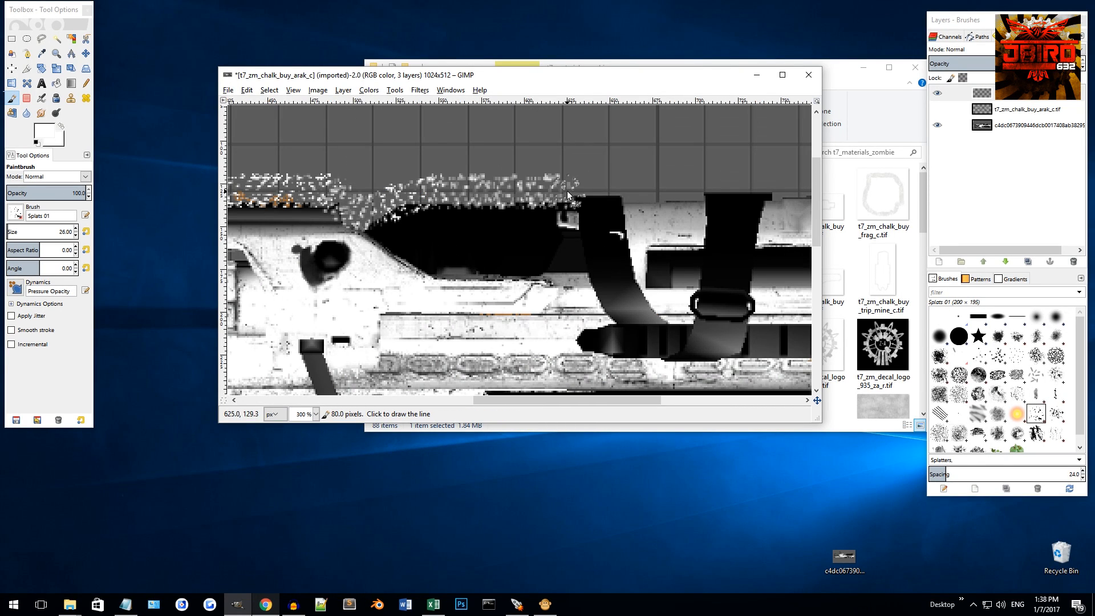
{"action": "left_click", "coordinate": [620, 188], "text": "shift"}
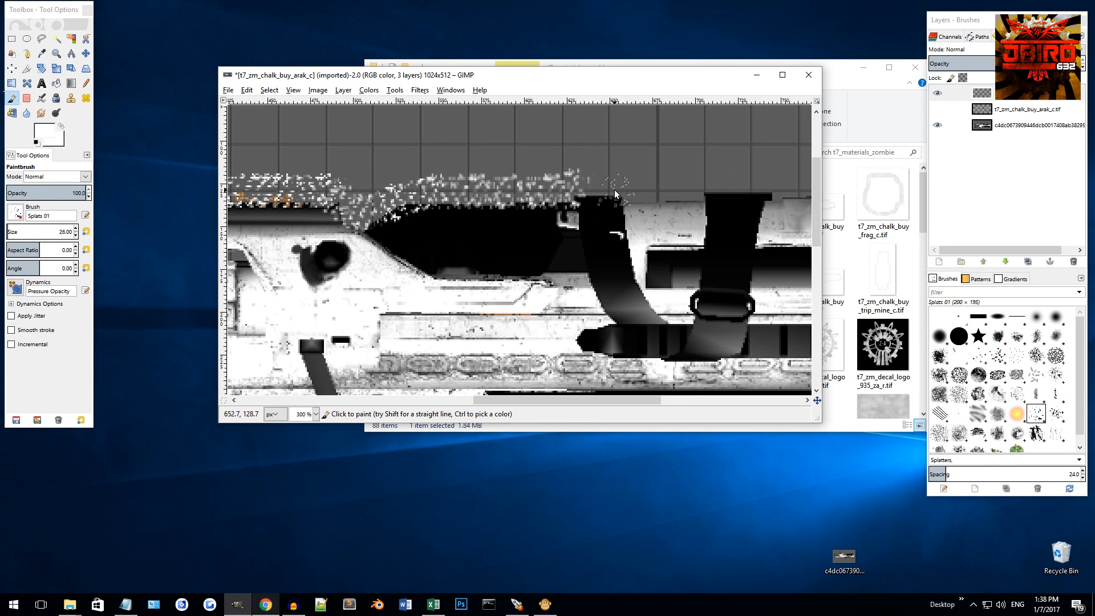
{"action": "left_click", "coordinate": [632, 189], "text": "shift"}
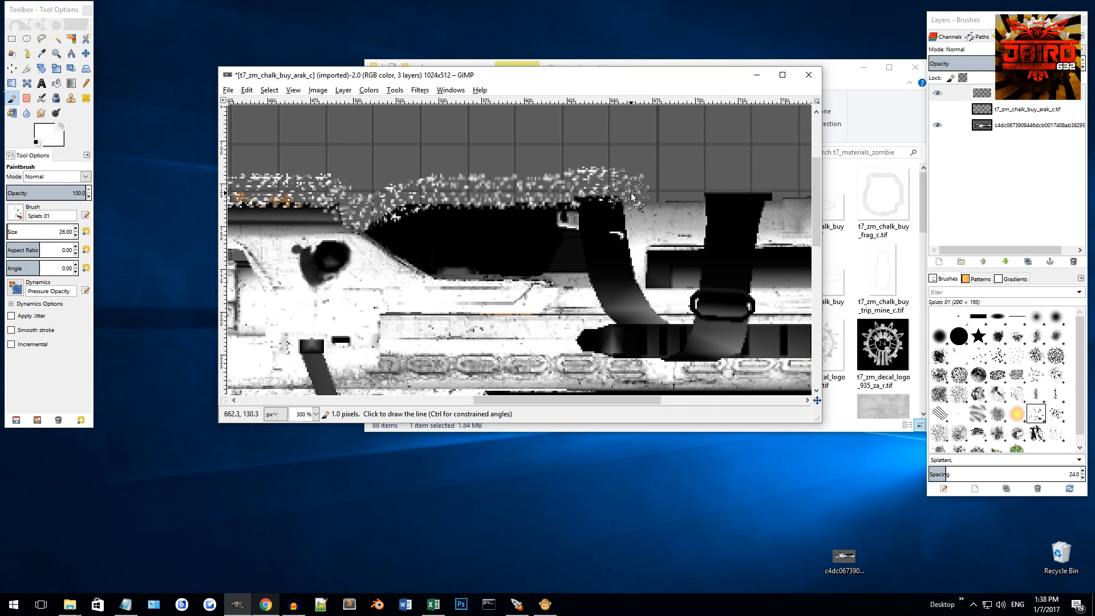
{"action": "scroll", "coordinate": [553, 197], "scroll_direction": "right", "scroll_amount": 6}
{"action": "left_click", "coordinate": [551, 194], "text": "shift"}
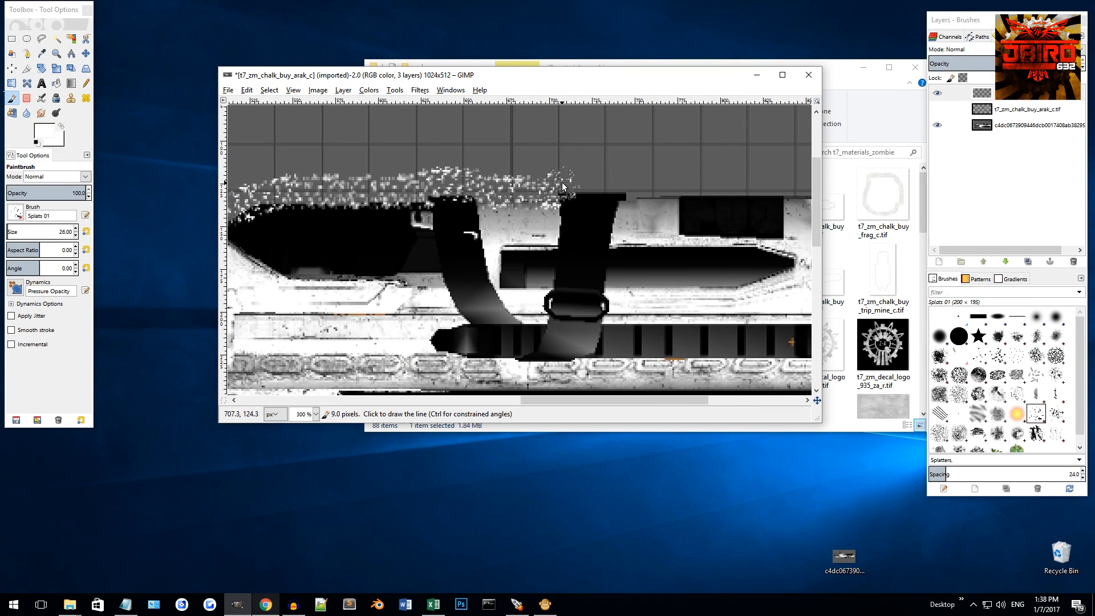
{"action": "left_click", "coordinate": [623, 189], "text": "shift"}
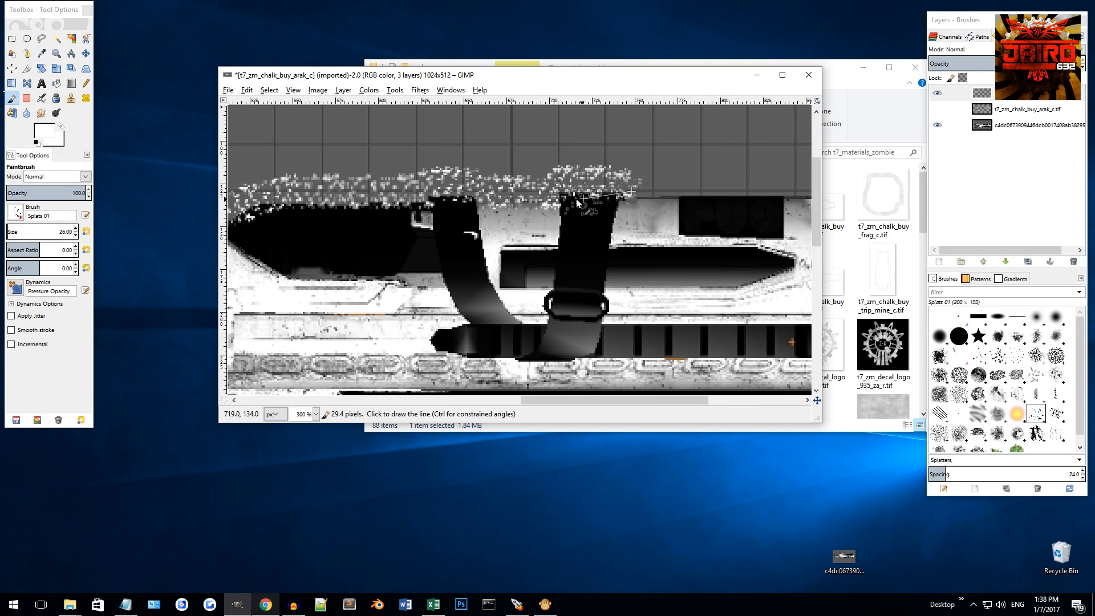
Step: Continue the chalk outline along the top of the barrel and around the black front sight block
{"action": "scroll", "coordinate": [576, 199], "scroll_direction": "right", "scroll_amount": 12}
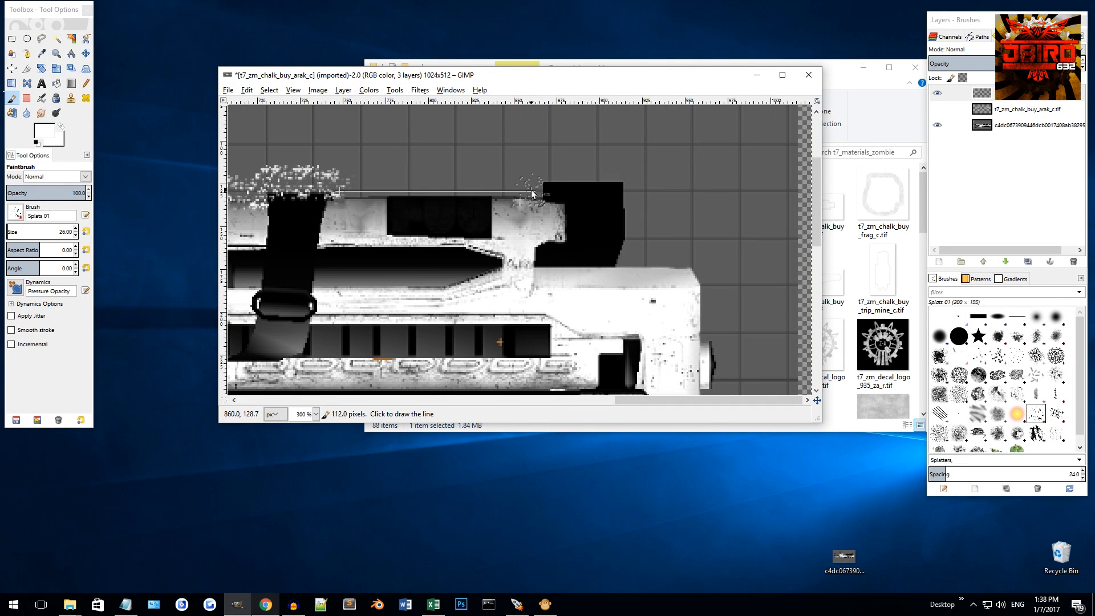
{"action": "left_click", "coordinate": [538, 190], "text": "shift"}
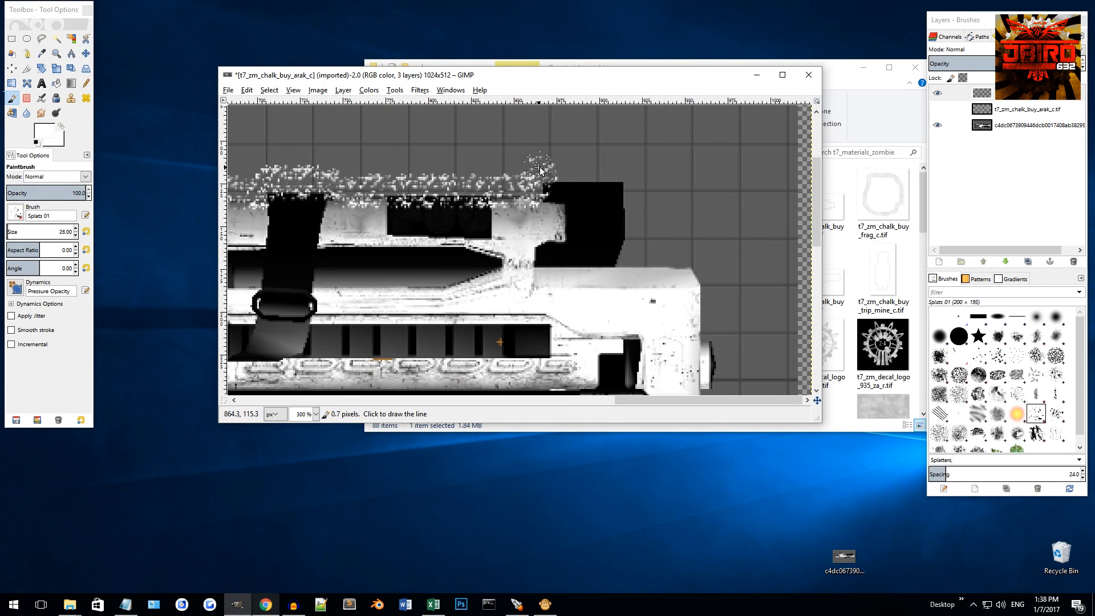
{"action": "left_click", "coordinate": [622, 172], "text": "shift"}
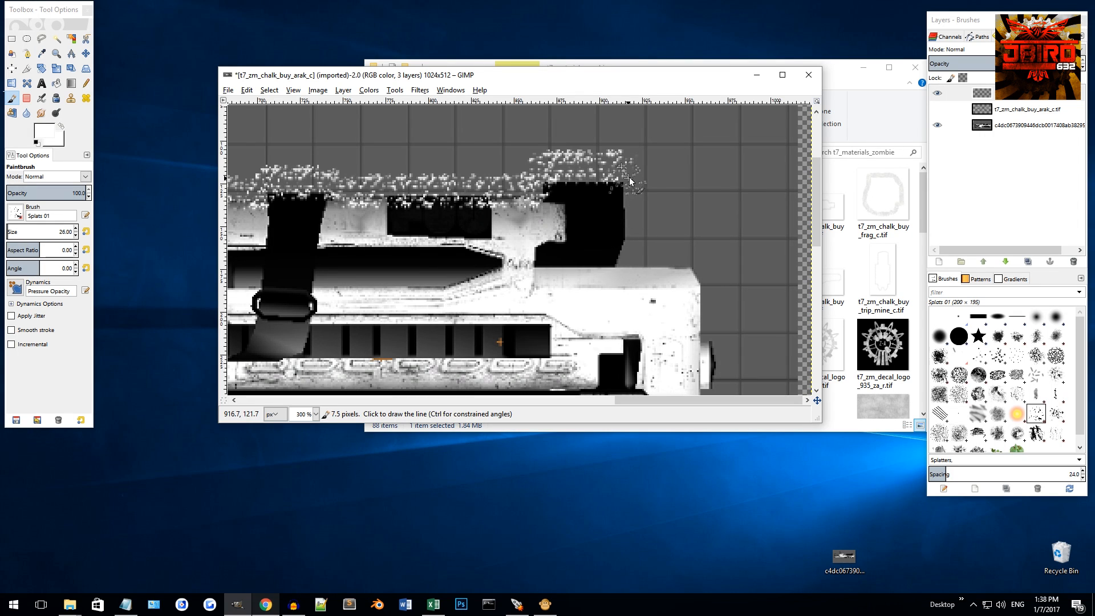
{"action": "left_click", "coordinate": [633, 169], "text": "shift"}
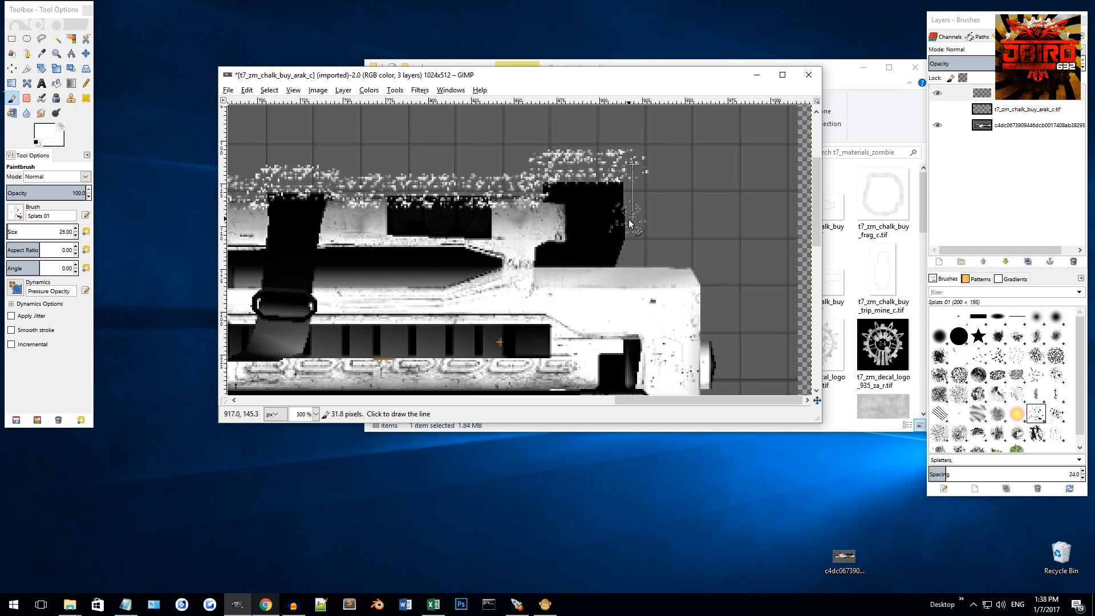
{"action": "left_click", "coordinate": [632, 236], "text": "shift"}
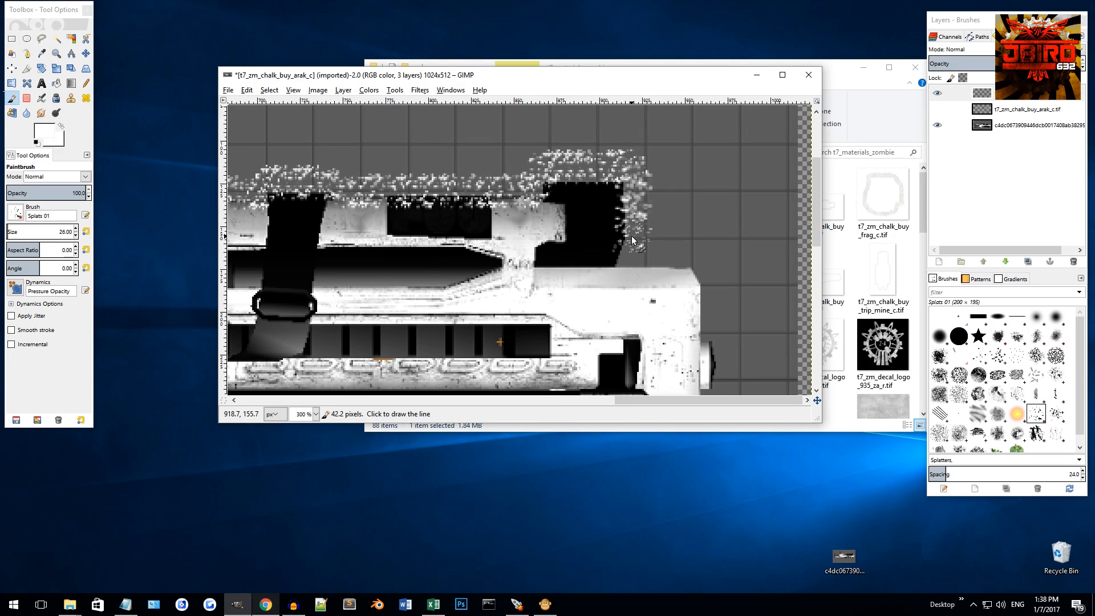
{"action": "left_click", "coordinate": [620, 266], "text": "shift"}
Step: Outline the muzzle in chalk along its top, down its front around the protruding tip, and back along its underside
{"action": "left_click", "coordinate": [687, 270], "text": "shift"}
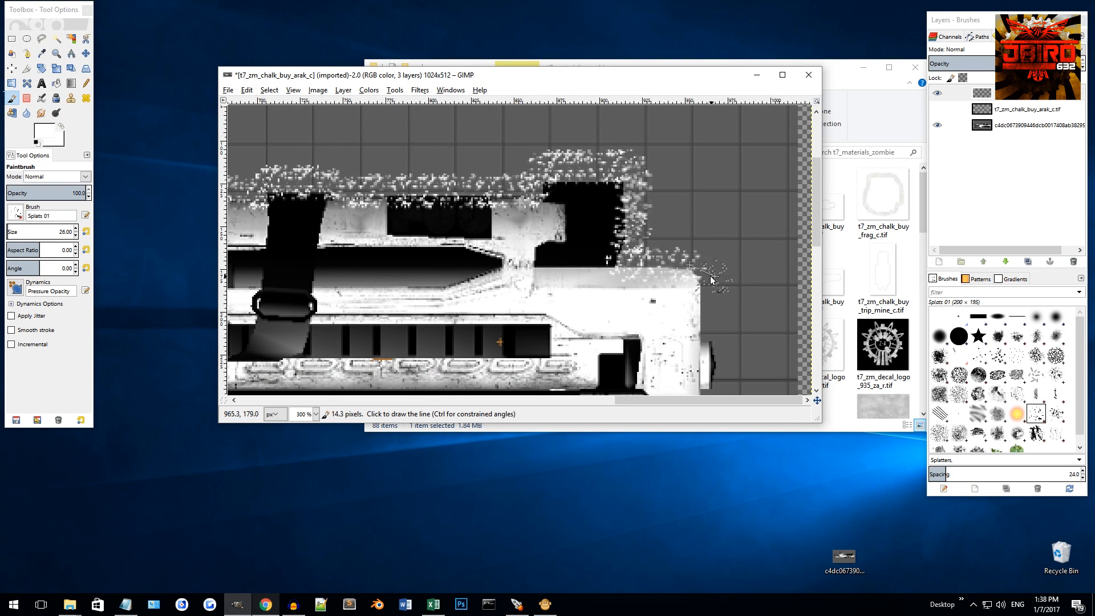
{"action": "scroll", "coordinate": [704, 283], "scroll_direction": "down", "scroll_amount": 3}
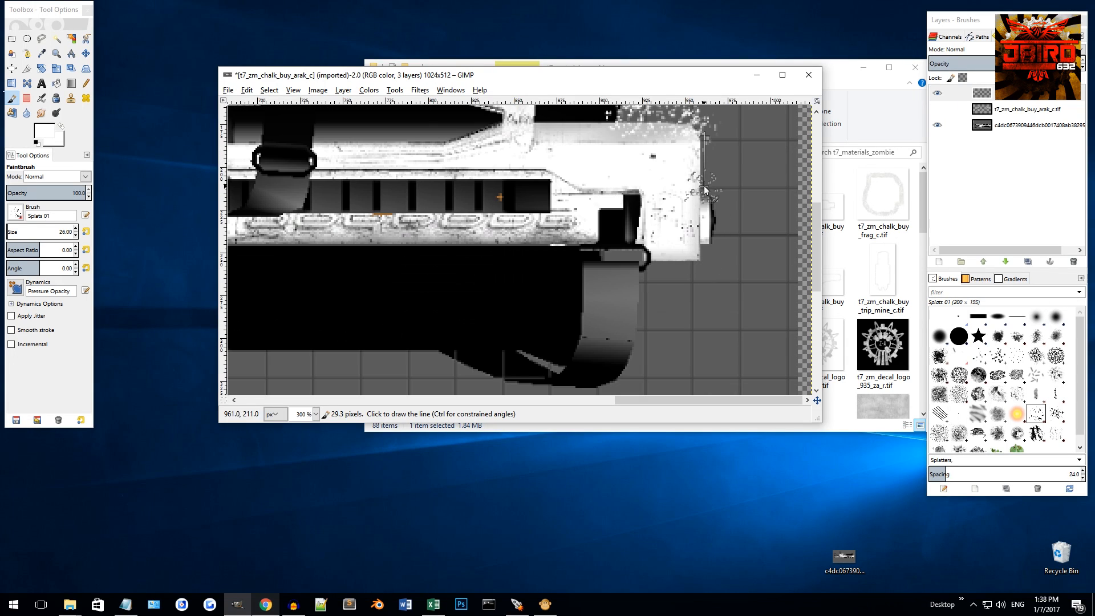
{"action": "left_click", "coordinate": [707, 189], "text": "shift"}
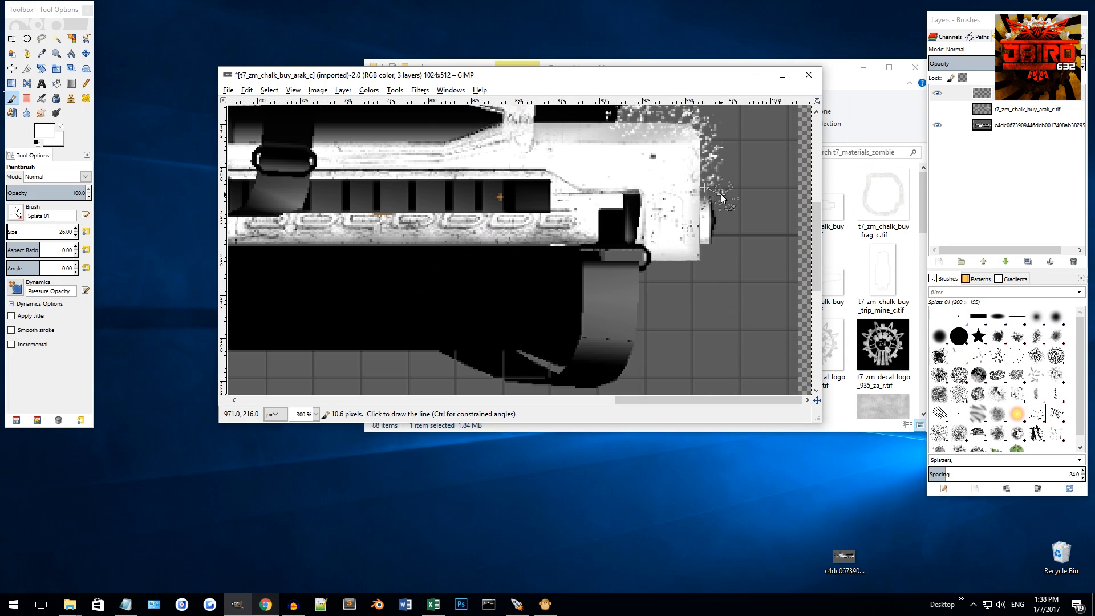
{"action": "left_click", "coordinate": [721, 235], "text": "ctrl+shift"}
{"action": "left_click", "coordinate": [711, 250], "text": "ctrl+shift"}
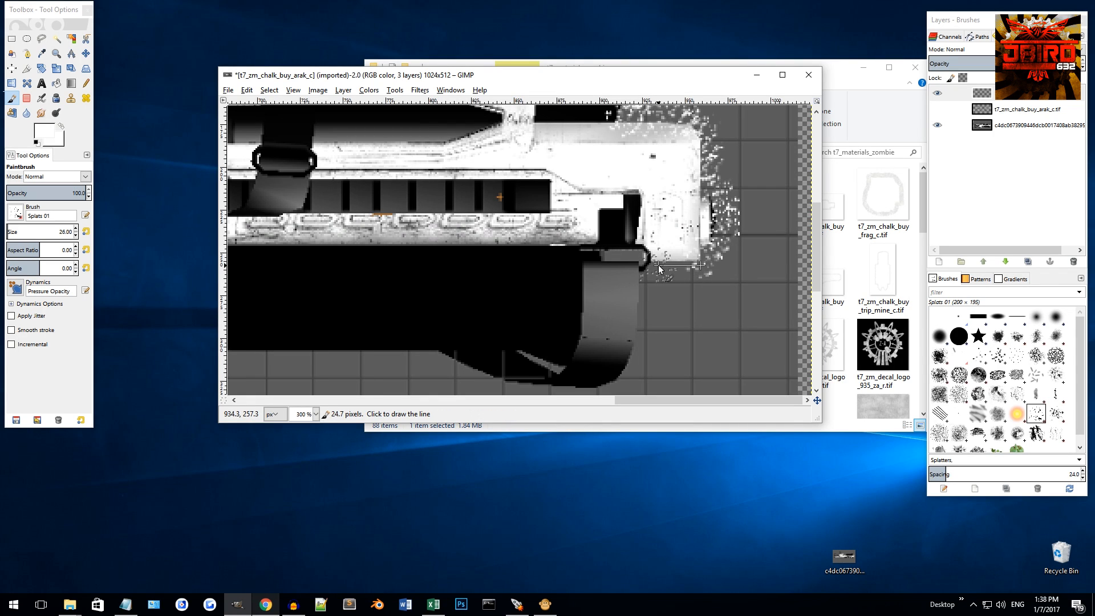
{"action": "left_click", "coordinate": [649, 279], "text": "ctrl+shift"}
Step: Trace chalk around the curved front of the foregrip and back along its straight bottom edge to the rear corner
{"action": "scroll", "coordinate": [647, 259], "scroll_direction": "down", "scroll_amount": 3}
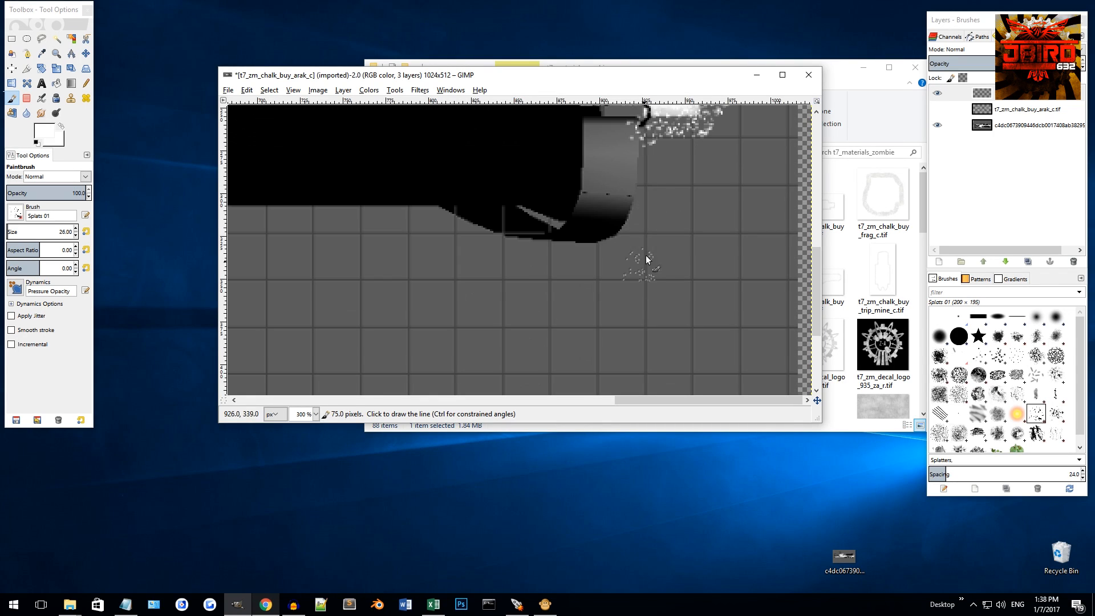
{"action": "left_click", "coordinate": [641, 198], "text": "shift"}
{"action": "left_click", "coordinate": [631, 232], "text": "shift"}
{"action": "left_click", "coordinate": [611, 258], "text": "shift"}
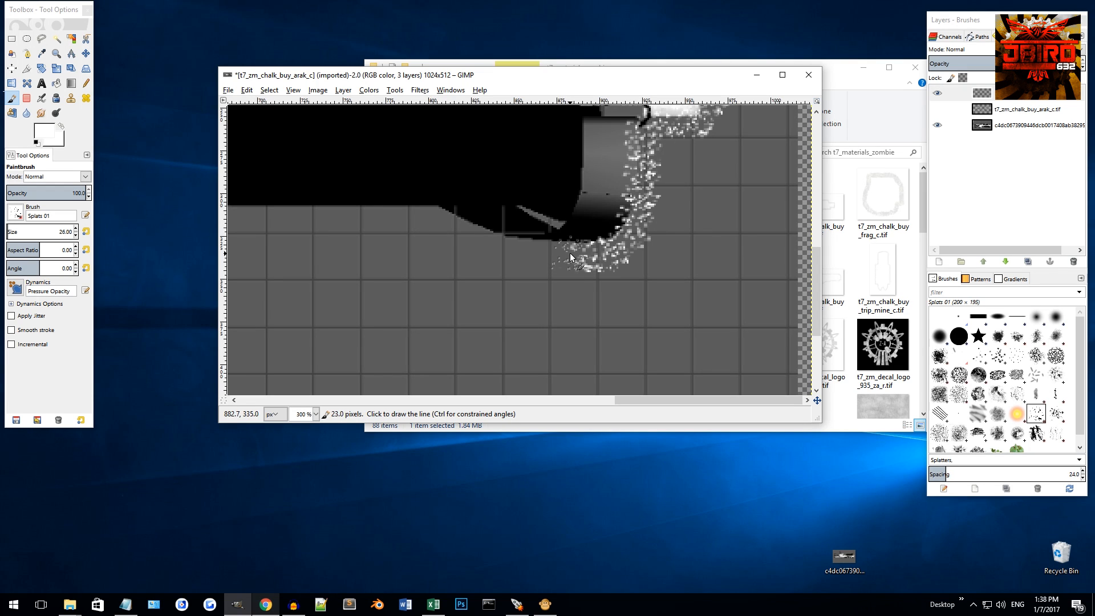
{"action": "left_click", "coordinate": [523, 251], "text": "shift"}
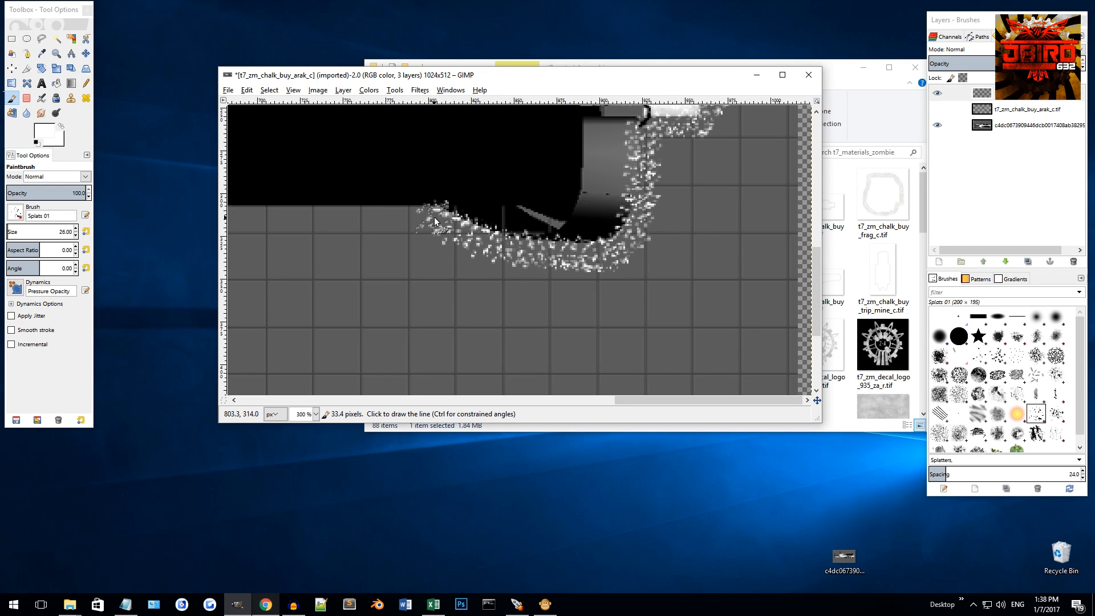
{"action": "scroll", "coordinate": [433, 217], "scroll_direction": "left", "scroll_amount": 5}
{"action": "left_click", "coordinate": [579, 214], "text": "shift"}
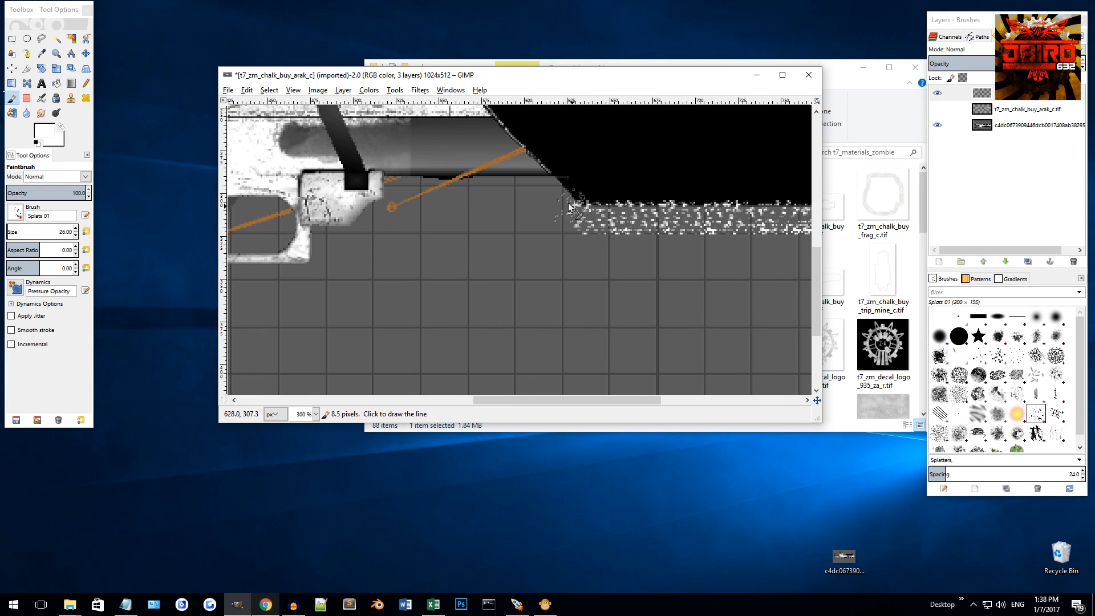
Step: Continue the chalk outline up the foregrip's rear slope, along the barrel's underside and around the block ahead of the trigger guard
{"action": "left_click", "coordinate": [550, 183], "text": "shift"}
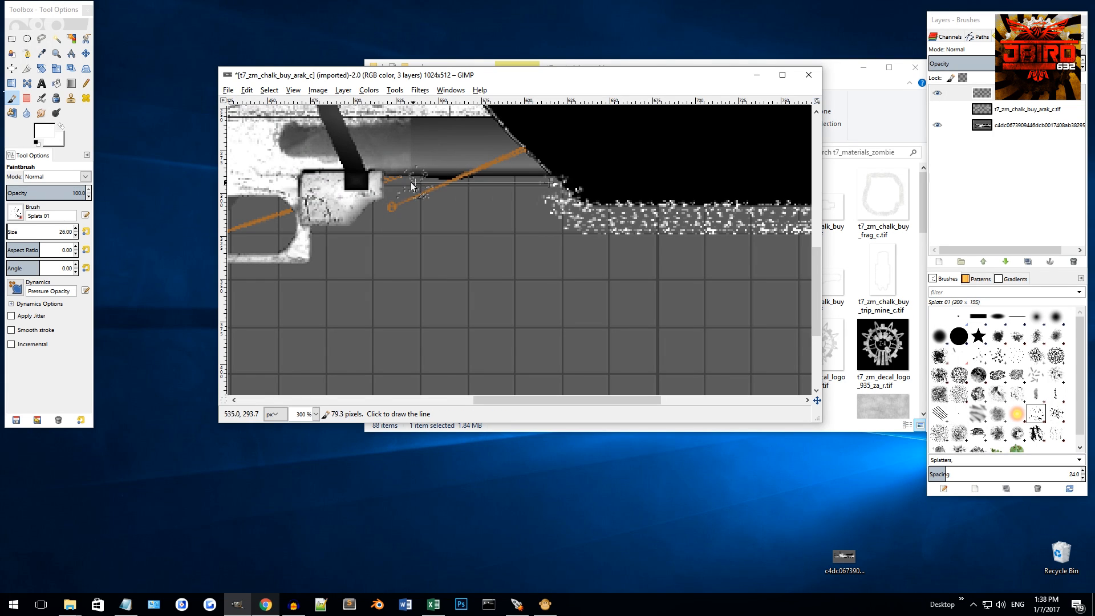
{"action": "left_click", "coordinate": [390, 182], "text": "shift"}
{"action": "left_click", "coordinate": [388, 205], "text": "shift"}
{"action": "left_click", "coordinate": [356, 238], "text": "shift"}
{"action": "left_click", "coordinate": [318, 237], "text": "shift"}
{"action": "left_click", "coordinate": [316, 266], "text": "shift"}
Step: Outline the bottom of the trigger guard and the upper protrusion on the front of the pistol grip
{"action": "scroll", "coordinate": [318, 266], "scroll_direction": "left", "scroll_amount": 4}
{"action": "scroll", "coordinate": [642, 270], "scroll_direction": "right", "scroll_amount": 2}
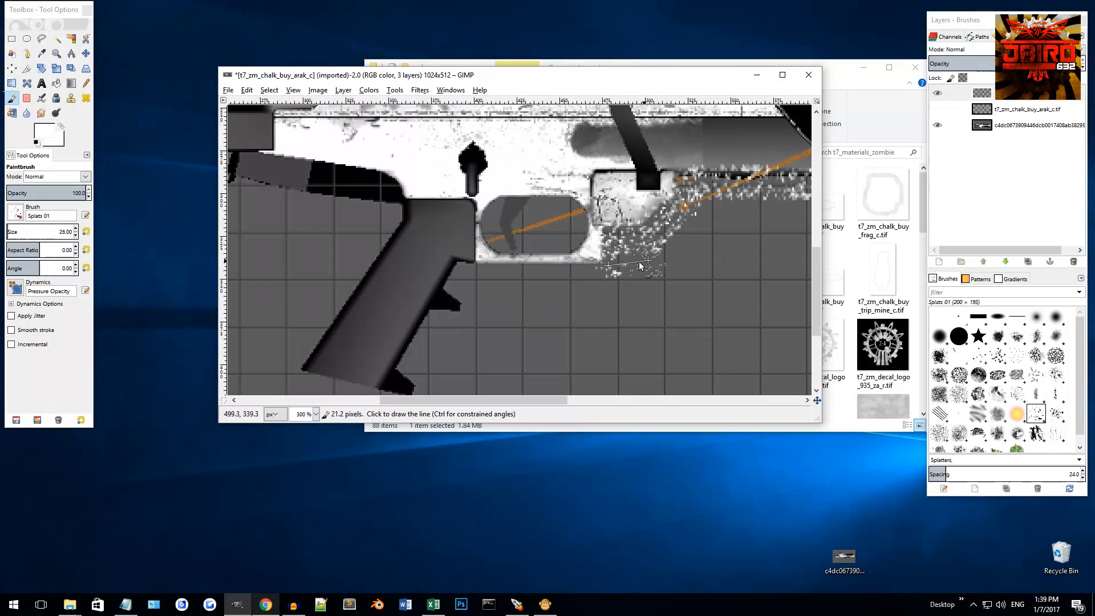
{"action": "left_click", "coordinate": [459, 267], "text": "shift"}
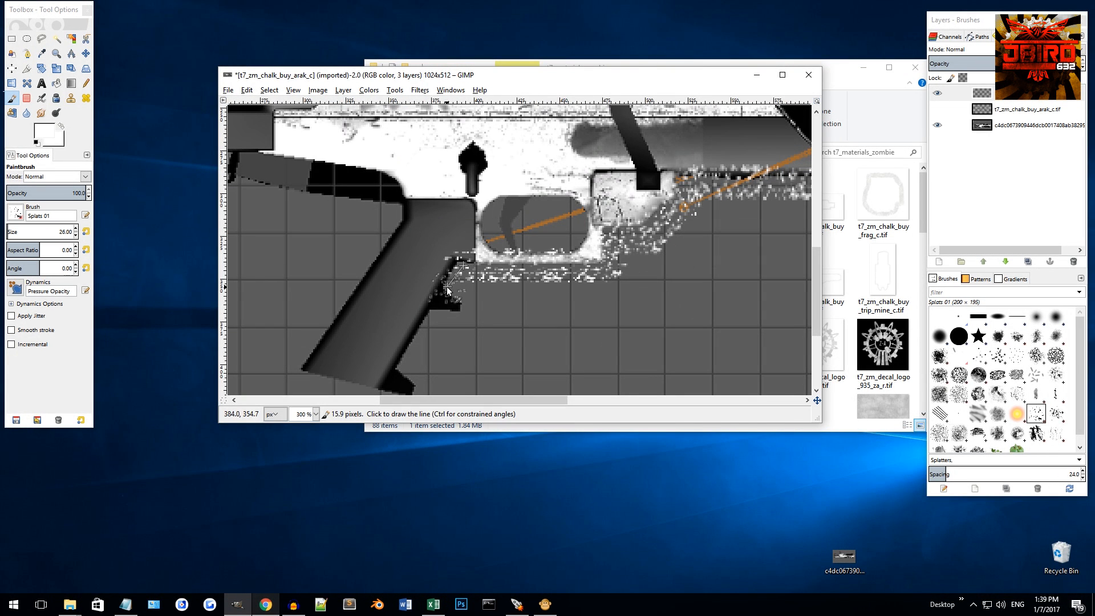
{"action": "left_click", "coordinate": [475, 308], "text": "shift"}
{"action": "left_click", "coordinate": [468, 324], "text": "shift"}
{"action": "left_click", "coordinate": [437, 321], "text": "shift"}
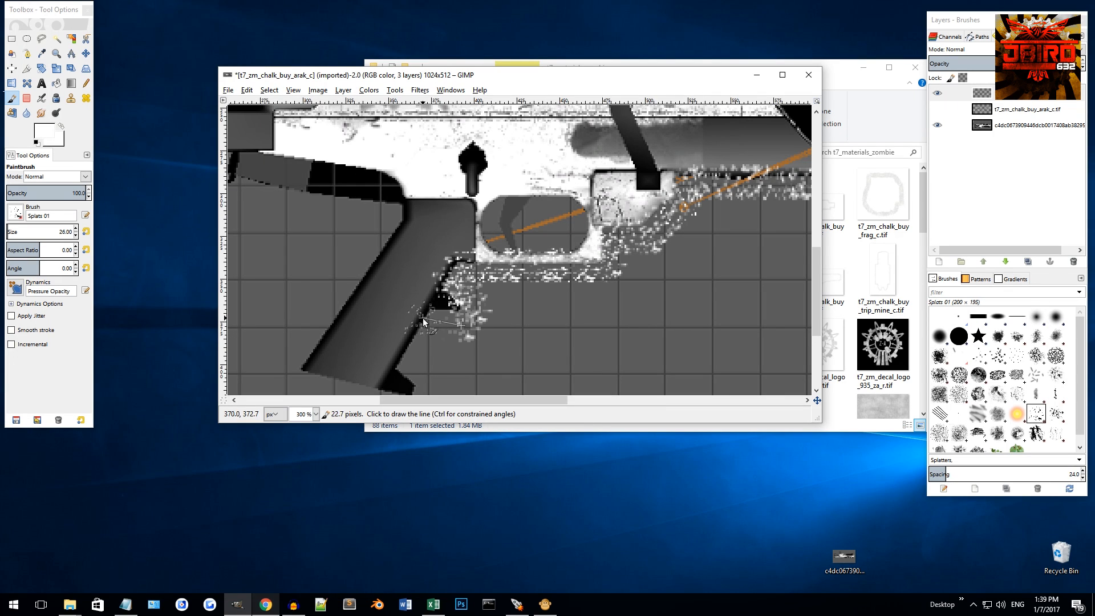
Step: Trace chalk around the pistol grip's lower front, along its bottom edge and up its rear edge
{"action": "scroll", "coordinate": [439, 320], "scroll_direction": "down", "scroll_amount": 3}
{"action": "left_click", "coordinate": [409, 293], "text": "shift"}
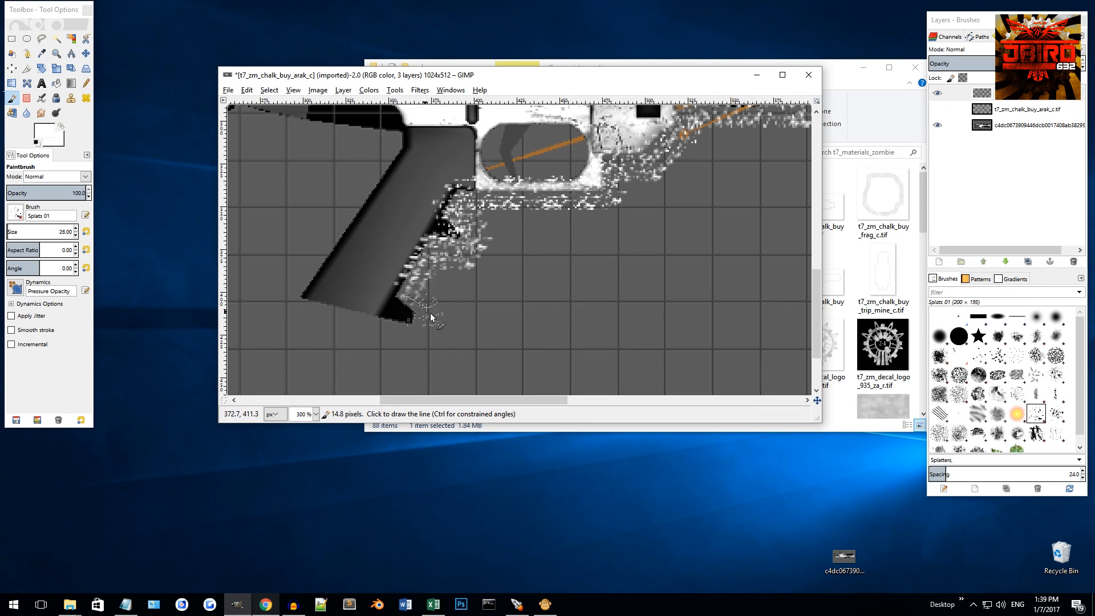
{"action": "left_click", "coordinate": [411, 336], "text": "shift"}
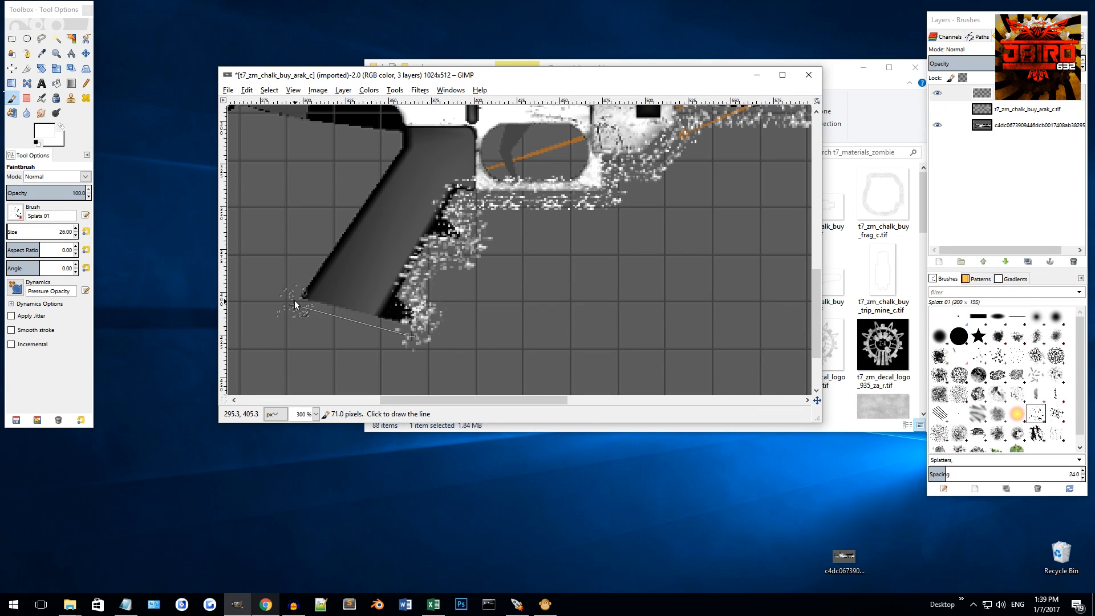
{"action": "left_click", "coordinate": [294, 300], "text": "shift"}
{"action": "left_click", "coordinate": [390, 146], "text": "shift"}
{"action": "left_click", "coordinate": [393, 132], "text": "shift"}
Step: Close the outer chalk outline along the receiver's underside and down the sloped edge to the bottom of the stock
{"action": "scroll", "coordinate": [399, 135], "scroll_direction": "left", "scroll_amount": 3}
{"action": "scroll", "coordinate": [491, 149], "scroll_direction": "up", "scroll_amount": 1}
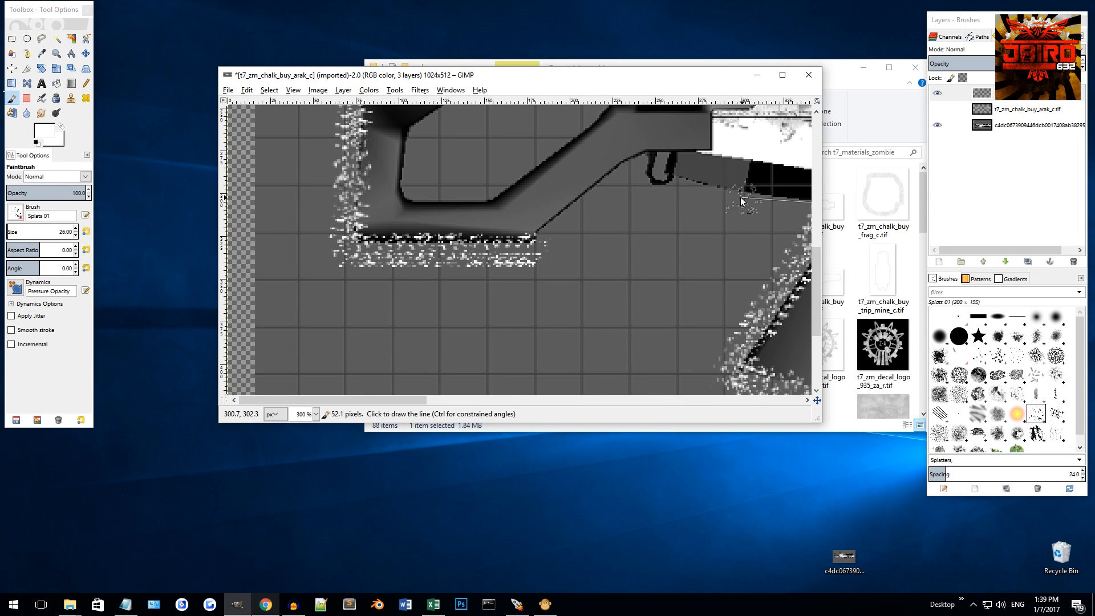
{"action": "left_click", "coordinate": [741, 197], "text": "shift"}
{"action": "left_click", "coordinate": [637, 162], "text": "shift"}
{"action": "left_click", "coordinate": [537, 235], "text": "shift"}
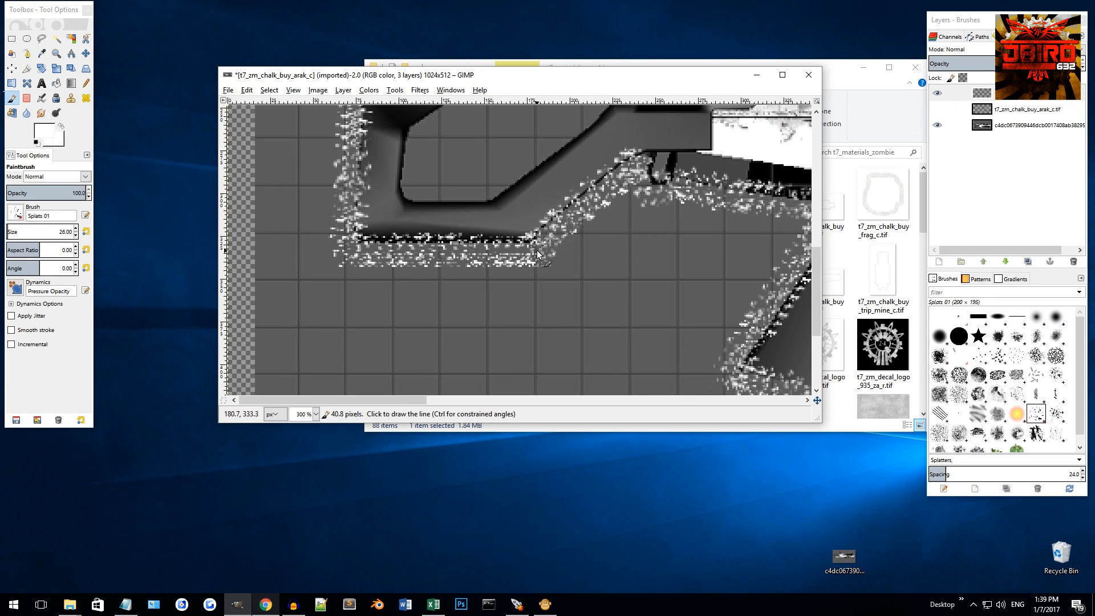
Step: Trace the inner opening of the stock with chalk, following its full perimeter
{"action": "scroll", "coordinate": [542, 239], "scroll_direction": "down", "scroll_amount": 4, "text": "ctrl"}
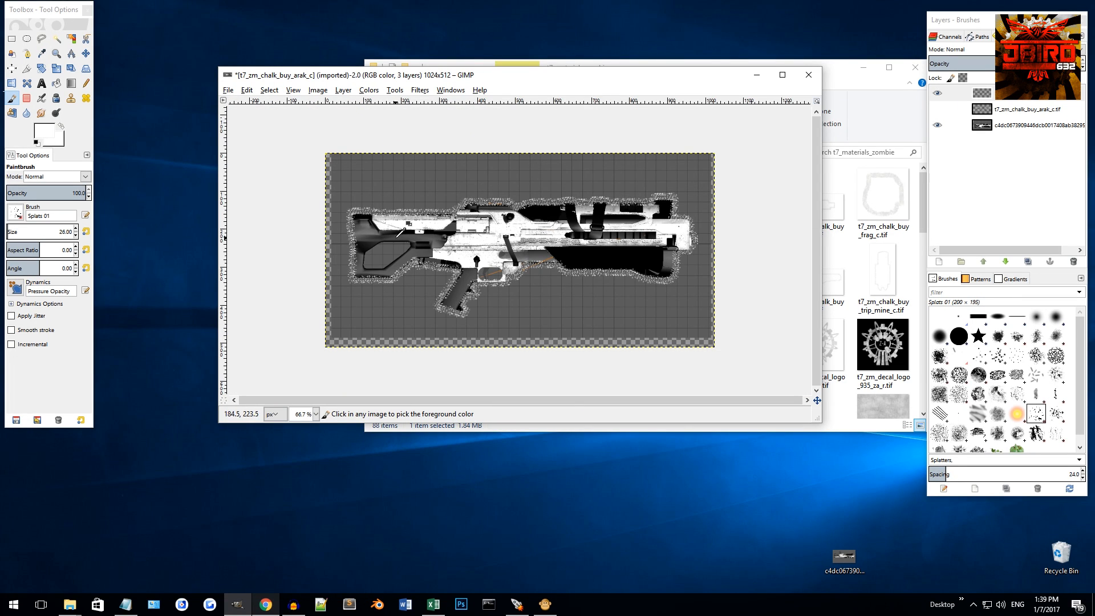
{"action": "scroll", "coordinate": [353, 246], "scroll_direction": "up", "scroll_amount": 4, "text": "ctrl"}
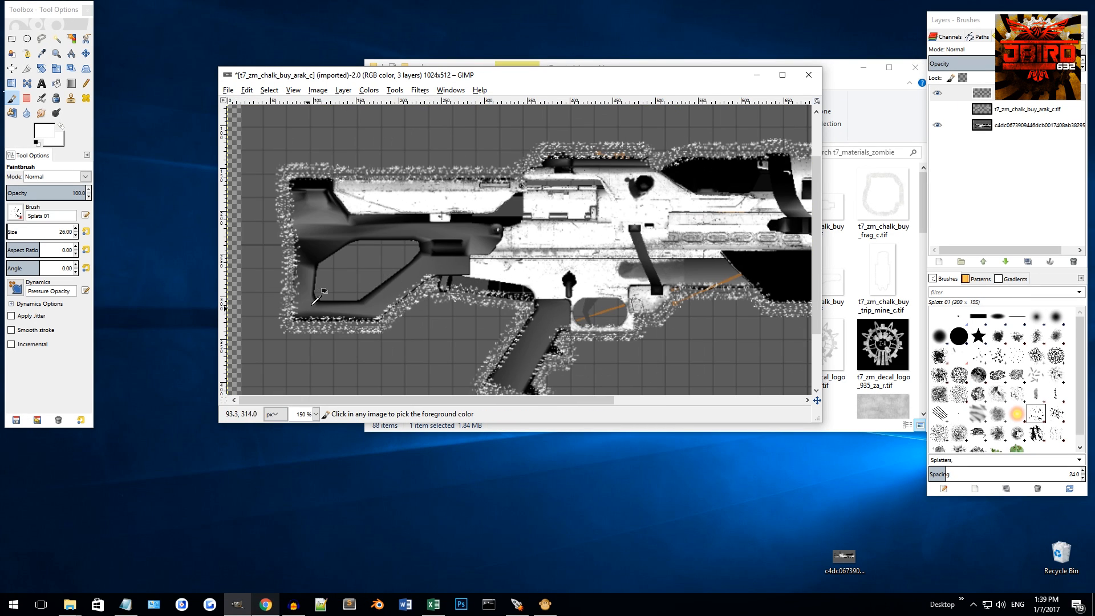
{"action": "left_click", "coordinate": [327, 270]}
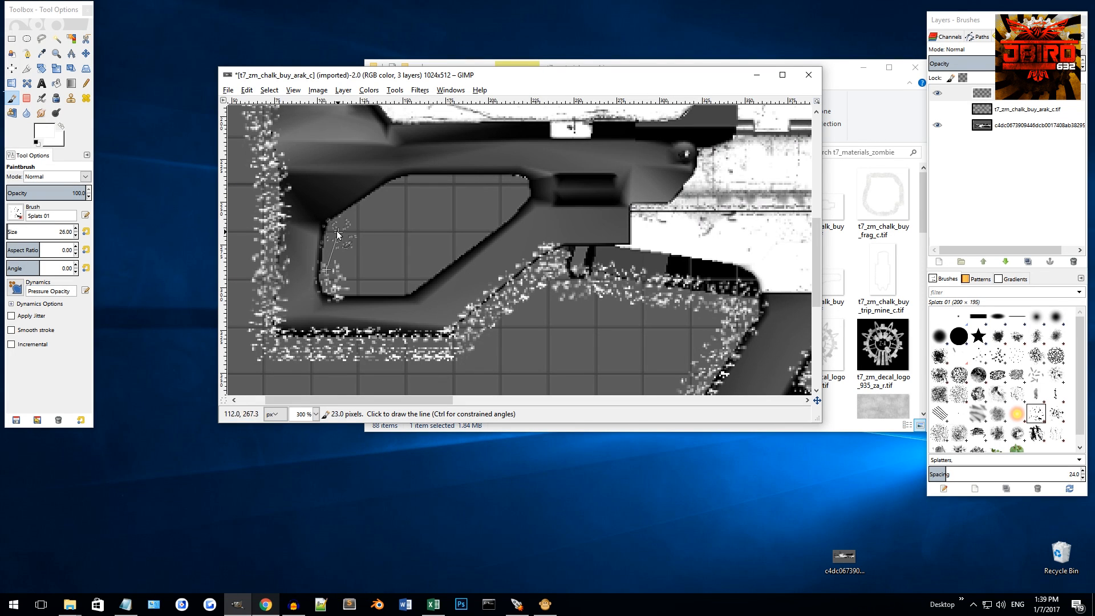
{"action": "left_click", "coordinate": [421, 179], "text": "shift"}
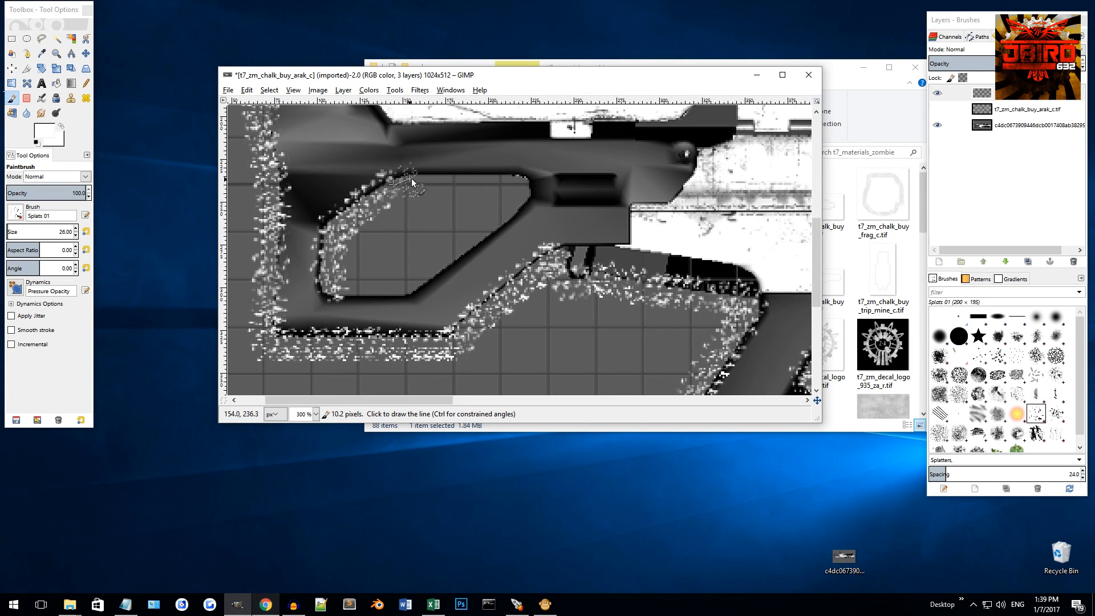
{"action": "left_click", "coordinate": [510, 177], "text": "shift"}
{"action": "left_click", "coordinate": [516, 207], "text": "shift"}
{"action": "left_click", "coordinate": [409, 288], "text": "shift"}
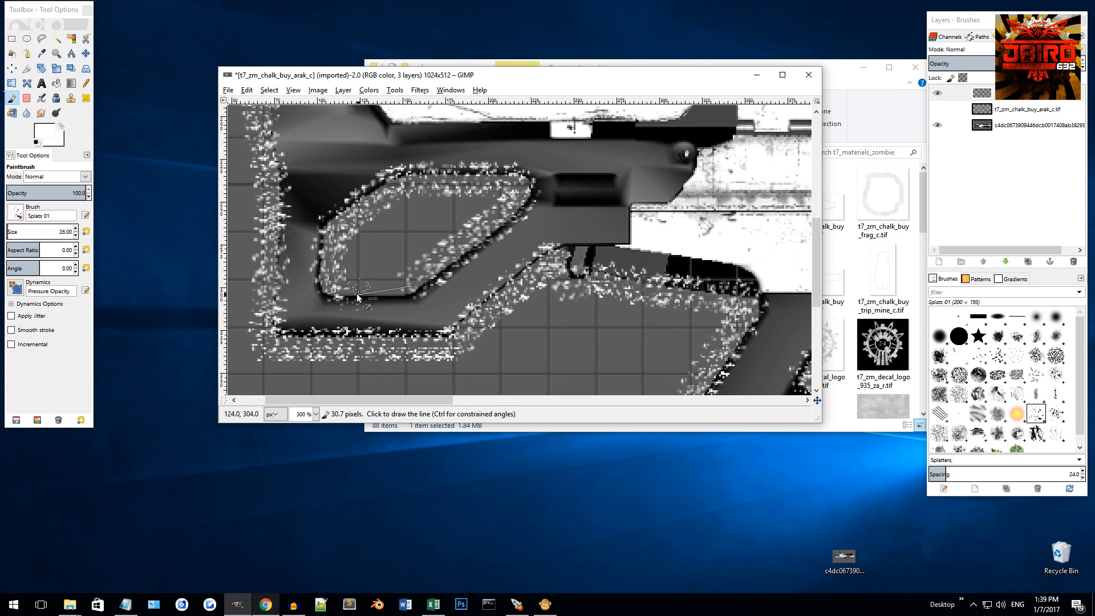
{"action": "left_click", "coordinate": [346, 288], "text": "shift"}
Step: Trace chalk around the inside of the trigger guard opening
{"action": "scroll", "coordinate": [564, 270], "scroll_direction": "right", "scroll_amount": 5}
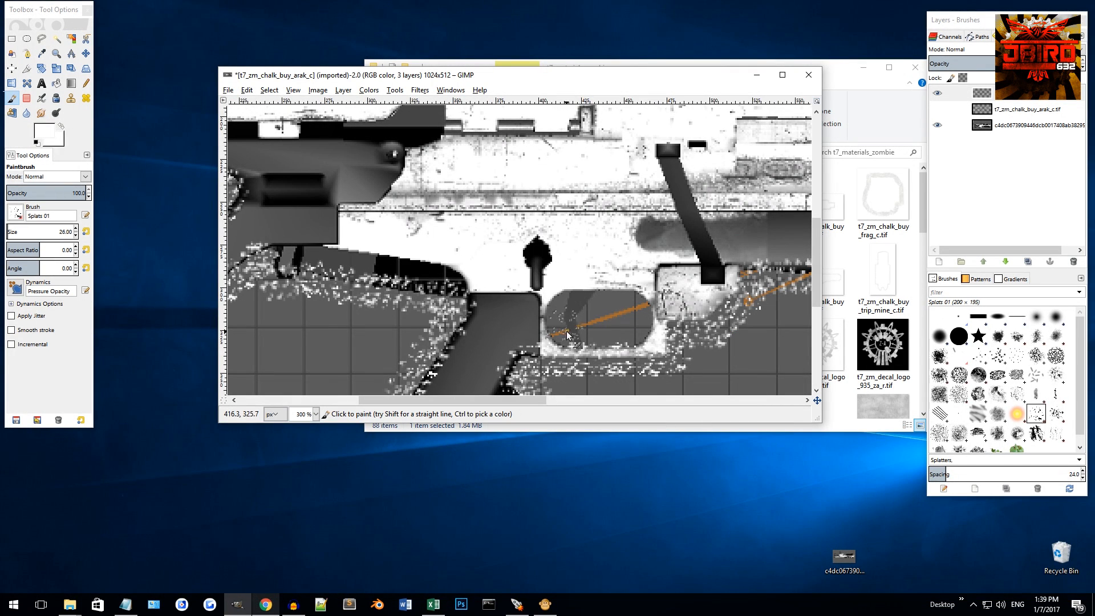
{"action": "left_click", "coordinate": [561, 298]}
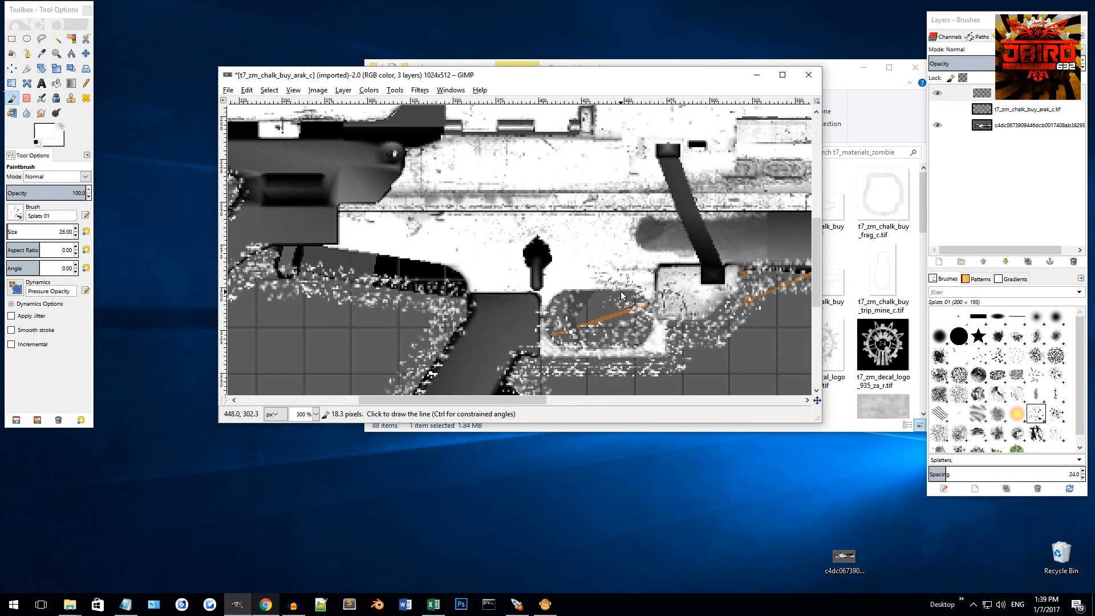
{"action": "scroll", "coordinate": [574, 296], "scroll_direction": "down", "scroll_amount": 3, "text": "ctrl"}
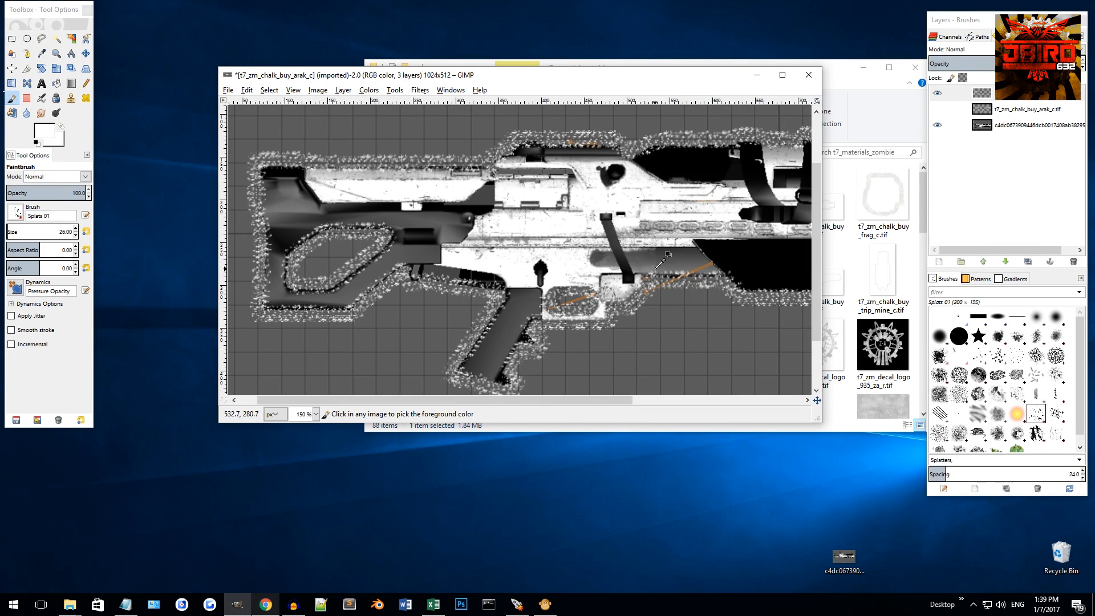
Step: Hide the weapon screenshot layer and paint a second chalk pass up the rear edge of the stock
{"action": "left_click", "coordinate": [938, 126]}
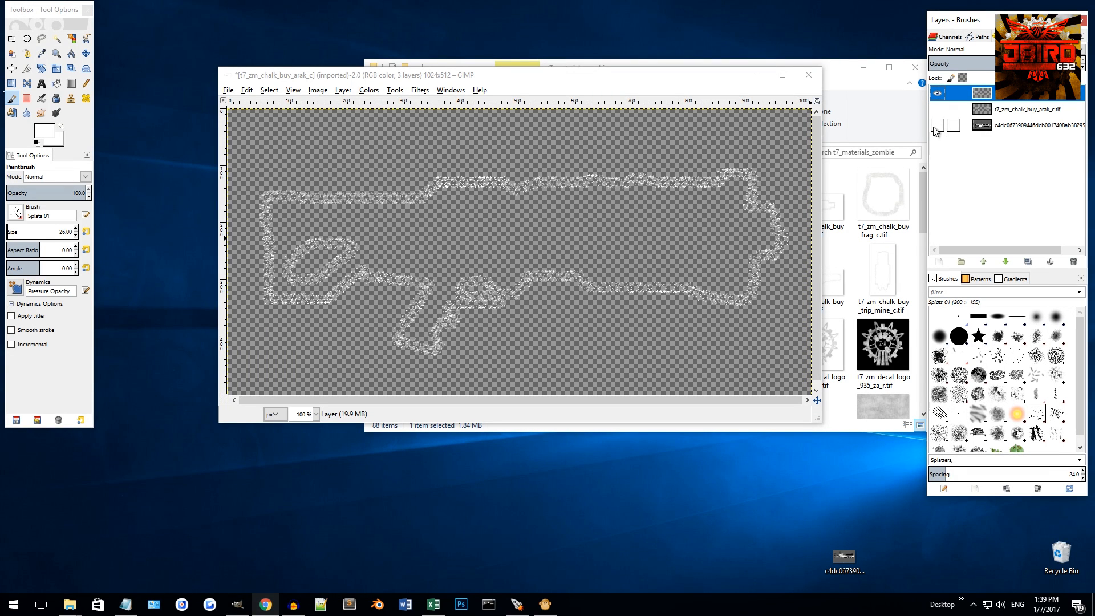
{"action": "scroll", "coordinate": [577, 306], "scroll_direction": "down", "scroll_amount": 1, "text": "ctrl"}
{"action": "scroll", "coordinate": [577, 305], "scroll_direction": "up", "scroll_amount": 1, "text": "ctrl"}
{"action": "scroll", "coordinate": [279, 268], "scroll_direction": "up", "scroll_amount": 2, "text": "ctrl"}
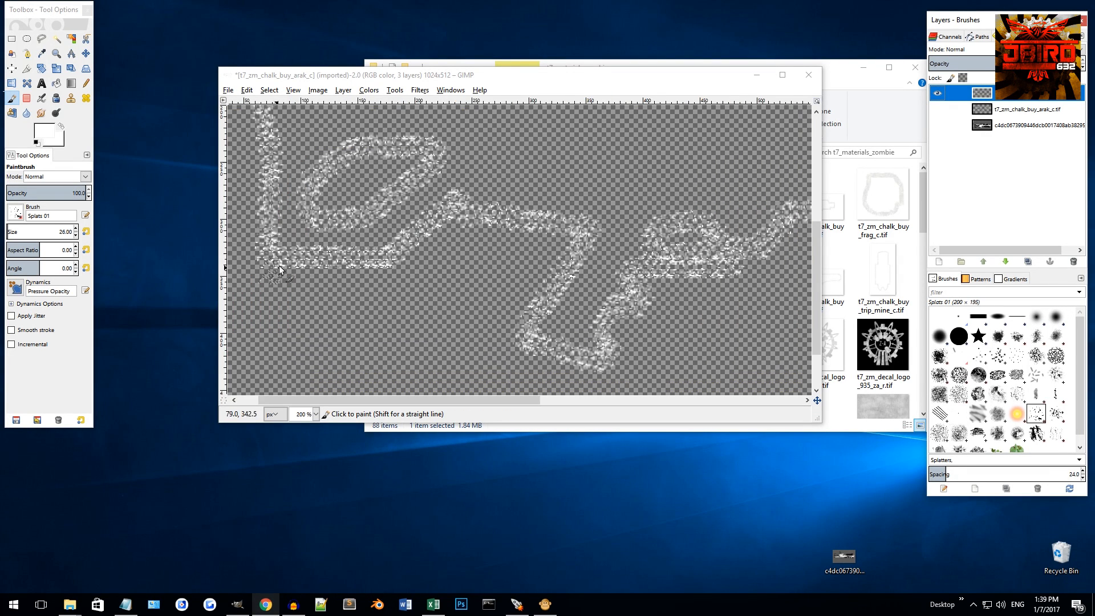
{"action": "scroll", "coordinate": [369, 269], "scroll_direction": "up", "scroll_amount": 1, "text": "ctrl"}
{"action": "scroll", "coordinate": [334, 346], "scroll_direction": "up", "scroll_amount": 1, "text": "ctrl"}
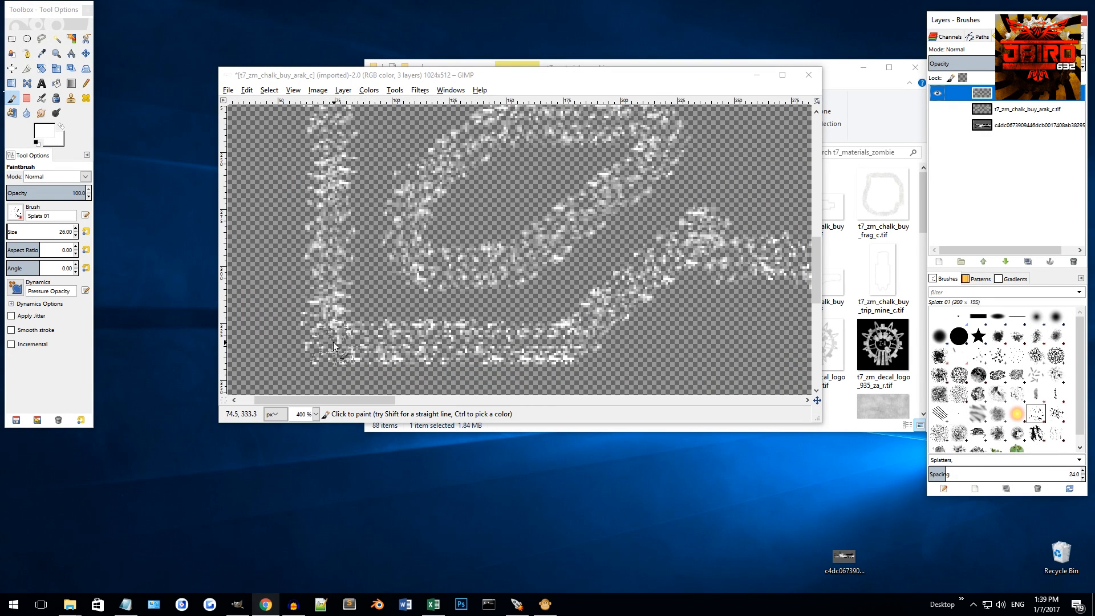
{"action": "scroll", "coordinate": [322, 311], "scroll_direction": "up", "scroll_amount": 3}
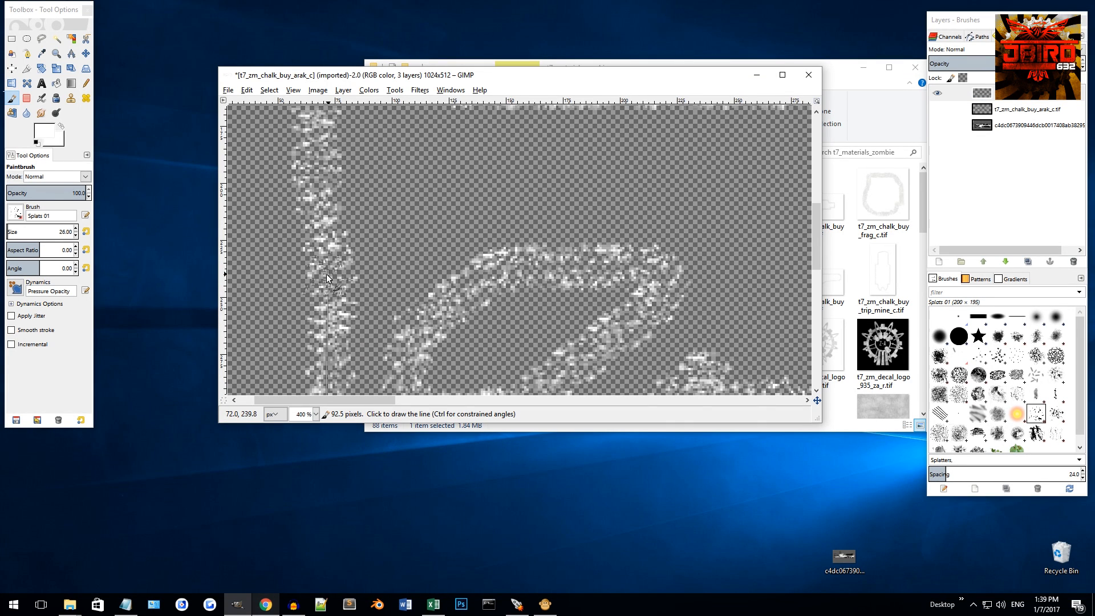
{"action": "left_click", "coordinate": [329, 276], "text": "shift"}
{"action": "left_click", "coordinate": [317, 197], "text": "shift"}
{"action": "scroll", "coordinate": [308, 203], "scroll_direction": "up", "scroll_amount": 3}
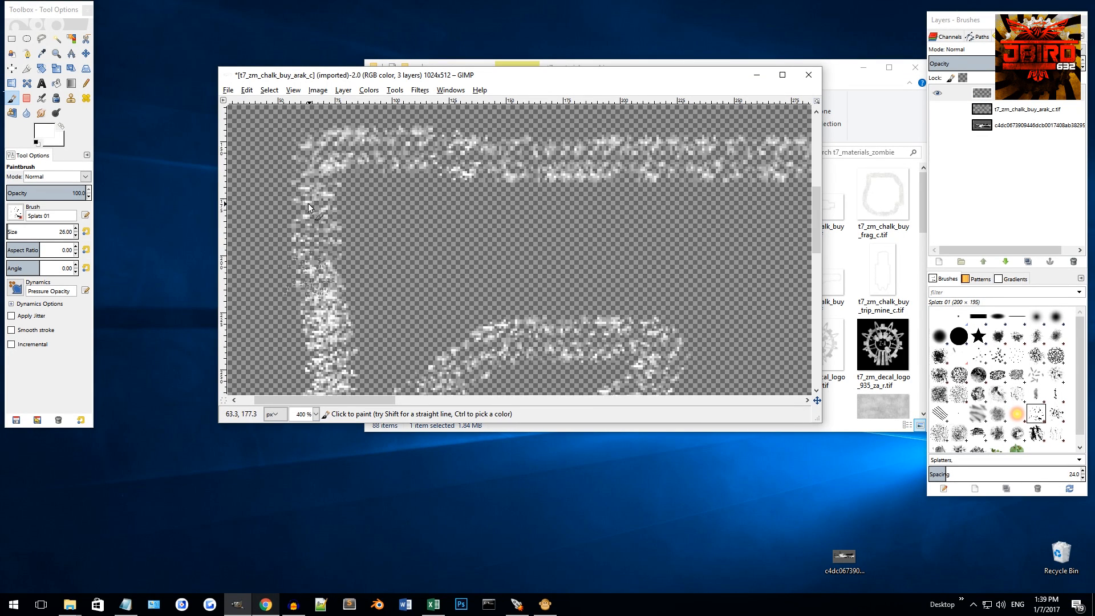
Step: Thicken the chalk around the stock's upper rear corner and along the start of its top edge
{"action": "left_click", "coordinate": [310, 283], "text": "shift"}
{"action": "left_click", "coordinate": [326, 227], "text": "shift"}
{"action": "left_click", "coordinate": [361, 213], "text": "shift"}
{"action": "left_click", "coordinate": [464, 226], "text": "shift"}
{"action": "left_click", "coordinate": [526, 230], "text": "shift"}
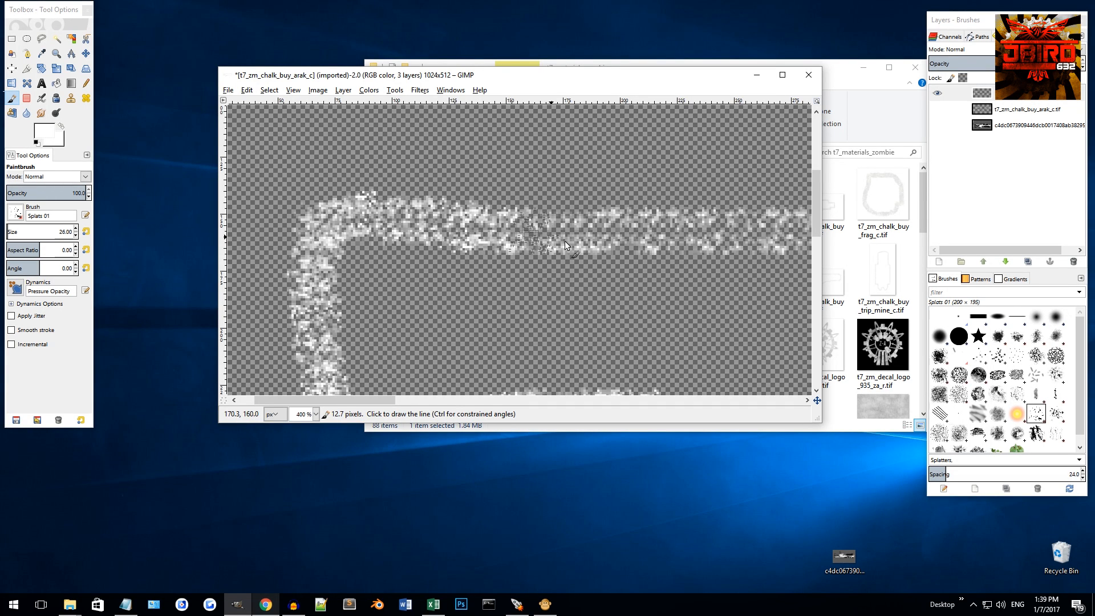
Step: Continue the second chalk pass along the stock's top edge and up the slope to the raised rear rail
{"action": "scroll", "coordinate": [565, 241], "scroll_direction": "right", "scroll_amount": 5}
{"action": "left_click", "coordinate": [643, 231], "text": "shift"}
{"action": "scroll", "coordinate": [642, 233], "scroll_direction": "right", "scroll_amount": 2}
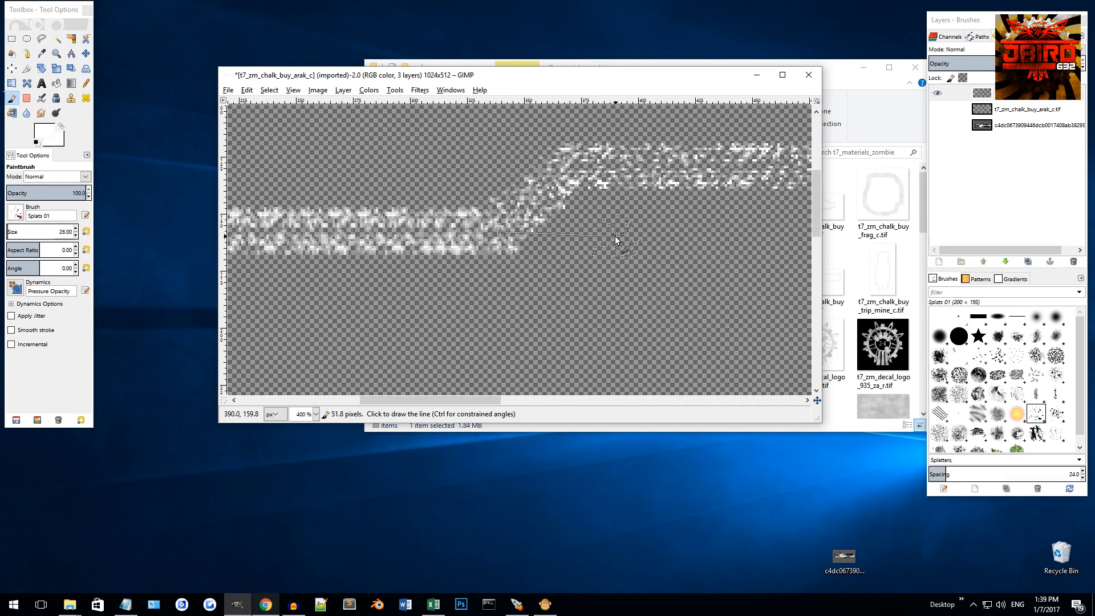
{"action": "left_click", "coordinate": [575, 166], "text": "shift"}
{"action": "scroll", "coordinate": [577, 163], "scroll_direction": "right", "scroll_amount": 3}
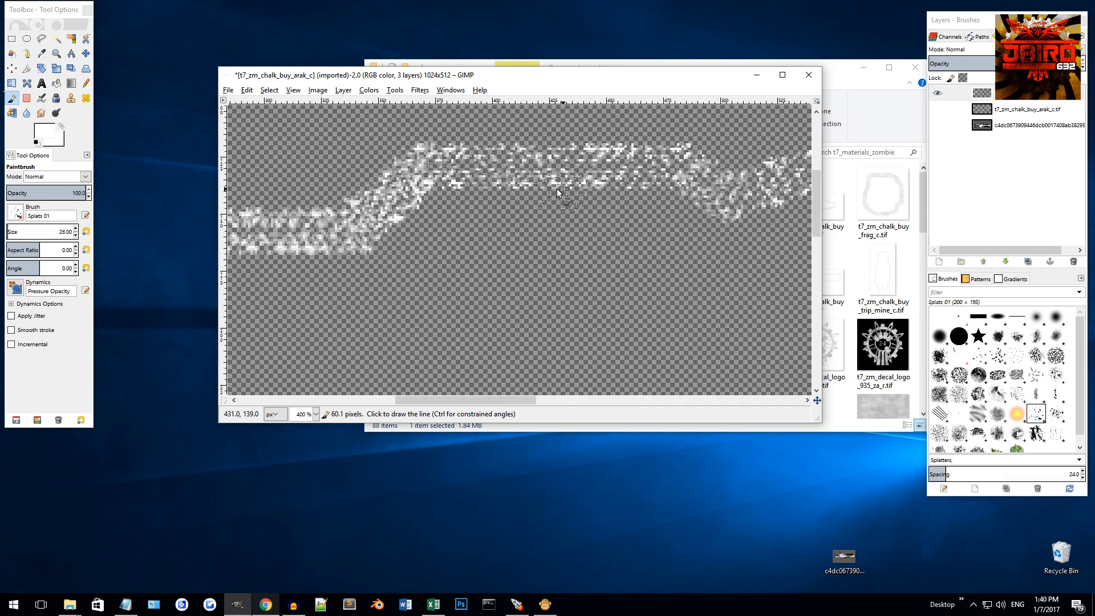
Step: Go over the raised rear rail's top edge and the dip in front of it with a second chalk pass
{"action": "left_click", "coordinate": [687, 164], "text": "shift"}
{"action": "scroll", "coordinate": [723, 206], "scroll_direction": "right", "scroll_amount": 5}
{"action": "left_click", "coordinate": [457, 191], "text": "shift"}
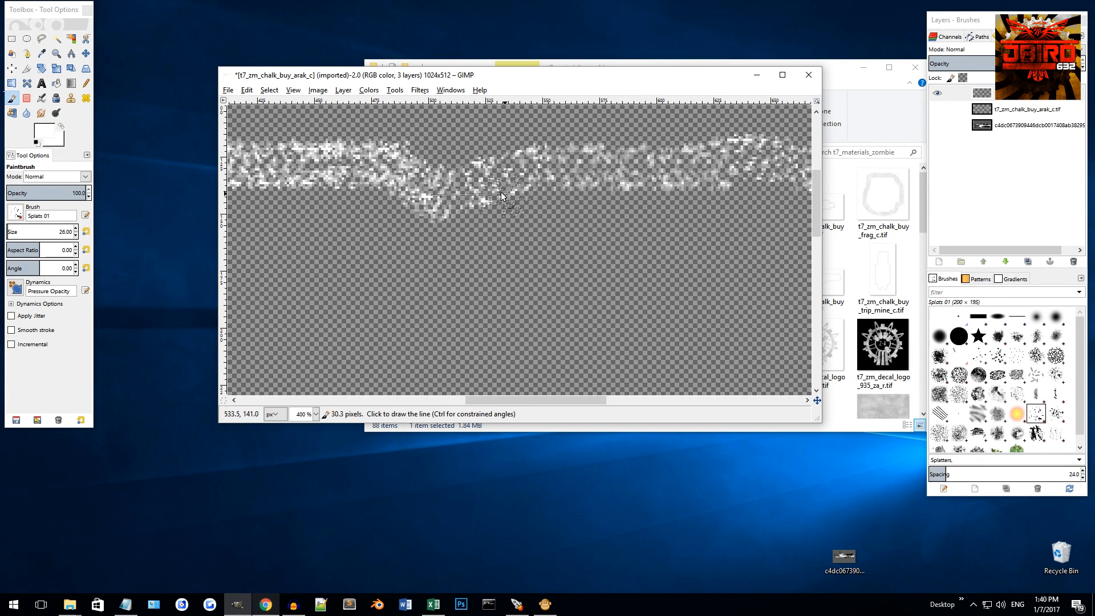
{"action": "left_click", "coordinate": [539, 161], "text": "shift"}
{"action": "scroll", "coordinate": [570, 176], "scroll_direction": "right", "scroll_amount": 3}
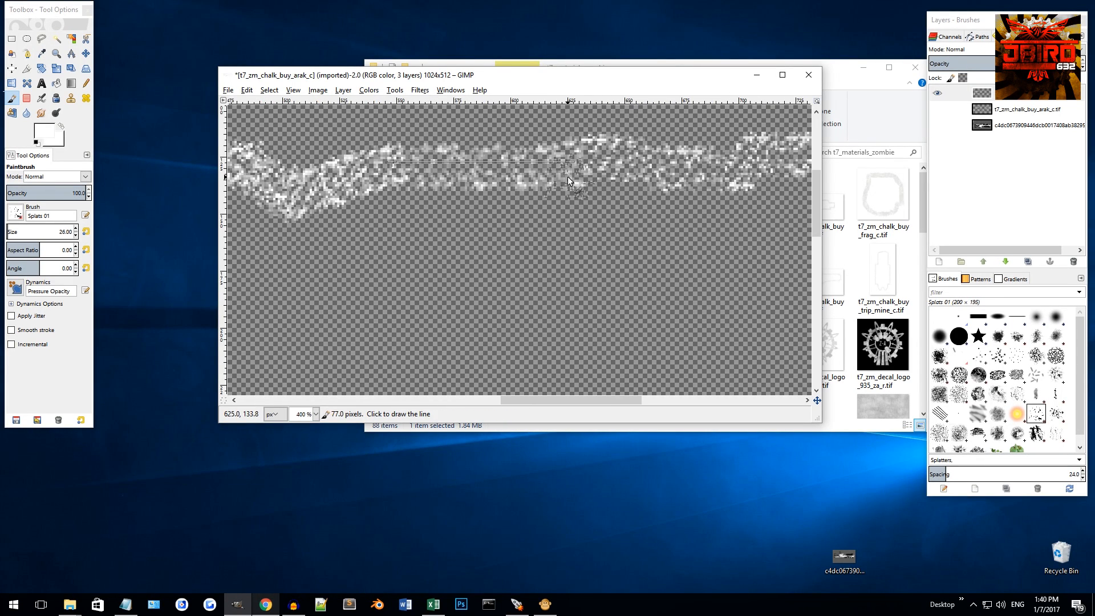
Step: Thicken the chalk along the uneven top edge of the weapon's middle and forward section
{"action": "left_click", "coordinate": [557, 170], "text": "shift"}
{"action": "left_click", "coordinate": [671, 172], "text": "shift"}
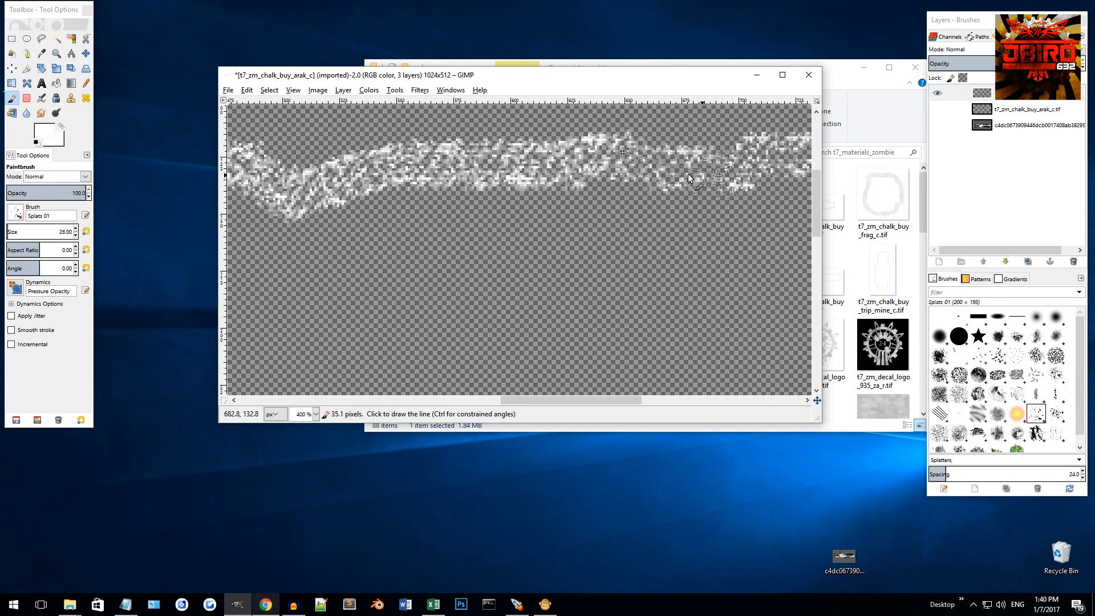
{"action": "scroll", "coordinate": [725, 174], "scroll_direction": "right", "scroll_amount": 5}
{"action": "left_click", "coordinate": [471, 153], "text": "shift"}
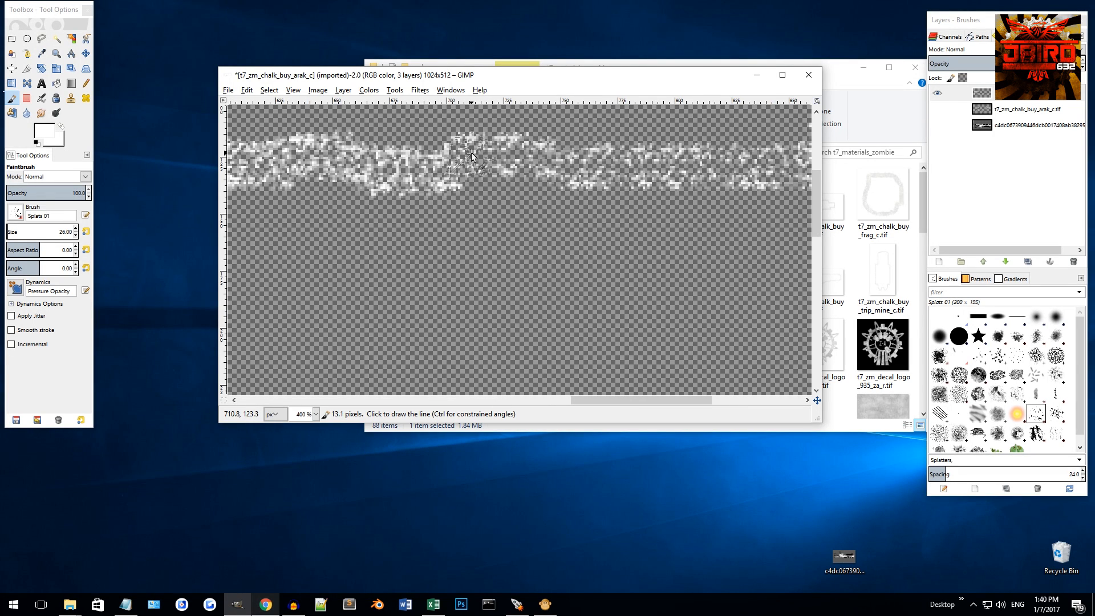
{"action": "left_click", "coordinate": [595, 172], "text": "shift"}
{"action": "scroll", "coordinate": [578, 179], "scroll_direction": "right", "scroll_amount": 3}
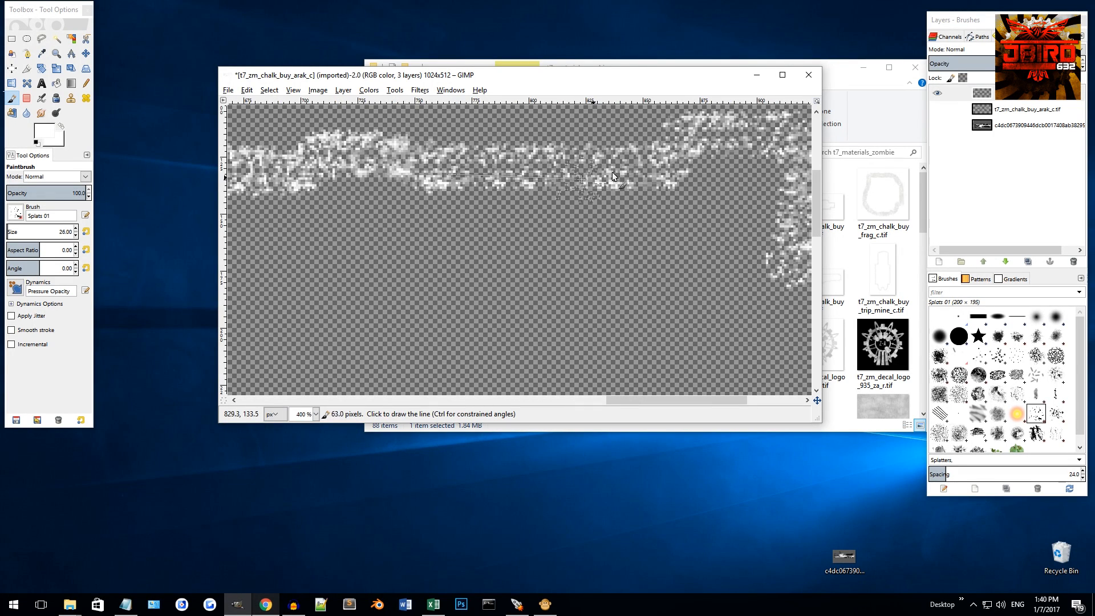
Step: Paint the second chalk pass up, over and down the raised block at the front of the top edge
{"action": "left_click", "coordinate": [662, 169], "text": "shift"}
{"action": "scroll", "coordinate": [652, 169], "scroll_direction": "right", "scroll_amount": 3}
{"action": "left_click", "coordinate": [553, 134], "text": "shift"}
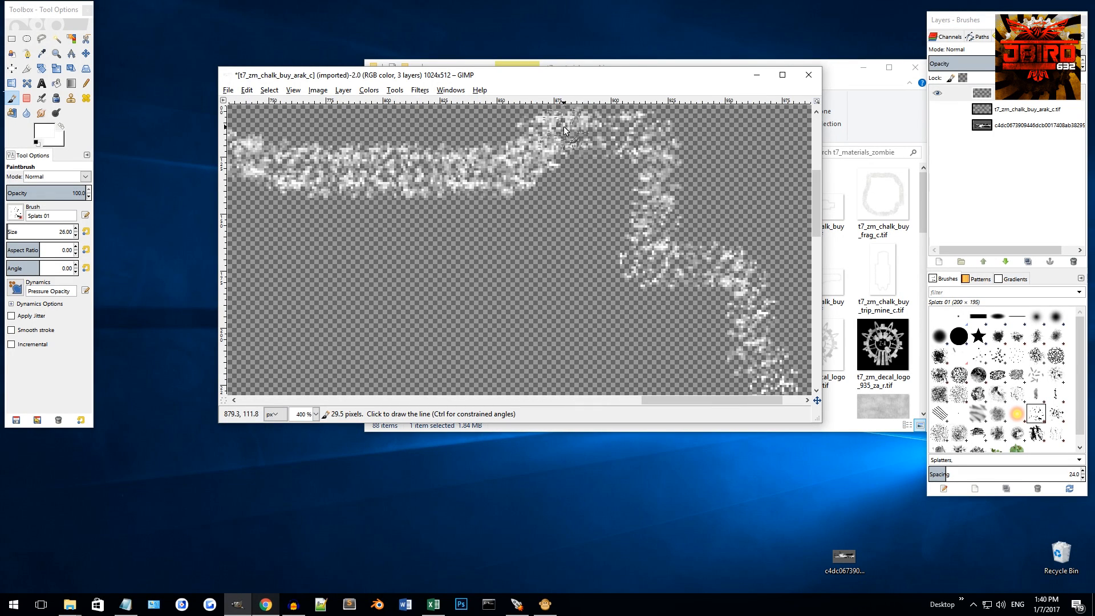
{"action": "left_click", "coordinate": [643, 133], "text": "shift"}
{"action": "left_click", "coordinate": [669, 236], "text": "shift"}
{"action": "left_click", "coordinate": [656, 195], "text": "shift"}
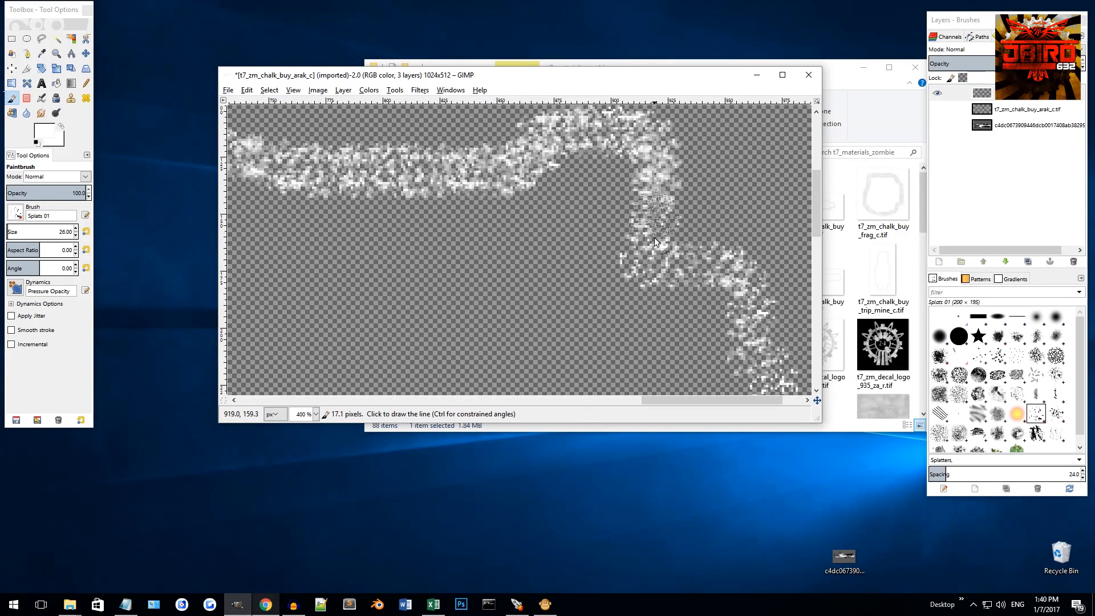
{"action": "left_click", "coordinate": [639, 271], "text": "shift"}
Step: Thicken the chalk outline around the muzzle, from its upper ledge back to the front of the foregrip
{"action": "scroll", "coordinate": [645, 272], "scroll_direction": "right", "scroll_amount": 2}
{"action": "left_click", "coordinate": [656, 270], "text": "shift"}
{"action": "scroll", "coordinate": [668, 257], "scroll_direction": "down", "scroll_amount": 2}
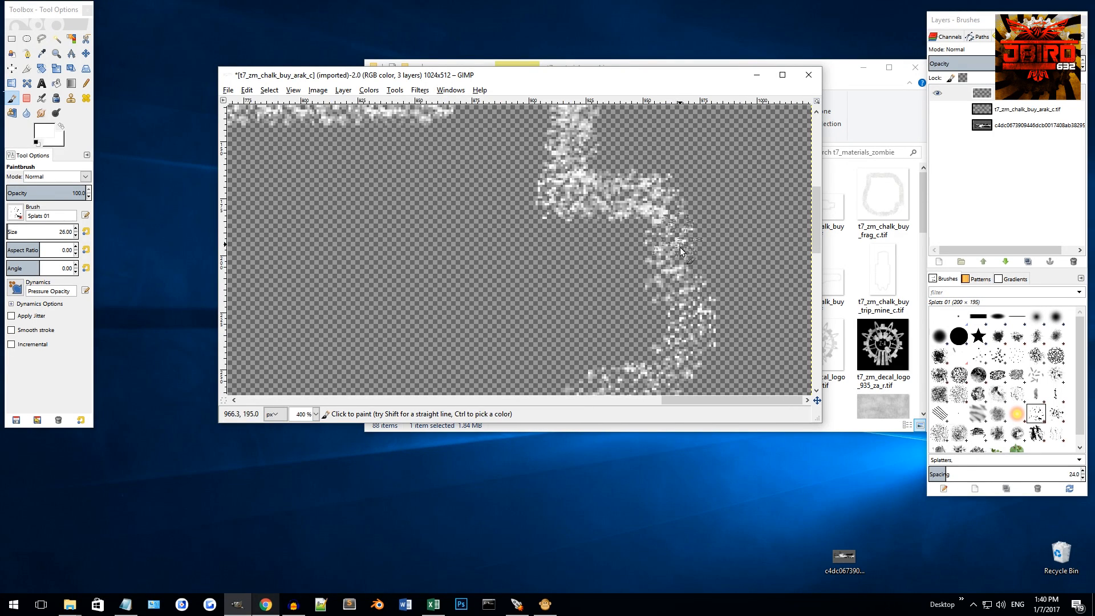
{"action": "left_click", "coordinate": [670, 261], "text": "shift"}
{"action": "left_click", "coordinate": [689, 324], "text": "shift"}
{"action": "scroll", "coordinate": [679, 316], "scroll_direction": "down", "scroll_amount": 2}
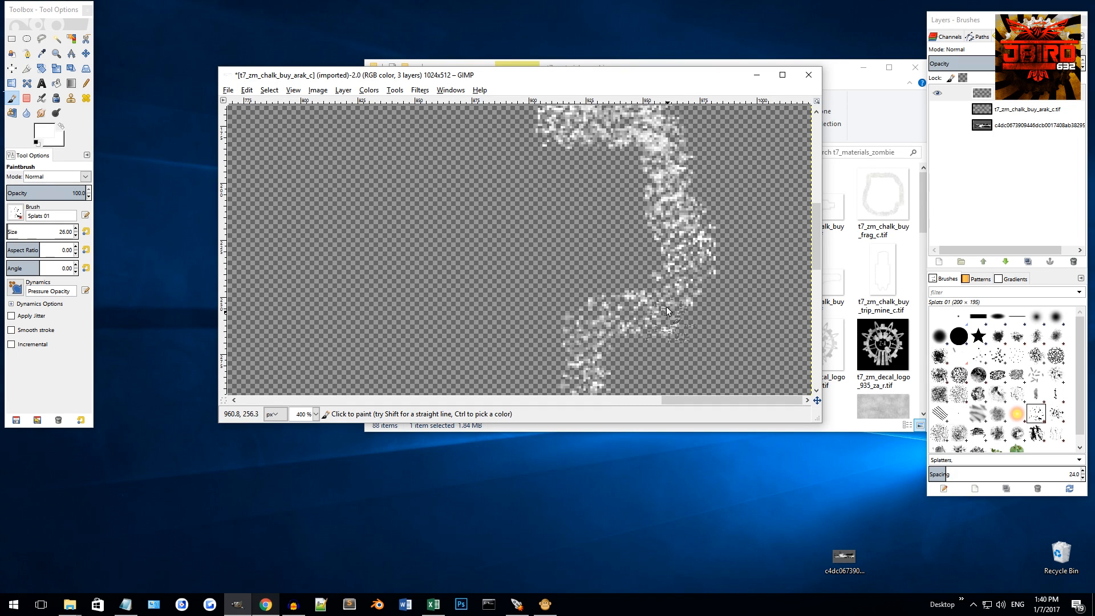
{"action": "left_click", "coordinate": [651, 311], "text": "shift"}
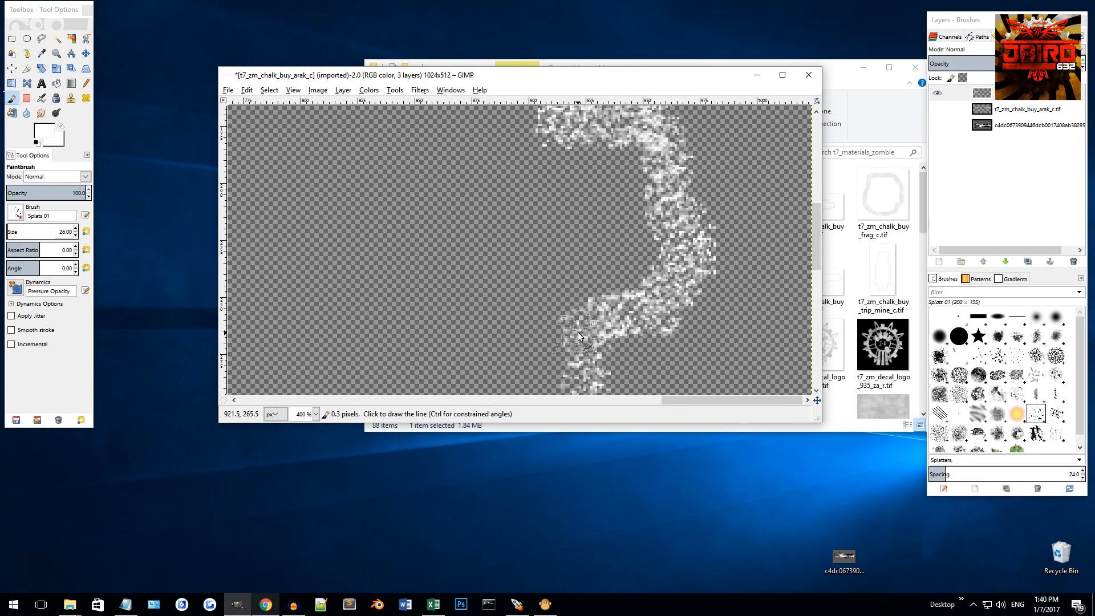
{"action": "left_click", "coordinate": [577, 332], "text": "shift"}
Step: Go over the foregrip's front edge, its lower front curve and its underside with a second chalk pass
{"action": "scroll", "coordinate": [577, 319], "scroll_direction": "down", "scroll_amount": 5}
{"action": "left_click", "coordinate": [558, 260], "text": "shift"}
{"action": "left_click", "coordinate": [525, 272], "text": "shift"}
{"action": "left_click", "coordinate": [412, 268], "text": "shift"}
{"action": "left_click", "coordinate": [323, 235], "text": "shift"}
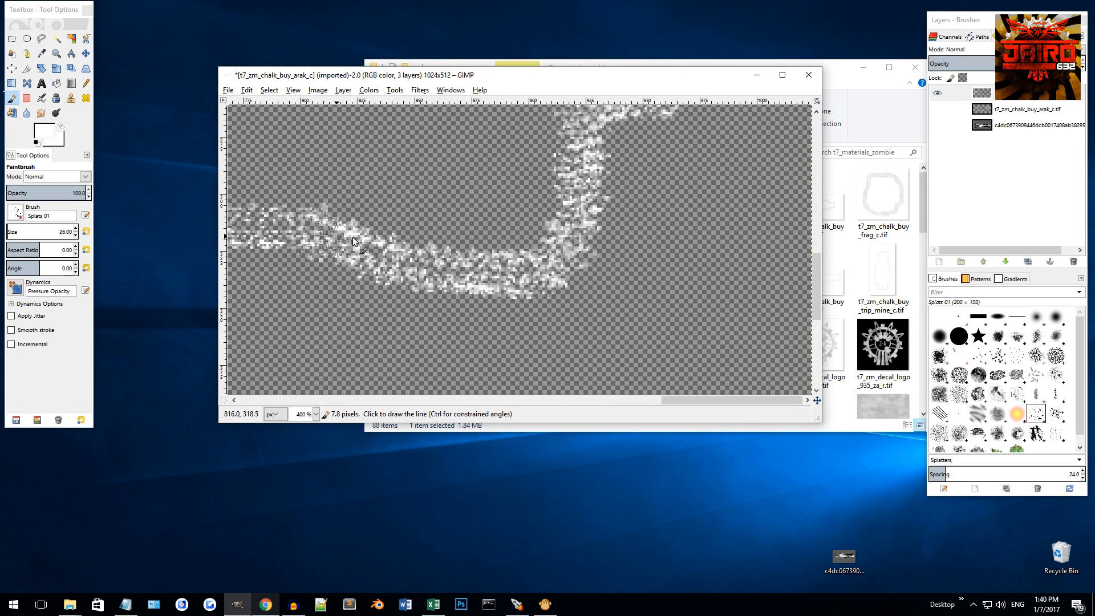
{"action": "scroll", "coordinate": [399, 231], "scroll_direction": "left", "scroll_amount": 2}
{"action": "left_click", "coordinate": [403, 226], "text": "shift"}
{"action": "scroll", "coordinate": [434, 231], "scroll_direction": "left", "scroll_amount": 5}
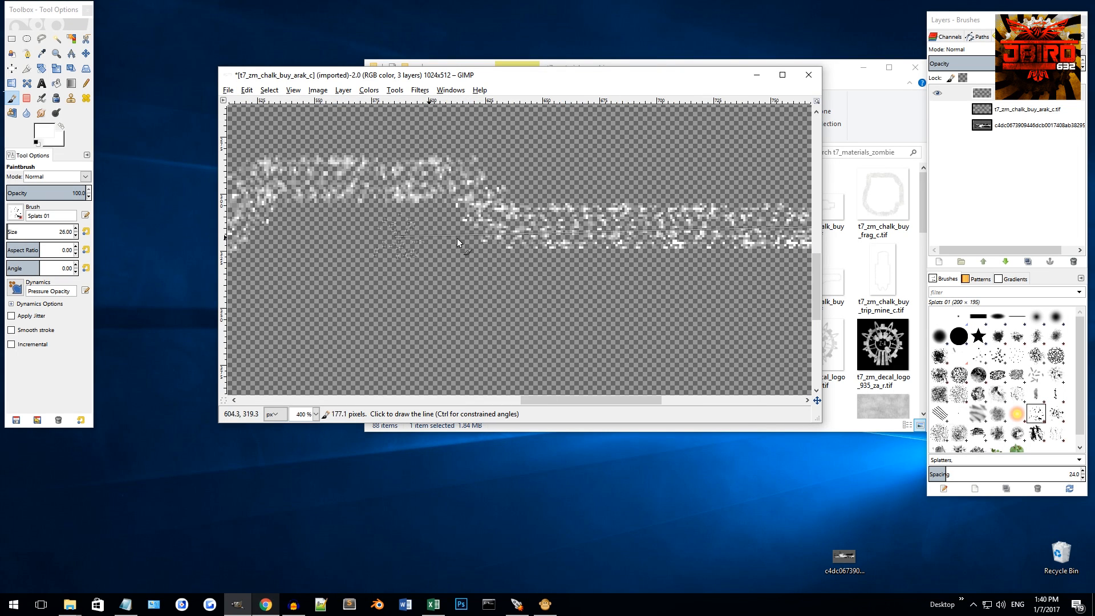
Step: Thicken the chalk up the foregrip's rear slope, along the barrel's underside and down the slope behind it
{"action": "left_click", "coordinate": [522, 227], "text": "shift"}
{"action": "left_click", "coordinate": [453, 178], "text": "shift"}
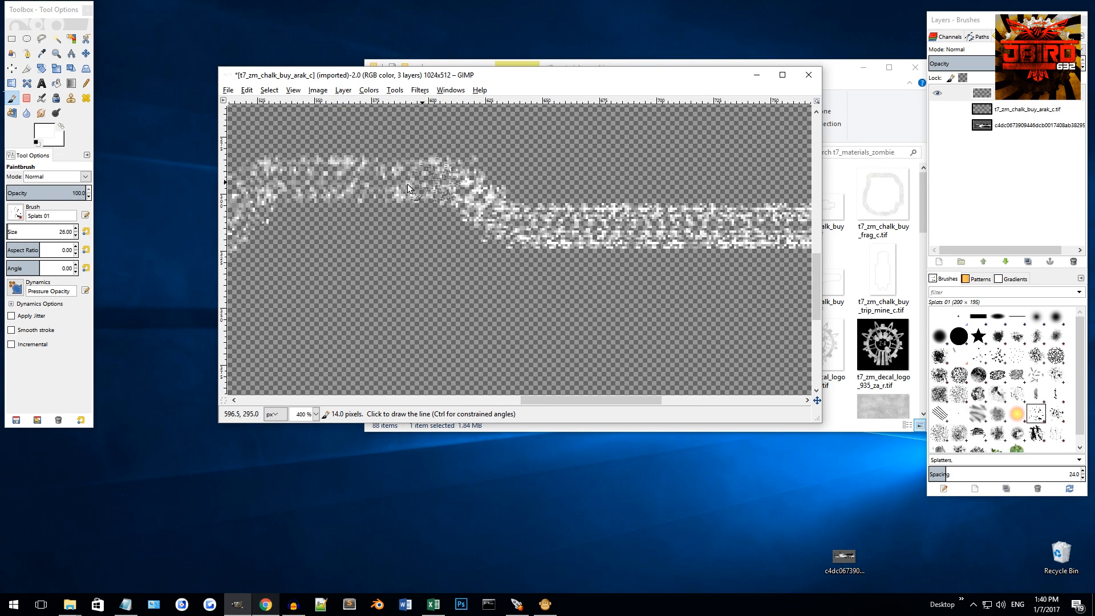
{"action": "scroll", "coordinate": [462, 186], "scroll_direction": "left", "scroll_amount": 2}
{"action": "left_click", "coordinate": [422, 177], "text": "shift"}
{"action": "left_click", "coordinate": [350, 257], "text": "shift"}
Step: Paint the second chalk pass around the block ahead of the trigger guard and beneath the trigger guard
{"action": "scroll", "coordinate": [351, 255], "scroll_direction": "left", "scroll_amount": 2}
{"action": "left_click", "coordinate": [452, 256], "text": "shift"}
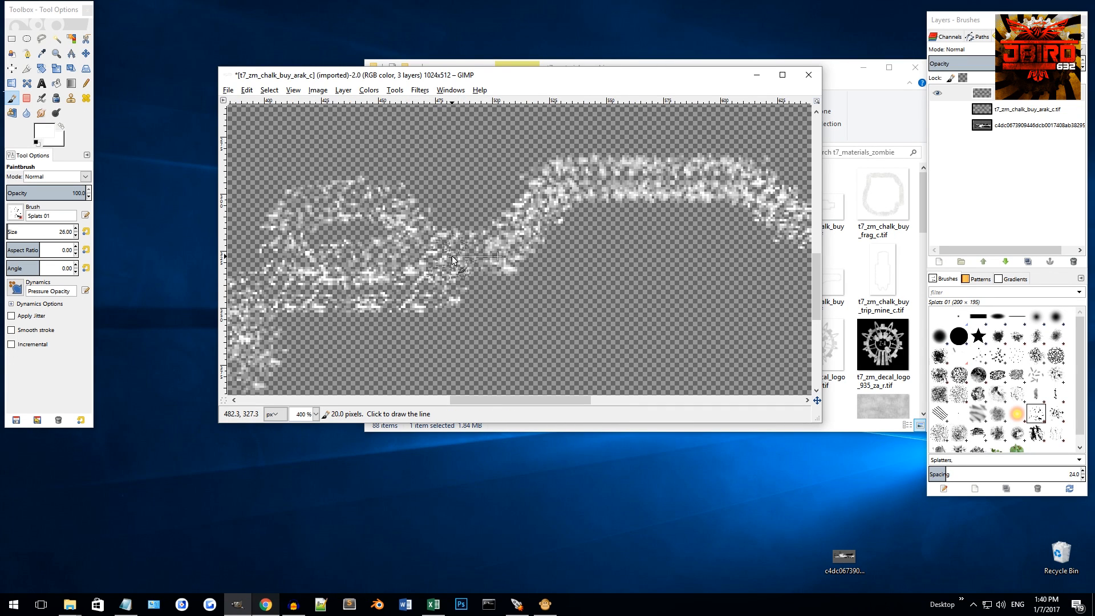
{"action": "scroll", "coordinate": [437, 289], "scroll_direction": "left", "scroll_amount": 2}
{"action": "left_click", "coordinate": [402, 289], "text": "shift"}
{"action": "scroll", "coordinate": [406, 280], "scroll_direction": "right", "scroll_amount": 4}
{"action": "scroll", "coordinate": [408, 272], "scroll_direction": "left", "scroll_amount": 8}
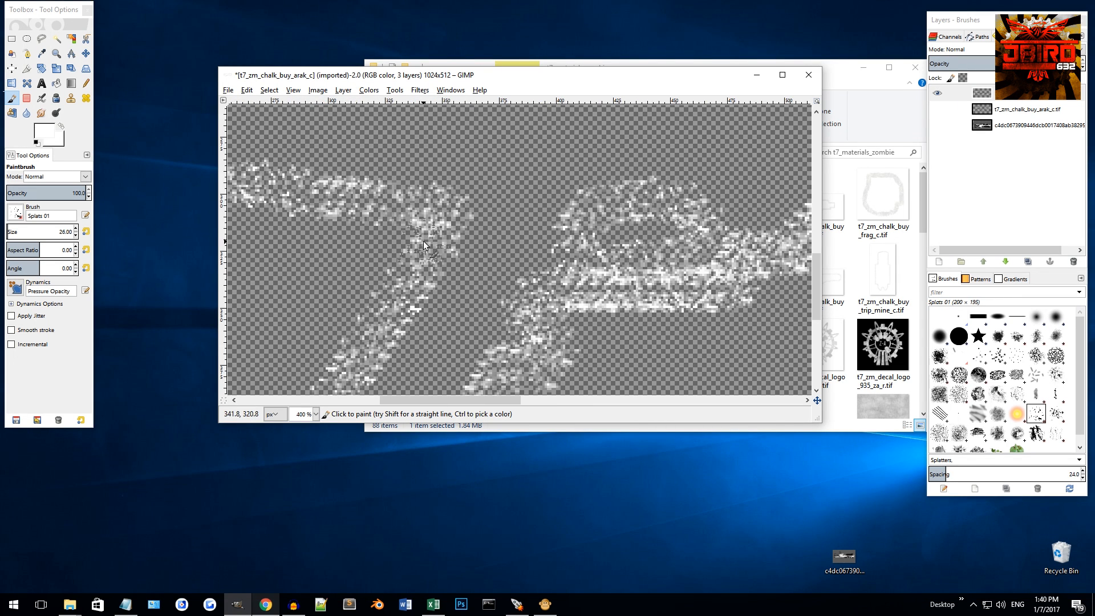
Step: Thicken the chalk down the front of the pistol grip and along its bottom edge
{"action": "scroll", "coordinate": [408, 272], "scroll_direction": "down", "scroll_amount": 4}
{"action": "left_click", "coordinate": [535, 162], "text": "shift"}
{"action": "left_click", "coordinate": [550, 205], "text": "shift"}
{"action": "left_click", "coordinate": [534, 231], "text": "shift"}
{"action": "left_click", "coordinate": [501, 224], "text": "shift"}
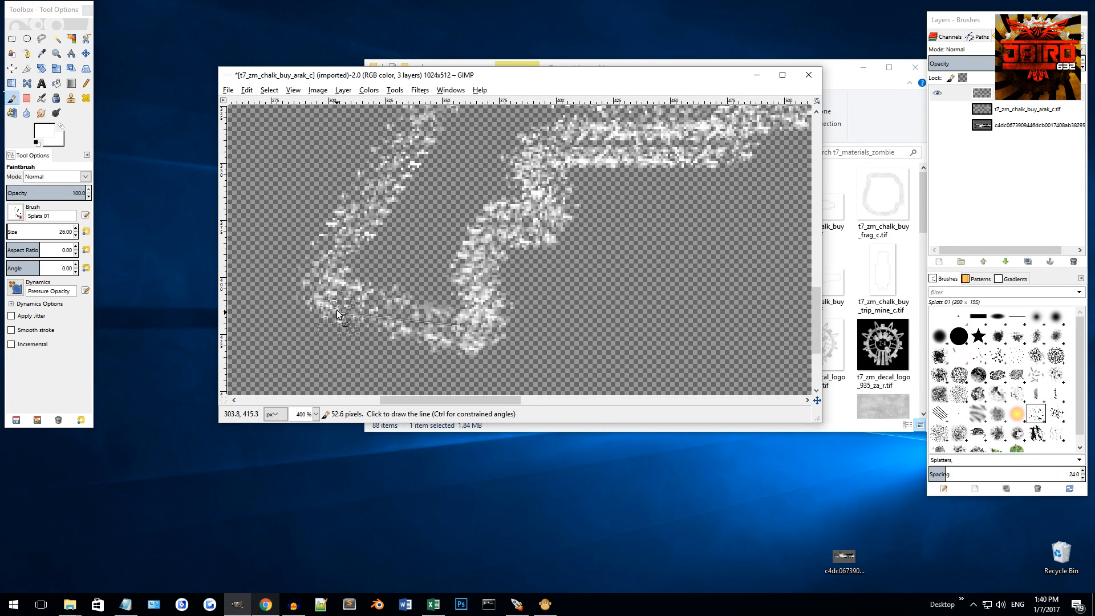
{"action": "left_click", "coordinate": [315, 288], "text": "shift"}
Step: Go over the pistol grip's rear edge and the receiver's underside toward the stock with a second chalk pass
{"action": "scroll", "coordinate": [365, 240], "scroll_direction": "up", "scroll_amount": 2}
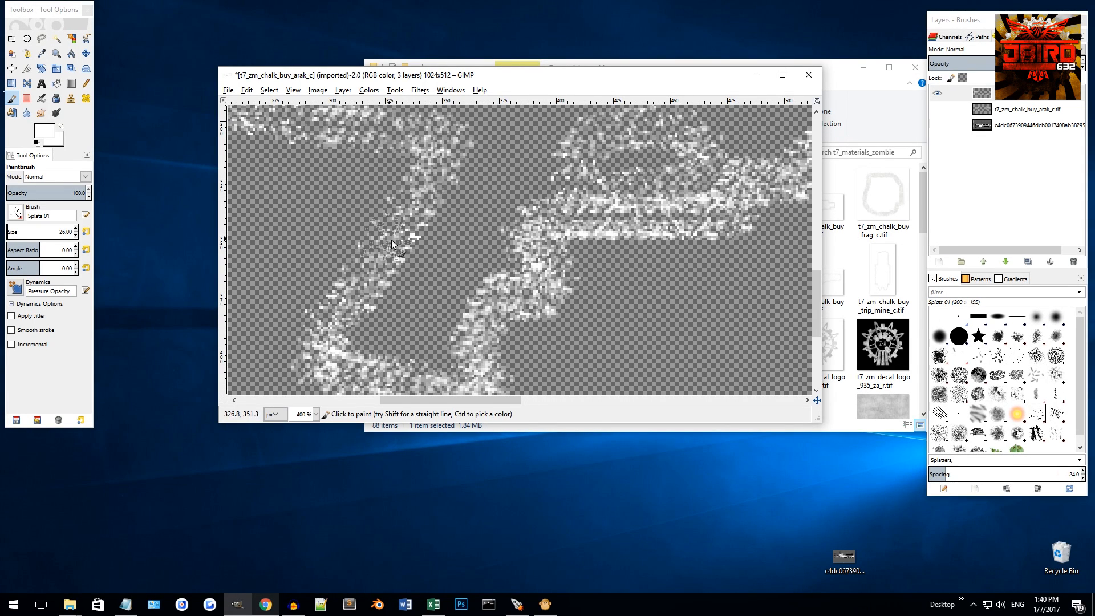
{"action": "left_click", "coordinate": [451, 152], "text": "shift"}
{"action": "scroll", "coordinate": [451, 162], "scroll_direction": "left", "scroll_amount": 3}
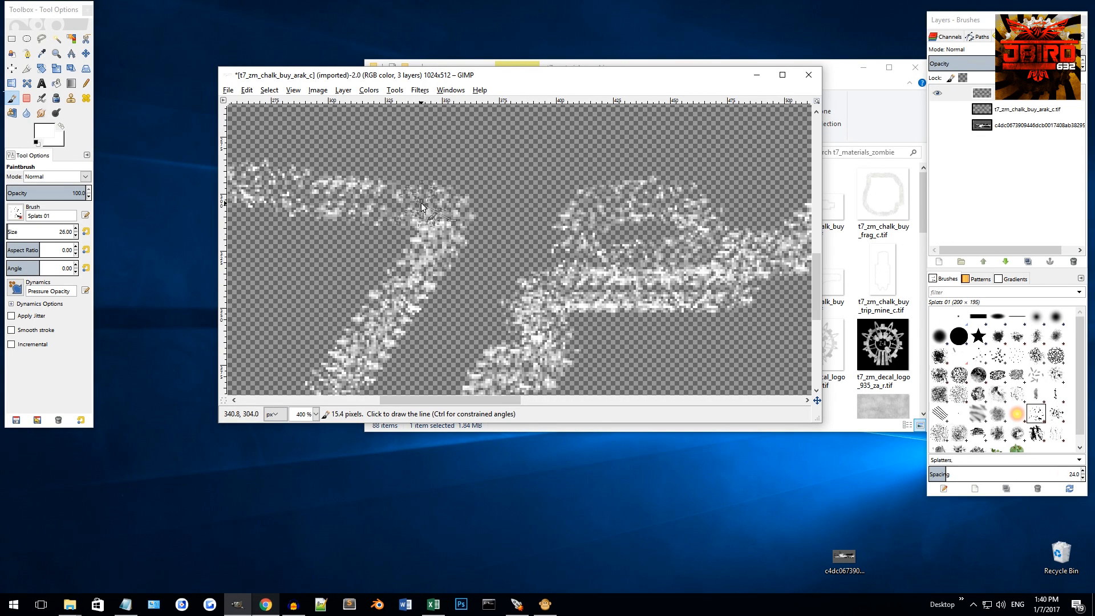
{"action": "scroll", "coordinate": [430, 203], "scroll_direction": "left", "scroll_amount": 5}
{"action": "left_click", "coordinate": [637, 184], "text": "shift"}
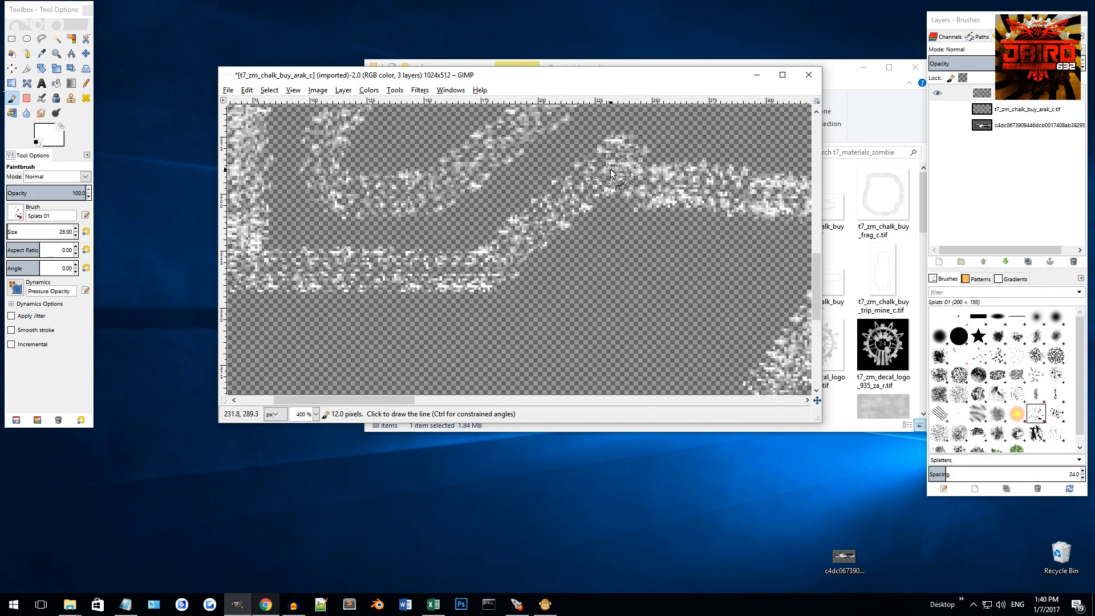
Step: Paint the second chalk pass down the slope on the stock's underside and along its bottom edge
{"action": "left_click", "coordinate": [479, 265], "text": "shift"}
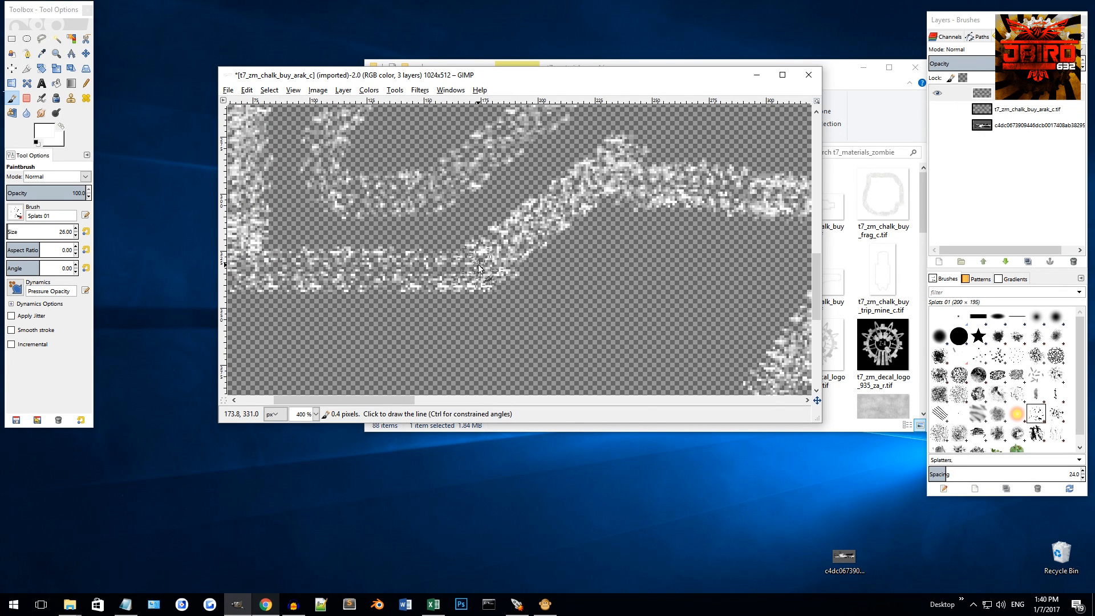
{"action": "scroll", "coordinate": [474, 273], "scroll_direction": "left", "scroll_amount": 3}
{"action": "left_click", "coordinate": [456, 264], "text": "shift"}
Step: Thicken the chalk along the top, front and lower edges of the oval opening in the stock
{"action": "scroll", "coordinate": [457, 260], "scroll_direction": "up", "scroll_amount": 4}
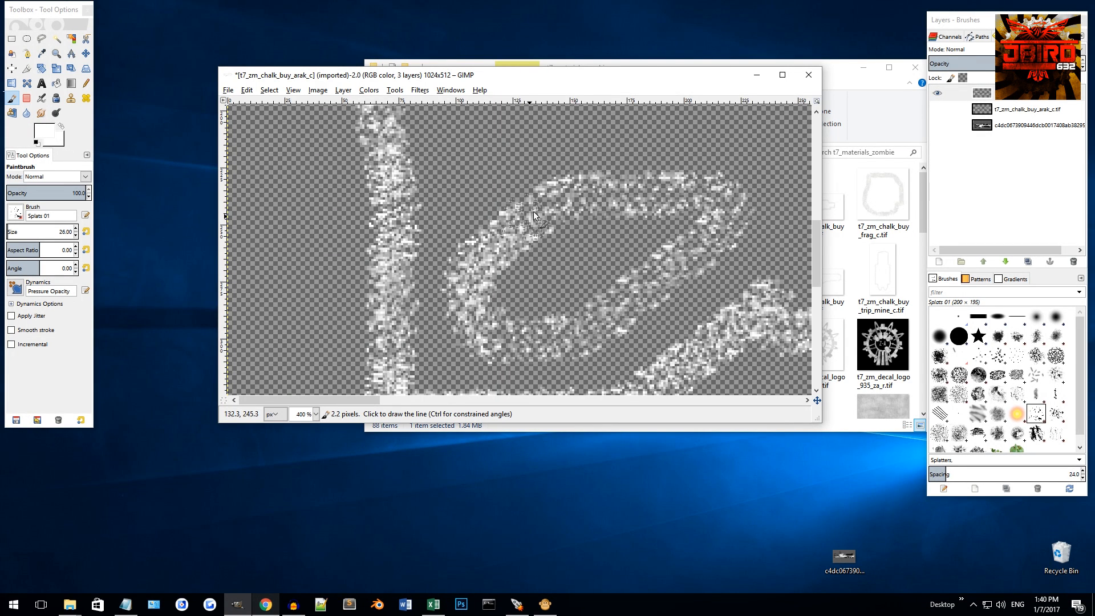
{"action": "left_click", "coordinate": [714, 194], "text": "ctrl+shift"}
{"action": "left_click", "coordinate": [713, 233], "text": "shift"}
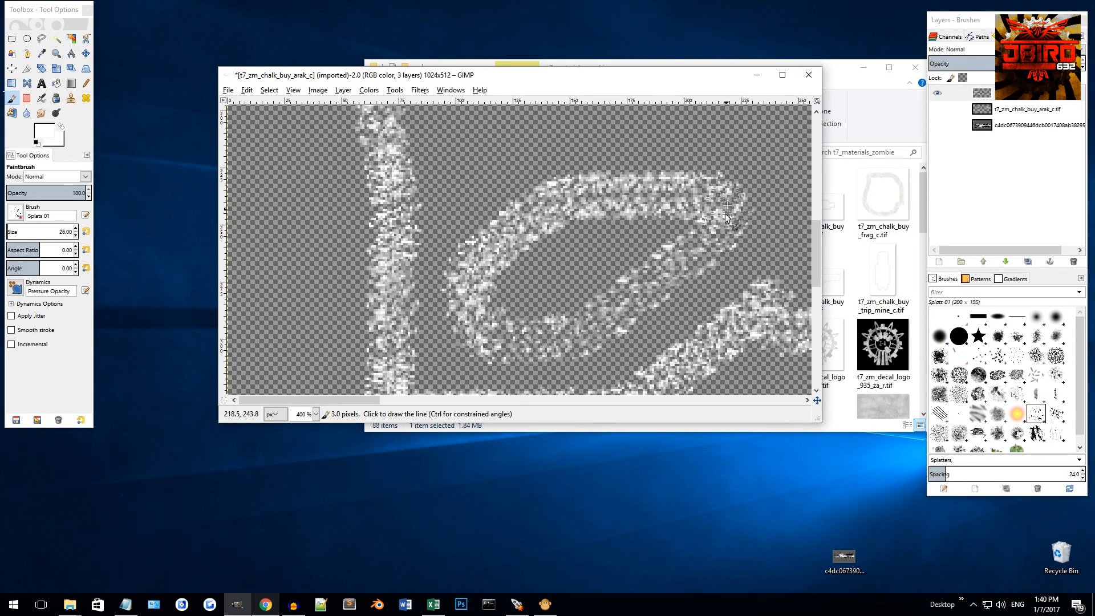
{"action": "left_click", "coordinate": [594, 327], "text": "shift"}
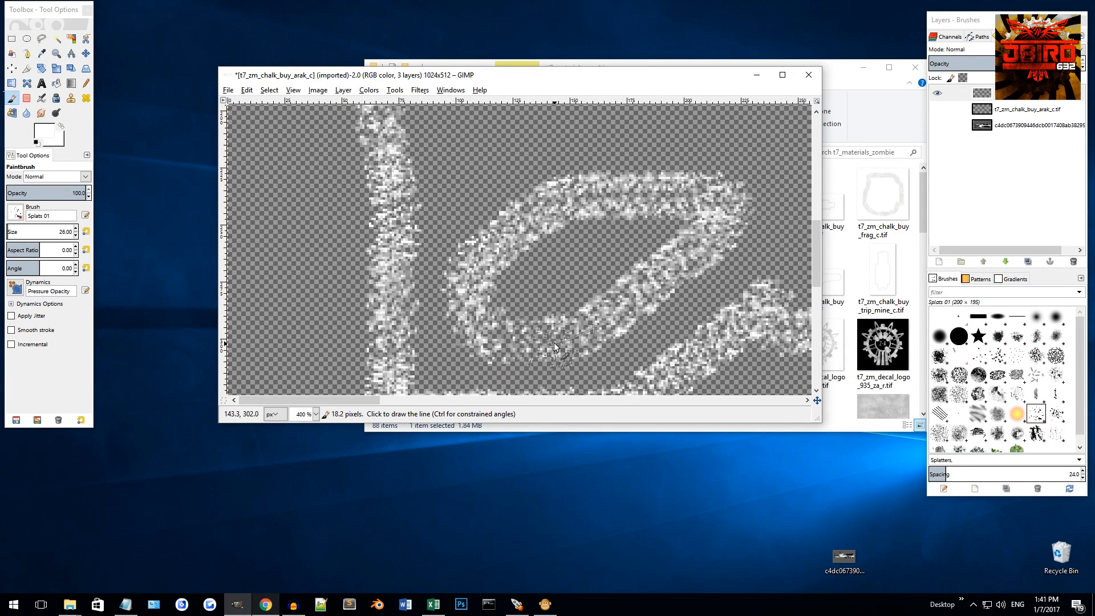
{"action": "left_click", "coordinate": [492, 340], "text": "shift"}
Step: Go over the small rounded outline at the trigger guard with a second chalk pass
{"action": "scroll", "coordinate": [565, 319], "scroll_direction": "down", "scroll_amount": 3}
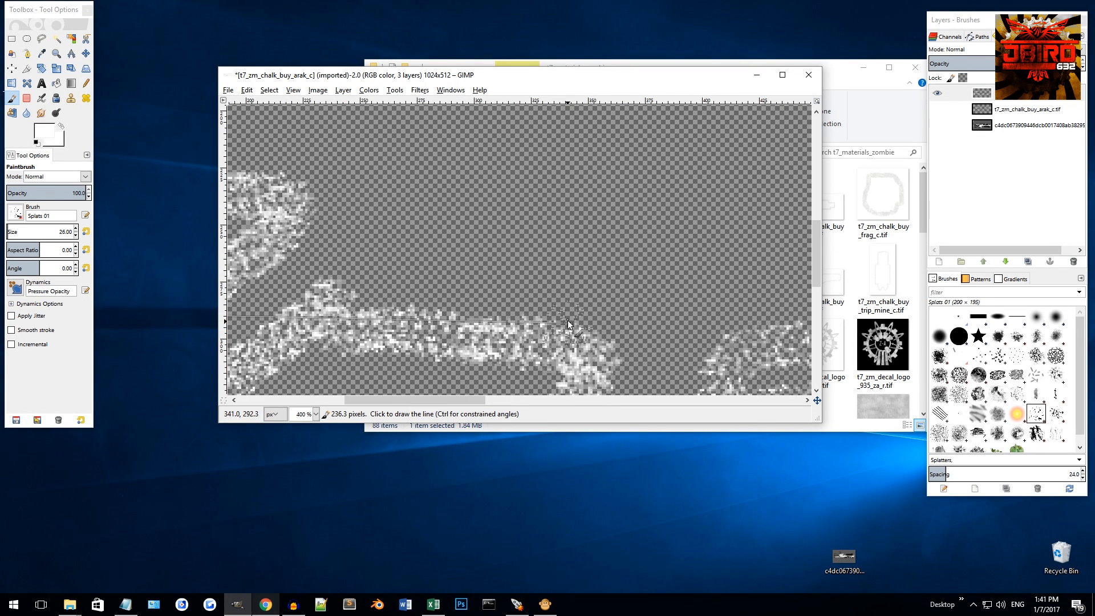
{"action": "scroll", "coordinate": [426, 336], "scroll_direction": "up", "scroll_amount": 3}
{"action": "left_click", "coordinate": [436, 303]}
{"action": "left_click", "coordinate": [475, 278], "text": "shift"}
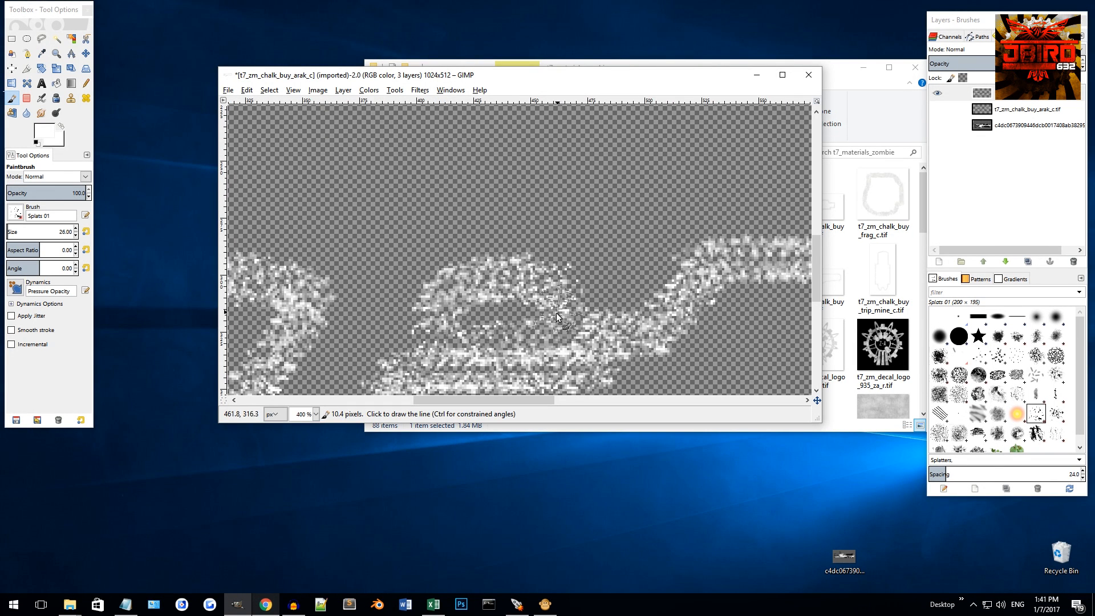
{"action": "left_click", "coordinate": [512, 337], "text": "shift"}
{"action": "scroll", "coordinate": [465, 283], "scroll_direction": "down", "scroll_amount": 5}
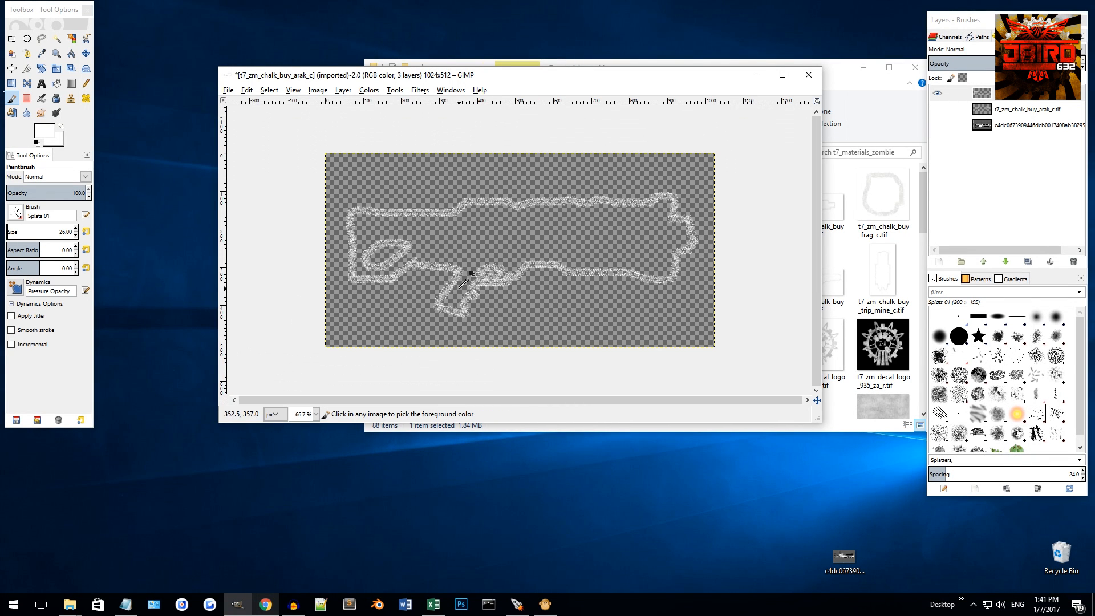
{"action": "scroll", "coordinate": [437, 294], "scroll_direction": "up", "scroll_amount": 4}
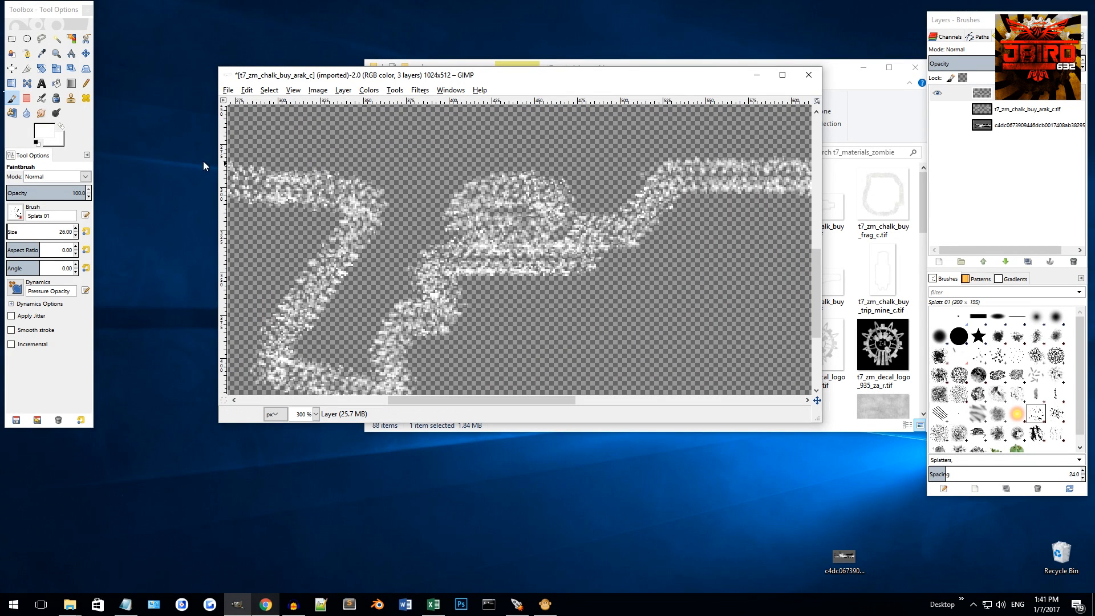
{"action": "left_click", "coordinate": [26, 98]}
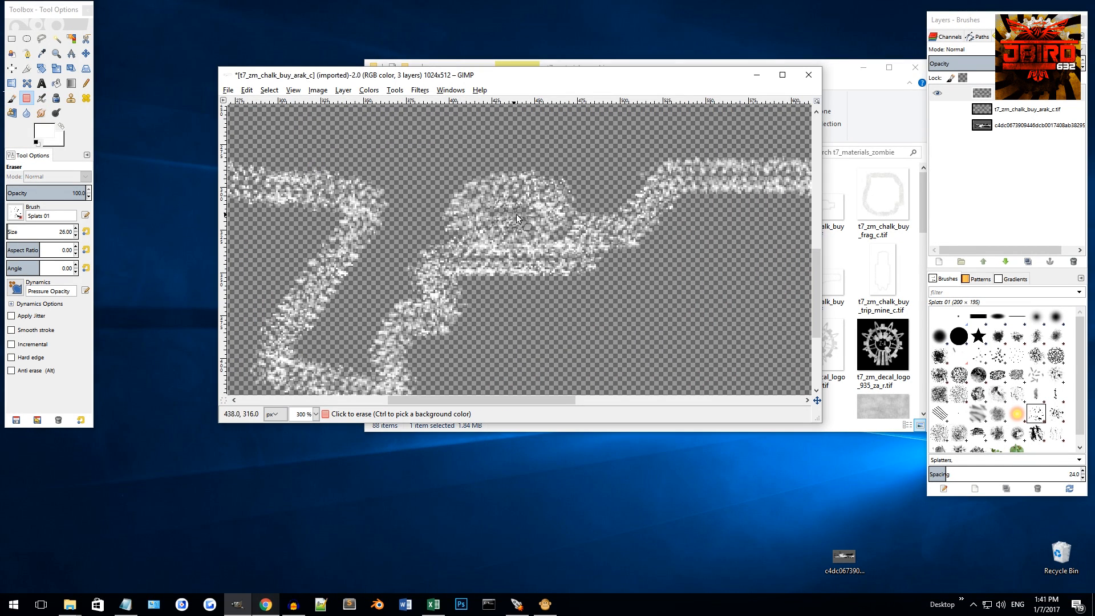
{"action": "scroll", "coordinate": [521, 218], "scroll_direction": "down", "scroll_amount": 4}
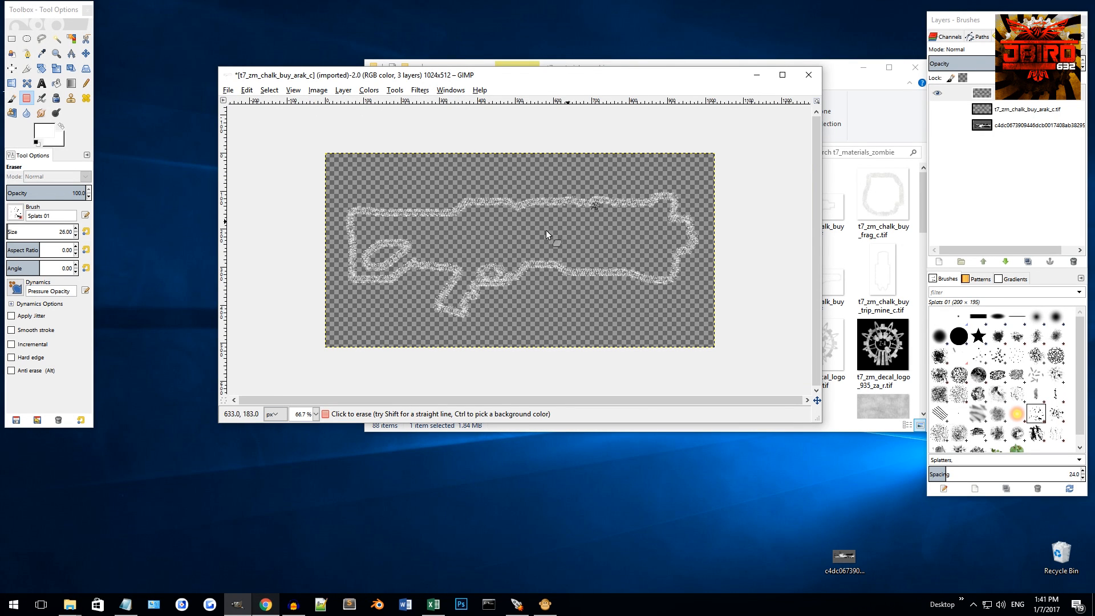
{"action": "left_click", "coordinate": [11, 98]}
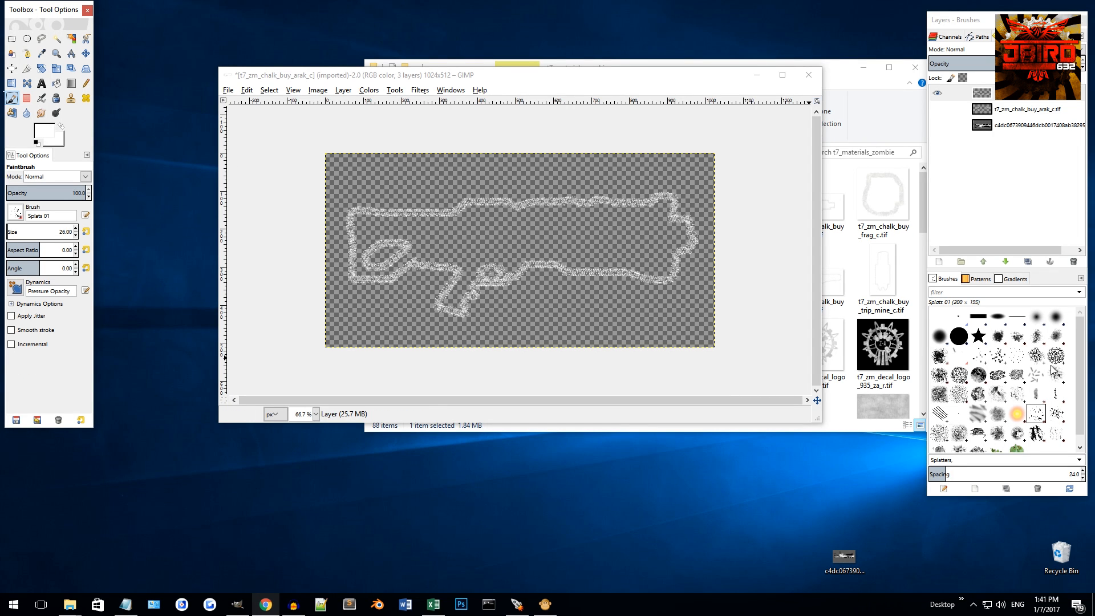
Step: Using the Splats 02 brush at size 23, paint a third chalk pass up the stock's rear edge
{"action": "left_click", "coordinate": [1049, 414]}
{"action": "left_click", "coordinate": [76, 234]}
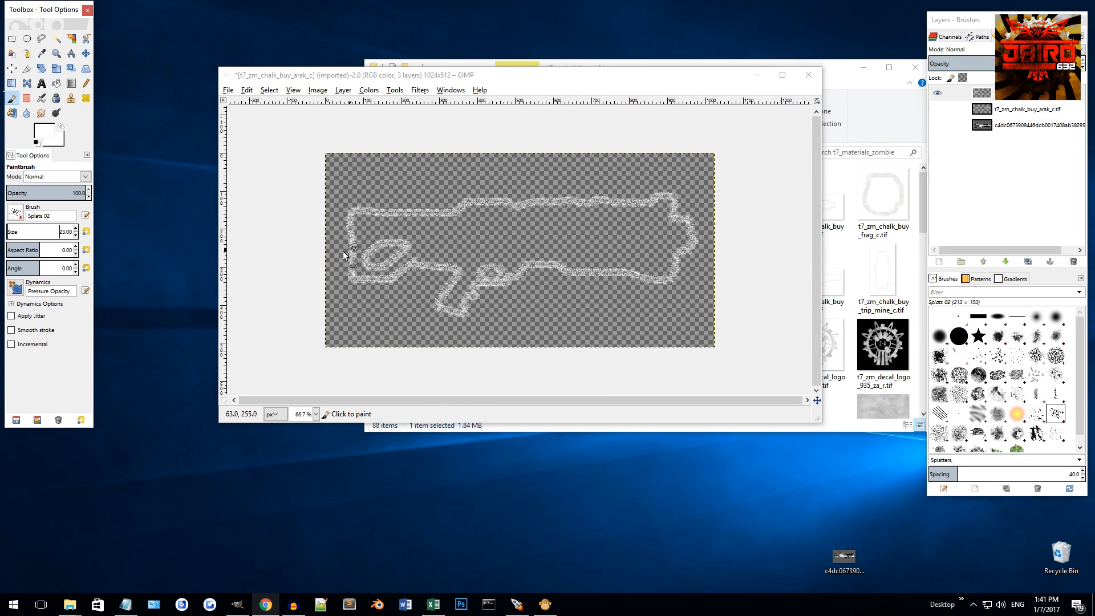
{"action": "scroll", "coordinate": [346, 268], "scroll_direction": "up", "scroll_amount": 3}
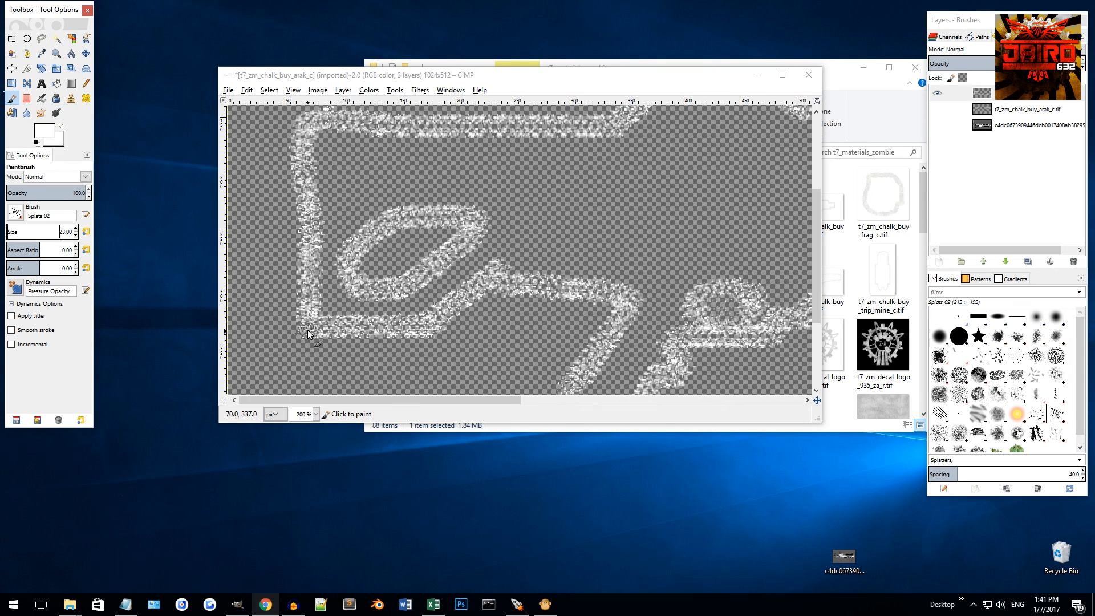
{"action": "scroll", "coordinate": [307, 331], "scroll_direction": "up", "scroll_amount": 1}
{"action": "left_click", "coordinate": [309, 322]}
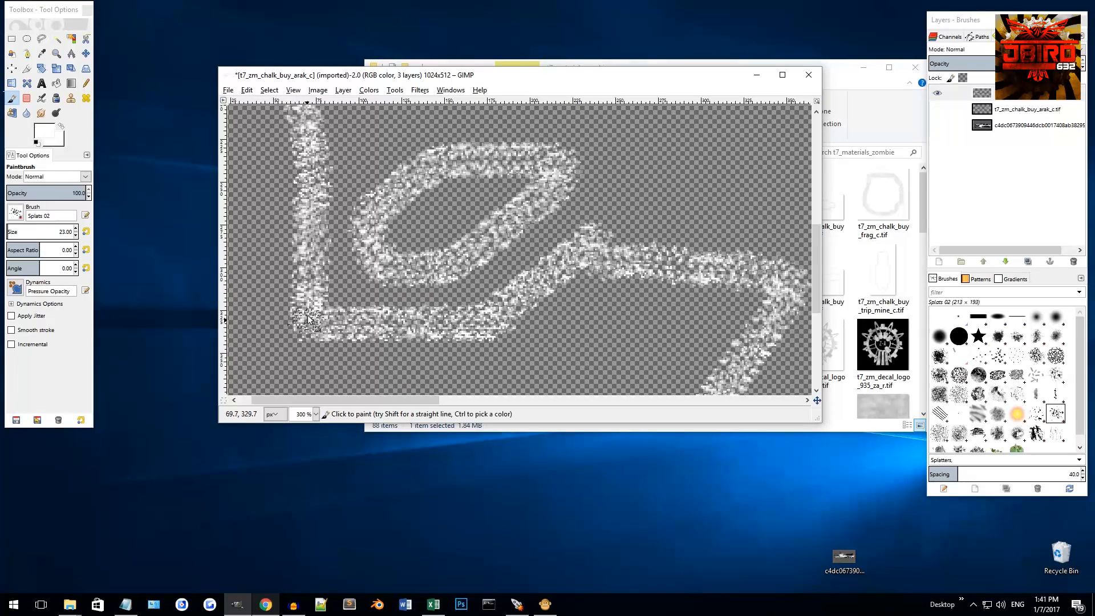
{"action": "left_click", "coordinate": [312, 219], "text": "shift"}
{"action": "left_click", "coordinate": [312, 159], "text": "shift"}
{"action": "scroll", "coordinate": [311, 171], "scroll_direction": "up", "scroll_amount": 2}
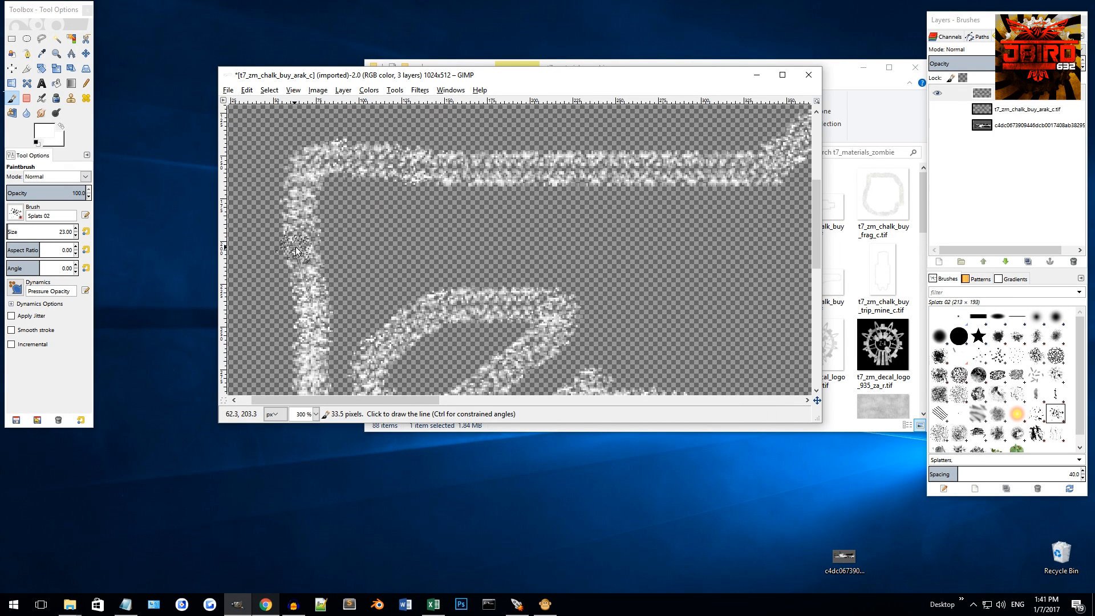
{"action": "left_click", "coordinate": [303, 255], "text": "shift"}
{"action": "left_click", "coordinate": [303, 172], "text": "shift"}
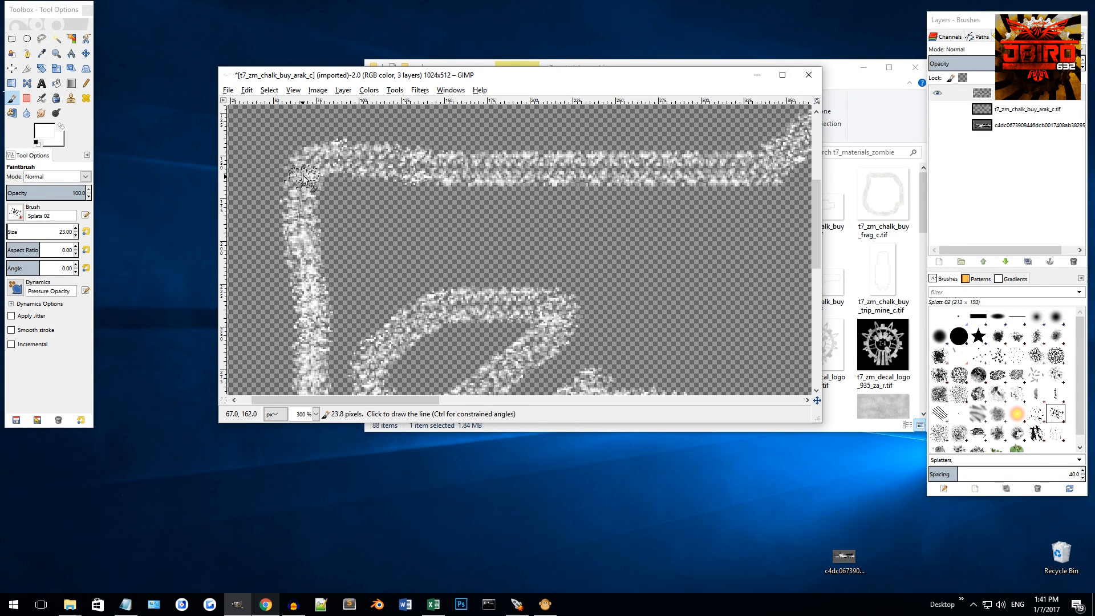
Step: Continue the third chalk pass around the stock's upper rear corner and along its straight top edge
{"action": "left_click", "coordinate": [341, 154], "text": "shift"}
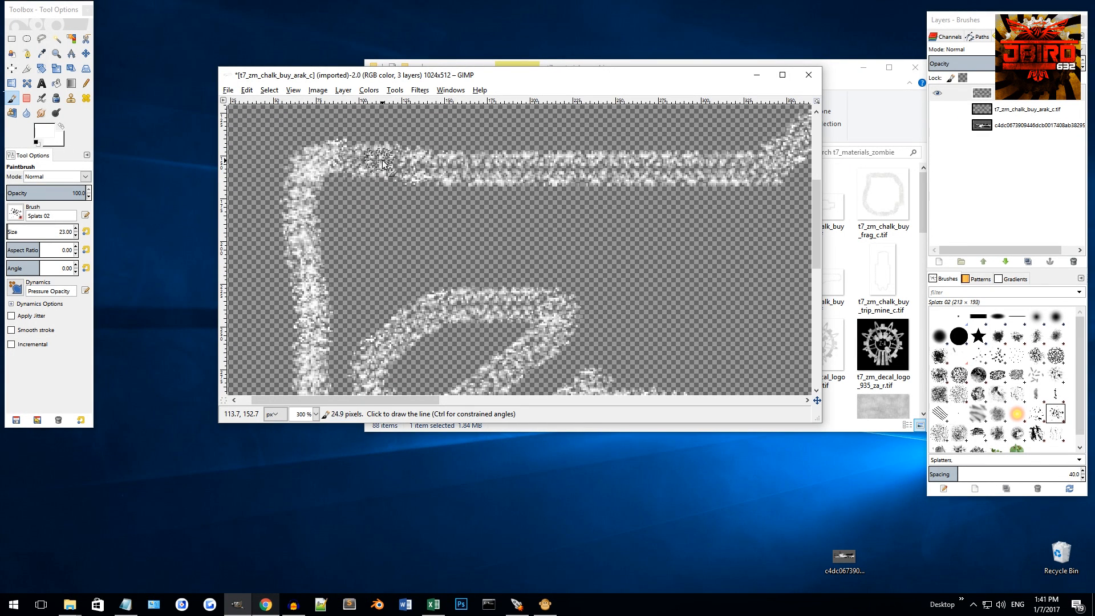
{"action": "left_click", "coordinate": [403, 164], "text": "shift"}
{"action": "left_click", "coordinate": [440, 169], "text": "shift"}
{"action": "scroll", "coordinate": [455, 170], "scroll_direction": "right", "scroll_amount": 2}
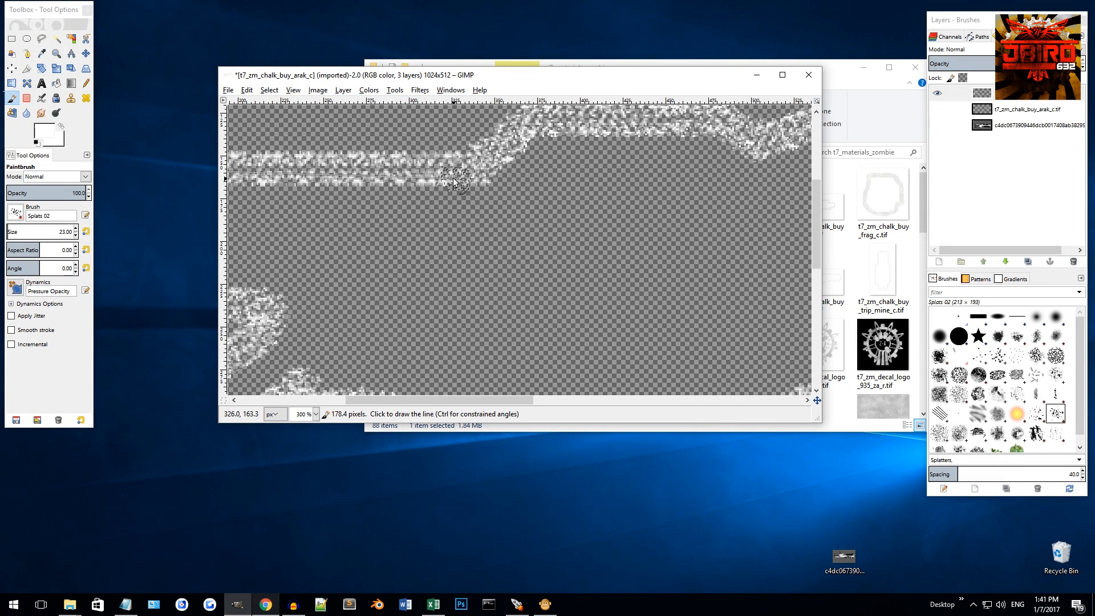
{"action": "left_click", "coordinate": [463, 168], "text": "shift"}
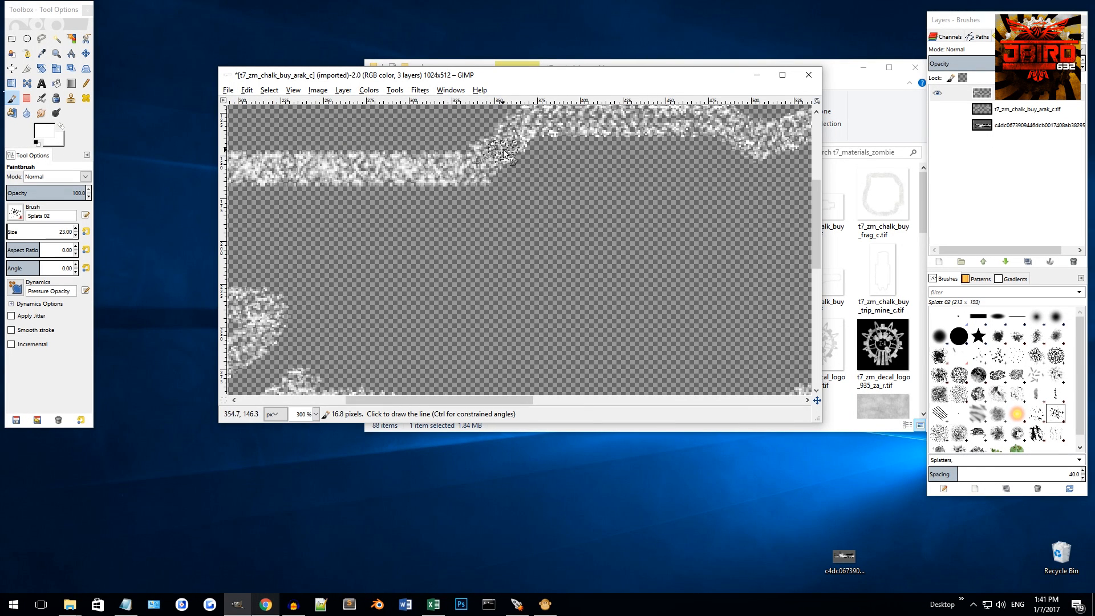
Step: Paint the third chalk pass up the slope behind the receiver and along the receiver's raised top edge
{"action": "scroll", "coordinate": [480, 157], "scroll_direction": "right", "scroll_amount": 1}
{"action": "scroll", "coordinate": [379, 166], "scroll_direction": "up", "scroll_amount": 1}
{"action": "left_click", "coordinate": [377, 198]}
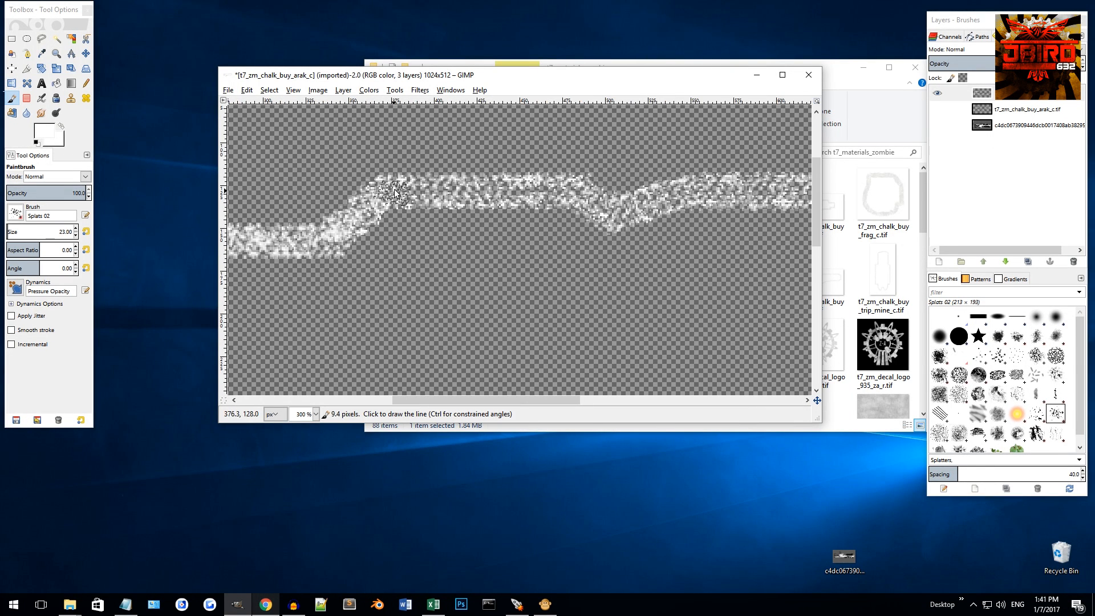
{"action": "left_click", "coordinate": [402, 188]}
{"action": "left_click", "coordinate": [576, 189], "text": "shift"}
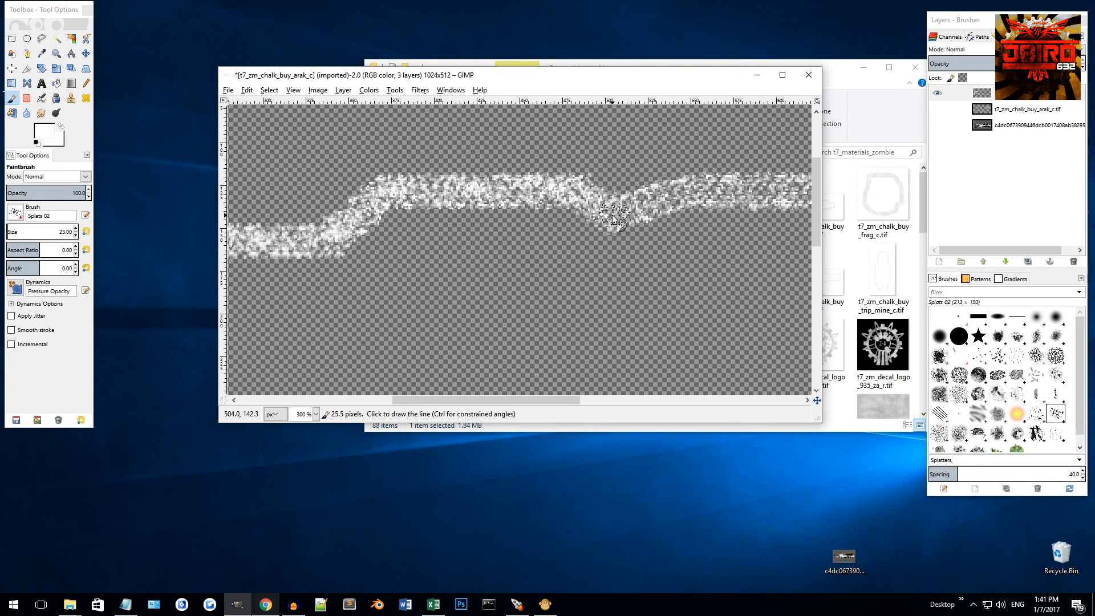
Step: Extend the third chalk pass through the dip in the top edge and along the receiver ahead of it
{"action": "scroll", "coordinate": [613, 217], "scroll_direction": "right", "scroll_amount": 1}
{"action": "left_click", "coordinate": [487, 210], "text": "shift"}
{"action": "left_click", "coordinate": [549, 195], "text": "shift"}
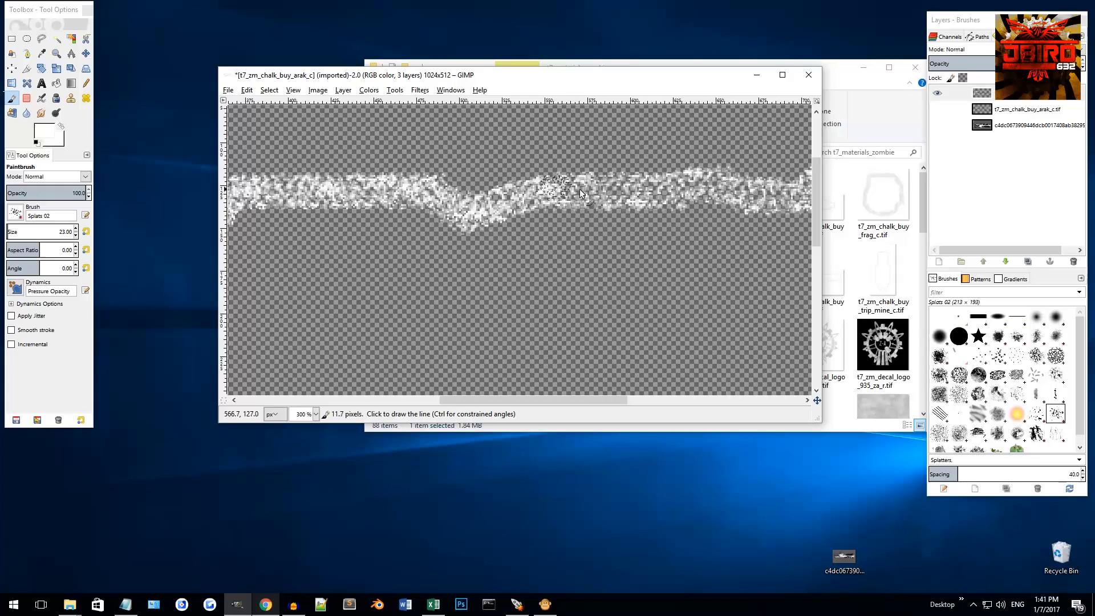
{"action": "left_click", "coordinate": [660, 196], "text": "shift"}
{"action": "left_click", "coordinate": [709, 184], "text": "shift"}
{"action": "scroll", "coordinate": [685, 194], "scroll_direction": "right", "scroll_amount": 2}
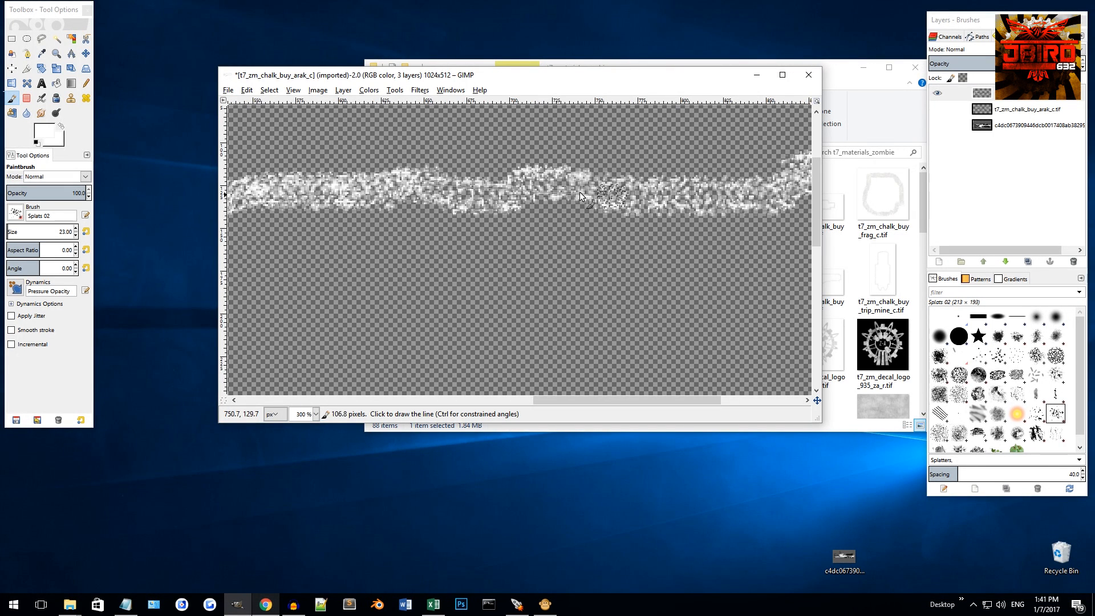
Step: Go over the small hump on the top edge and the straight stretch up to the front sight's base
{"action": "left_click", "coordinate": [507, 195], "text": "shift"}
{"action": "left_click", "coordinate": [528, 186], "text": "shift"}
{"action": "left_click", "coordinate": [558, 182], "text": "shift"}
{"action": "left_click", "coordinate": [620, 196], "text": "shift"}
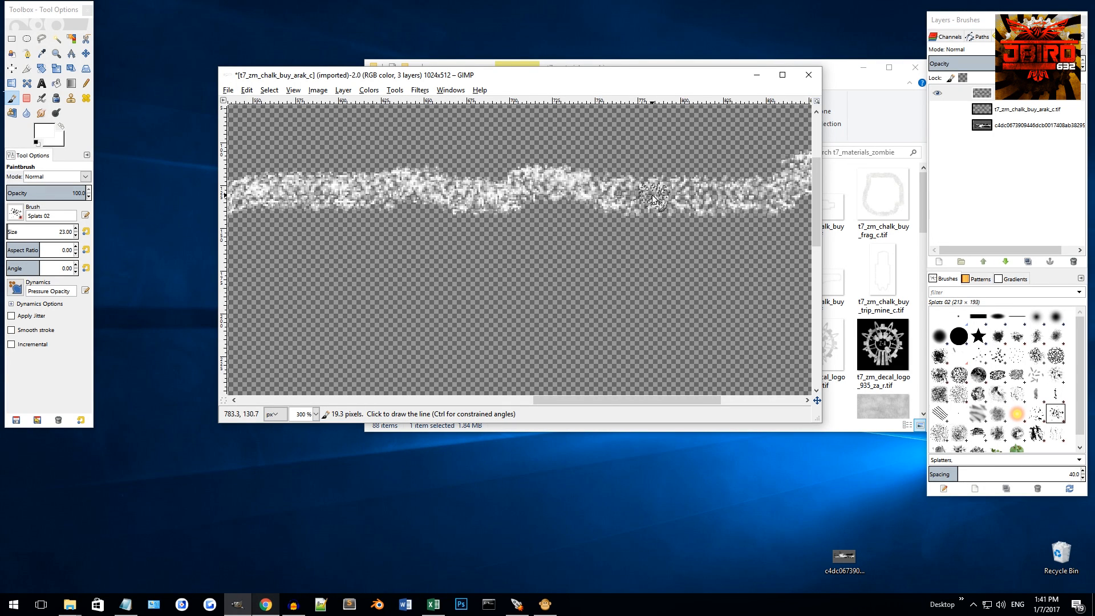
{"action": "scroll", "coordinate": [654, 197], "scroll_direction": "right", "scroll_amount": 2}
{"action": "left_click", "coordinate": [521, 191], "text": "shift"}
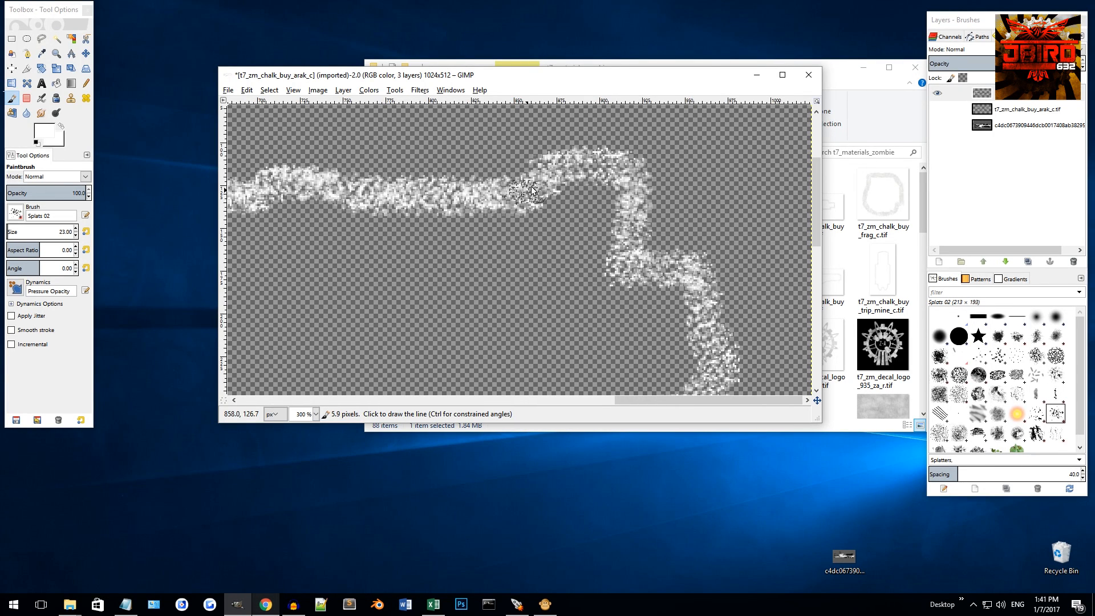
Step: Paint the third chalk pass over the front sight, down its front edge and out along the step below
{"action": "left_click", "coordinate": [579, 165], "text": "shift"}
{"action": "left_click", "coordinate": [620, 171], "text": "shift"}
{"action": "left_click", "coordinate": [633, 192], "text": "shift"}
{"action": "left_click", "coordinate": [634, 217], "text": "shift"}
{"action": "left_click", "coordinate": [631, 247], "text": "shift"}
{"action": "left_click", "coordinate": [626, 266], "text": "shift"}
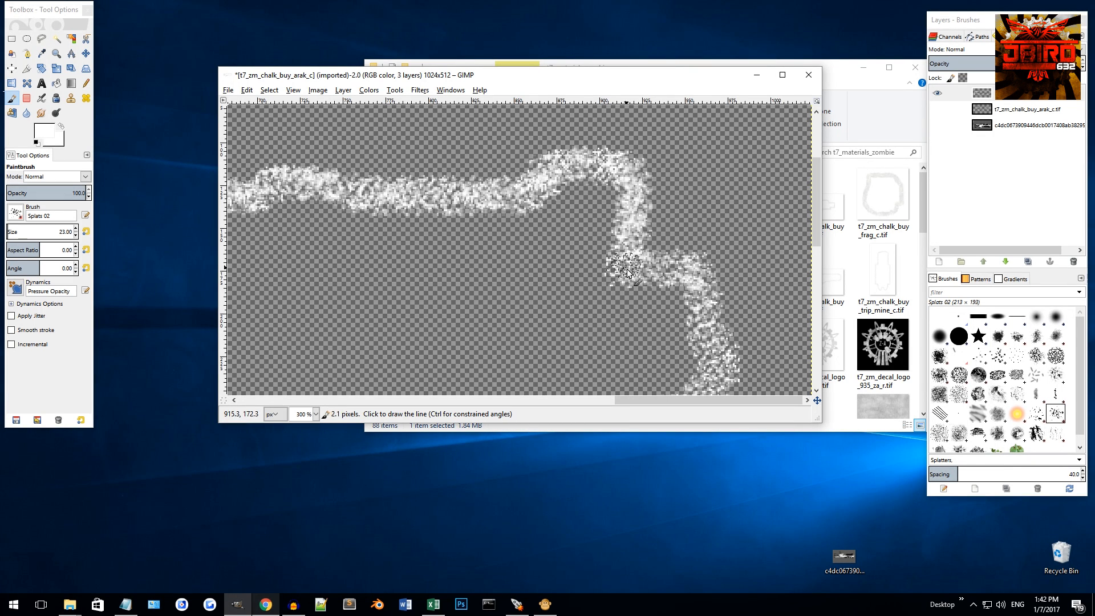
{"action": "left_click", "coordinate": [667, 269], "text": "shift"}
{"action": "left_click", "coordinate": [693, 271], "text": "shift"}
Step: Thicken the chalk around the rounded muzzle end and back along its lower slope
{"action": "scroll", "coordinate": [683, 223], "scroll_direction": "down", "scroll_amount": 4}
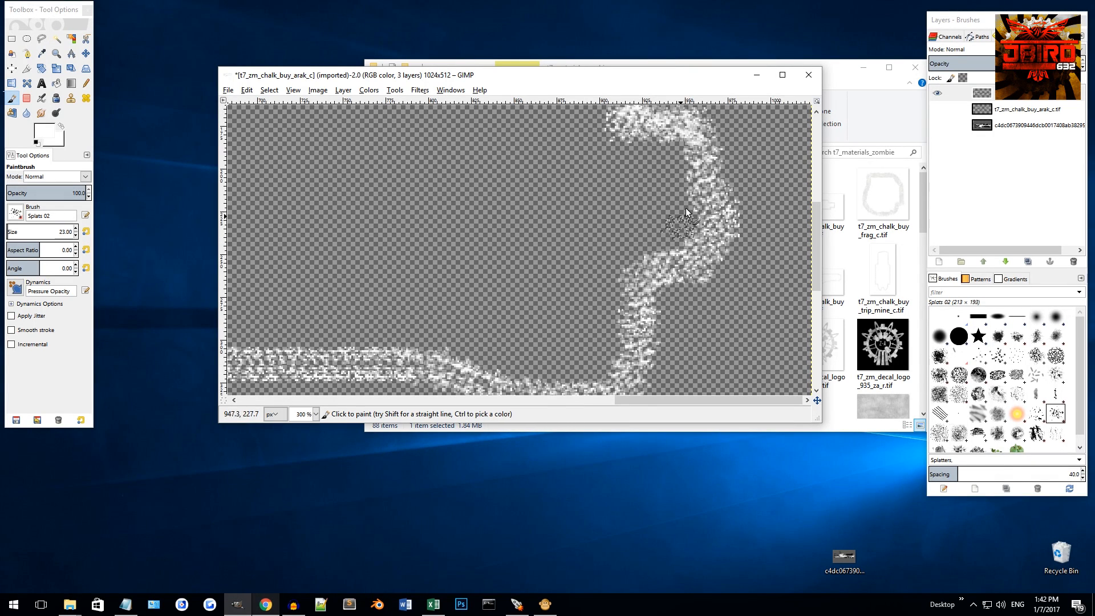
{"action": "left_click", "coordinate": [704, 179], "text": "shift"}
{"action": "left_click", "coordinate": [709, 214], "text": "shift"}
{"action": "left_click", "coordinate": [717, 230], "text": "shift"}
{"action": "left_click", "coordinate": [692, 267], "text": "shift"}
{"action": "left_click", "coordinate": [654, 274], "text": "shift"}
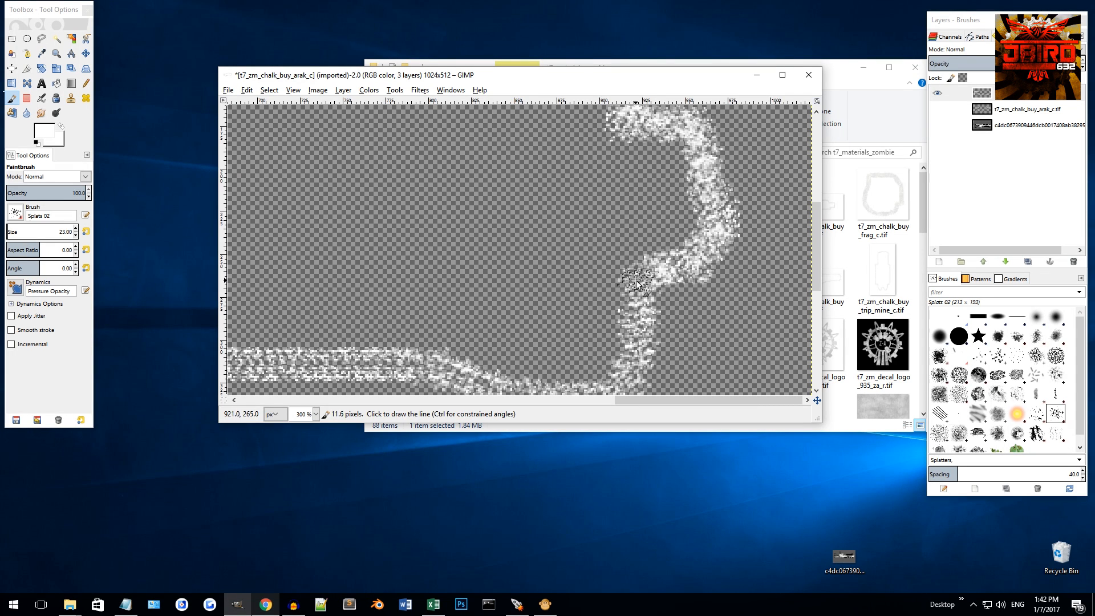
{"action": "left_click", "coordinate": [643, 284], "text": "shift"}
Step: Paint the third chalk pass down the front end below the muzzle, around the lower corner and along the foregrip's underside
{"action": "scroll", "coordinate": [643, 284], "scroll_direction": "down", "scroll_amount": 4}
{"action": "left_click", "coordinate": [639, 202], "text": "shift"}
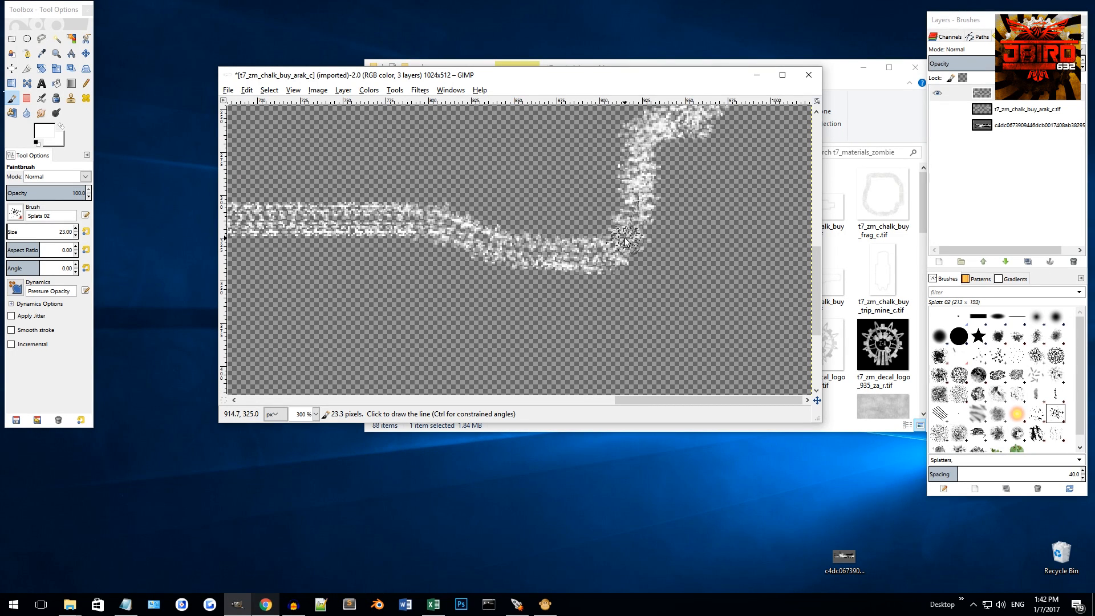
{"action": "left_click", "coordinate": [606, 257], "text": "shift"}
{"action": "left_click", "coordinate": [495, 249], "text": "shift"}
{"action": "left_click", "coordinate": [463, 238], "text": "shift"}
{"action": "left_click", "coordinate": [426, 219], "text": "shift"}
{"action": "scroll", "coordinate": [424, 219], "scroll_direction": "left", "scroll_amount": 2}
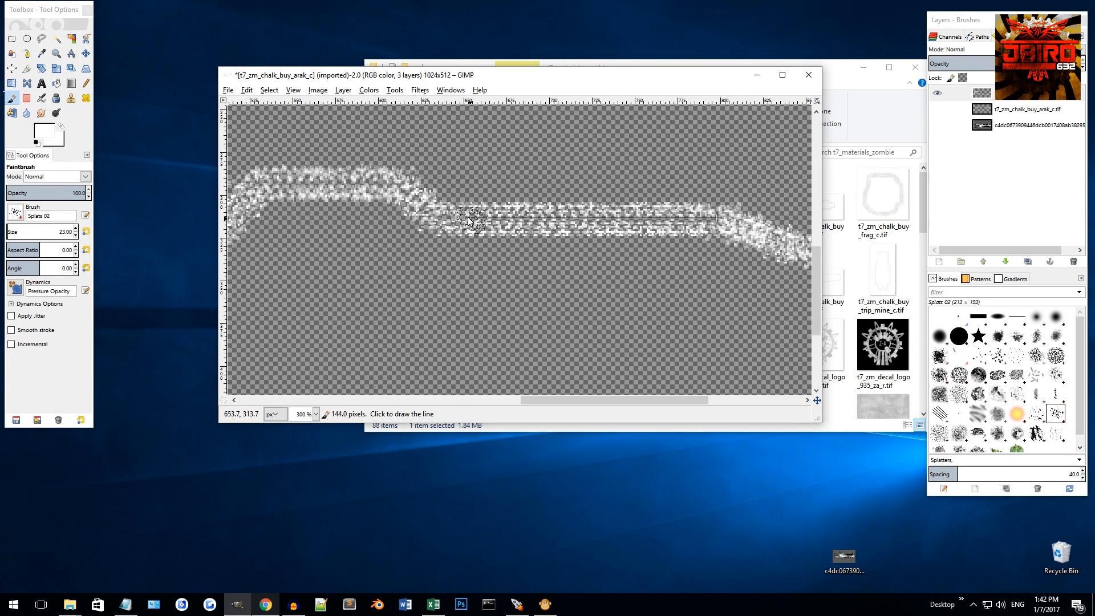
{"action": "left_click", "coordinate": [448, 212], "text": "shift"}
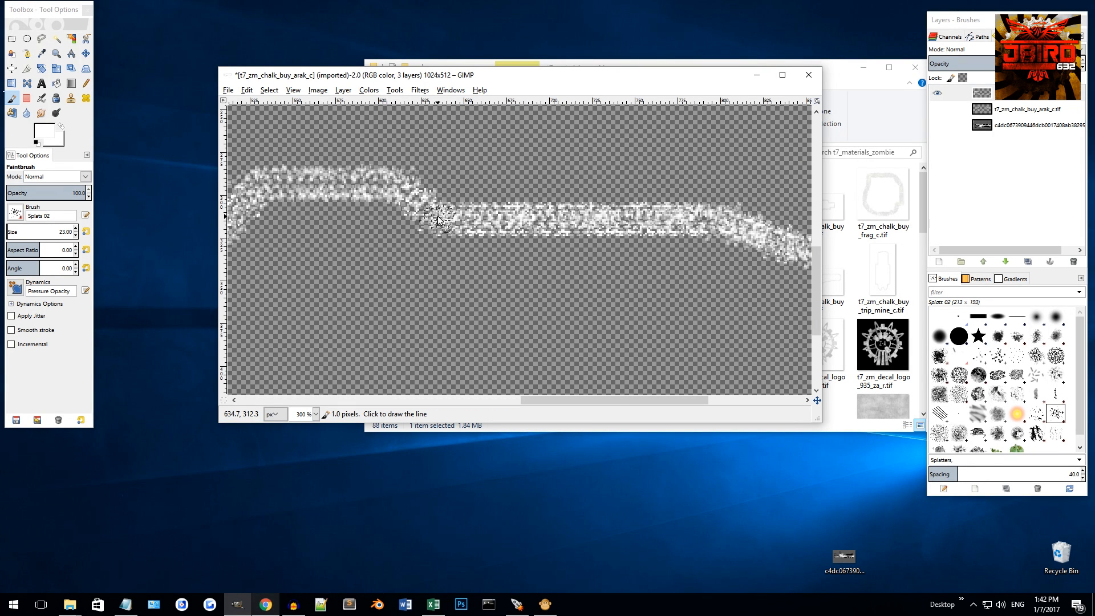
Step: Try the Sponge 01 brush on the raised stretch of the barrel's underside behind the foregrip, and undo the strokes
{"action": "scroll", "coordinate": [396, 186], "scroll_direction": "left", "scroll_amount": 1}
{"action": "key", "text": "period"}
{"action": "left_click", "coordinate": [402, 188], "text": "shift"}
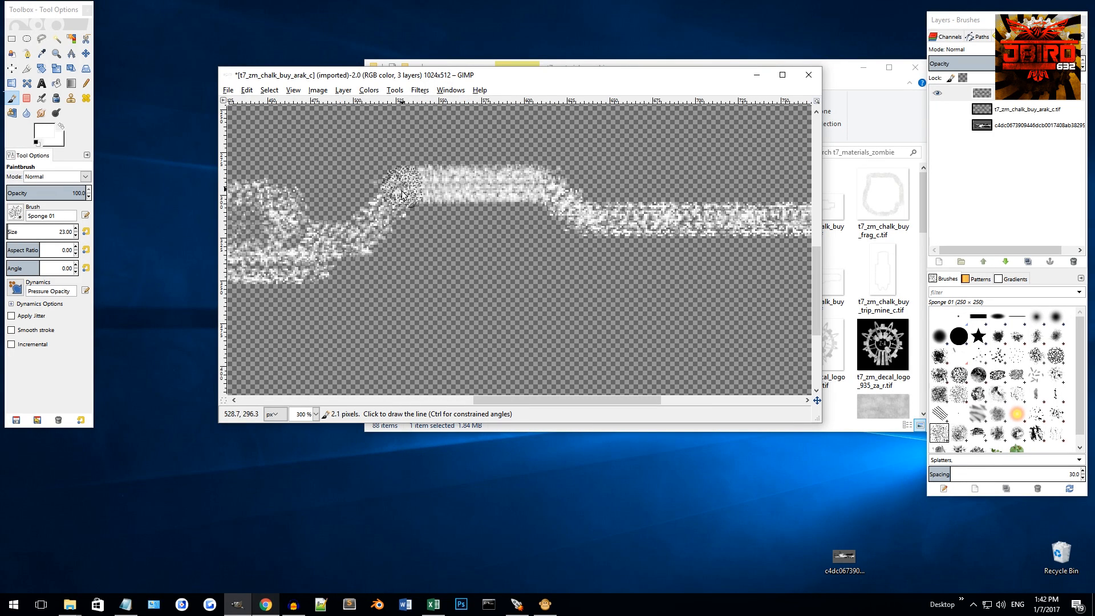
{"action": "key", "text": "ctrl+z"}
{"action": "mouse_move", "coordinate": [539, 192]}
{"action": "left_mouse_down"}
{"action": "mouse_move", "coordinate": [411, 188]}
{"action": "mouse_move", "coordinate": [434, 210]}
{"action": "left_mouse_up"}
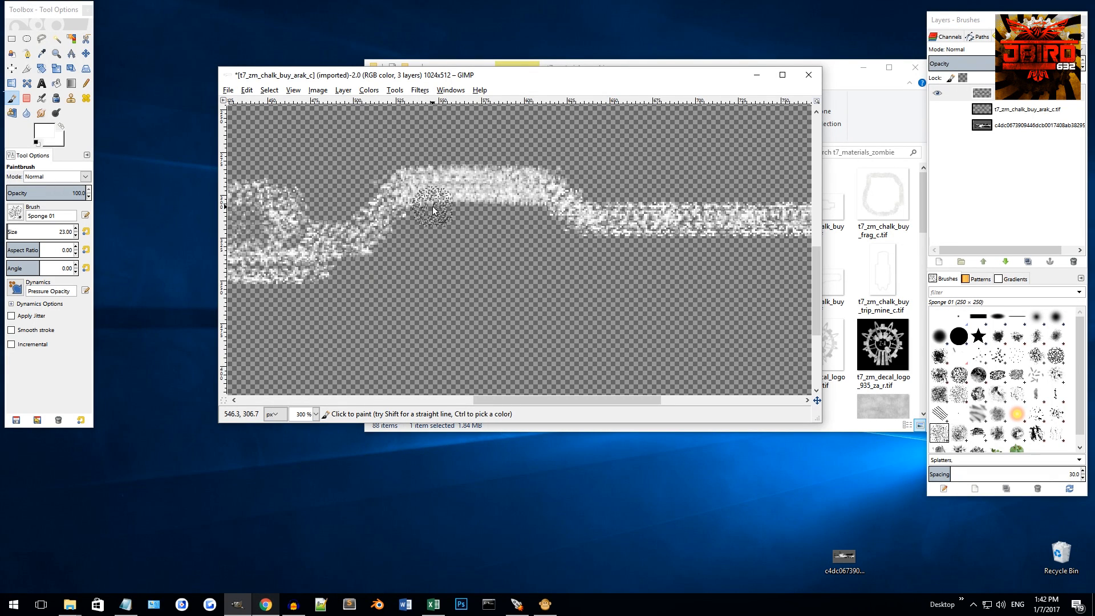
{"action": "scroll", "coordinate": [434, 210], "scroll_direction": "left", "scroll_amount": 1}
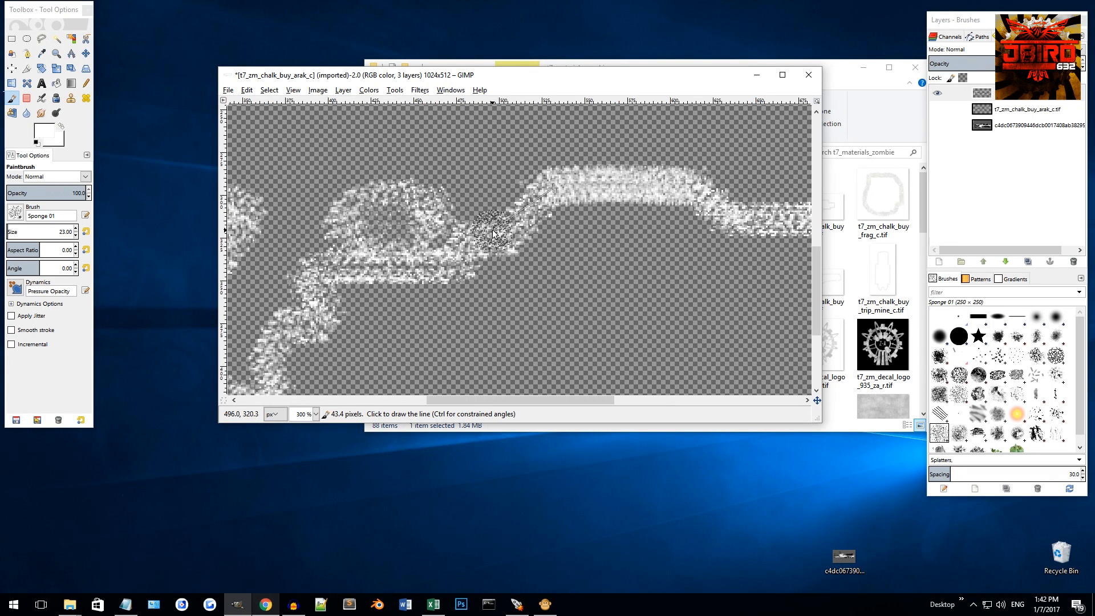
{"action": "key", "text": "ctrl+z"}
{"action": "key", "text": "ctrl+z"}
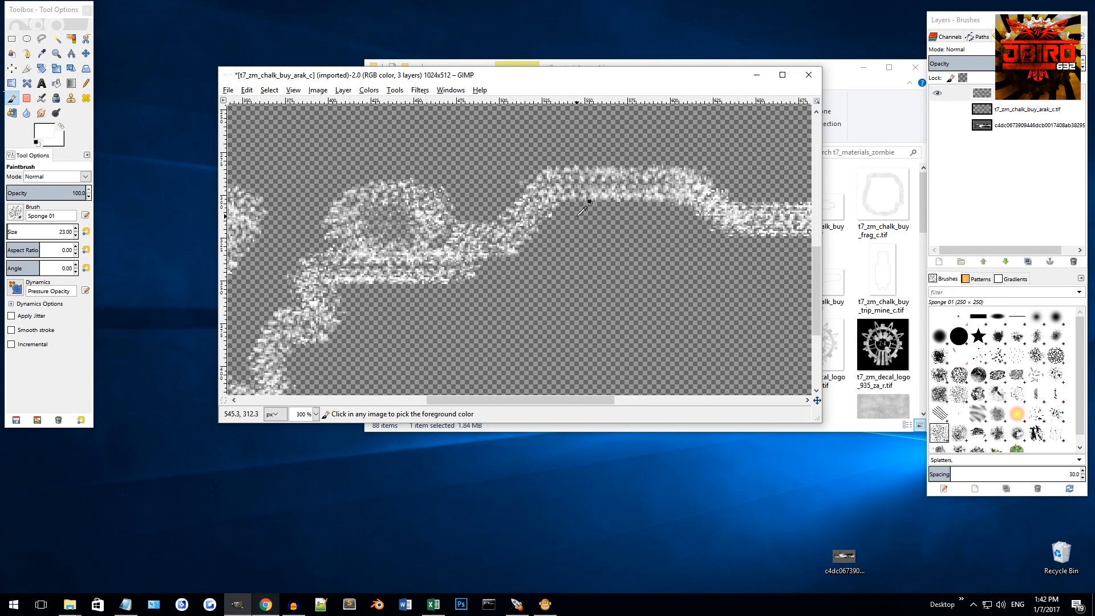
Step: Using the Splats 02 brush, thicken the chalk along the raised underside stretch, down its slope and along the trigger guard's base
{"action": "left_click", "coordinate": [1057, 415]}
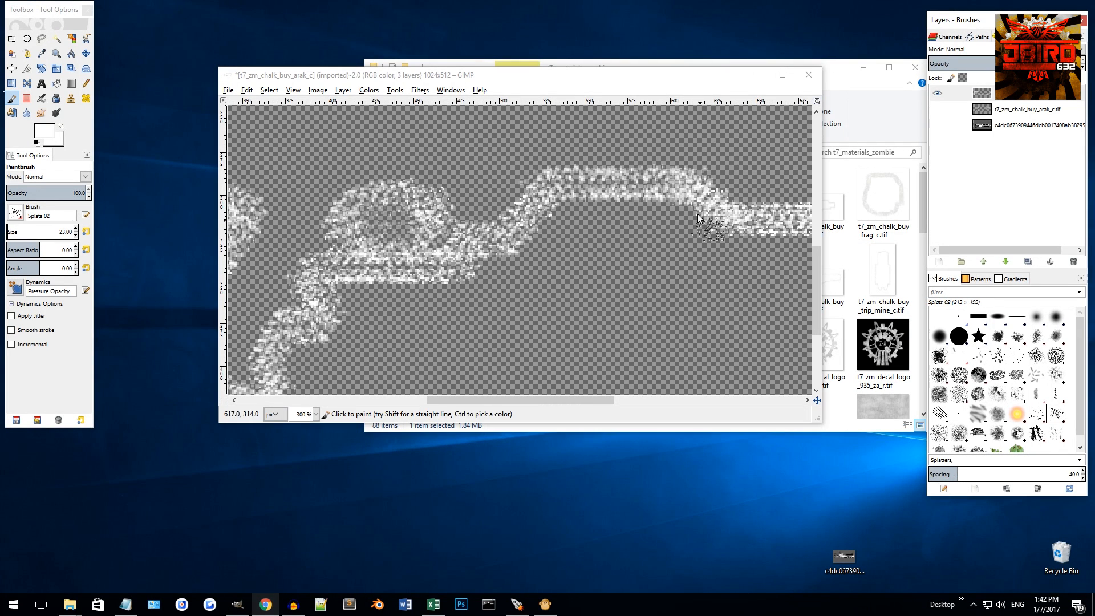
{"action": "left_click", "coordinate": [683, 186]}
{"action": "left_click", "coordinate": [658, 183], "text": "shift"}
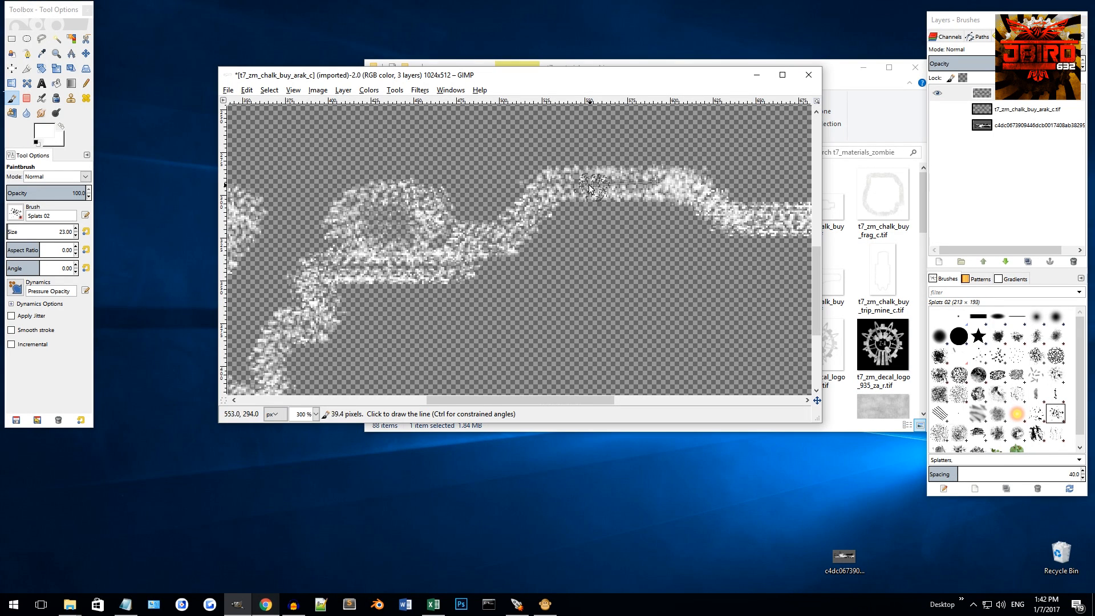
{"action": "left_click", "coordinate": [551, 186], "text": "shift"}
{"action": "left_click", "coordinate": [478, 240], "text": "shift"}
{"action": "left_click", "coordinate": [460, 262], "text": "shift"}
{"action": "left_click", "coordinate": [319, 268], "text": "shift"}
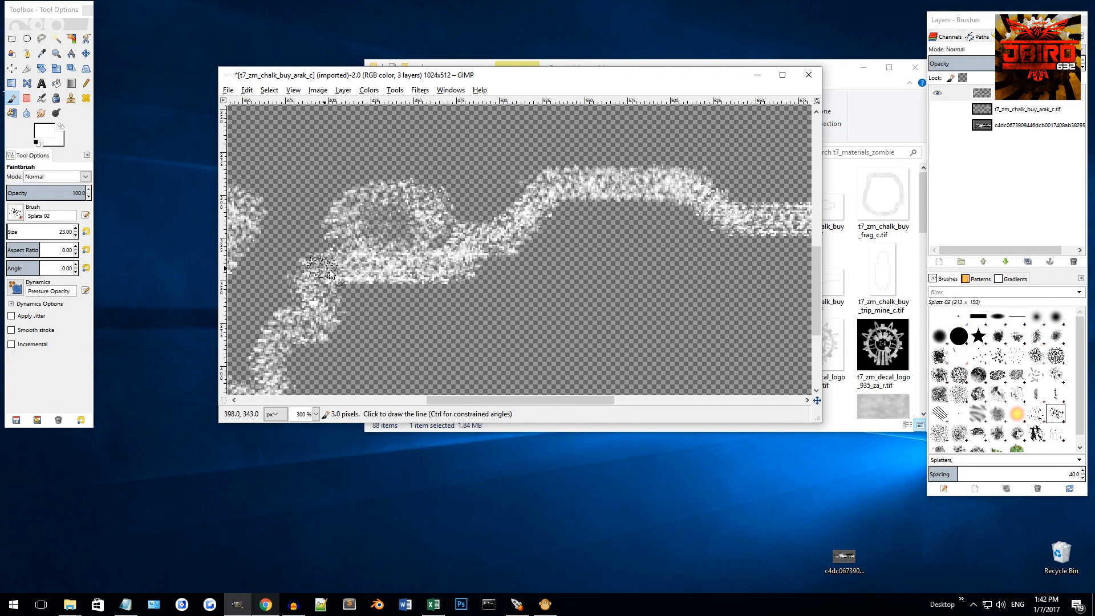
Step: Paint the Splats 02 pass down the stepped front edge of the pistol grip to its lower front corner
{"action": "scroll", "coordinate": [320, 268], "scroll_direction": "left", "scroll_amount": 1}
{"action": "mouse_move", "coordinate": [462, 289]}
{"action": "left_mouse_down"}
{"action": "mouse_move", "coordinate": [461, 330]}
{"action": "mouse_move", "coordinate": [427, 333]}
{"action": "left_mouse_up"}
{"action": "left_click", "coordinate": [426, 330], "text": "shift"}
{"action": "scroll", "coordinate": [425, 330], "scroll_direction": "down", "scroll_amount": 1}
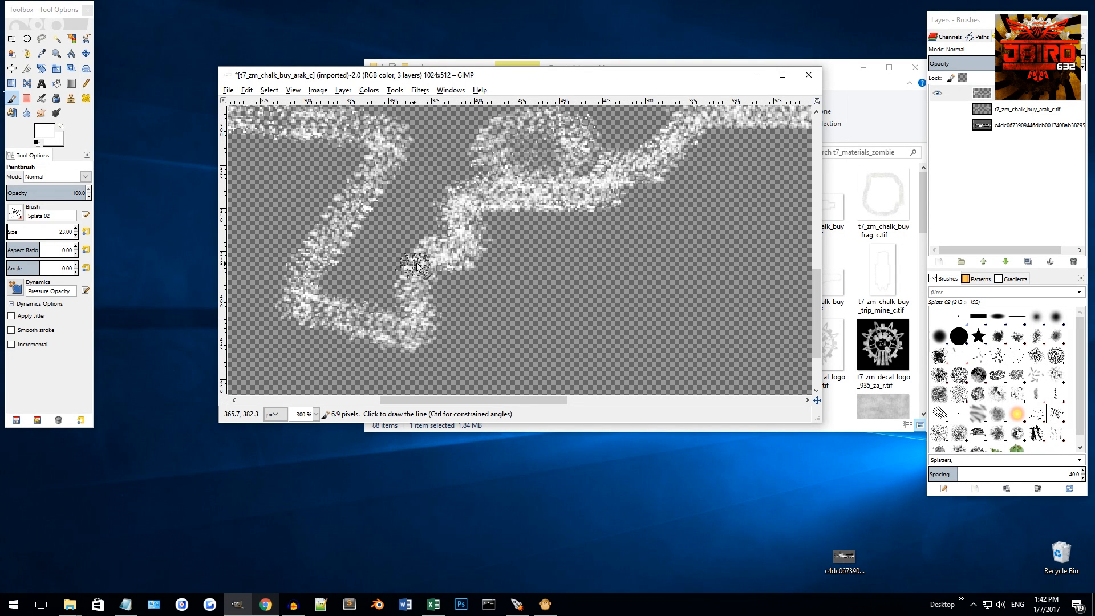
{"action": "left_click", "coordinate": [409, 288], "text": "shift"}
{"action": "left_click", "coordinate": [422, 329], "text": "shift"}
Step: Thicken the chalk along the pistol grip's bottom end and up its rear edge to the upper corner
{"action": "left_click", "coordinate": [406, 335], "text": "shift"}
{"action": "left_click", "coordinate": [391, 327], "text": "shift"}
{"action": "left_click", "coordinate": [309, 306], "text": "shift"}
{"action": "left_click", "coordinate": [305, 265], "text": "shift"}
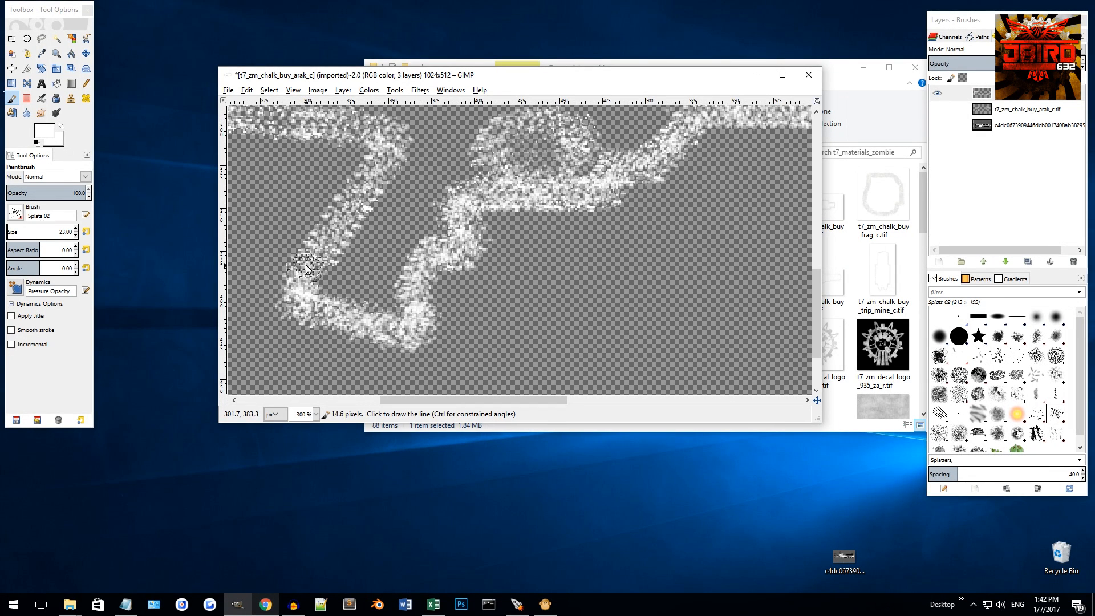
{"action": "scroll", "coordinate": [308, 262], "scroll_direction": "up", "scroll_amount": 1}
{"action": "left_click", "coordinate": [389, 224], "text": "shift"}
{"action": "left_click", "coordinate": [394, 201], "text": "shift"}
Step: Continue the Splats 02 pass from the grip along the stock's underside and up its rear edge
{"action": "left_click", "coordinate": [354, 197], "text": "shift"}
{"action": "scroll", "coordinate": [414, 215], "scroll_direction": "left", "scroll_amount": 4}
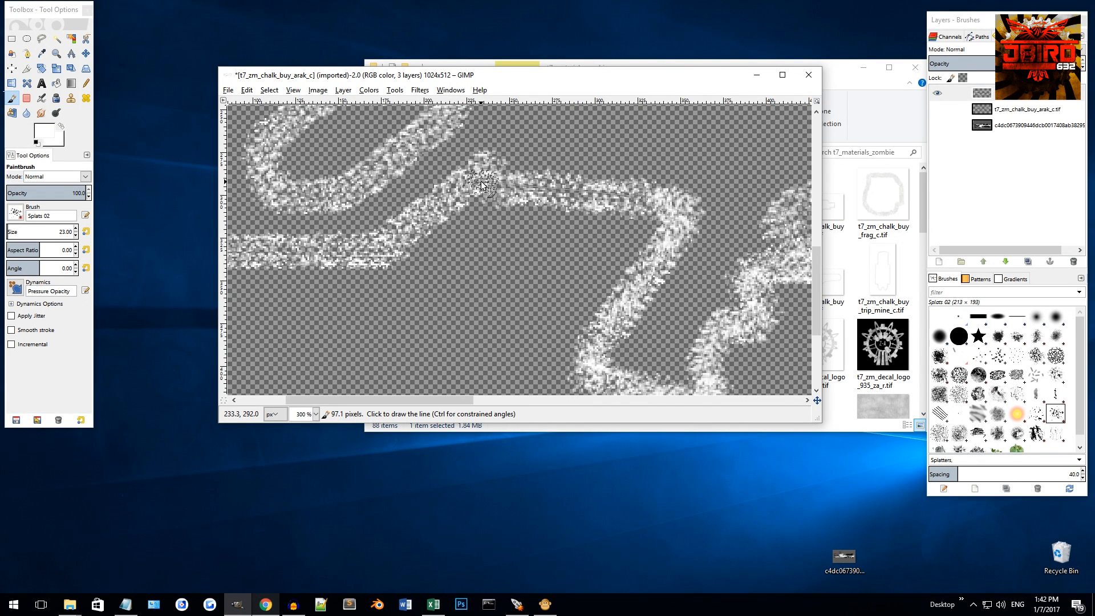
{"action": "left_click", "coordinate": [479, 181], "text": "shift"}
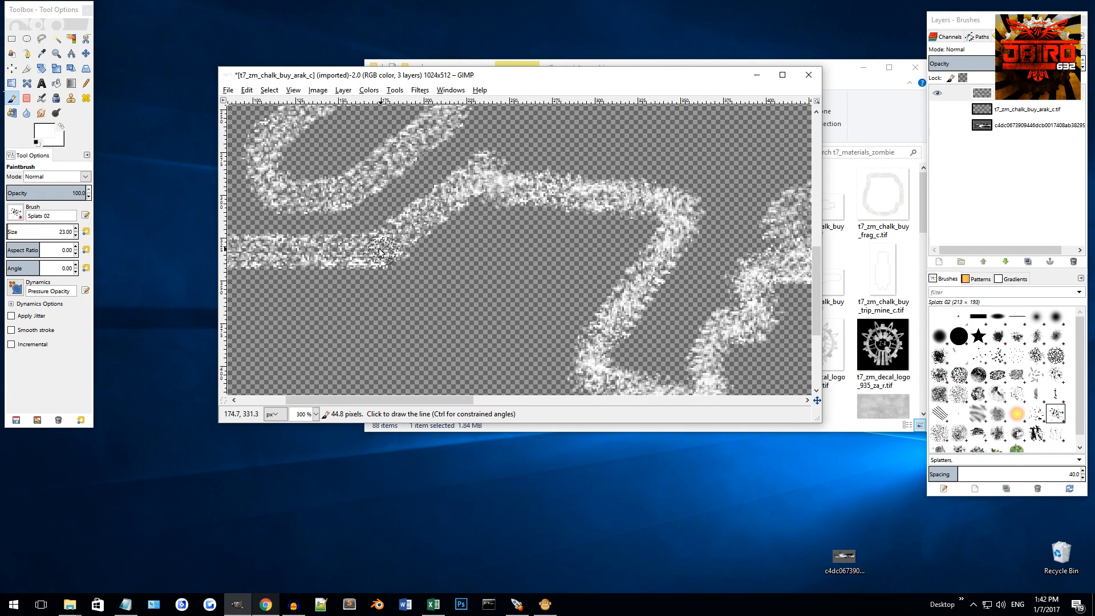
{"action": "scroll", "coordinate": [373, 257], "scroll_direction": "left", "scroll_amount": 2}
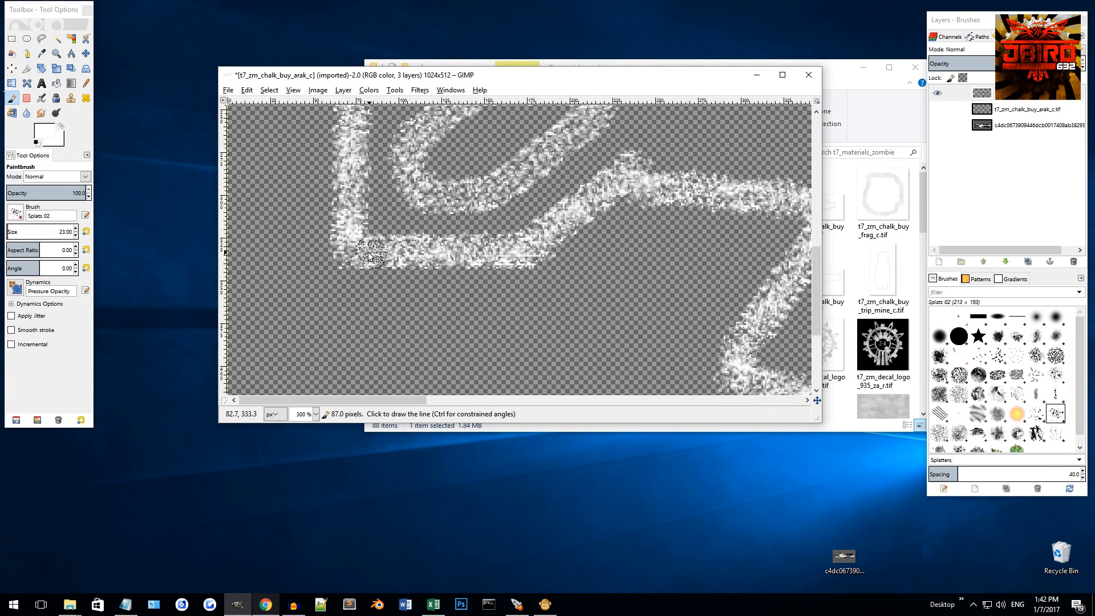
{"action": "scroll", "coordinate": [350, 248], "scroll_direction": "up", "scroll_amount": 1}
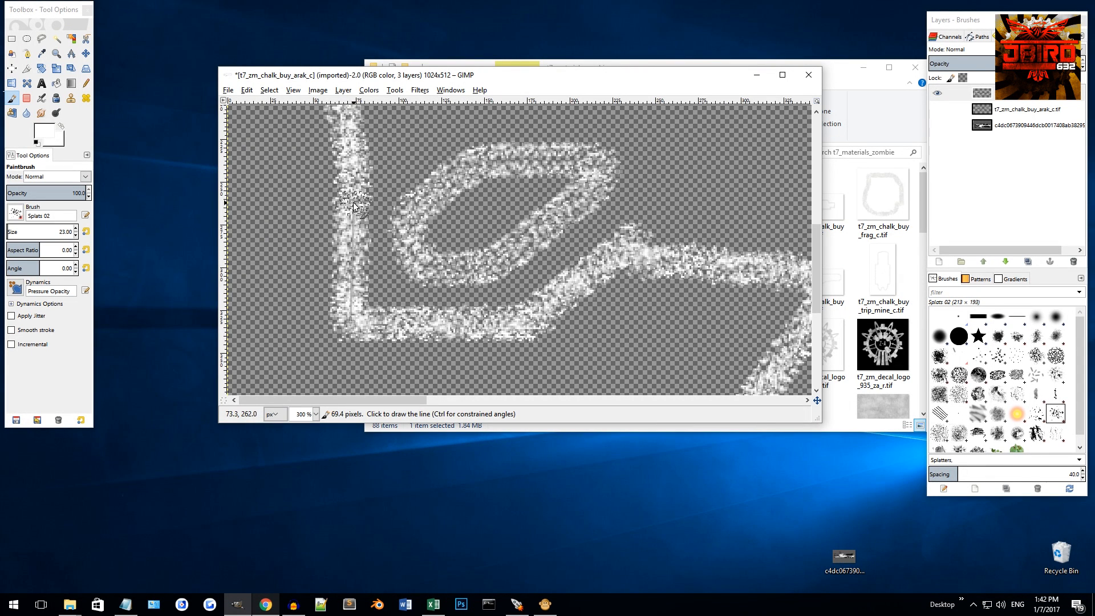
Step: Paint the Splats 02 pass all the way around the oval cutout inside the stock
{"action": "left_click", "coordinate": [431, 273]}
{"action": "key", "text": "shift"}
{"action": "mouse_move", "coordinate": [404, 233]}
{"action": "left_mouse_down"}
{"action": "mouse_move", "coordinate": [443, 185]}
{"action": "mouse_move", "coordinate": [496, 160]}
{"action": "mouse_move", "coordinate": [590, 165]}
{"action": "mouse_move", "coordinate": [595, 177]}
{"action": "mouse_move", "coordinate": [578, 194]}
{"action": "left_mouse_up"}
{"action": "key", "text": "shift"}
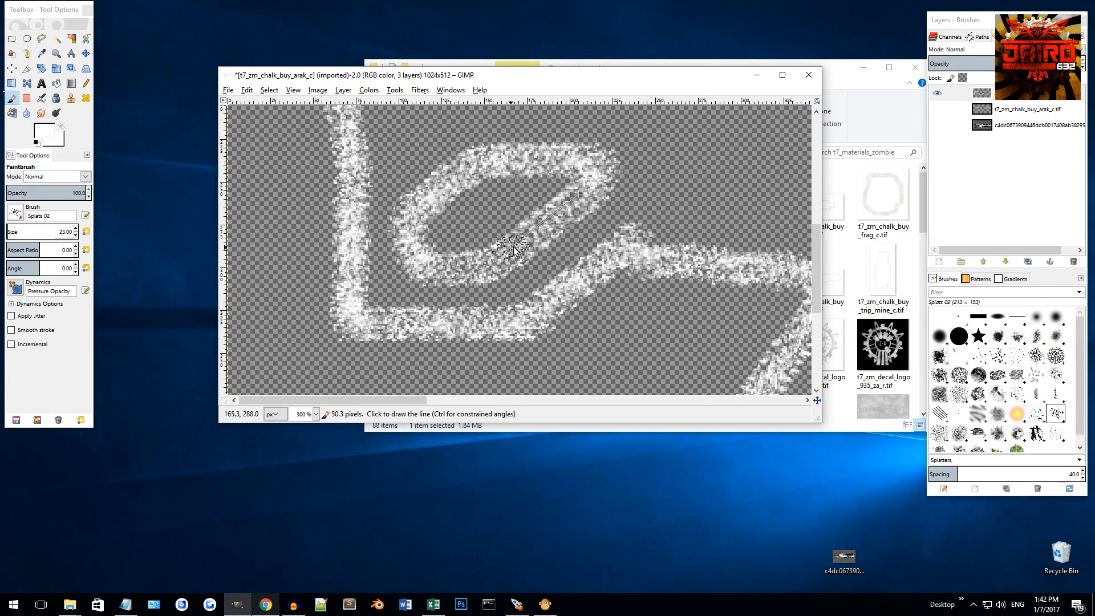
{"action": "left_click", "coordinate": [531, 237], "text": "shift"}
{"action": "left_click", "coordinate": [418, 271], "text": "shift"}
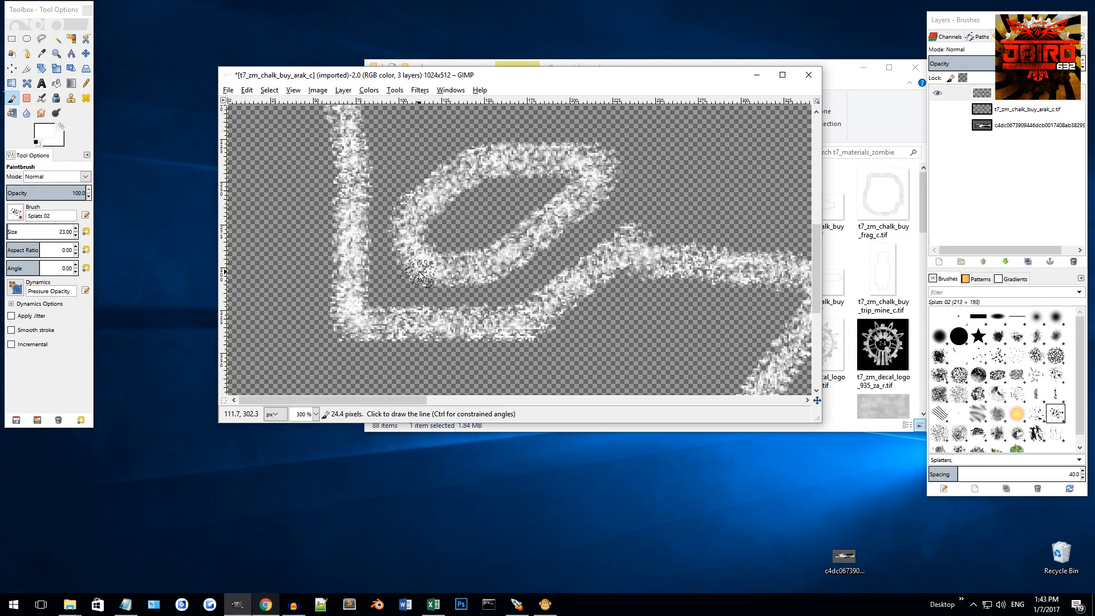
Step: Thicken the chalk around the trigger guard loop with the Splats 02 brush
{"action": "scroll", "coordinate": [505, 271], "scroll_direction": "right", "scroll_amount": 2}
{"action": "scroll", "coordinate": [614, 227], "scroll_direction": "down", "scroll_amount": 2}
{"action": "scroll", "coordinate": [614, 227], "scroll_direction": "right", "scroll_amount": 1}
{"action": "scroll", "coordinate": [591, 227], "scroll_direction": "up", "scroll_amount": 2}
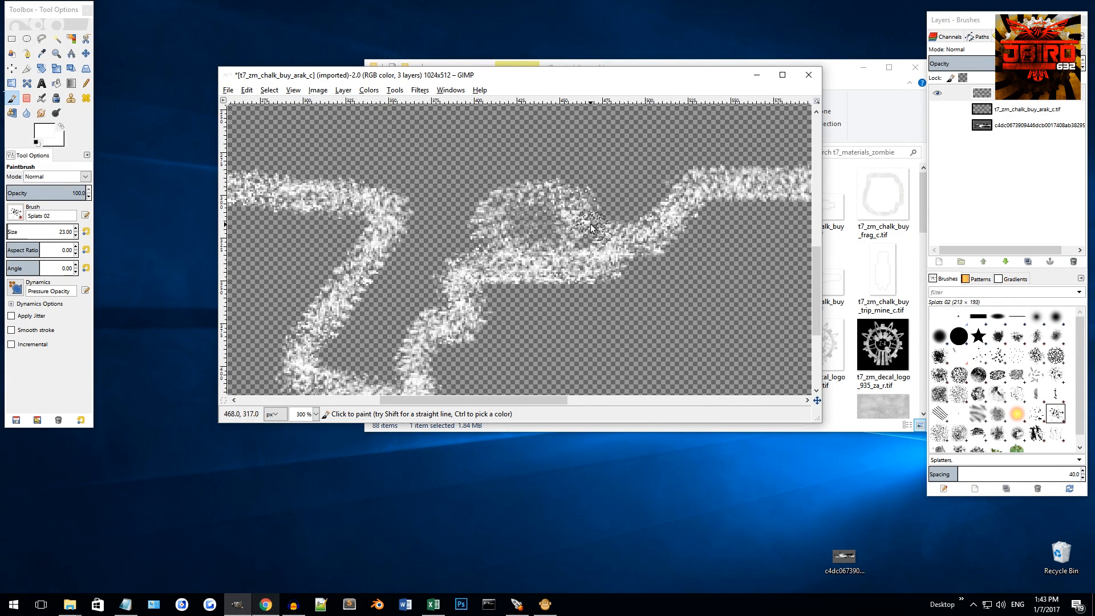
{"action": "mouse_move", "coordinate": [582, 215]}
{"action": "left_mouse_down"}
{"action": "mouse_move", "coordinate": [566, 195]}
{"action": "mouse_move", "coordinate": [508, 192]}
{"action": "mouse_move", "coordinate": [482, 222]}
{"action": "mouse_move", "coordinate": [507, 249]}
{"action": "left_mouse_up"}
{"action": "left_click", "coordinate": [536, 249], "text": "shift"}
Step: Duplicate the finished chalk outline layer
{"action": "scroll", "coordinate": [581, 230], "scroll_direction": "down", "scroll_amount": 4}
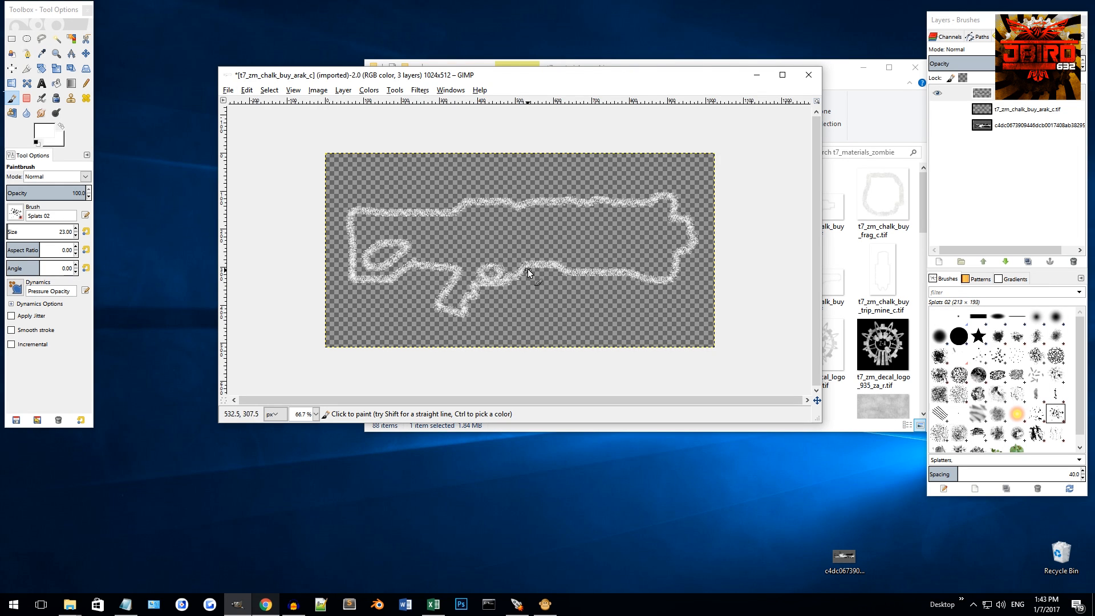
{"action": "scroll", "coordinate": [528, 269], "scroll_direction": "up", "scroll_amount": 1}
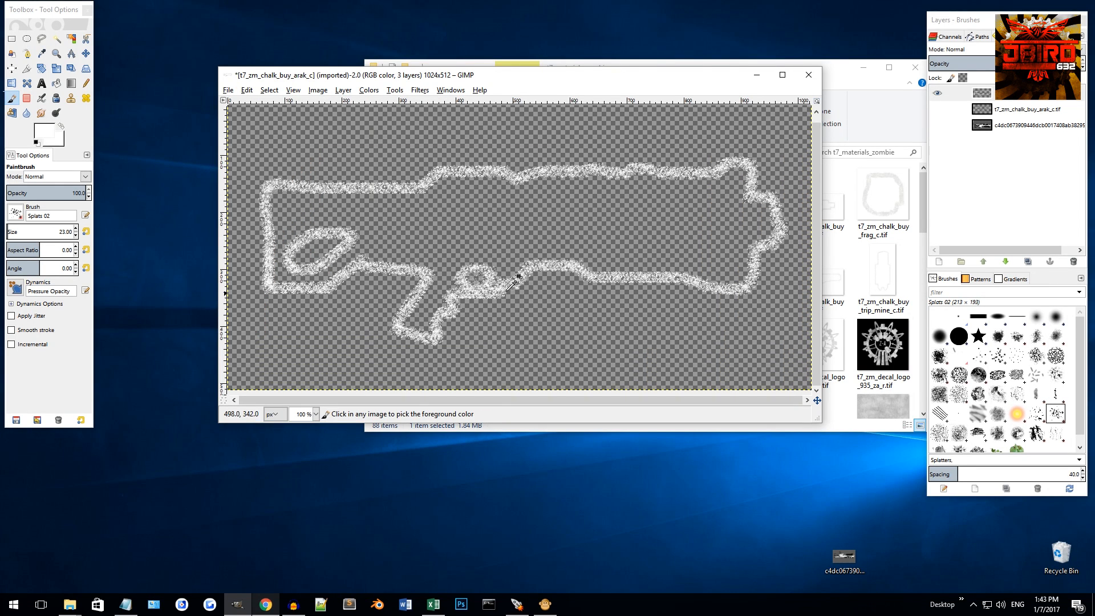
{"action": "scroll", "coordinate": [465, 280], "scroll_direction": "up", "scroll_amount": 1}
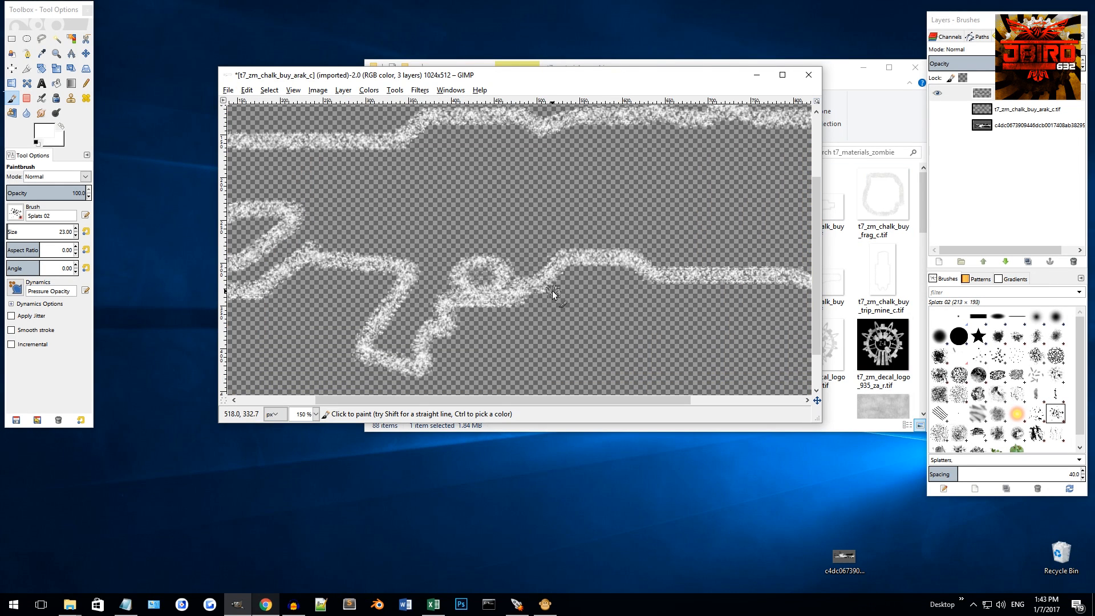
{"action": "scroll", "coordinate": [451, 260], "scroll_direction": "up", "scroll_amount": 3}
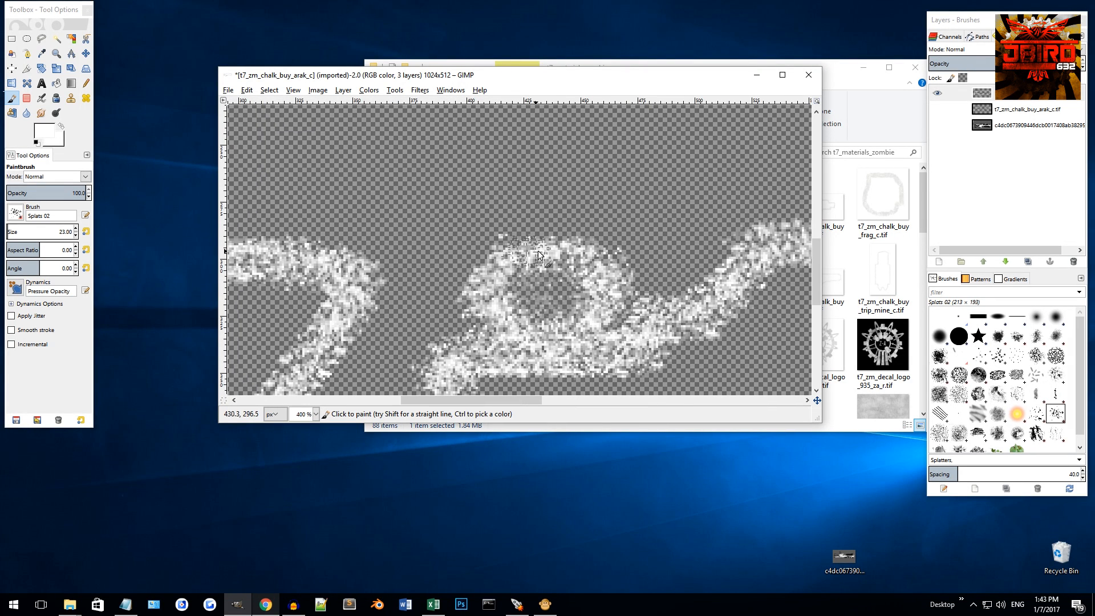
{"action": "right_click", "coordinate": [1018, 99]}
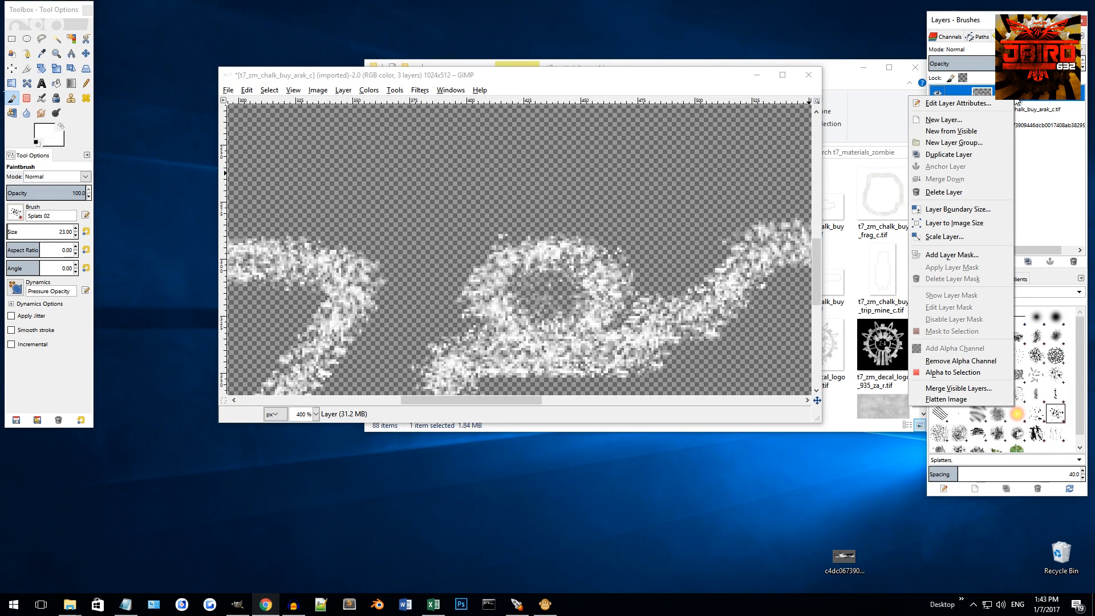
{"action": "left_click", "coordinate": [958, 155]}
{"action": "key", "text": "1"}
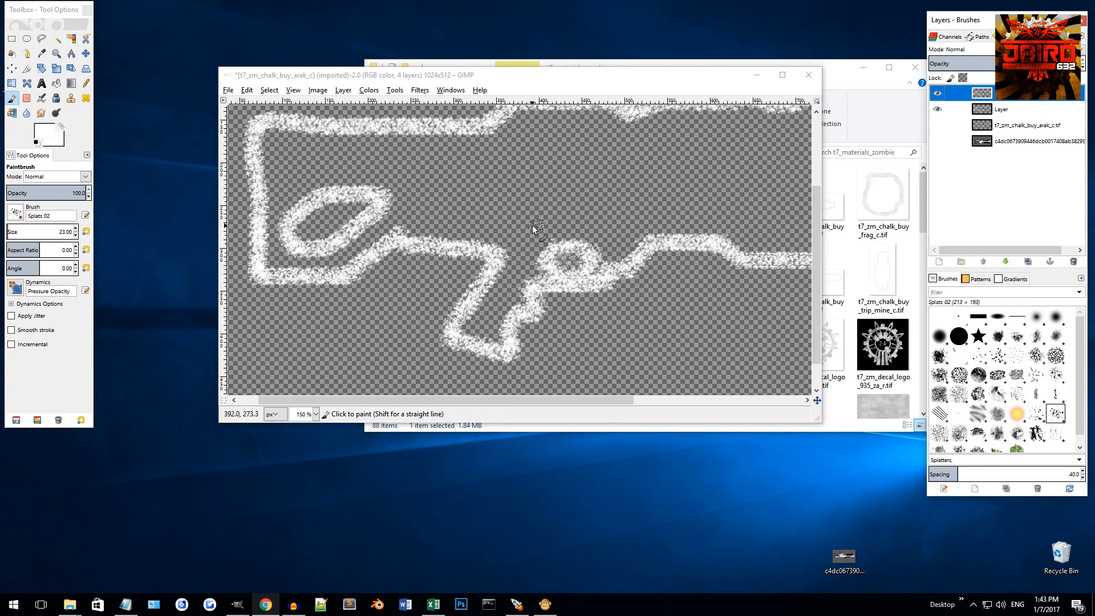
Step: Apply the simple Blur filter to the original chalk layer named Layer, beneath its duplicate
{"action": "left_click", "coordinate": [1019, 114]}
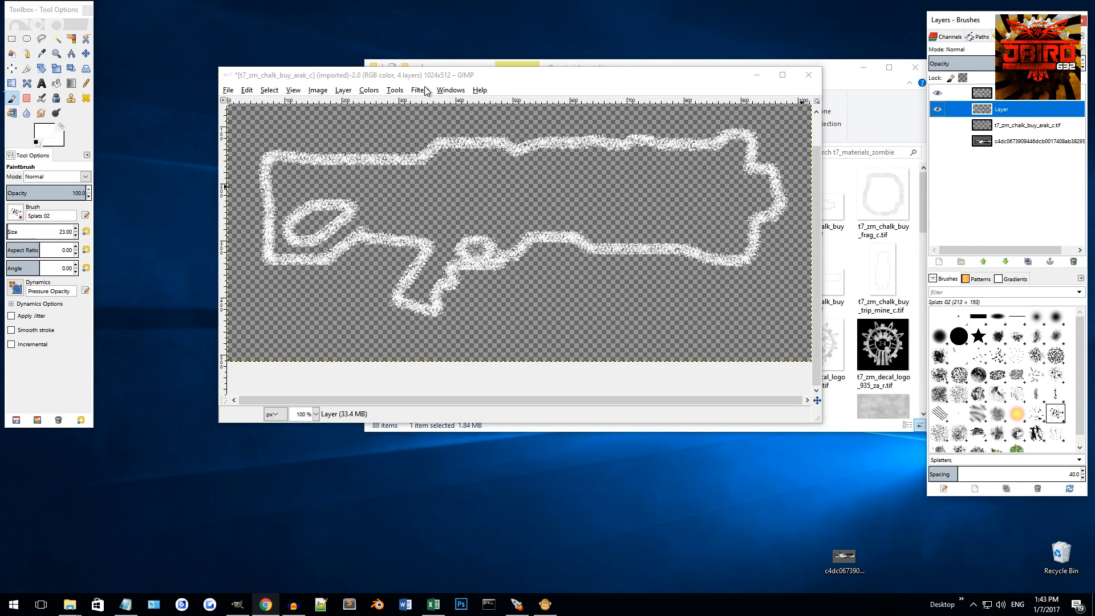
{"action": "left_click", "coordinate": [1013, 95]}
{"action": "left_click", "coordinate": [1005, 109]}
{"action": "left_click", "coordinate": [420, 91]}
{"action": "mouse_move", "coordinate": [448, 147]}
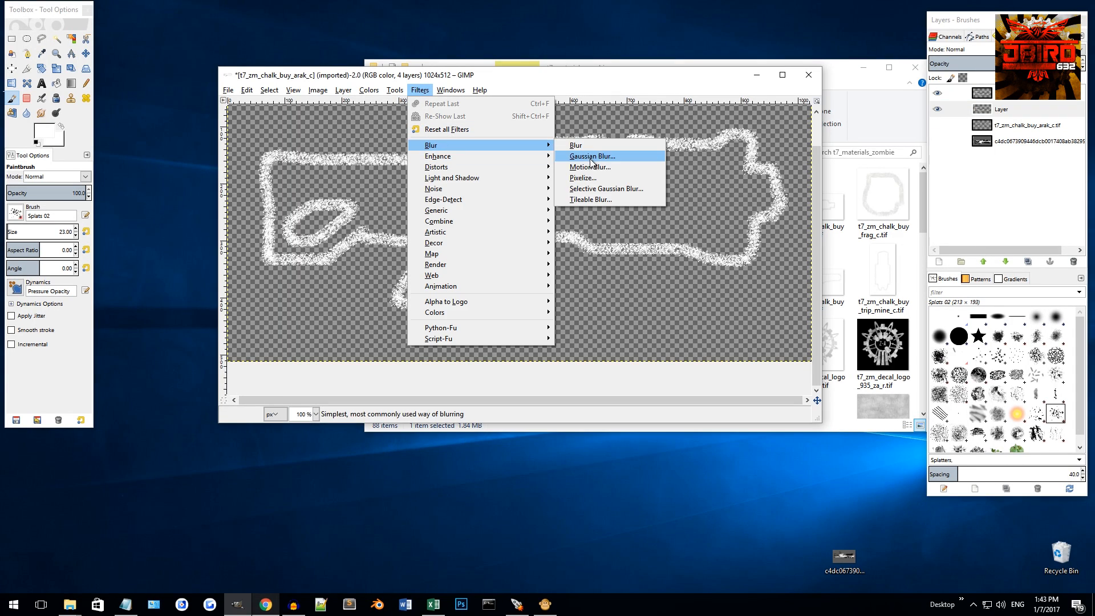
{"action": "left_click", "coordinate": [598, 145]}
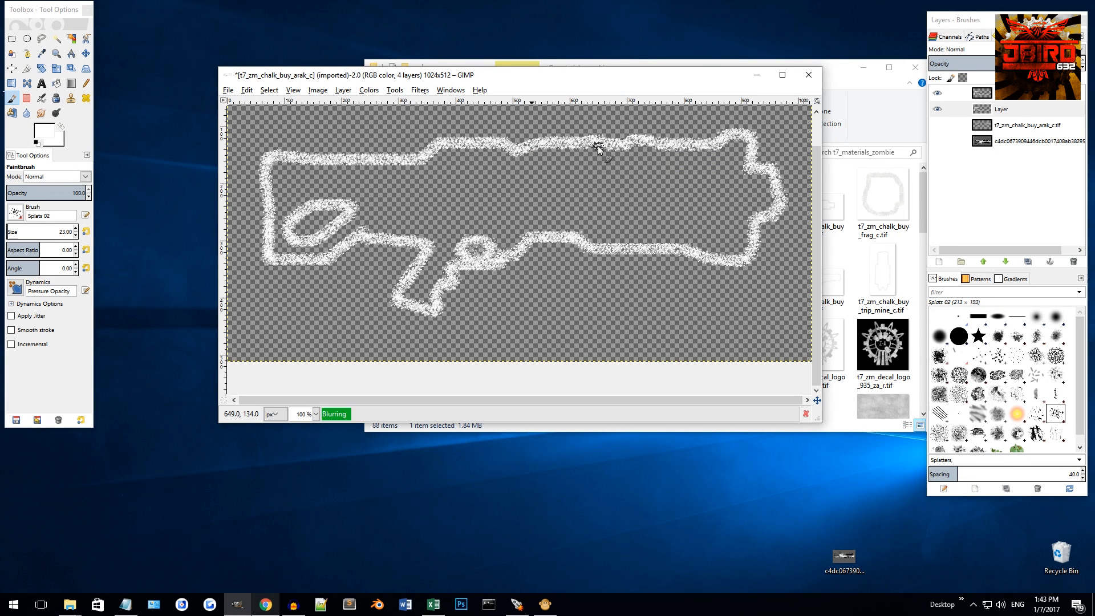
Step: Inspect the blurred chalk around the trigger guard up close, toggling the lower layer's visibility, and check the whole outline
{"action": "scroll", "coordinate": [476, 248], "scroll_direction": "up", "scroll_amount": 5, "text": "ctrl"}
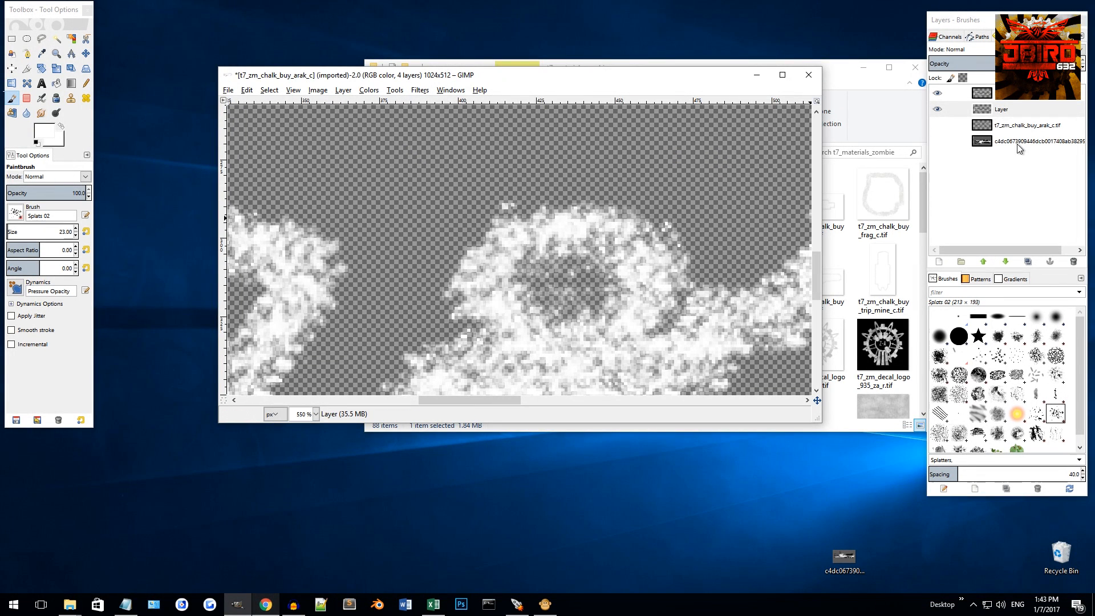
{"action": "left_click", "coordinate": [939, 110]}
{"action": "left_click", "coordinate": [940, 112]}
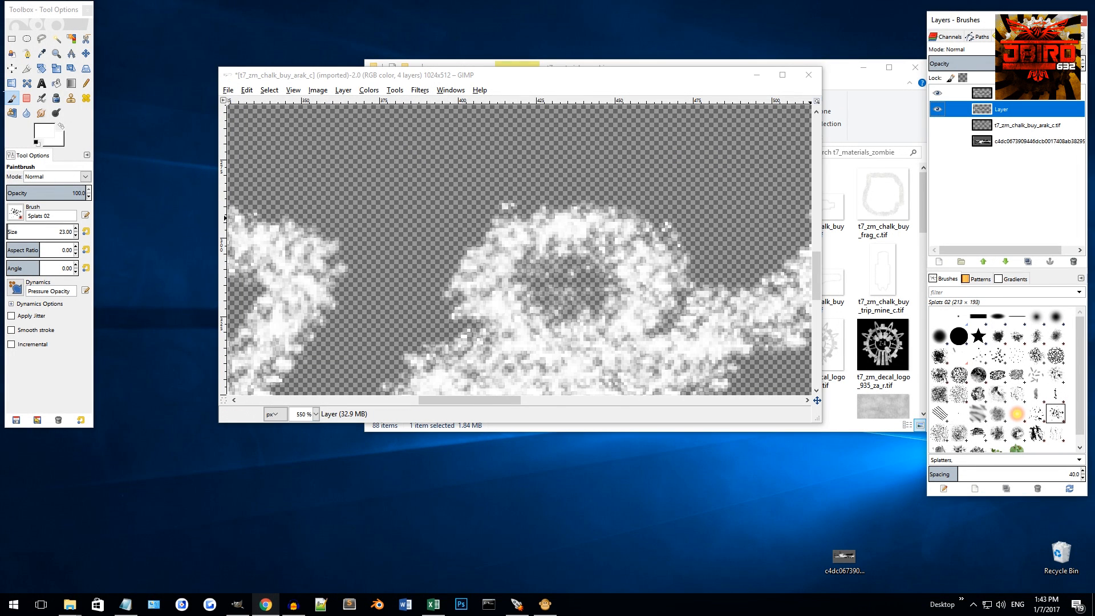
{"action": "left_click", "coordinate": [1076, 64]}
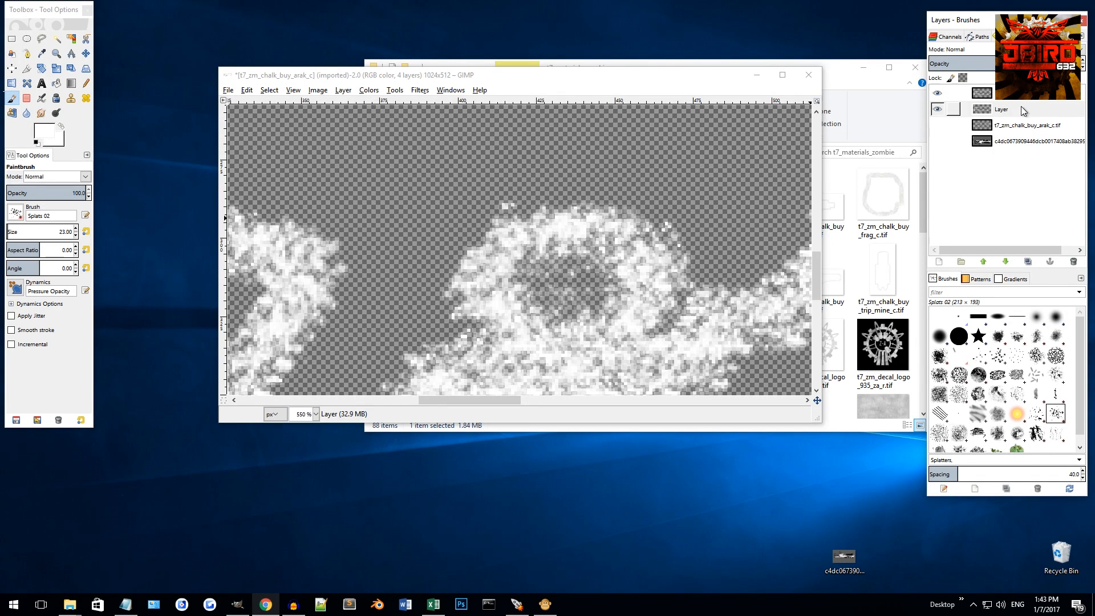
{"action": "scroll", "coordinate": [622, 172], "scroll_direction": "down", "scroll_amount": 6}
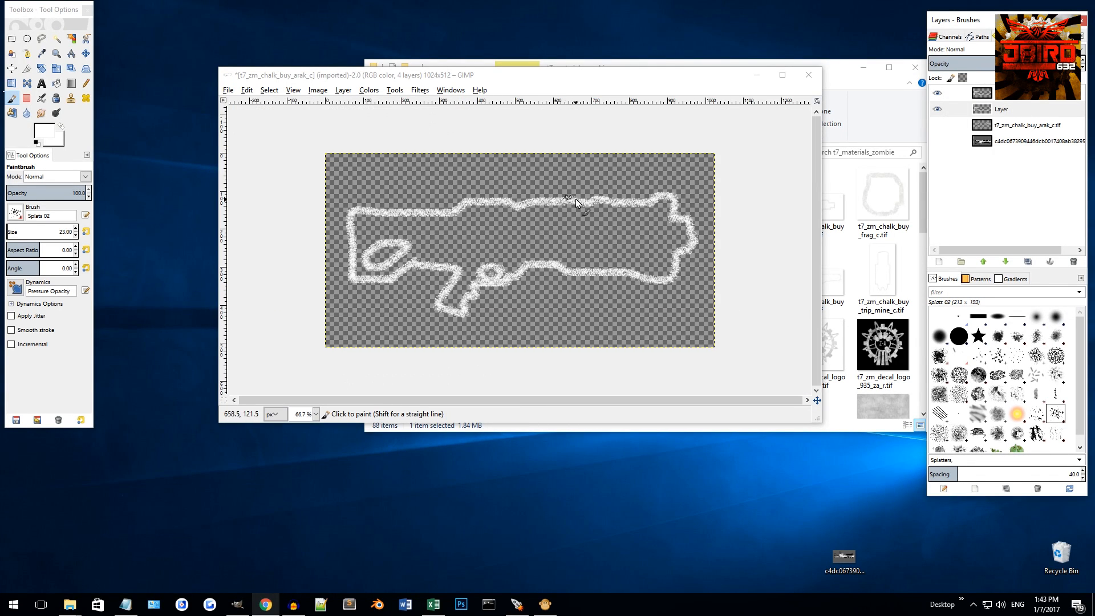
Step: Apply a Gaussian Blur with a radius of 8.0 px horizontally and vertically to the lower chalk layer
{"action": "scroll", "coordinate": [564, 201], "scroll_direction": "up", "scroll_amount": 2}
{"action": "left_click", "coordinate": [987, 109]}
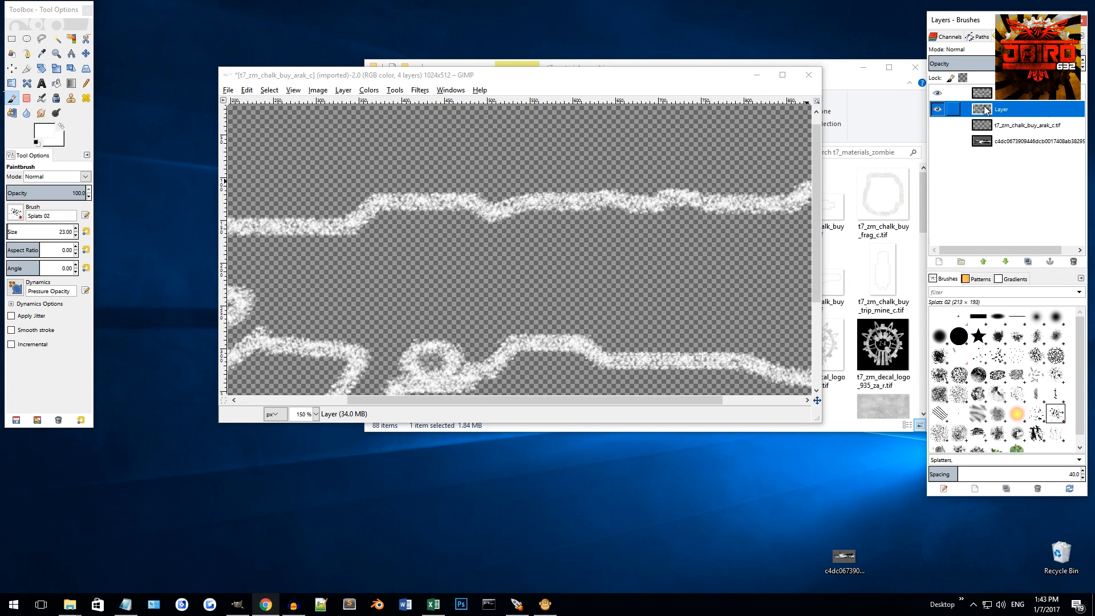
{"action": "left_click", "coordinate": [420, 91]}
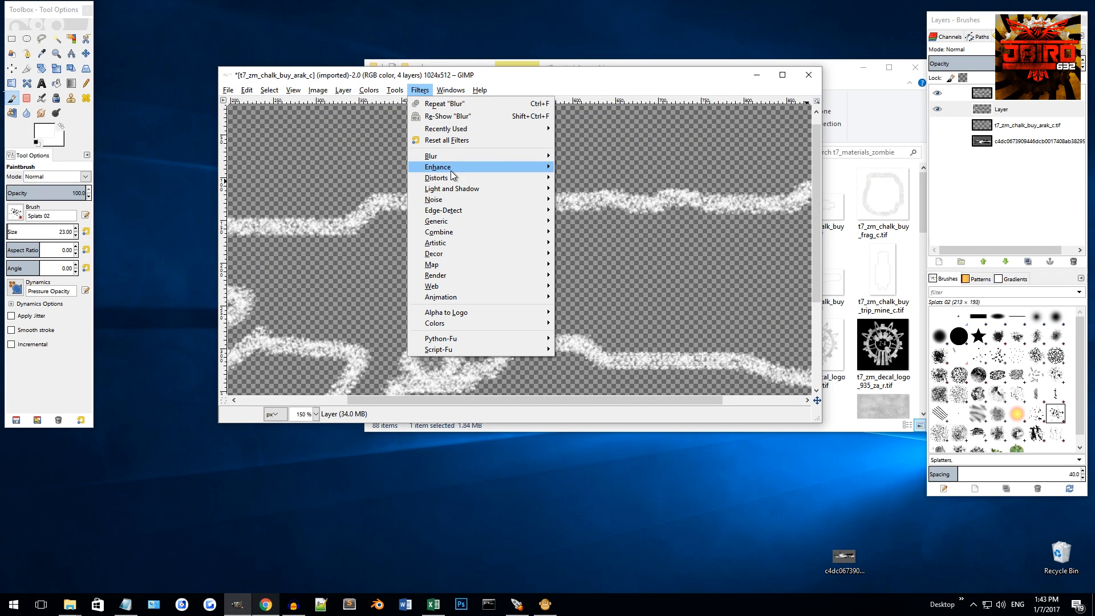
{"action": "mouse_move", "coordinate": [450, 155]}
{"action": "left_click", "coordinate": [605, 167]}
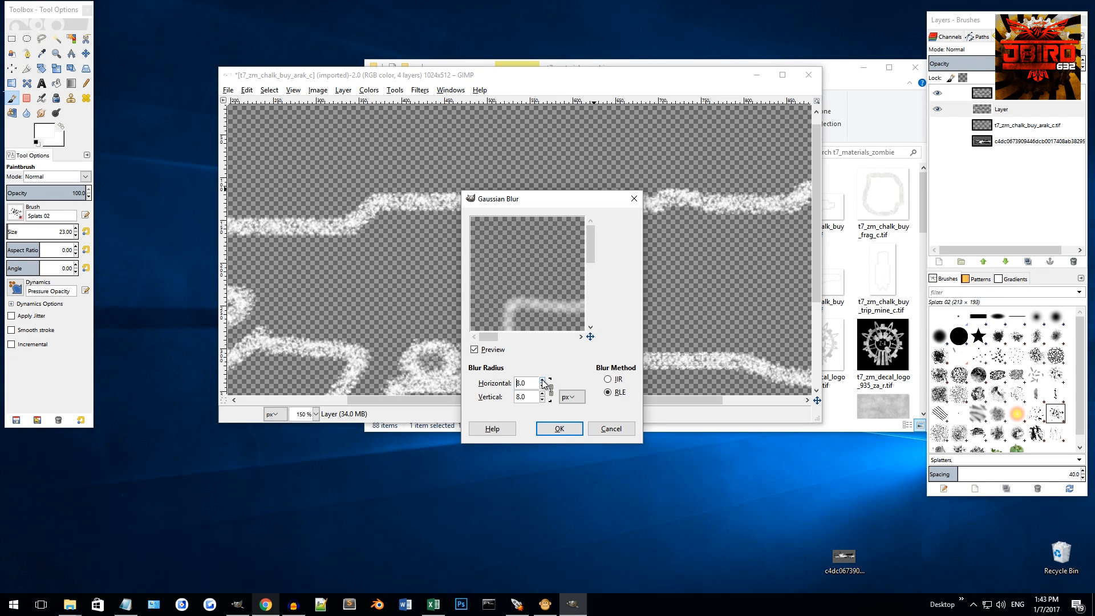
{"action": "left_click", "coordinate": [559, 429]}
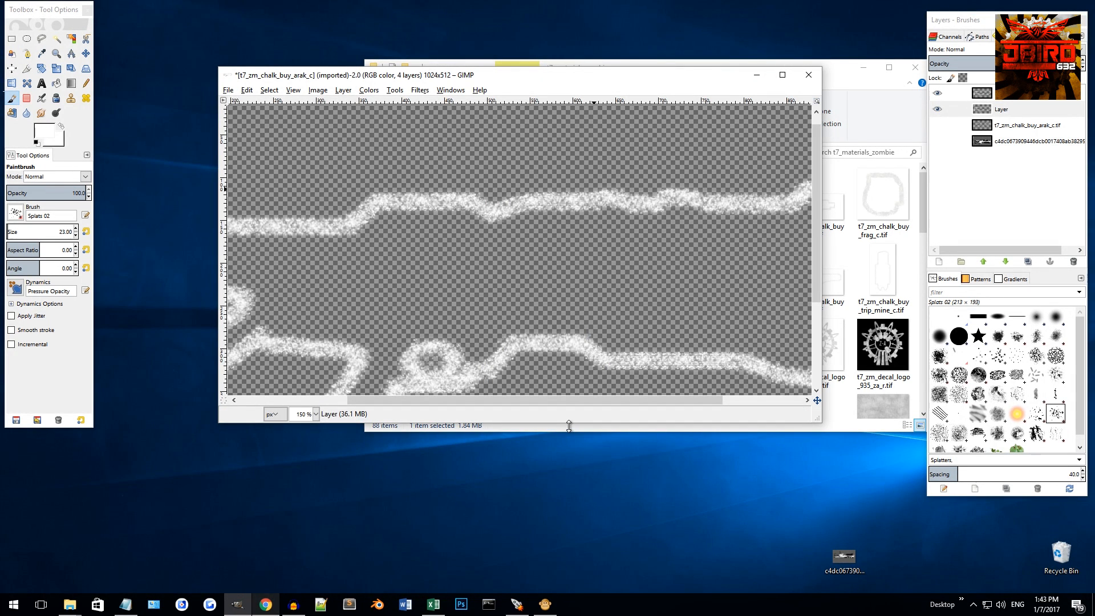
Step: Activate the Fuzzy Select tool for selecting an area around the chalk outline
{"action": "left_click", "coordinate": [419, 90]}
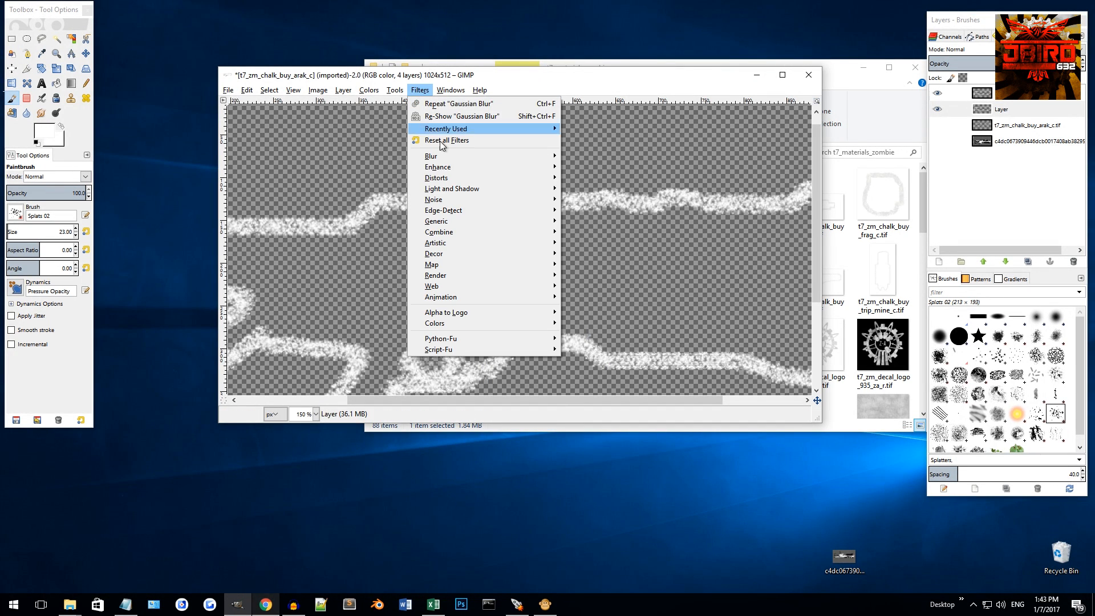
{"action": "left_click", "coordinate": [58, 44]}
{"action": "left_click", "coordinate": [56, 40]}
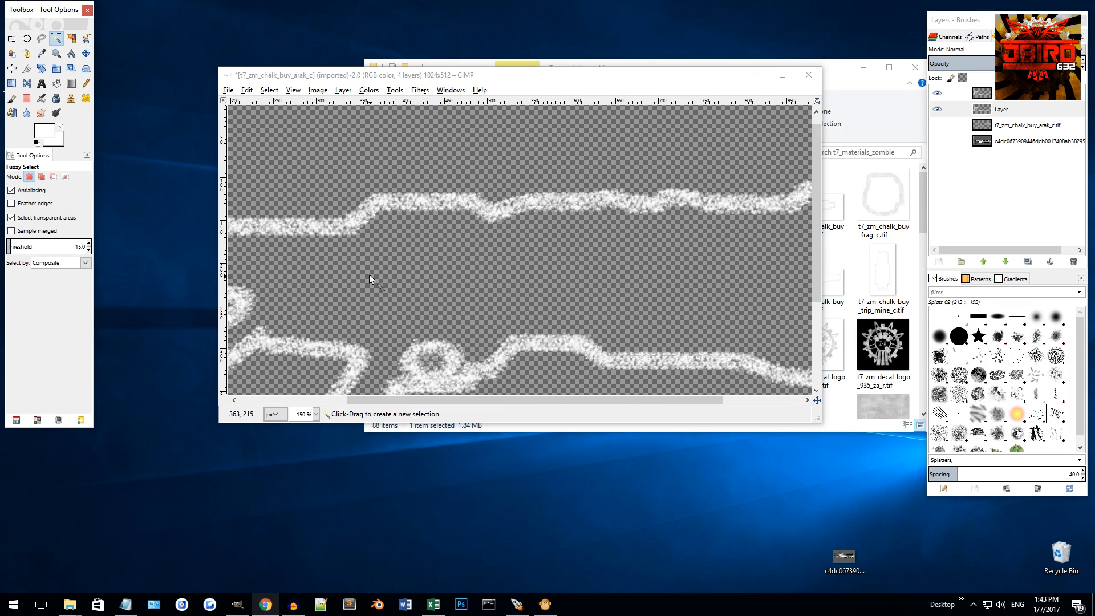
Step: Fuzzy-select the transparent areas inside and outside the gun outline, including the stock and trigger-guard holes, and invert the selection onto the chalk line
{"action": "scroll", "coordinate": [370, 278], "scroll_direction": "down", "scroll_amount": 3}
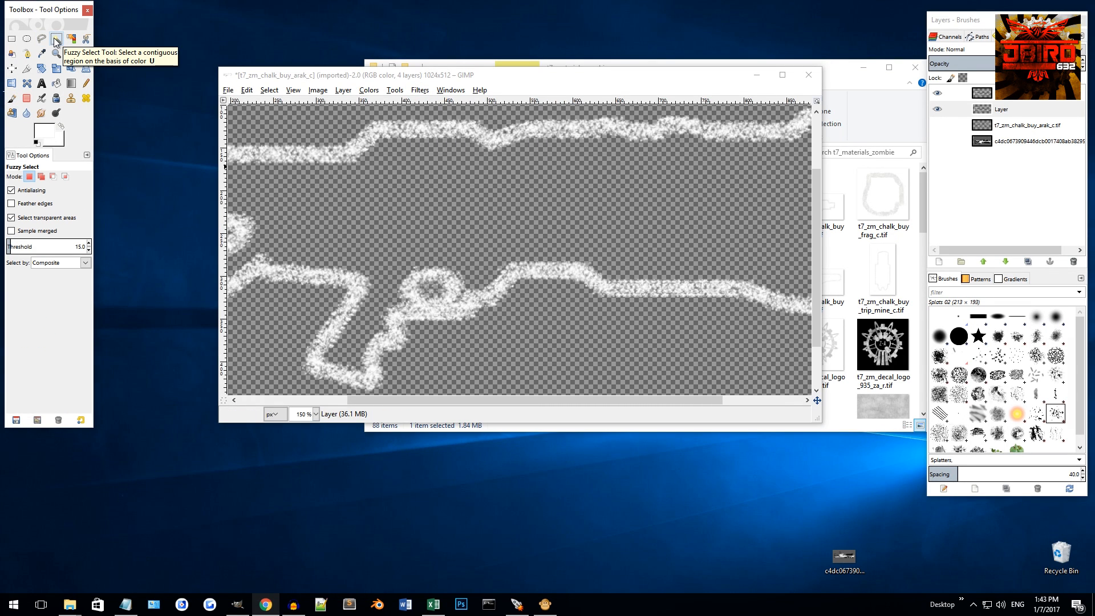
{"action": "mouse_move", "coordinate": [388, 197]}
{"action": "left_mouse_down"}
{"action": "mouse_move", "coordinate": [390, 228]}
{"action": "mouse_move", "coordinate": [389, 208]}
{"action": "left_mouse_up"}
{"action": "left_click", "coordinate": [556, 340], "text": "shift"}
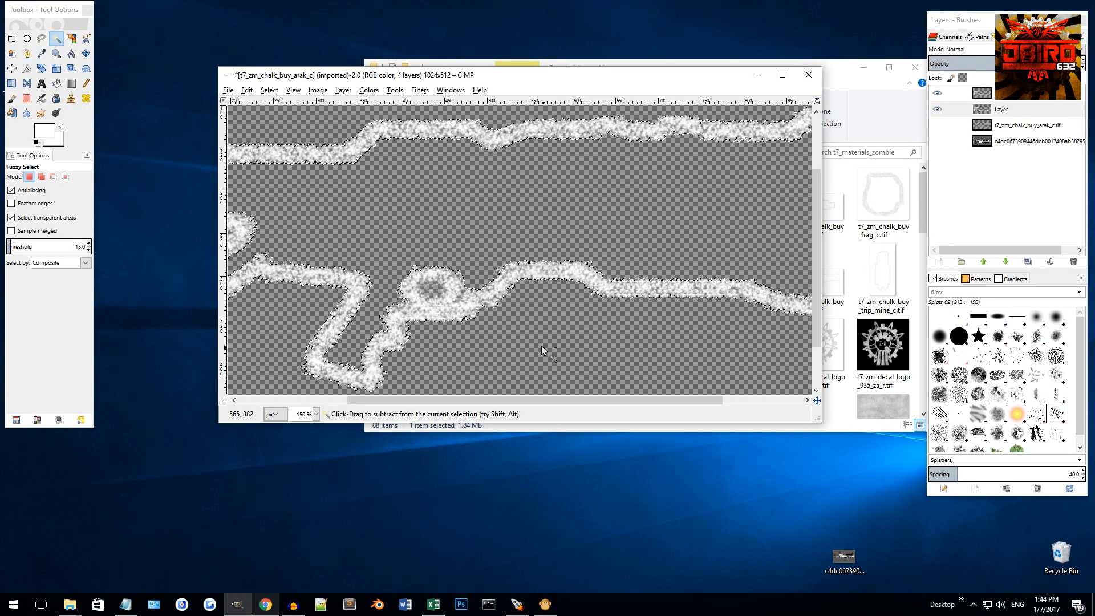
{"action": "scroll", "coordinate": [542, 346], "scroll_direction": "down", "scroll_amount": 2}
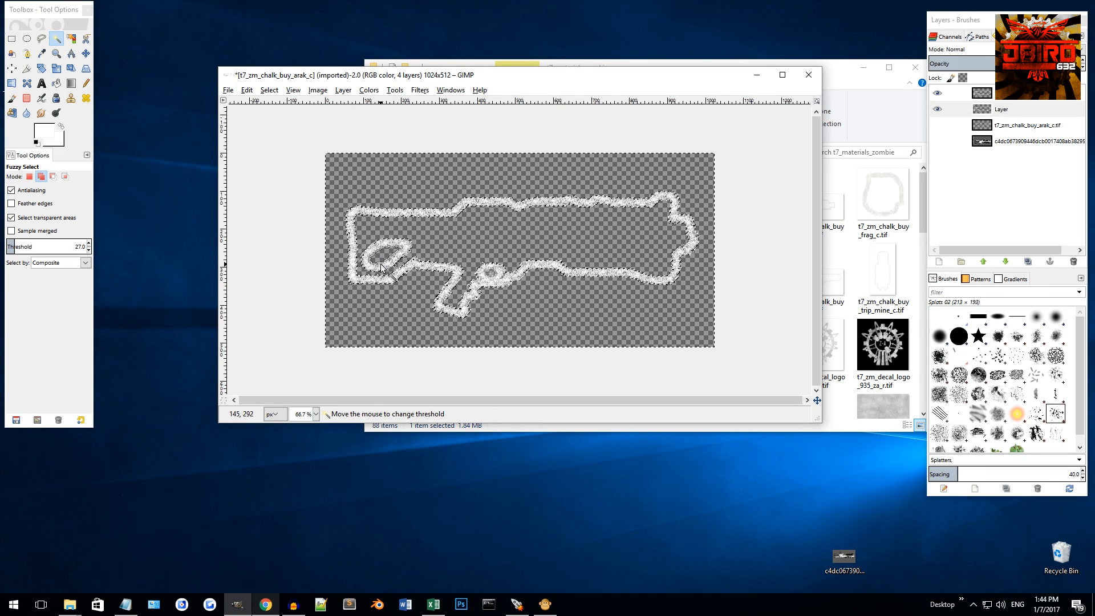
{"action": "scroll", "coordinate": [486, 279], "scroll_direction": "up", "scroll_amount": 3}
{"action": "left_click_drag", "start_coordinate": [487, 278], "coordinate": [473, 284]}
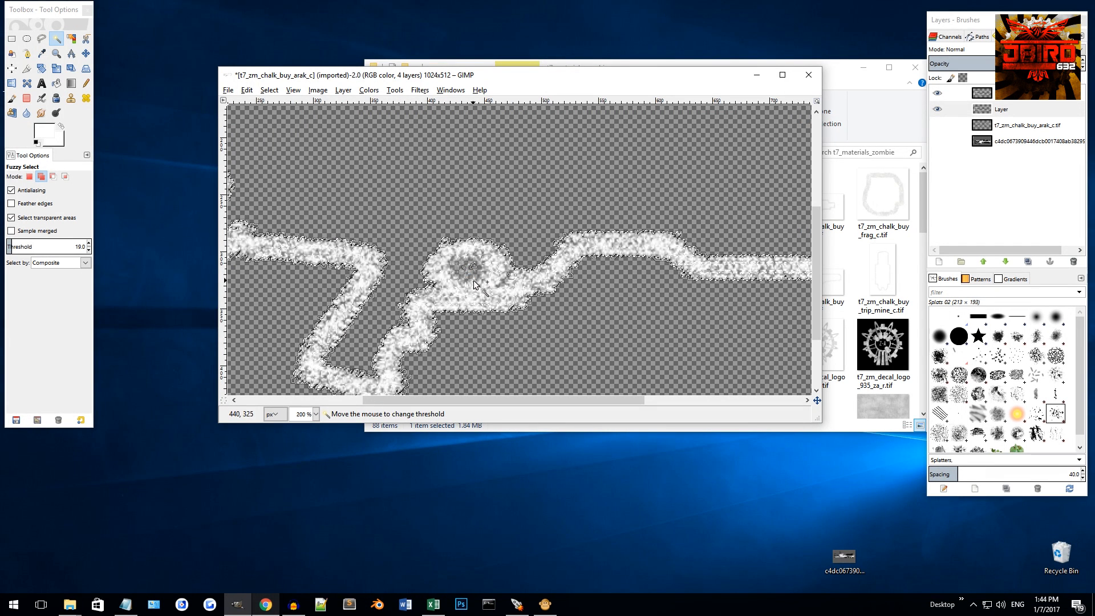
{"action": "left_click_drag", "start_coordinate": [496, 363], "coordinate": [472, 284]}
{"action": "left_click_drag", "start_coordinate": [516, 425], "coordinate": [515, 425]}
{"action": "scroll", "coordinate": [467, 295], "scroll_direction": "down", "scroll_amount": 1}
{"action": "scroll", "coordinate": [466, 294], "scroll_direction": "down", "scroll_amount": 3}
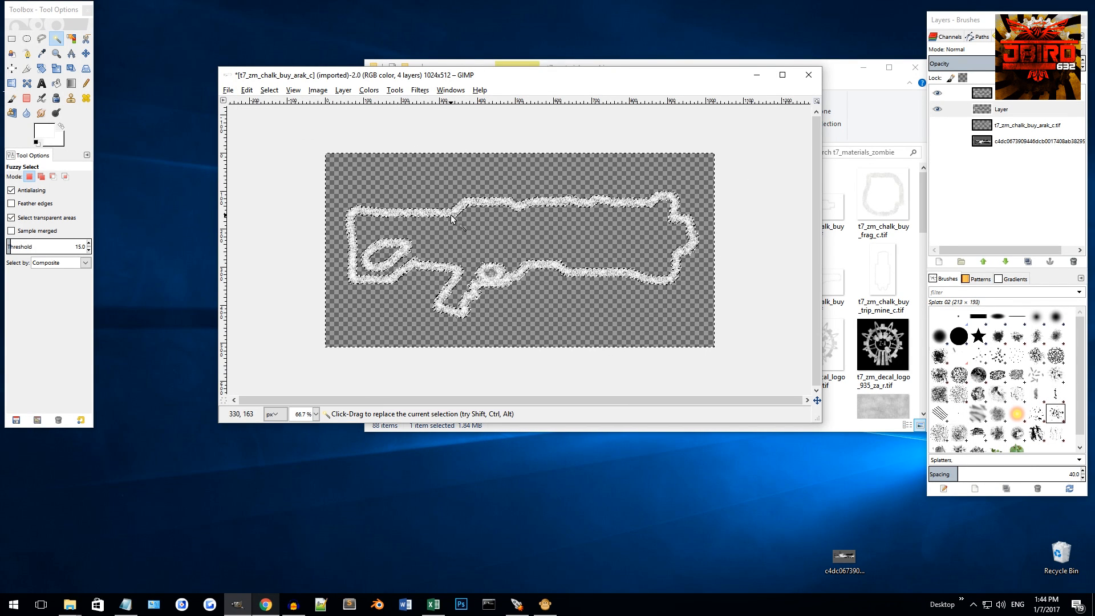
{"action": "left_click", "coordinate": [270, 90]}
{"action": "left_click", "coordinate": [271, 133]}
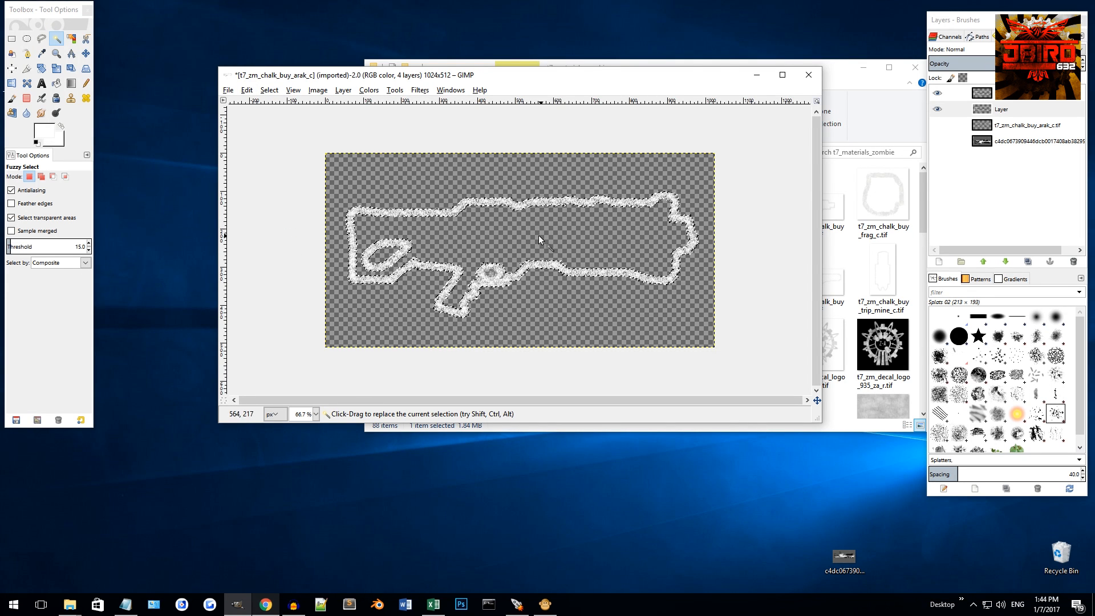
Step: Apply a Gaussian Blur with a 15 px horizontal and vertical radius to the selected chalk line on the layer named Layer
{"action": "key", "text": "1"}
{"action": "left_click", "coordinate": [1055, 109]}
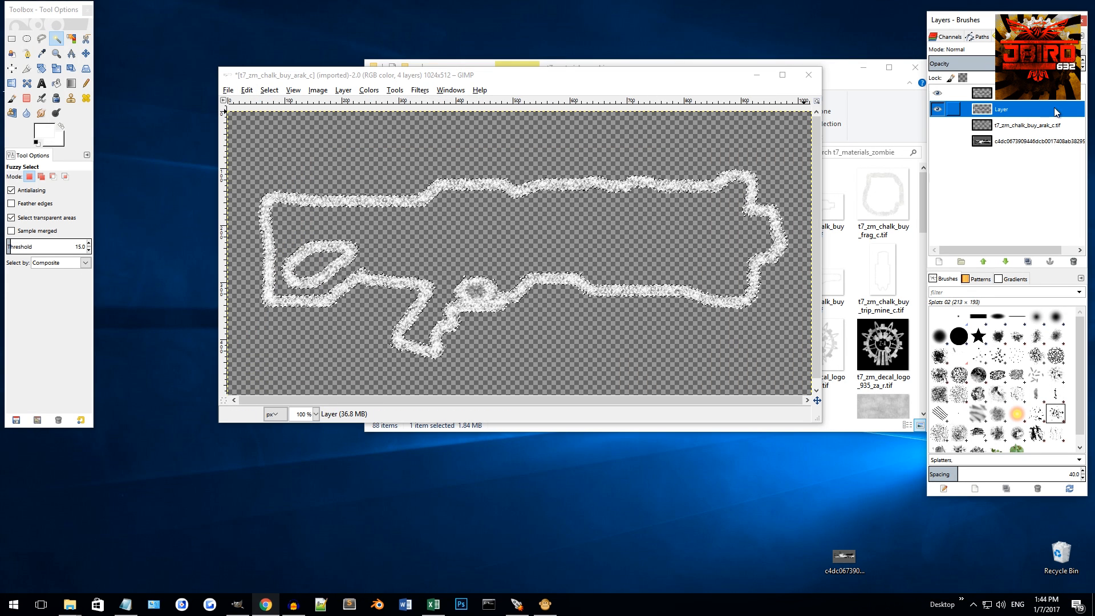
{"action": "left_click", "coordinate": [420, 90]}
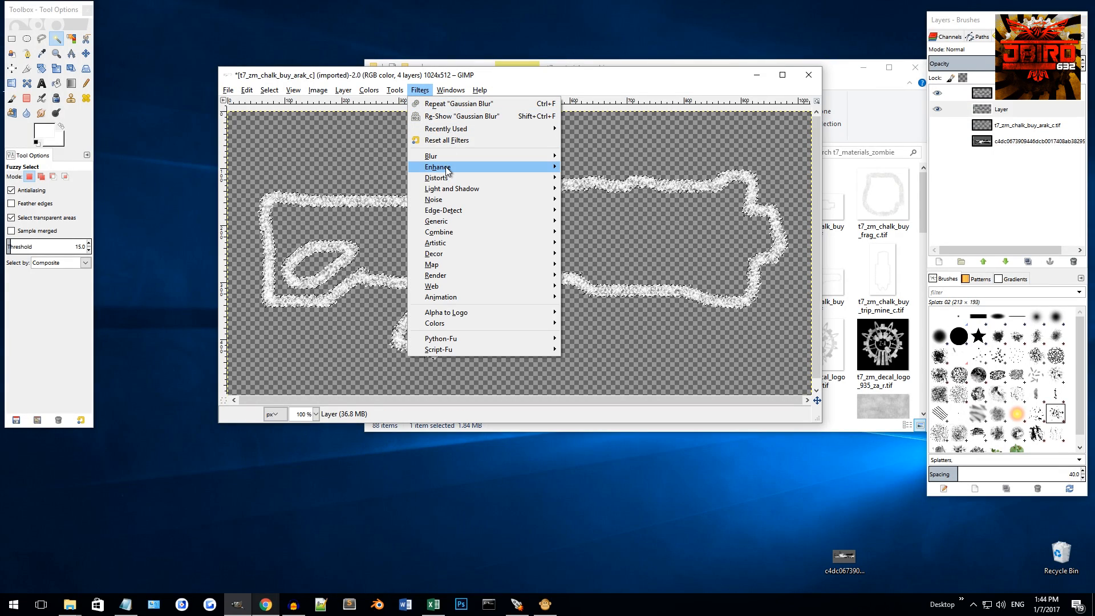
{"action": "mouse_move", "coordinate": [445, 160]}
{"action": "left_click", "coordinate": [633, 165]}
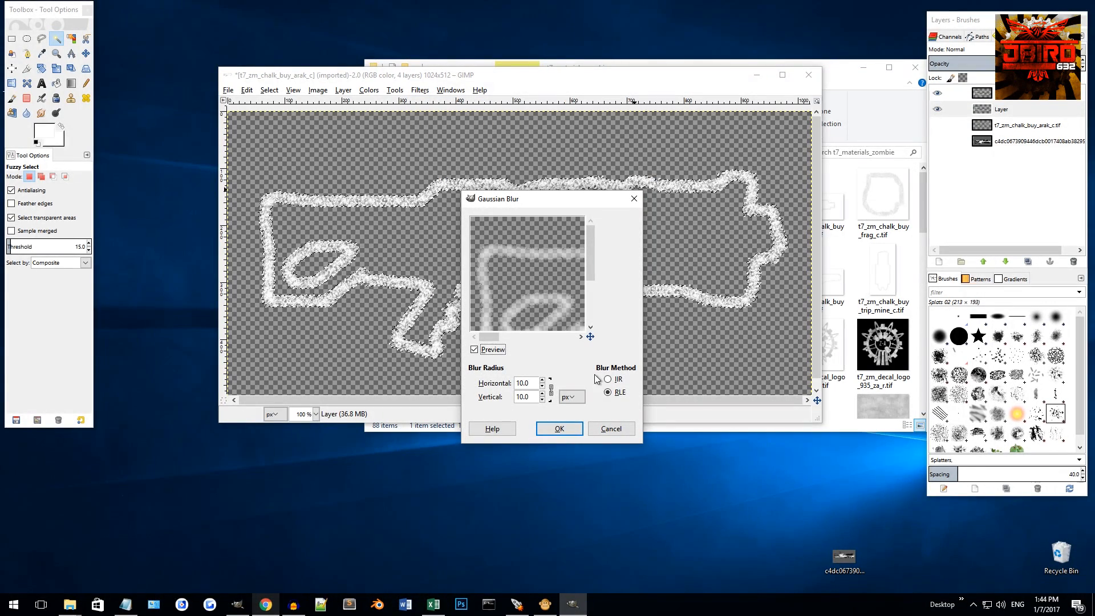
{"action": "left_click", "coordinate": [542, 380]}
{"action": "left_click", "coordinate": [542, 380]}
{"action": "left_click", "coordinate": [542, 380]}
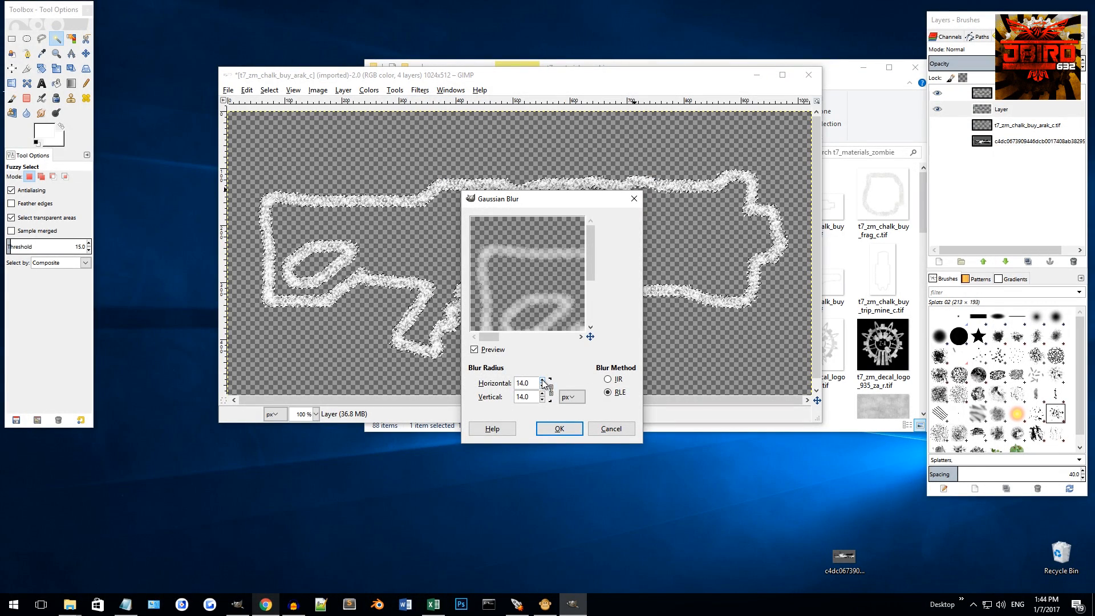
{"action": "left_click", "coordinate": [559, 429]}
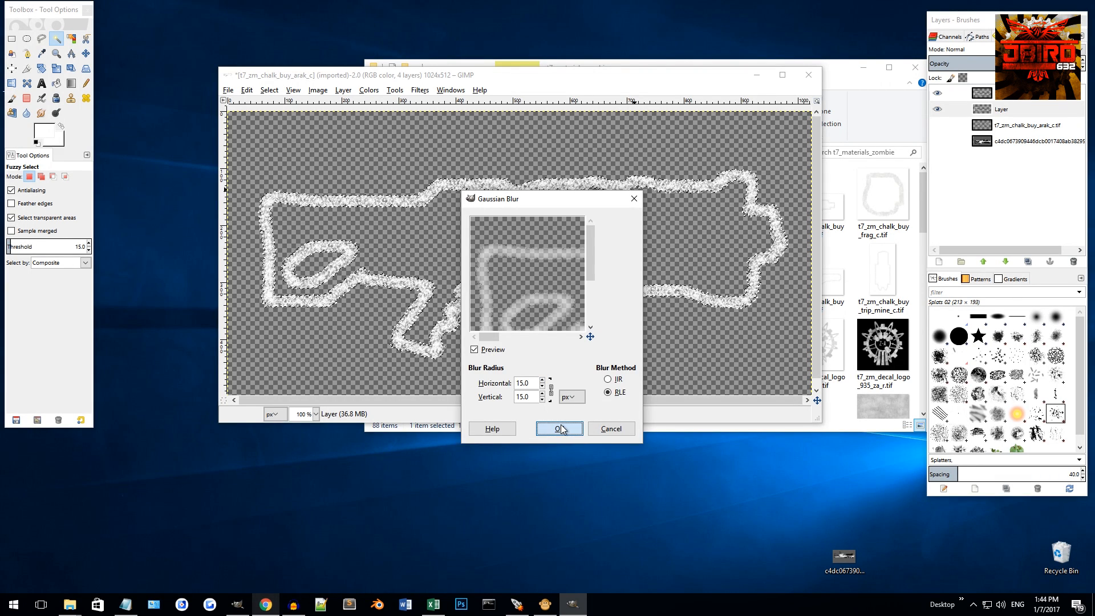
Step: Clear the selection around the chalk line with the Rectangle Select tool
{"action": "scroll", "coordinate": [707, 301], "scroll_direction": "up", "scroll_amount": 2}
{"action": "scroll", "coordinate": [710, 301], "scroll_direction": "up", "scroll_amount": 2}
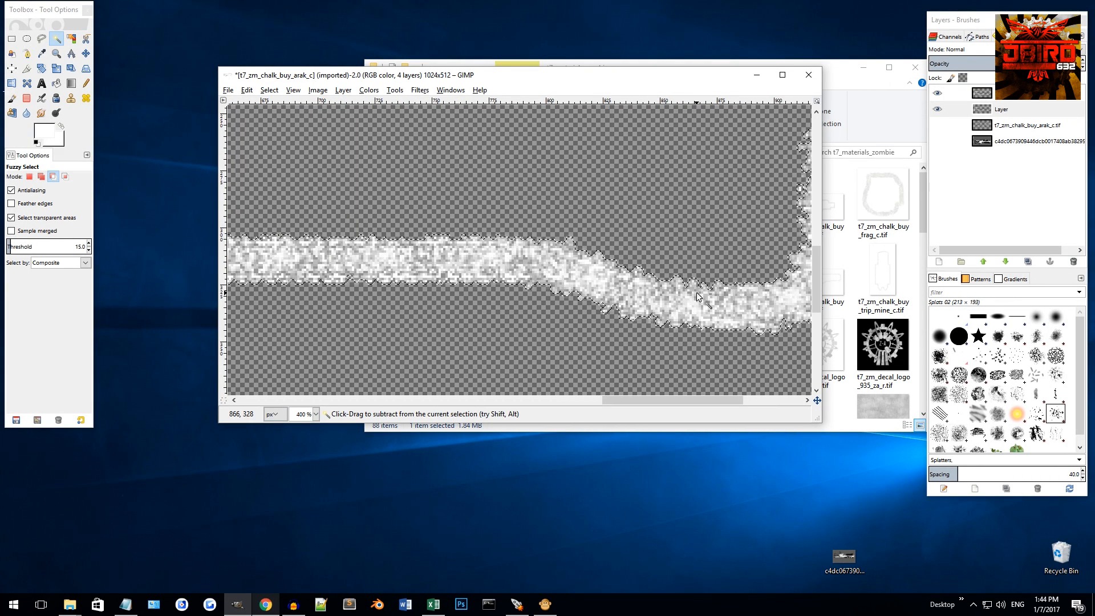
{"action": "left_click", "coordinate": [11, 39]}
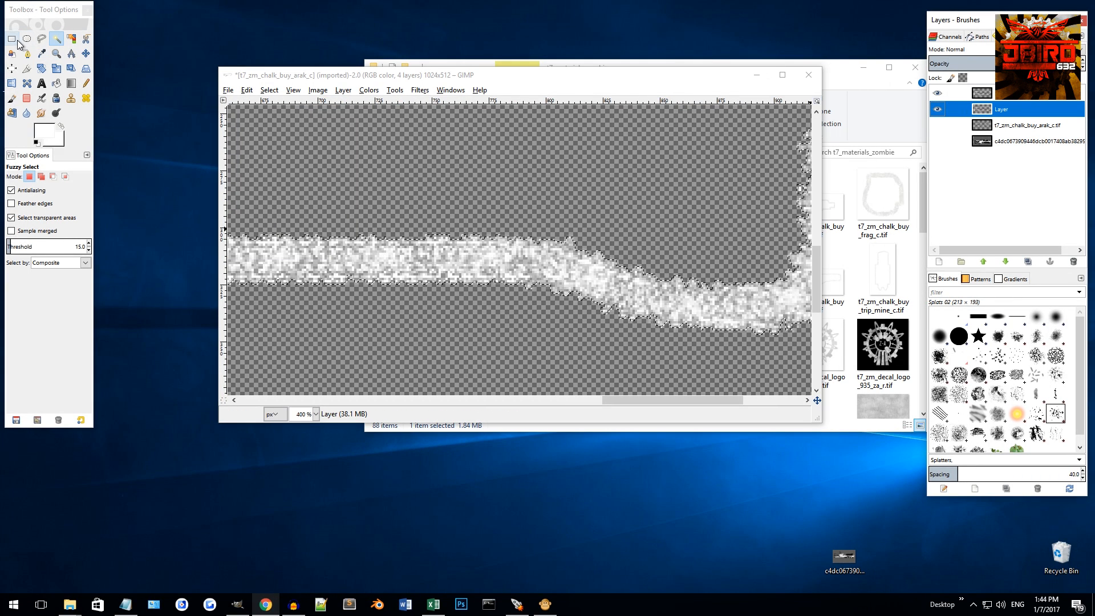
{"action": "left_click", "coordinate": [513, 175]}
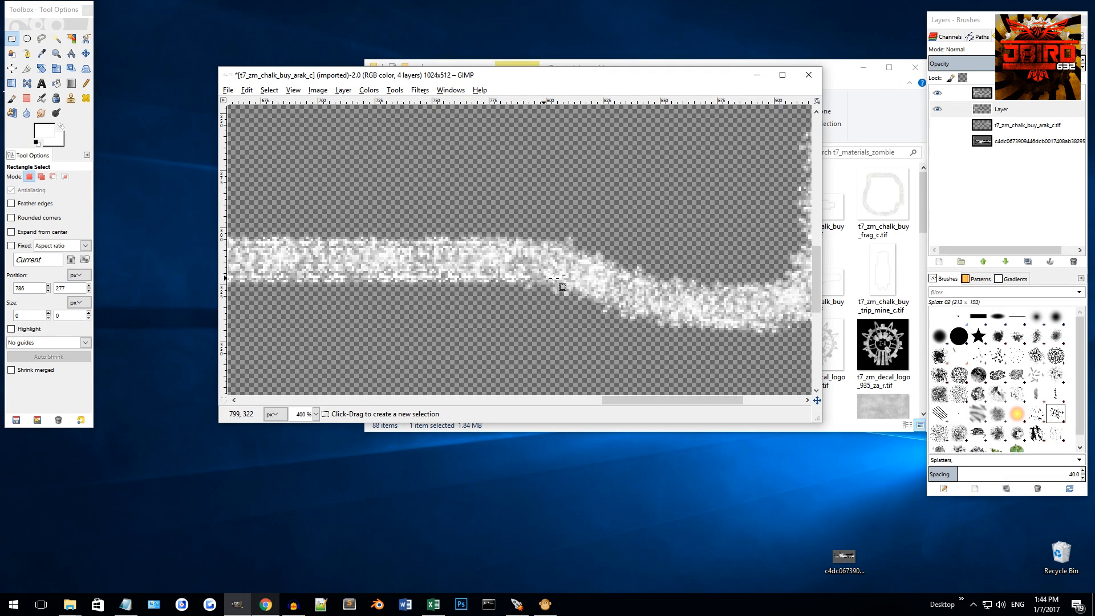
{"action": "scroll", "coordinate": [529, 276], "scroll_direction": "down", "scroll_amount": 2}
Step: Duplicate the layer named Layer and lower the opacity of the duplicate
{"action": "left_click", "coordinate": [1052, 102]}
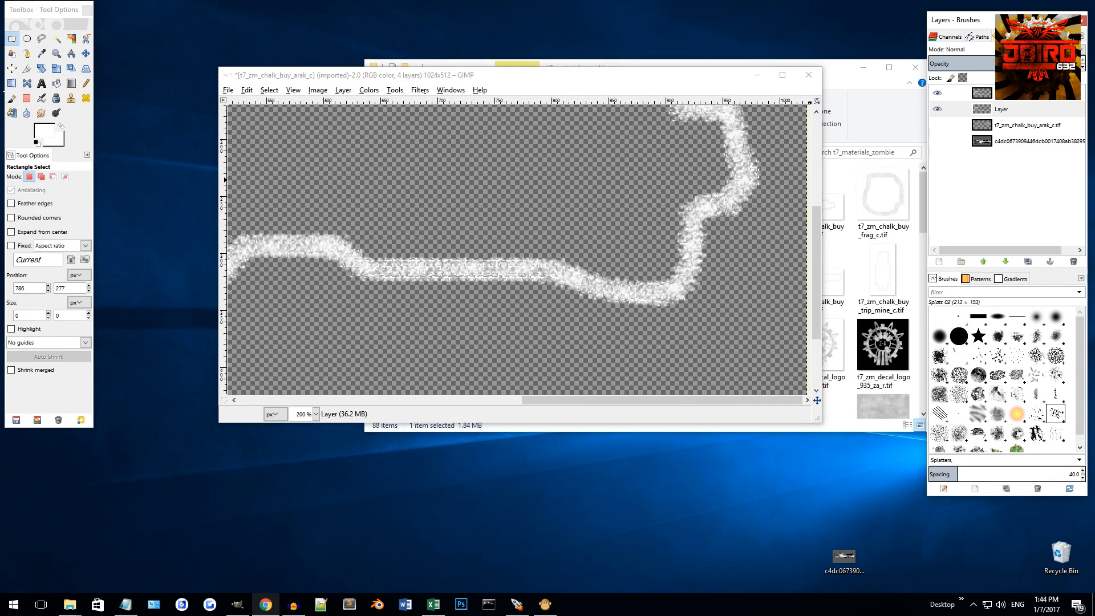
{"action": "right_click", "coordinate": [990, 107]}
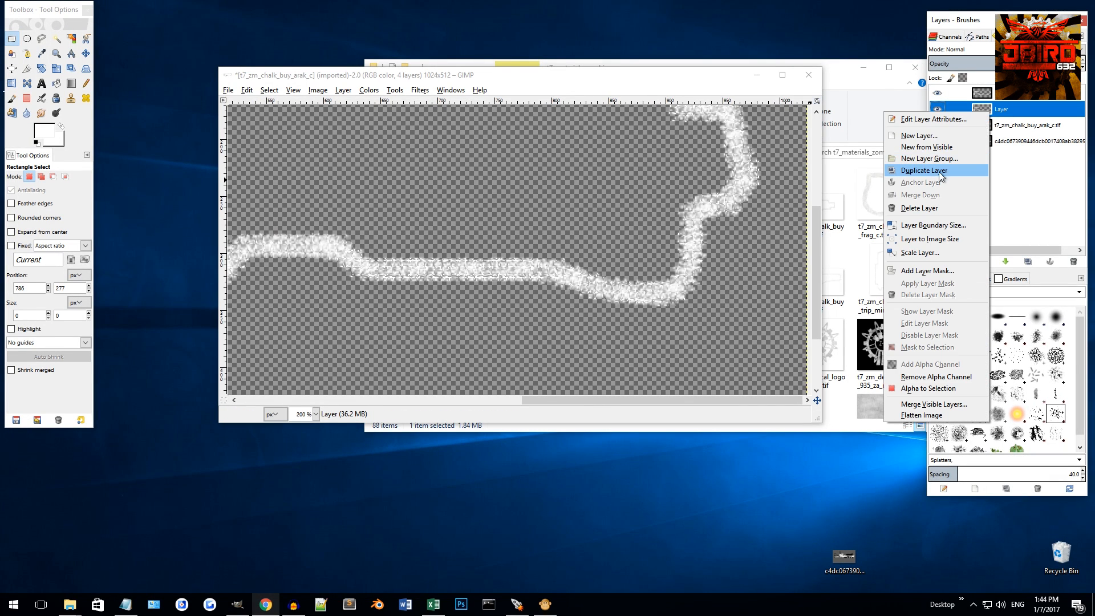
{"action": "left_click", "coordinate": [941, 174]}
{"action": "scroll", "coordinate": [662, 197], "scroll_direction": "down", "scroll_amount": 2}
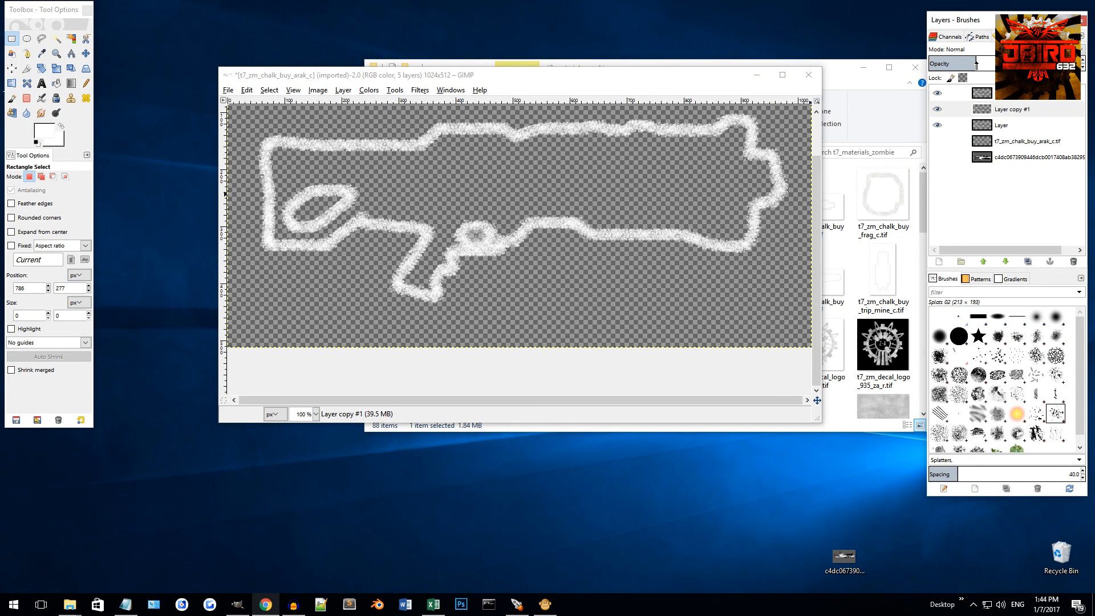
{"action": "mouse_move", "coordinate": [976, 64]}
{"action": "left_mouse_down"}
{"action": "mouse_move", "coordinate": [1027, 64]}
{"action": "mouse_move", "coordinate": [974, 64]}
{"action": "left_mouse_up"}
Step: Merge Layer copy #1 down into Layer, and merge the topmost layer copy down onto the result
{"action": "left_click", "coordinate": [1016, 126]}
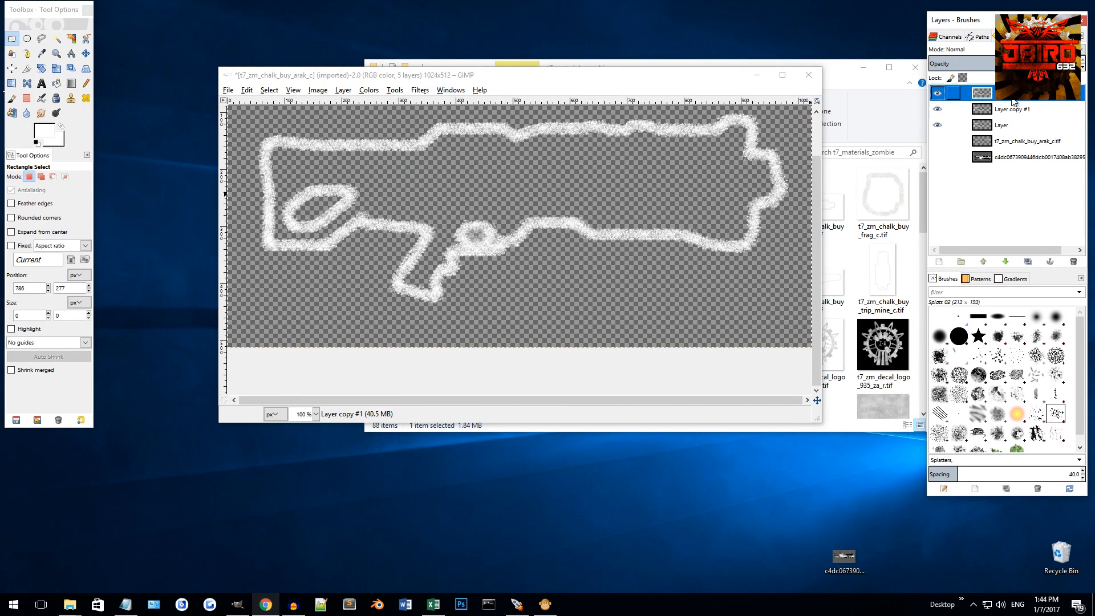
{"action": "left_click", "coordinate": [1015, 109]}
{"action": "right_click", "coordinate": [1017, 109]}
{"action": "left_click", "coordinate": [1022, 103]}
{"action": "left_click", "coordinate": [1003, 128]}
{"action": "left_click", "coordinate": [1008, 110]}
{"action": "left_click", "coordinate": [1011, 96]}
{"action": "left_click", "coordinate": [1010, 113]}
{"action": "right_click", "coordinate": [1011, 111]}
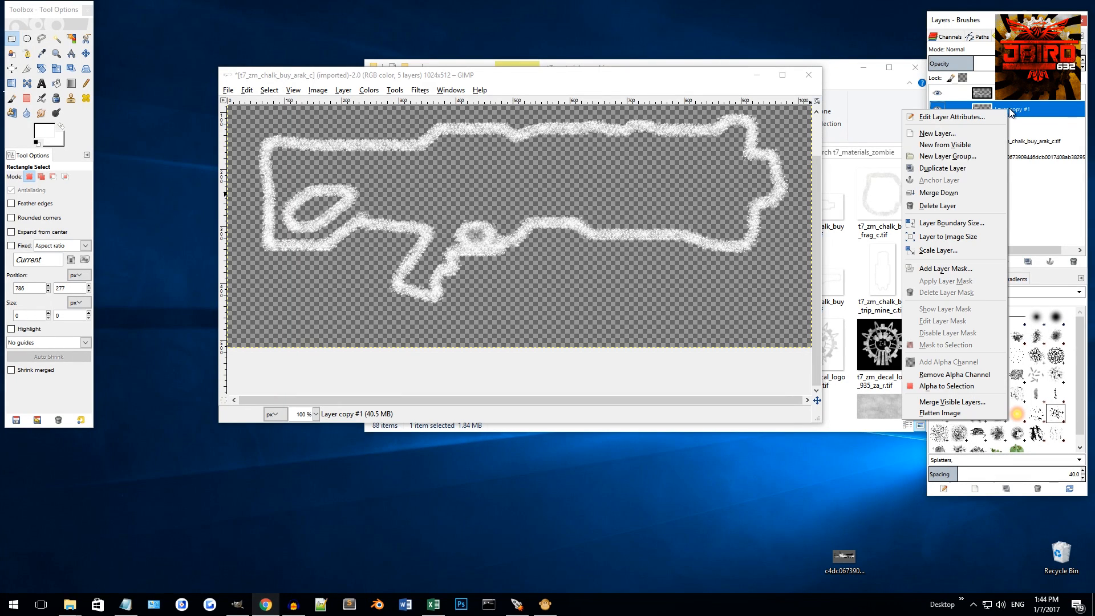
{"action": "left_click", "coordinate": [949, 194]}
{"action": "right_click", "coordinate": [1003, 100]}
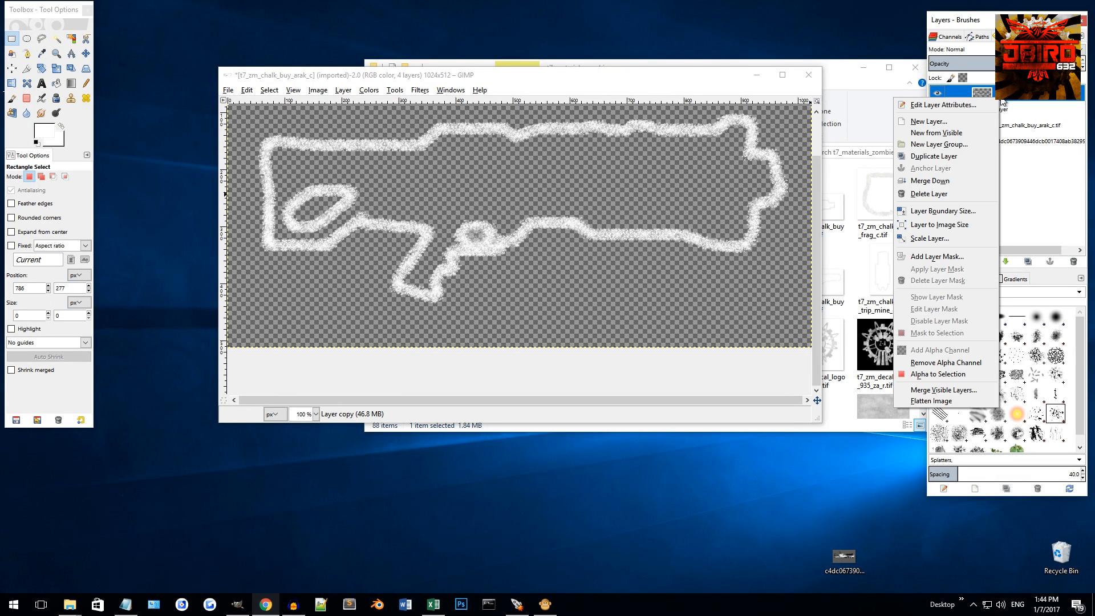
{"action": "left_click", "coordinate": [956, 181]}
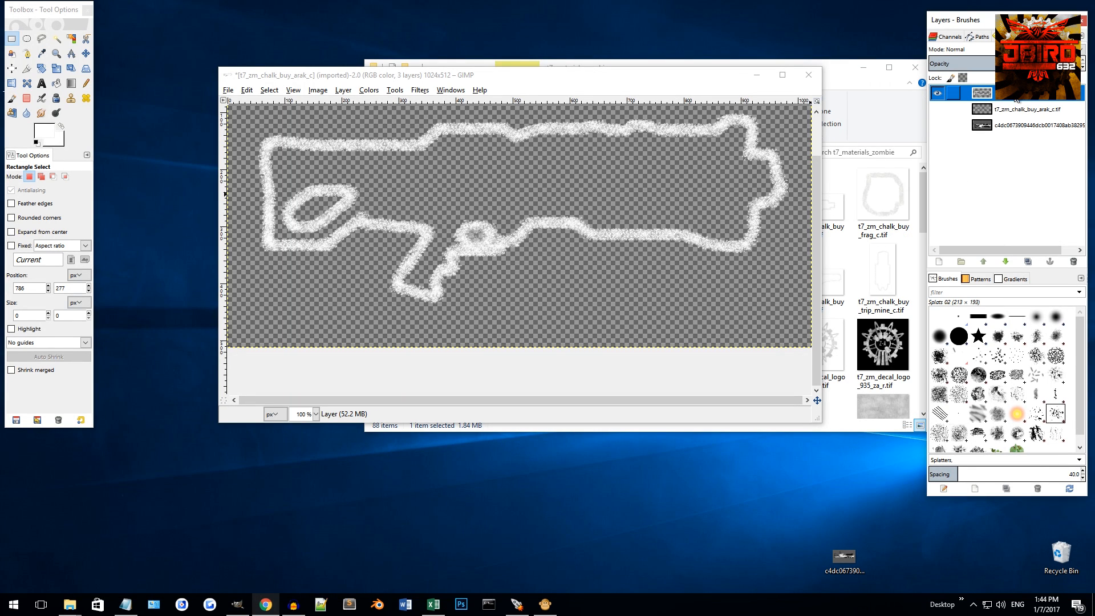
Step: Toggle the merged outline layer's visibility and show the t7_zm_chalk_buy_arak_c.tif layer beneath it for comparison
{"action": "left_click", "coordinate": [943, 94]}
{"action": "left_click", "coordinate": [942, 94]}
{"action": "left_click", "coordinate": [941, 95]}
{"action": "left_click", "coordinate": [939, 95]}
{"action": "left_click", "coordinate": [938, 109]}
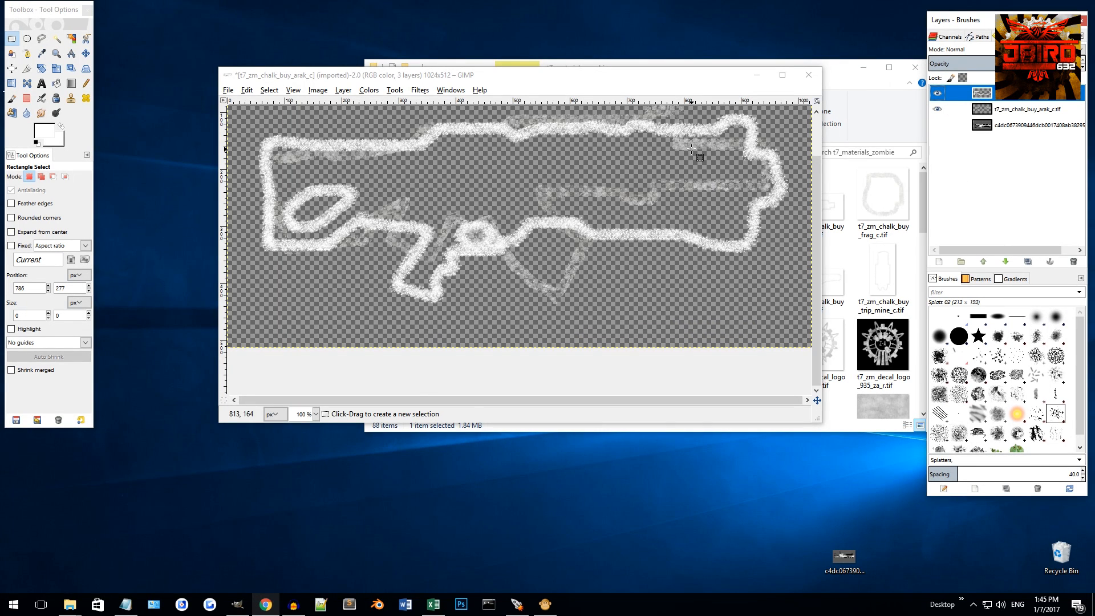
Step: Lower the merged outline layer's opacity to match the faintness of the original chalk texture
{"action": "scroll", "coordinate": [736, 179], "scroll_direction": "up", "scroll_amount": 2}
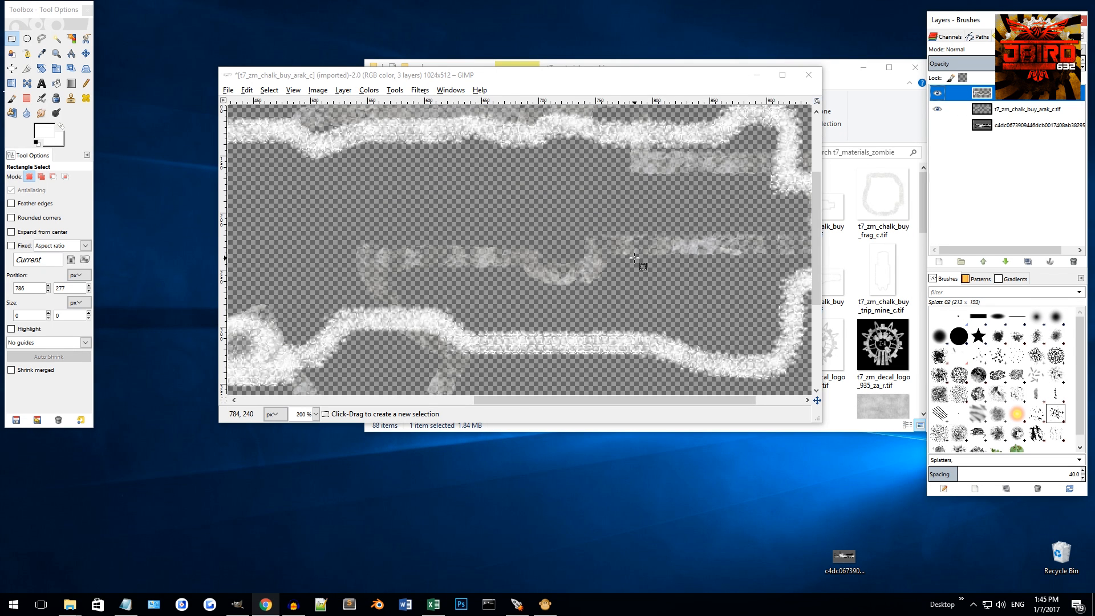
{"action": "scroll", "coordinate": [634, 258], "scroll_direction": "right", "scroll_amount": 3}
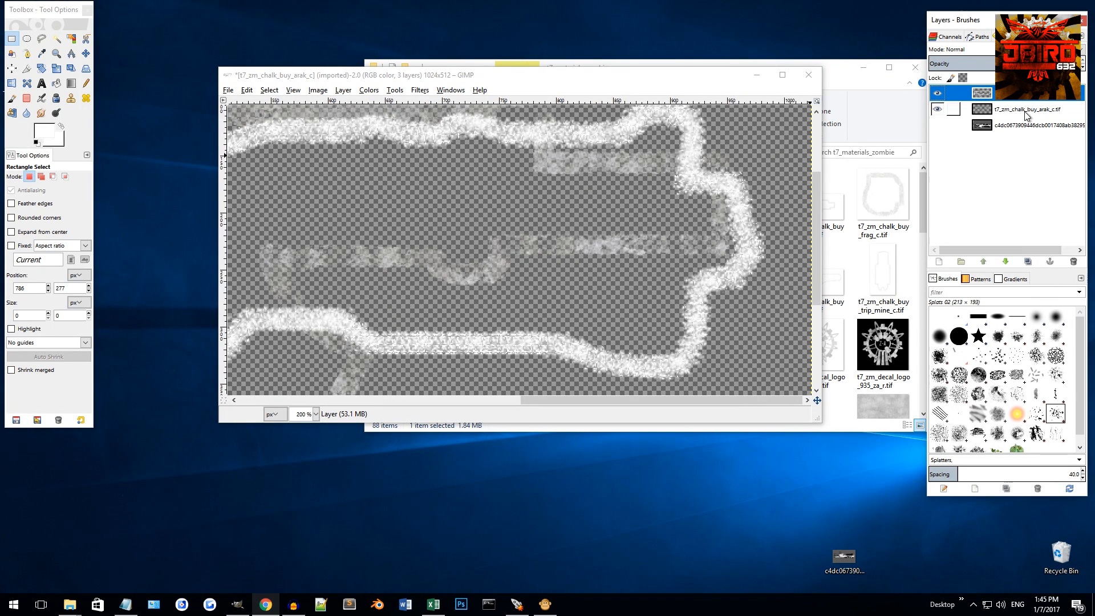
{"action": "left_click", "coordinate": [1031, 64]}
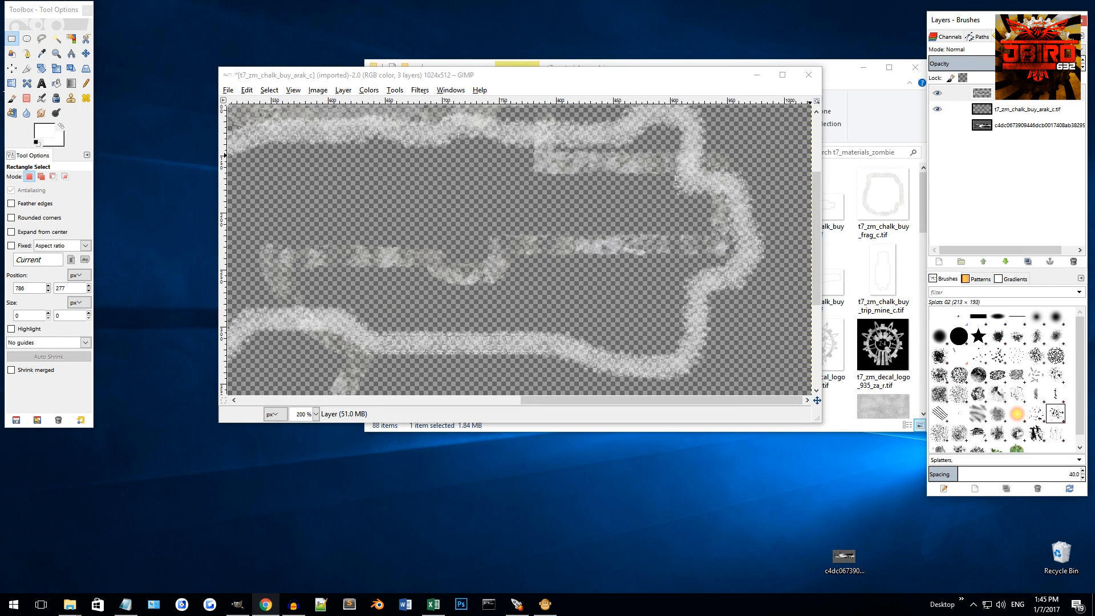
{"action": "left_click", "coordinate": [986, 65]}
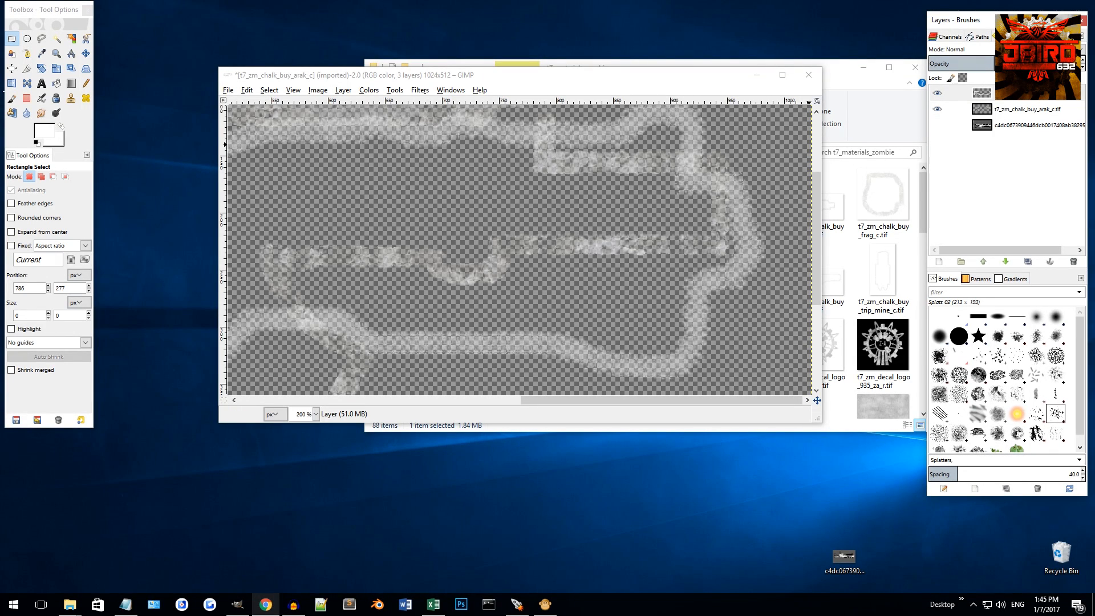
{"action": "scroll", "coordinate": [585, 281], "scroll_direction": "down", "scroll_amount": 3}
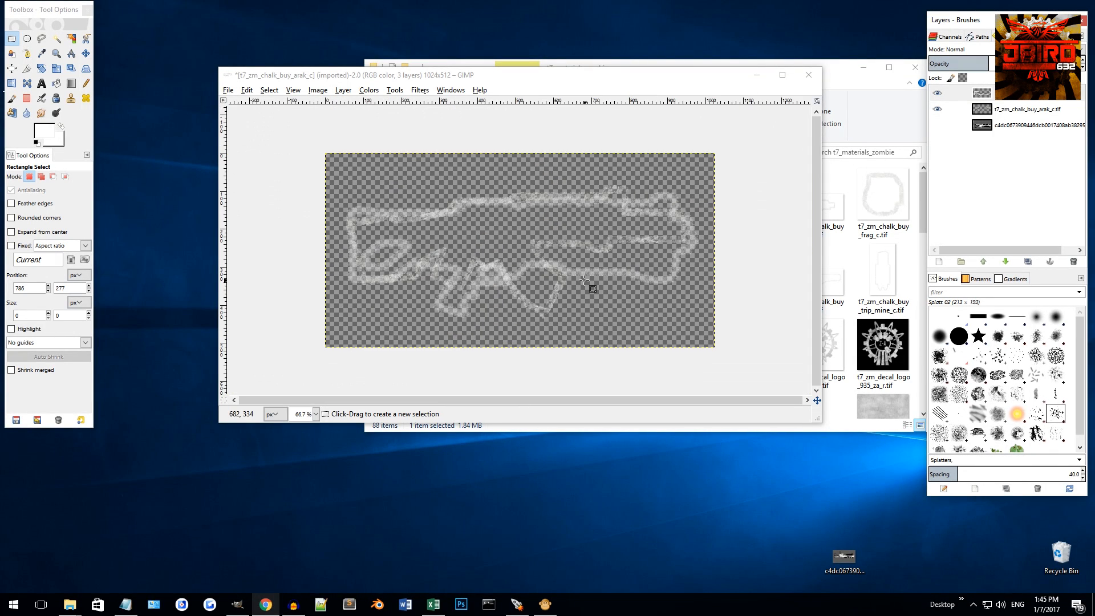
{"action": "scroll", "coordinate": [584, 281], "scroll_direction": "up", "scroll_amount": 2}
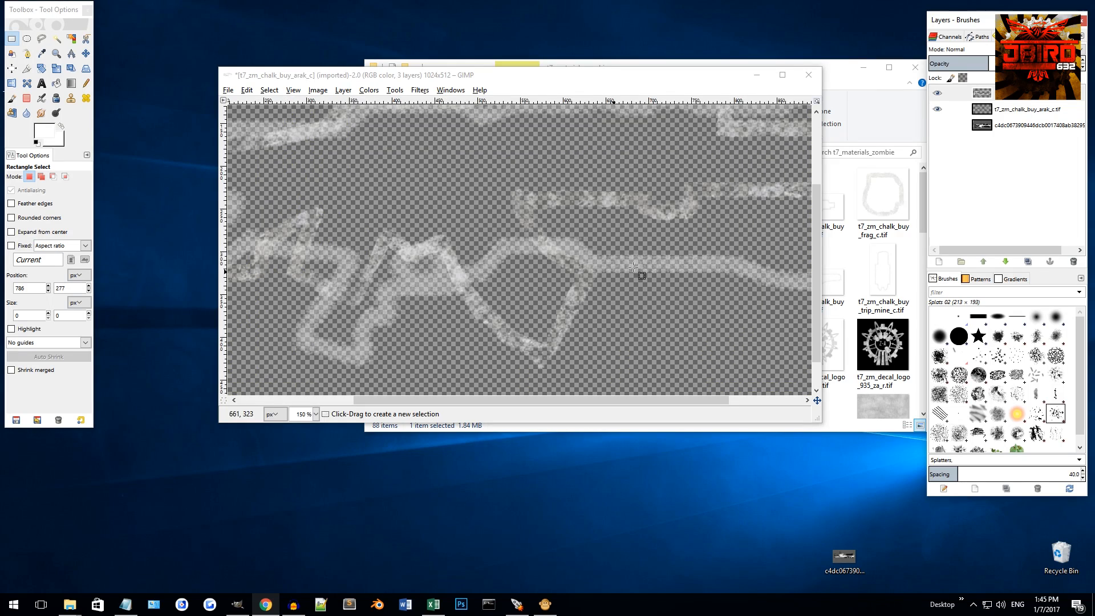
Step: Compare the original chalk texture and the merged outline on their own, leaving only the merged outline layer shown
{"action": "left_click", "coordinate": [938, 93]}
{"action": "scroll", "coordinate": [437, 228], "scroll_direction": "up", "scroll_amount": 1}
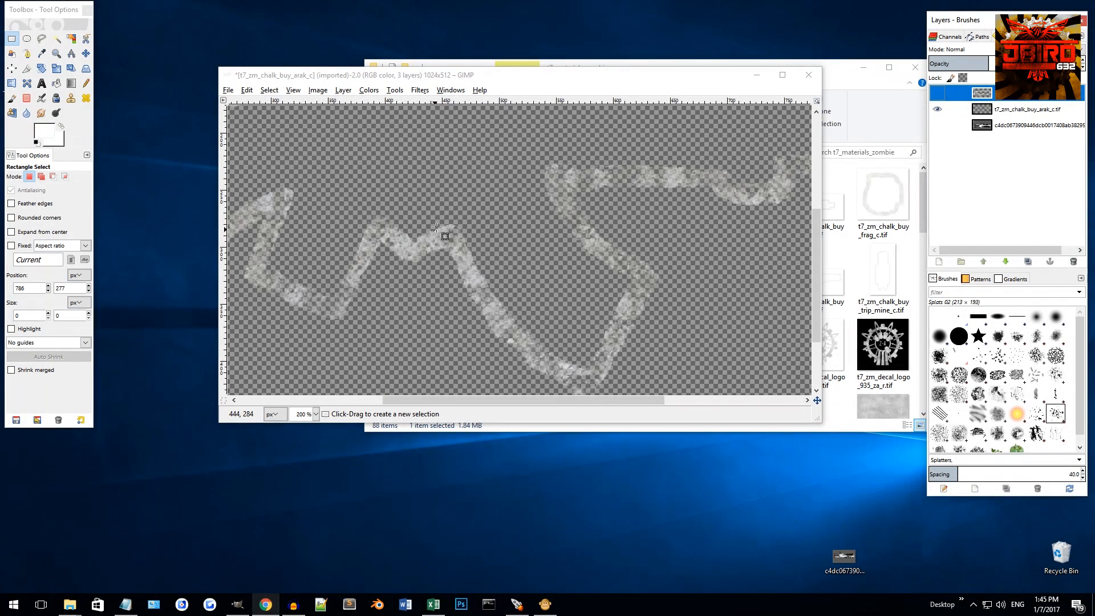
{"action": "scroll", "coordinate": [740, 173], "scroll_direction": "down", "scroll_amount": 4}
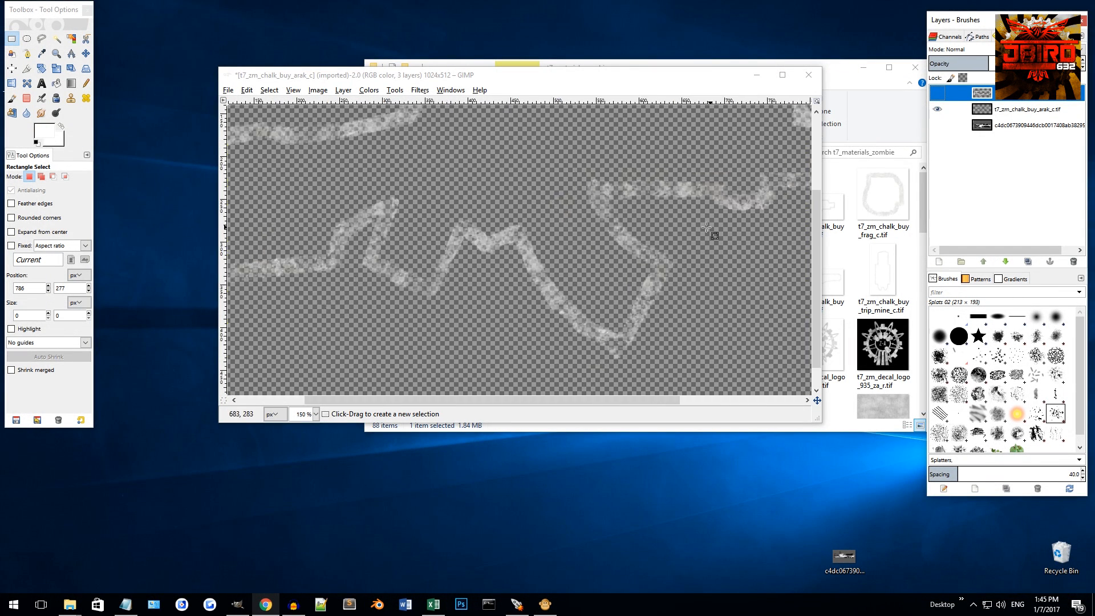
{"action": "left_click", "coordinate": [938, 110]}
{"action": "left_click", "coordinate": [938, 93]}
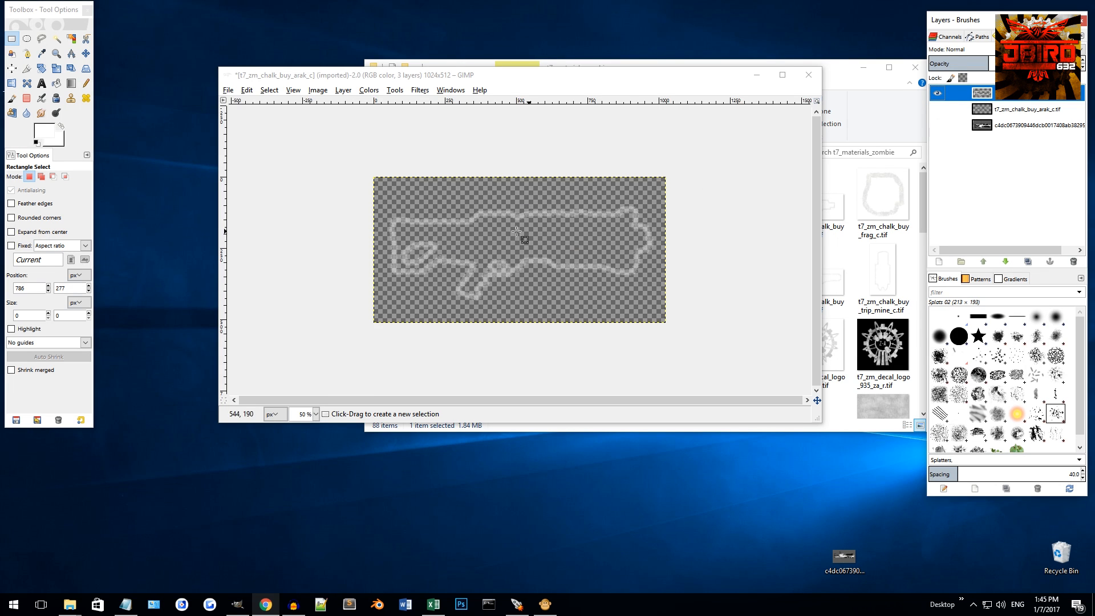
{"action": "scroll", "coordinate": [484, 247], "scroll_direction": "up", "scroll_amount": 2}
{"action": "scroll", "coordinate": [359, 282], "scroll_direction": "up", "scroll_amount": 1}
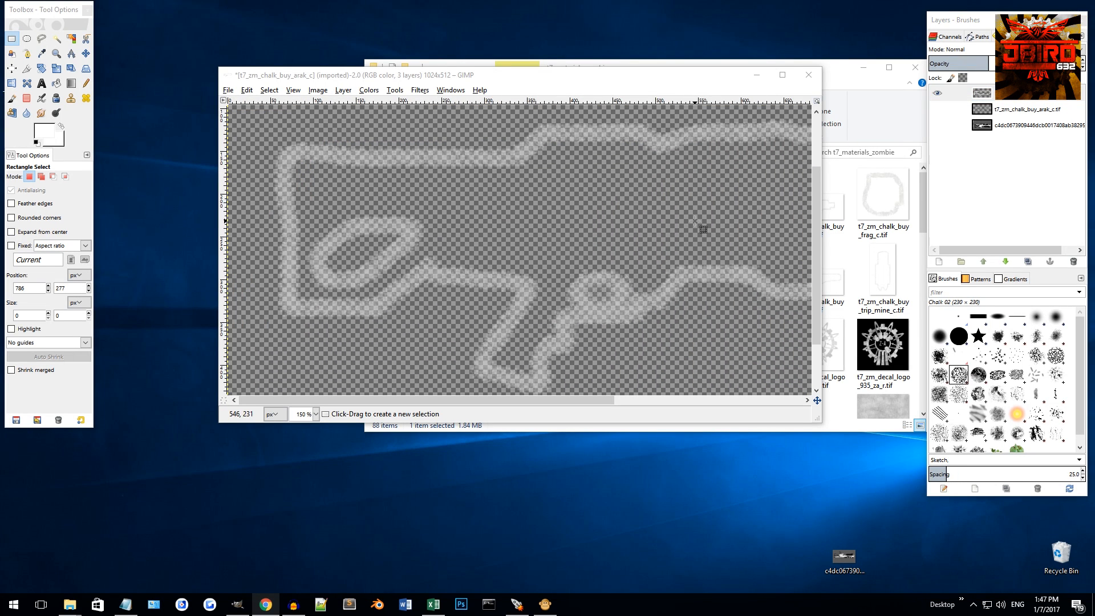
Step: Set up the Eraser with the Chalk 02 brush at a size of 137.62
{"action": "left_click", "coordinate": [959, 375]}
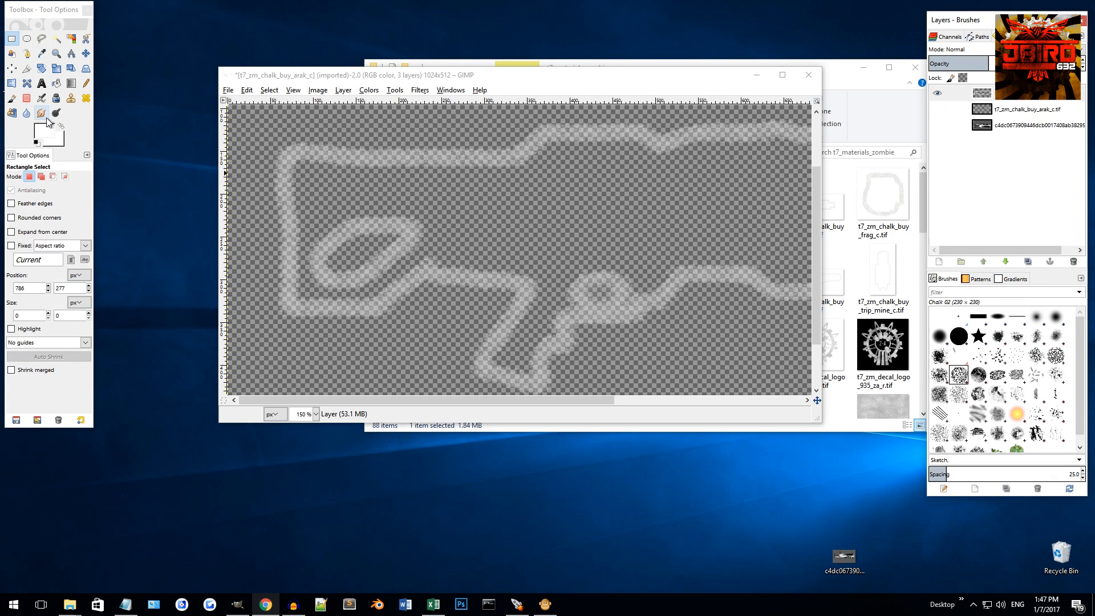
{"action": "left_click", "coordinate": [27, 98]}
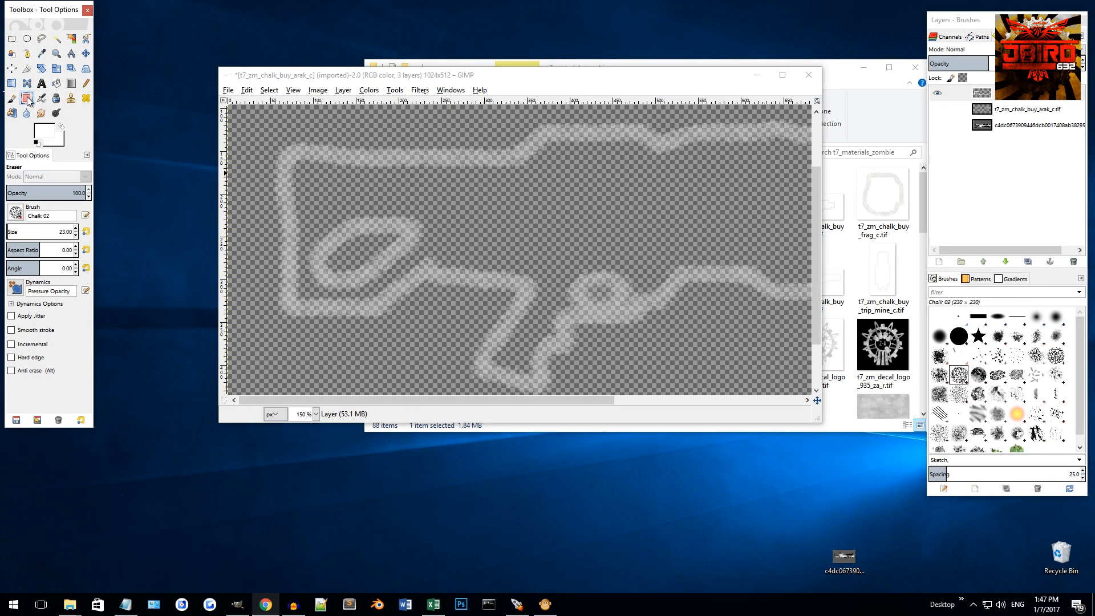
{"action": "mouse_move", "coordinate": [52, 233]}
{"action": "left_mouse_down"}
{"action": "mouse_move", "coordinate": [62, 233]}
{"action": "mouse_move", "coordinate": [9, 234]}
{"action": "left_mouse_up"}
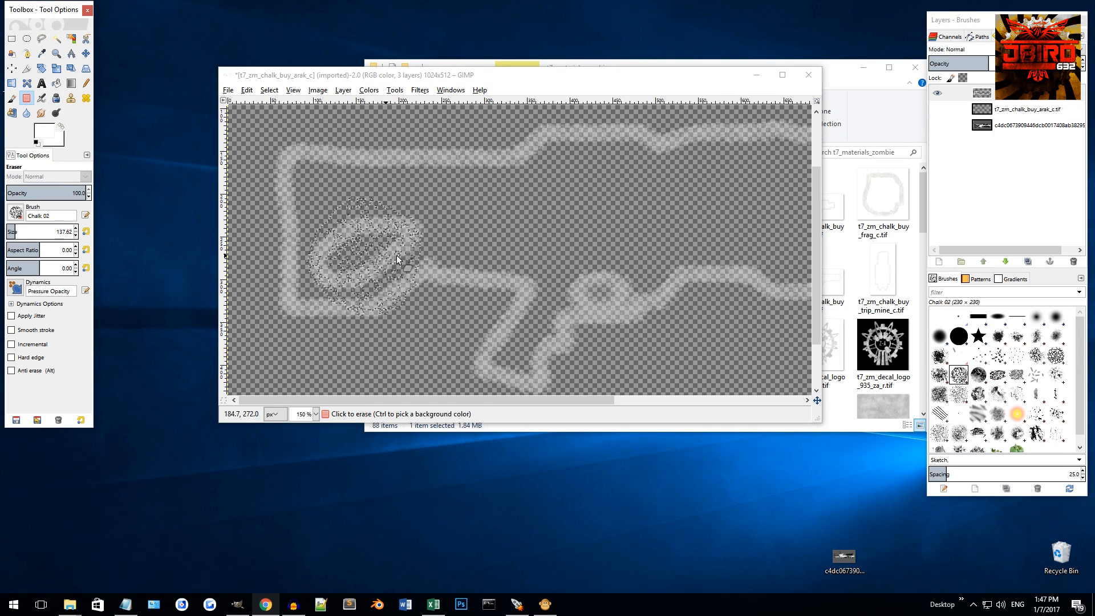
Step: Try erasing chalk speckles from the merged outline with the Chalk 02 brush
{"action": "left_click", "coordinate": [472, 258]}
{"action": "scroll", "coordinate": [513, 243], "scroll_direction": "up", "scroll_amount": 1, "text": "ctrl"}
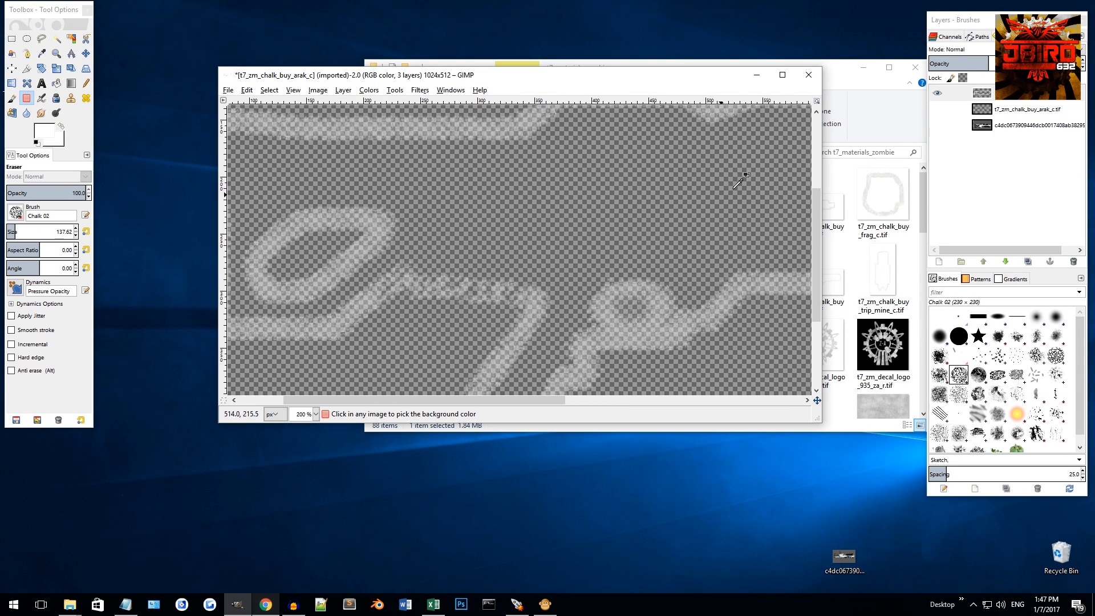
{"action": "left_click", "coordinate": [441, 264]}
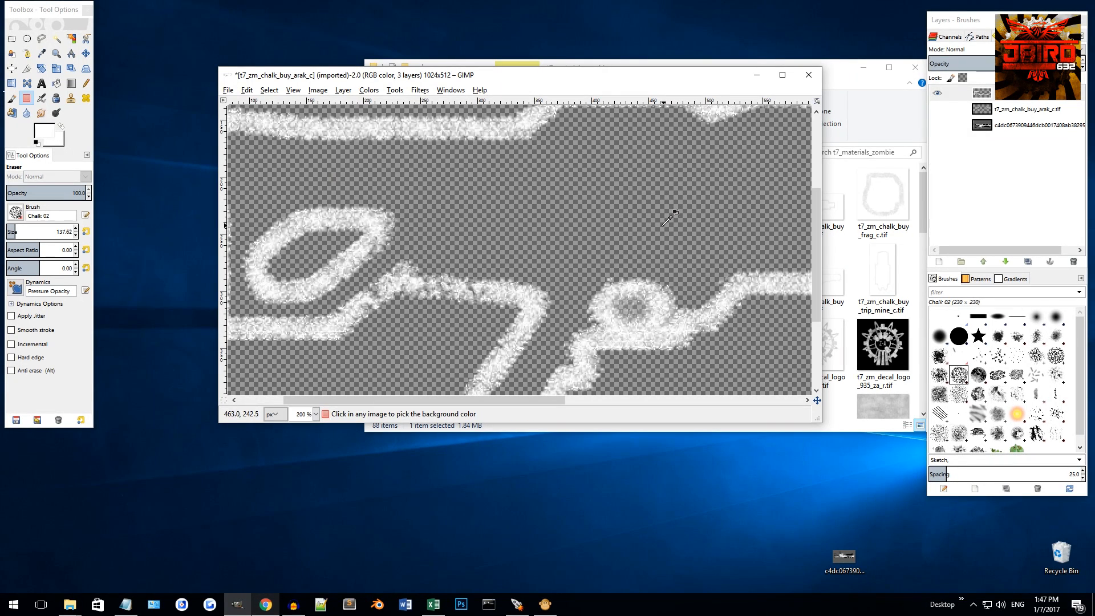
Step: Show the original t7_zm_chalk_buy_arak_c.tif layer alone for comparison, and turn the merged outline layer back on over it
{"action": "left_click", "coordinate": [936, 96]}
{"action": "left_click", "coordinate": [936, 108]}
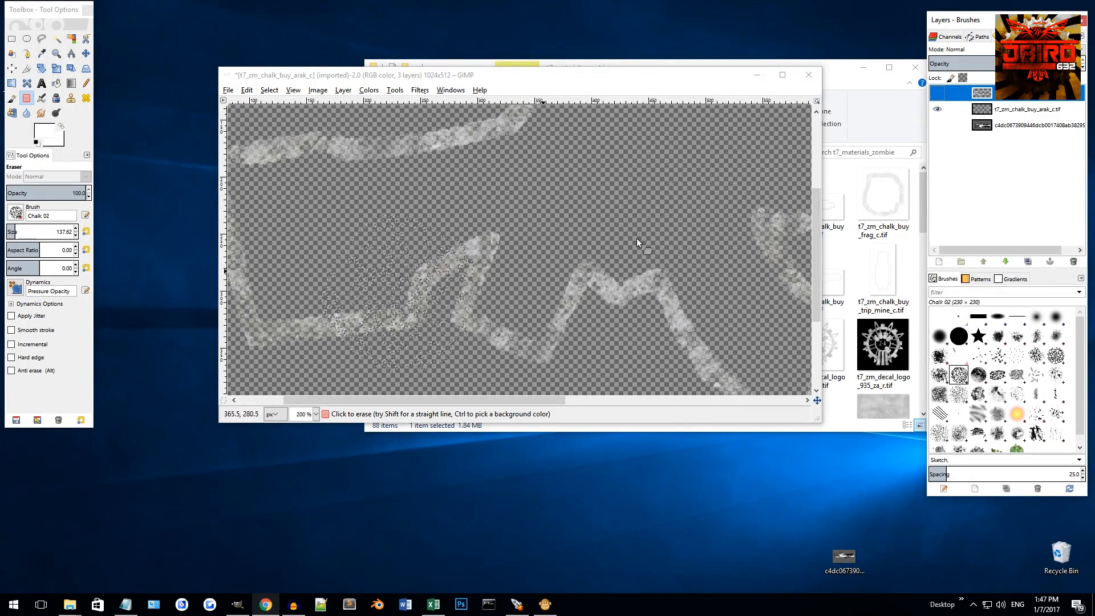
{"action": "left_click", "coordinate": [937, 94]}
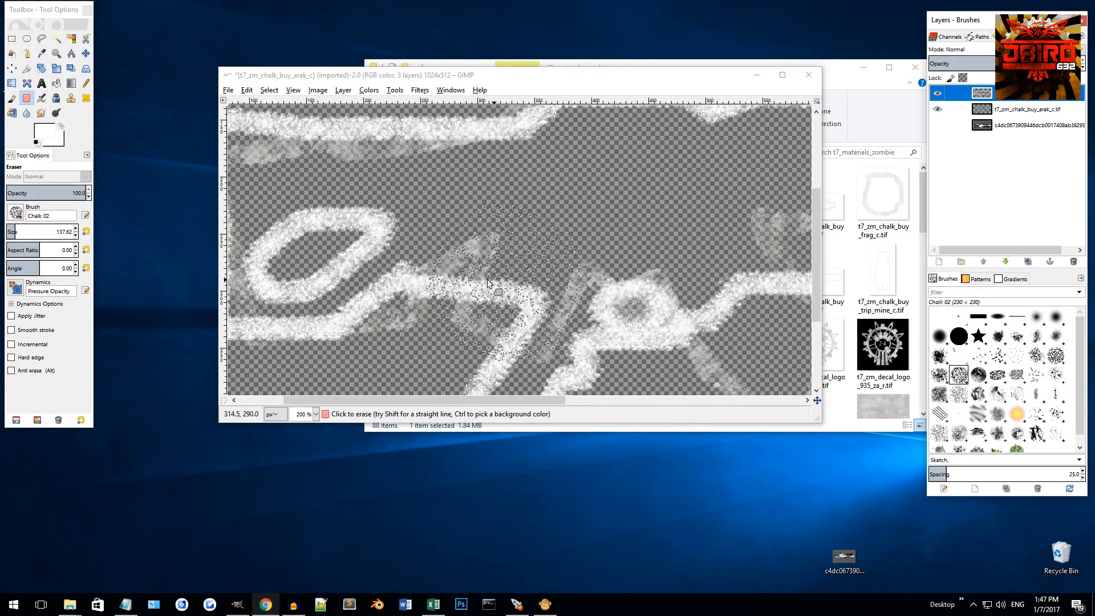
Step: Try erasing parts of the outline with the existing brush size and with size 200, and undo the test strokes
{"action": "left_click", "coordinate": [456, 271]}
{"action": "key", "text": "ctrl+z"}
{"action": "key", "text": "ctrl+z"}
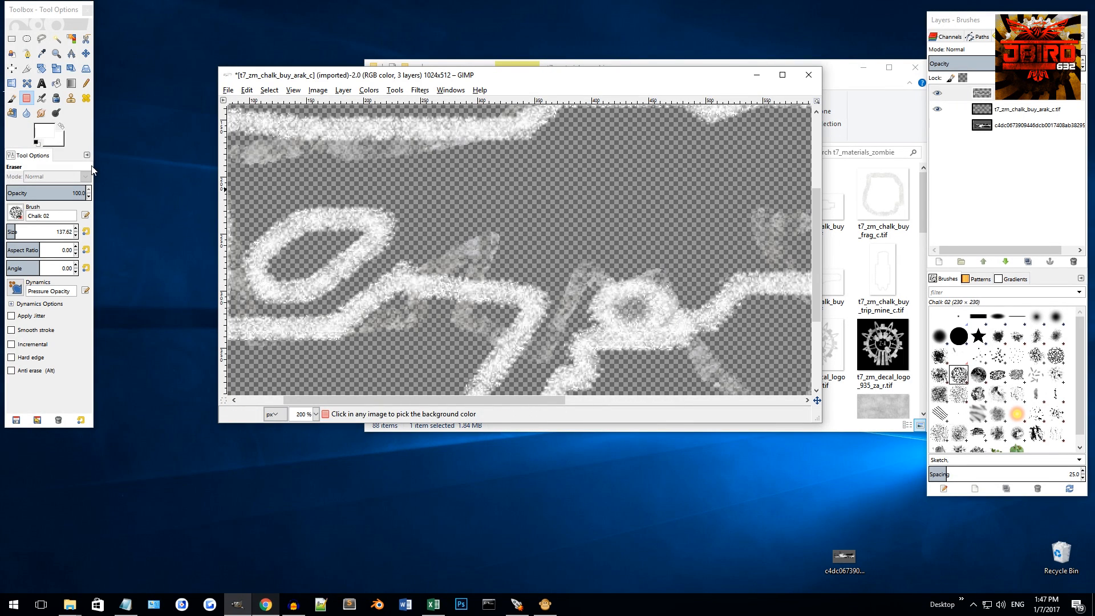
{"action": "left_click", "coordinate": [76, 228]}
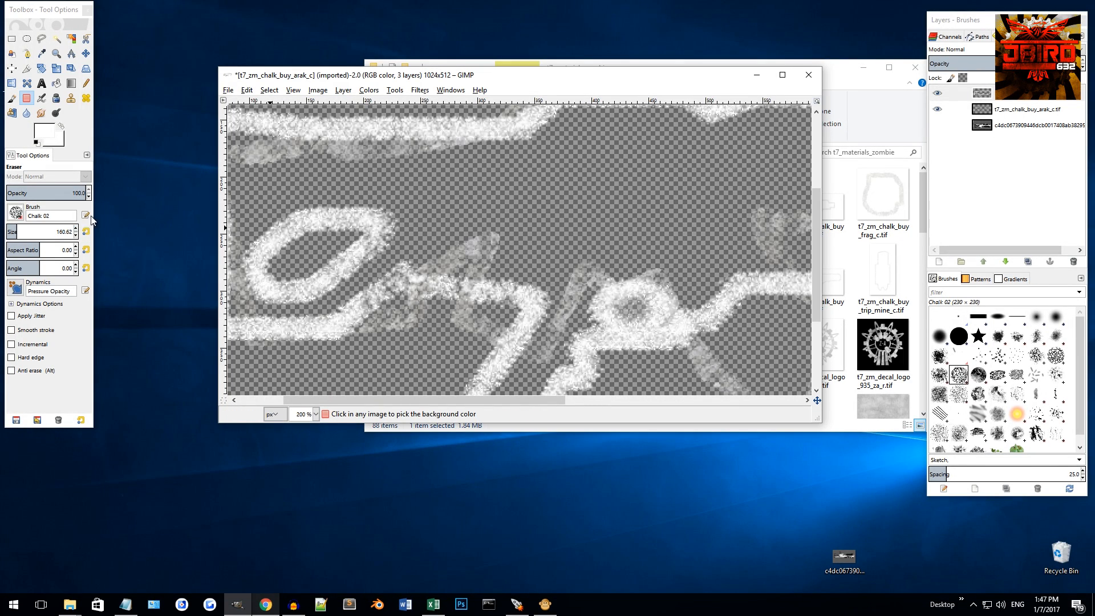
{"action": "triple_click", "coordinate": [69, 231]}
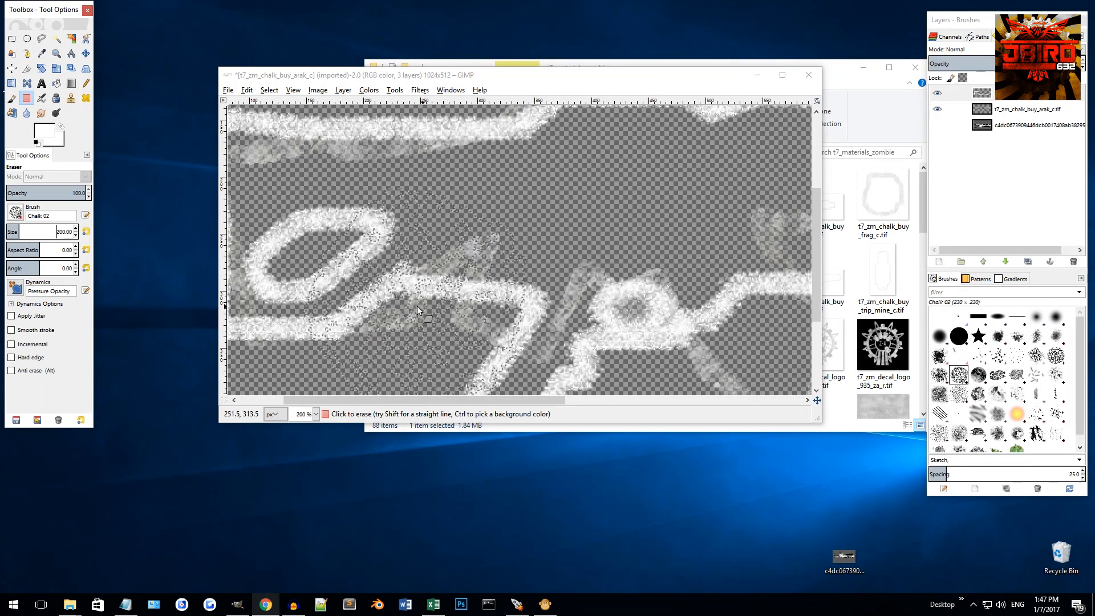
{"action": "left_click", "coordinate": [429, 281]}
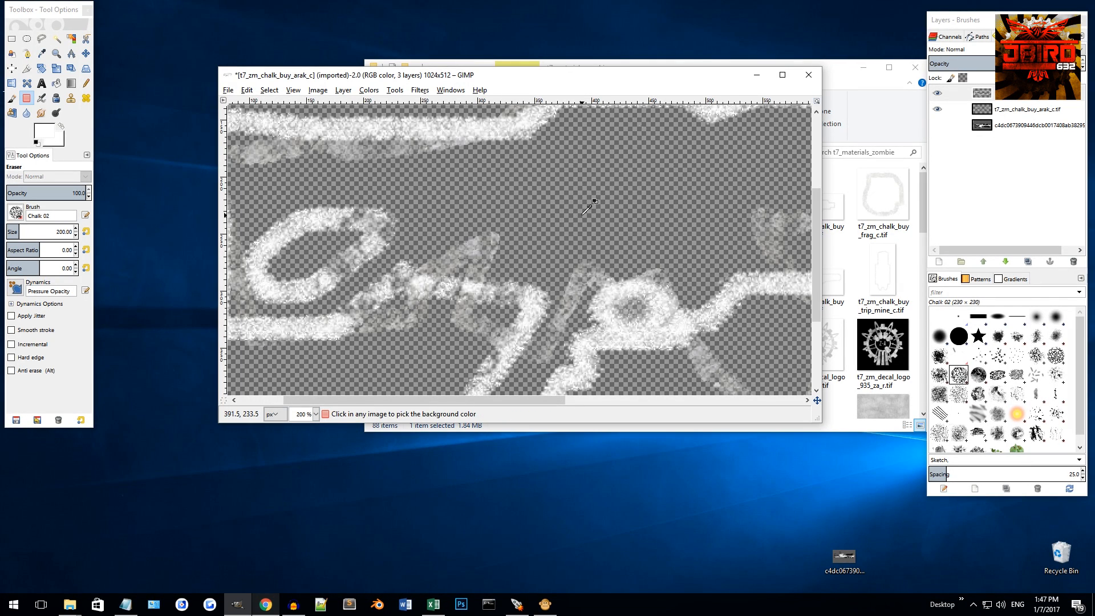
{"action": "key", "text": "ctrl+z"}
Step: Try lower Eraser opacities of 65 and 80 on the merged outline, and undo the test stroke
{"action": "triple_click", "coordinate": [73, 197]}
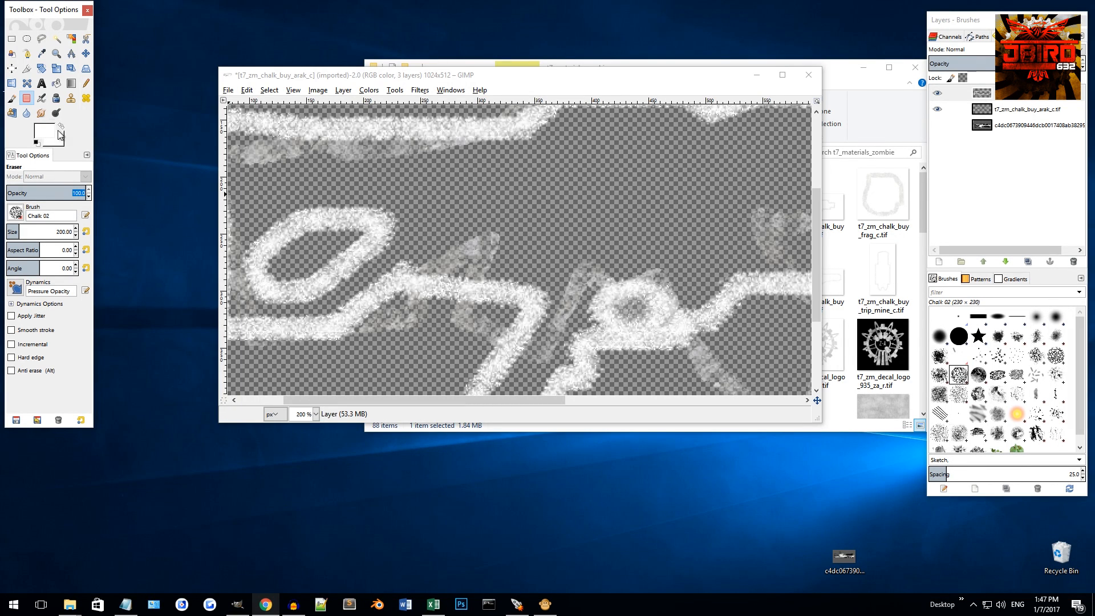
{"action": "type", "text": "65"}
{"action": "key", "text": "Return"}
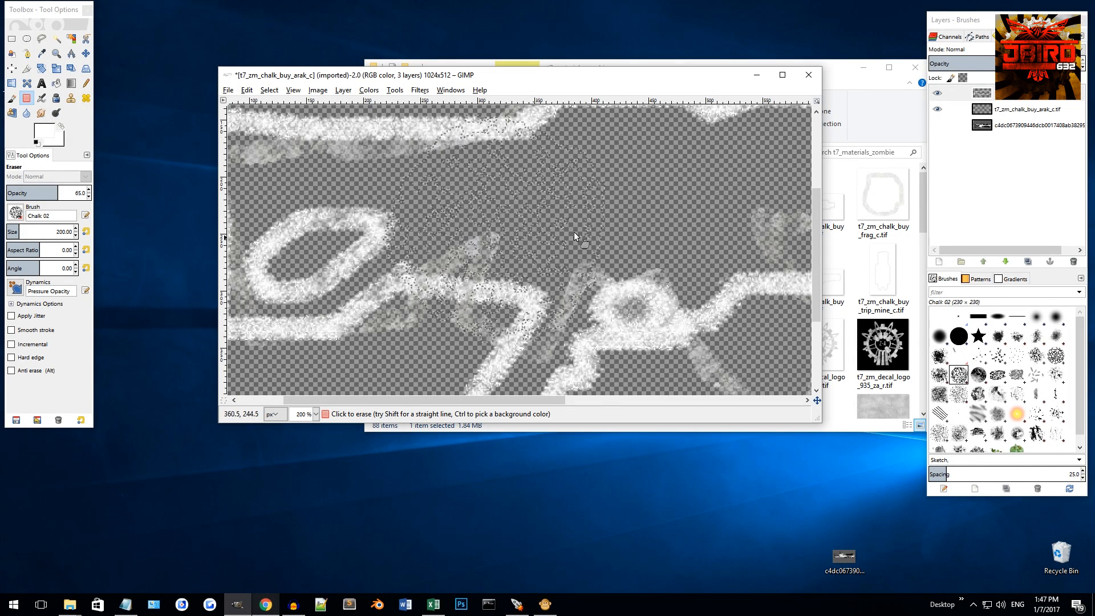
{"action": "left_click_drag", "start_coordinate": [86, 193], "coordinate": [85, 193]}
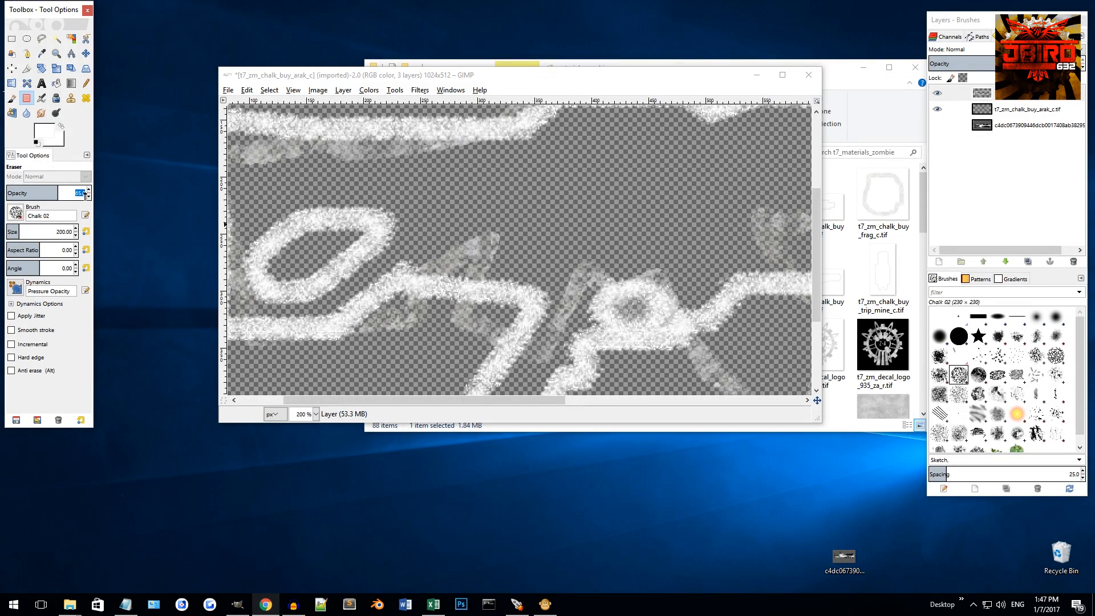
{"action": "left_click", "coordinate": [320, 245]}
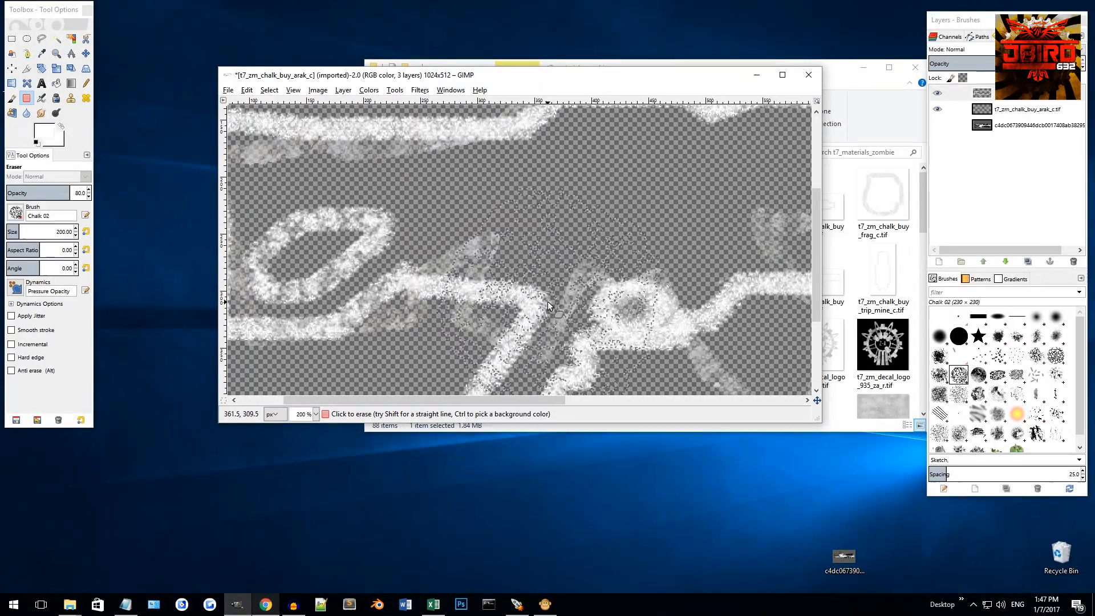
{"action": "key", "text": "ctrl+z"}
Step: Enlarge the Eraser brush to 308.44, test it across the outline, and undo the stroke
{"action": "left_click_drag", "start_coordinate": [40, 232], "coordinate": [77, 236]}
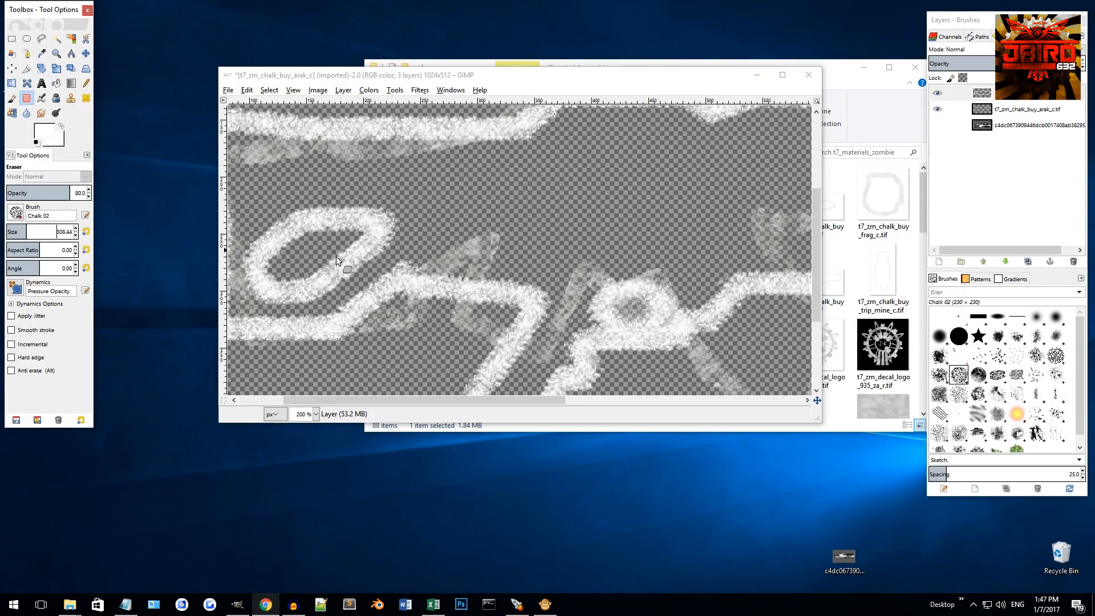
{"action": "left_click_drag", "start_coordinate": [454, 258], "coordinate": [755, 285]}
{"action": "key", "text": "ctrl+z"}
Step: Try the large Eraser at a raised opacity and at 87 on the outline, and undo the test strokes
{"action": "left_click_drag", "start_coordinate": [64, 195], "coordinate": [77, 194]}
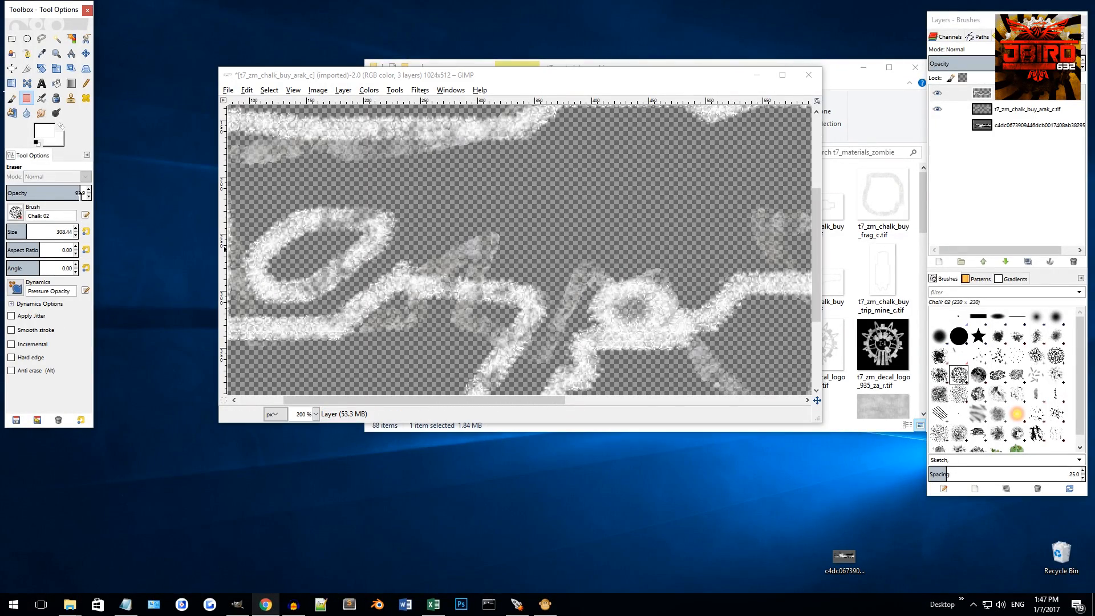
{"action": "left_click_drag", "start_coordinate": [368, 248], "coordinate": [655, 256]}
{"action": "key", "text": "ctrl+z"}
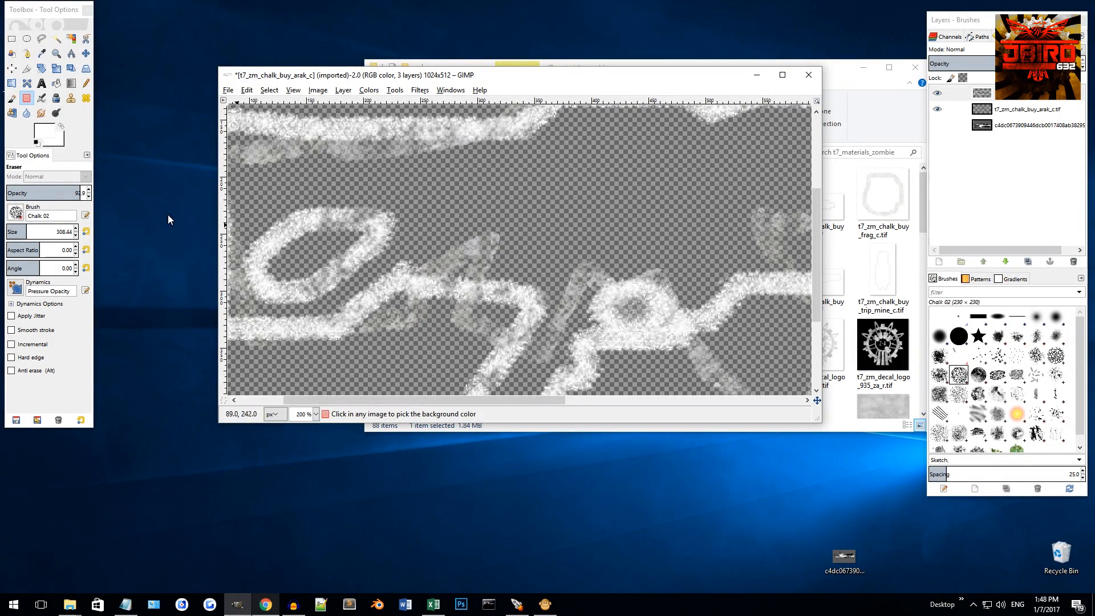
{"action": "double_click", "coordinate": [80, 193]}
{"action": "type", "text": "87"}
{"action": "key", "text": "Return"}
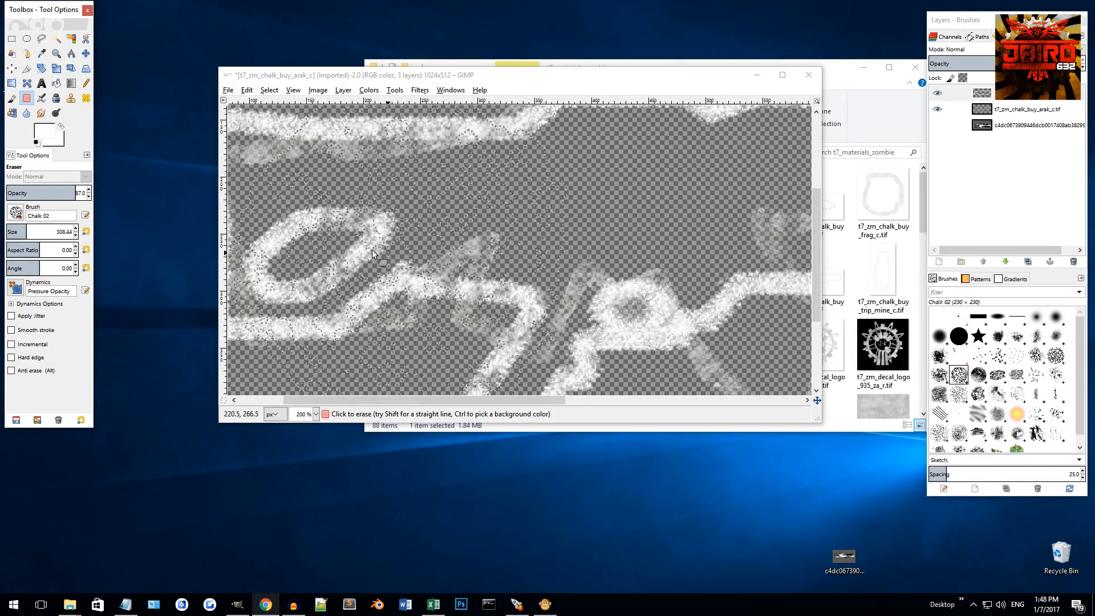
{"action": "left_click", "coordinate": [347, 245]}
{"action": "scroll", "coordinate": [524, 317], "scroll_direction": "down", "scroll_amount": 1}
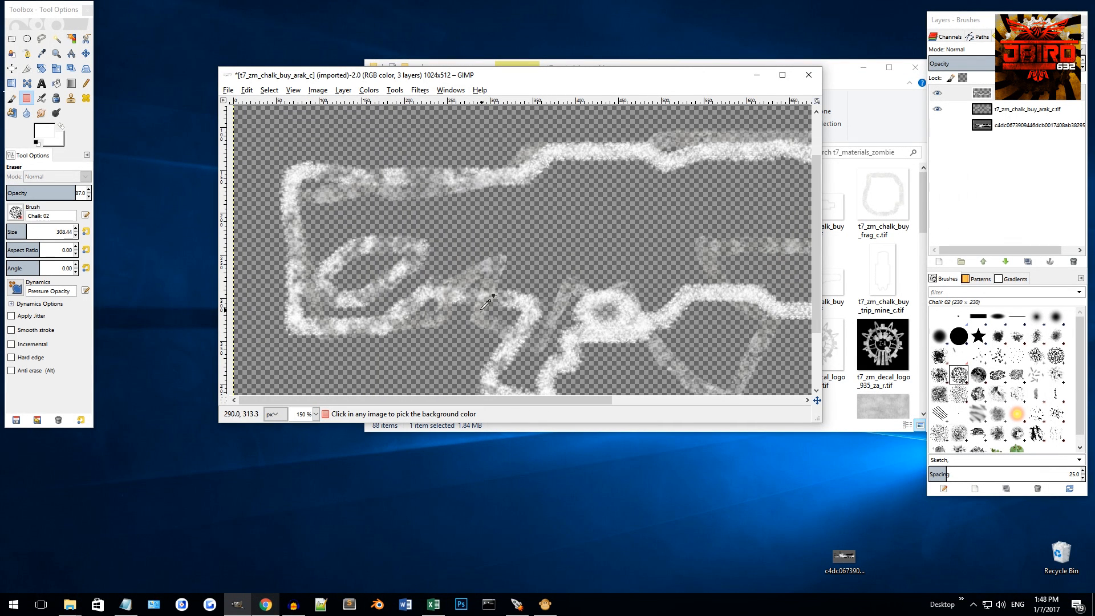
{"action": "key", "text": "ctrl+z"}
Step: Set the Eraser opacity to 84 and erase along the whole weapon outline to give it a patchy chalk texture
{"action": "left_click", "coordinate": [80, 193]}
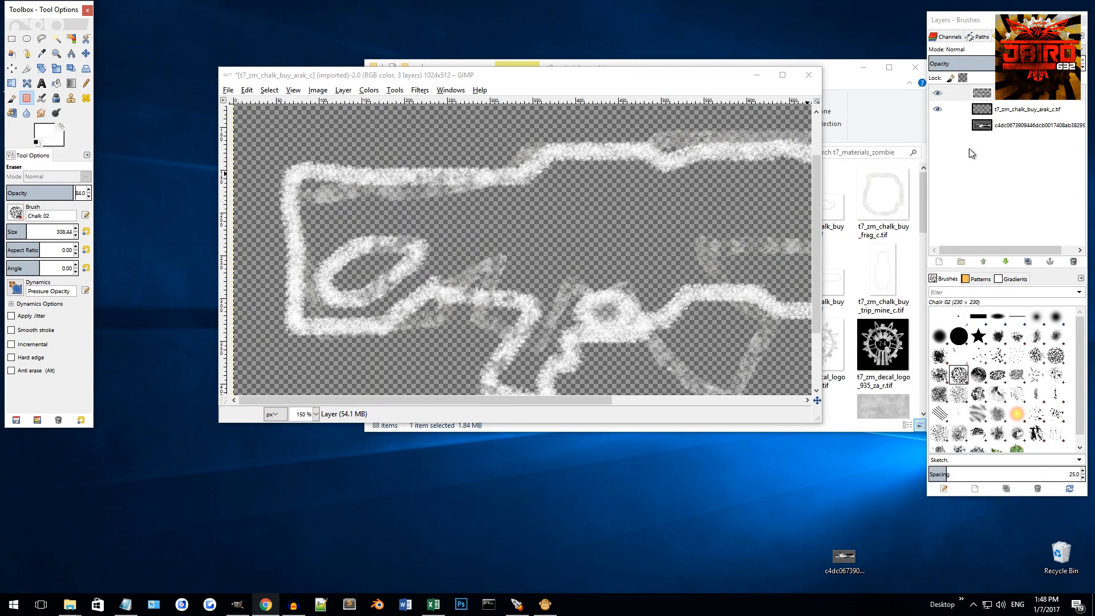
{"action": "left_click", "coordinate": [597, 292]}
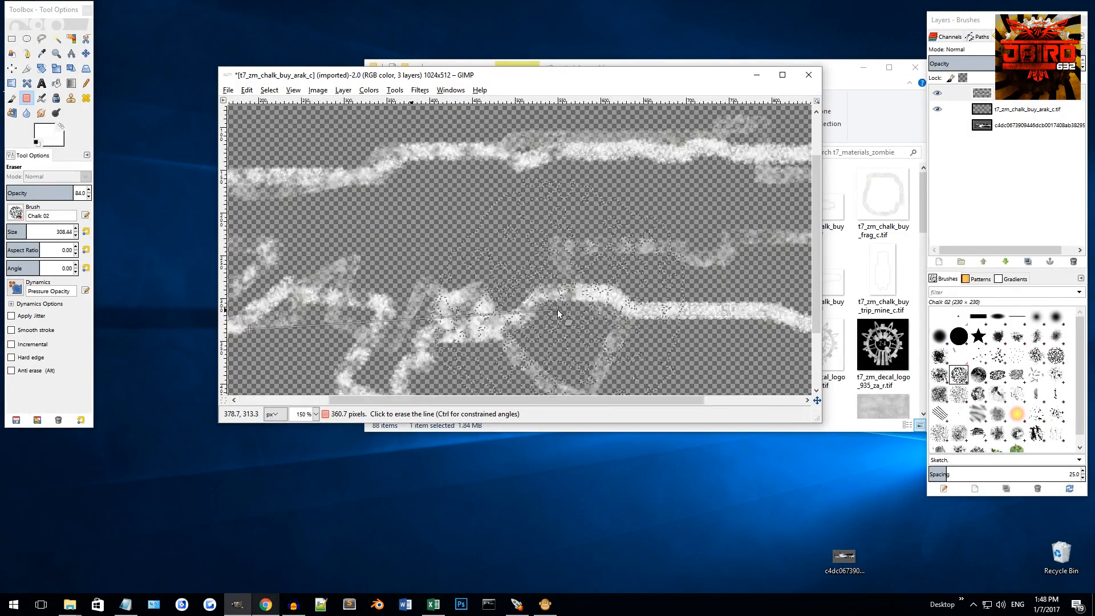
{"action": "scroll", "coordinate": [557, 310], "scroll_direction": "right", "scroll_amount": 5}
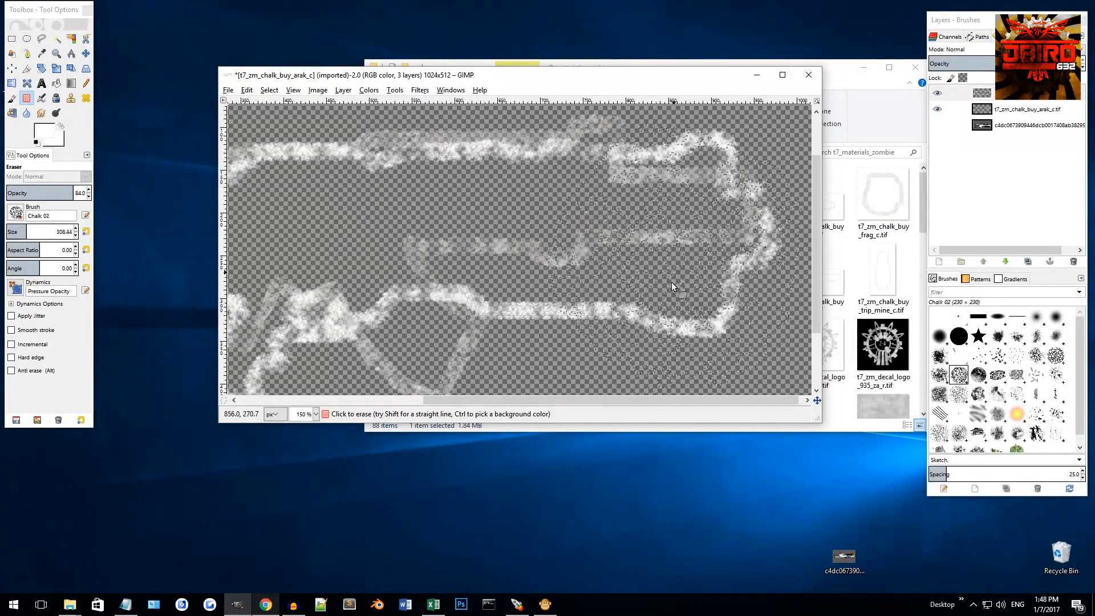
{"action": "scroll", "coordinate": [551, 297], "scroll_direction": "down", "scroll_amount": 1}
{"action": "scroll", "coordinate": [551, 297], "scroll_direction": "up", "scroll_amount": 2}
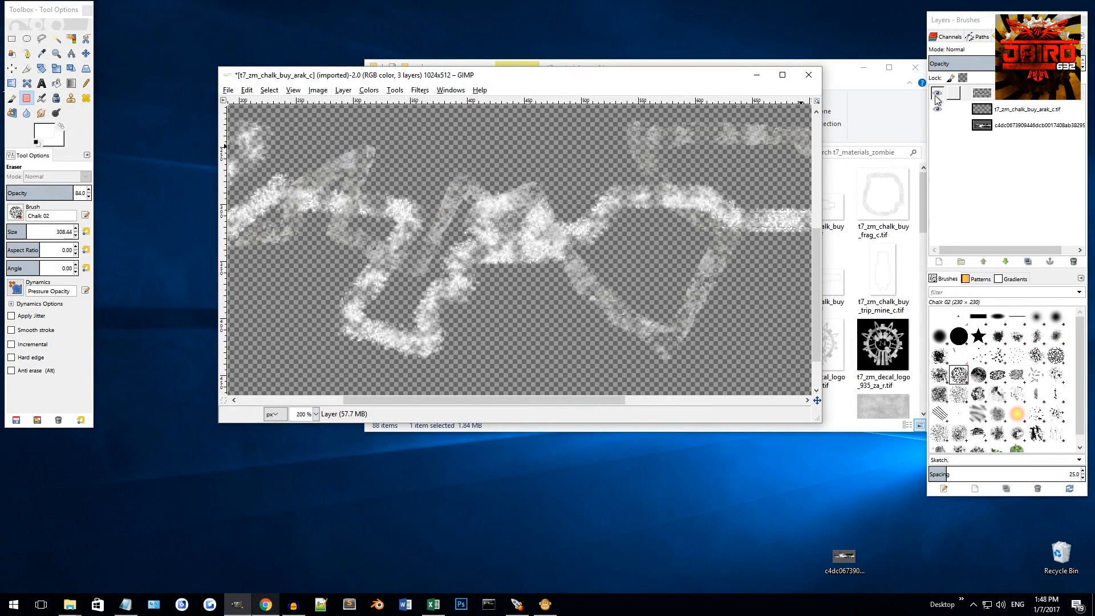
Step: Examine the erased outline on its own, and compare it up close with the original chalk texture layer shown again
{"action": "left_click", "coordinate": [938, 107]}
{"action": "scroll", "coordinate": [584, 248], "scroll_direction": "down", "scroll_amount": 3}
{"action": "scroll", "coordinate": [575, 245], "scroll_direction": "up", "scroll_amount": 2}
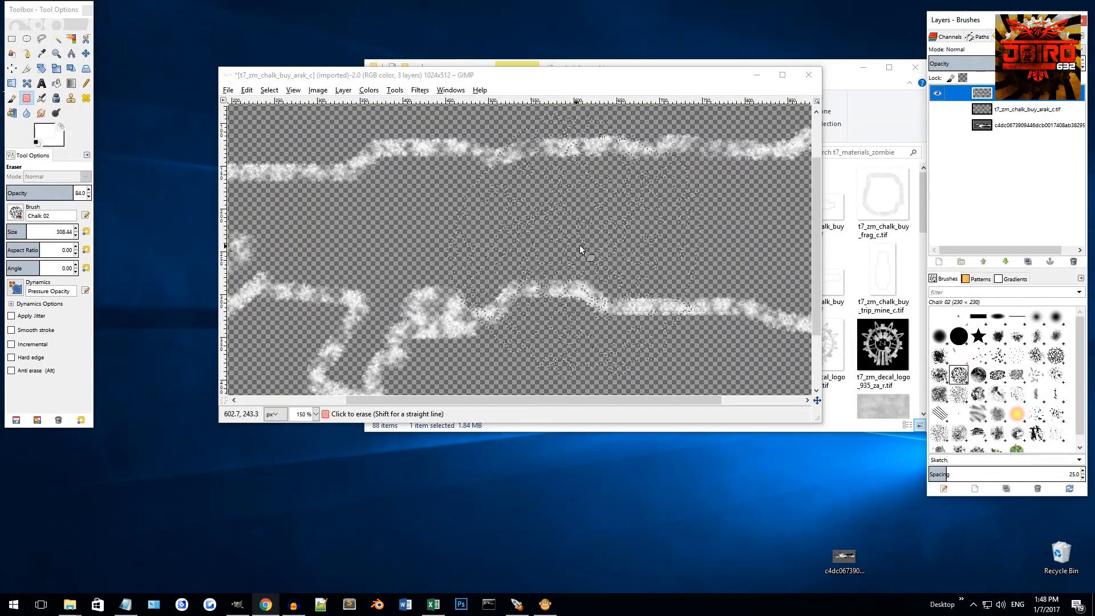
{"action": "scroll", "coordinate": [575, 245], "scroll_direction": "down", "scroll_amount": 1}
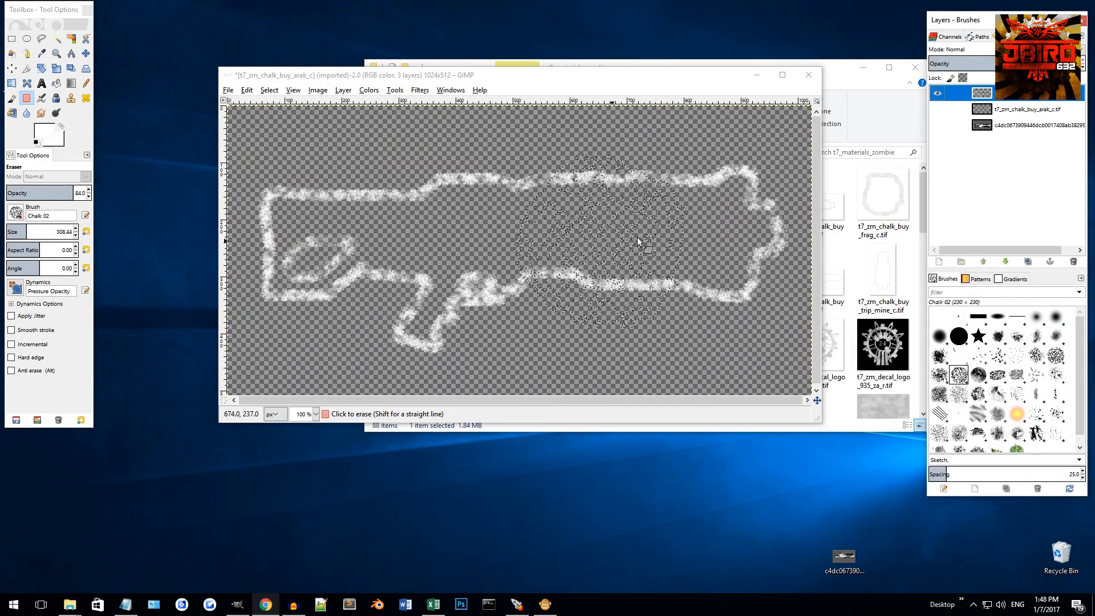
{"action": "left_click", "coordinate": [938, 108]}
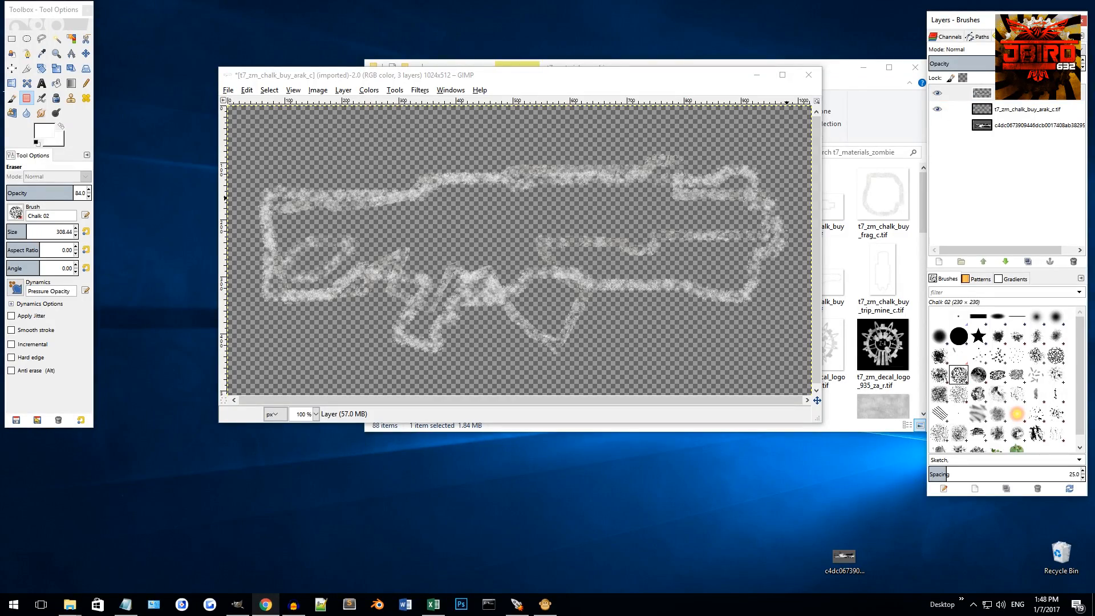
{"action": "scroll", "coordinate": [670, 273], "scroll_direction": "up", "scroll_amount": 3}
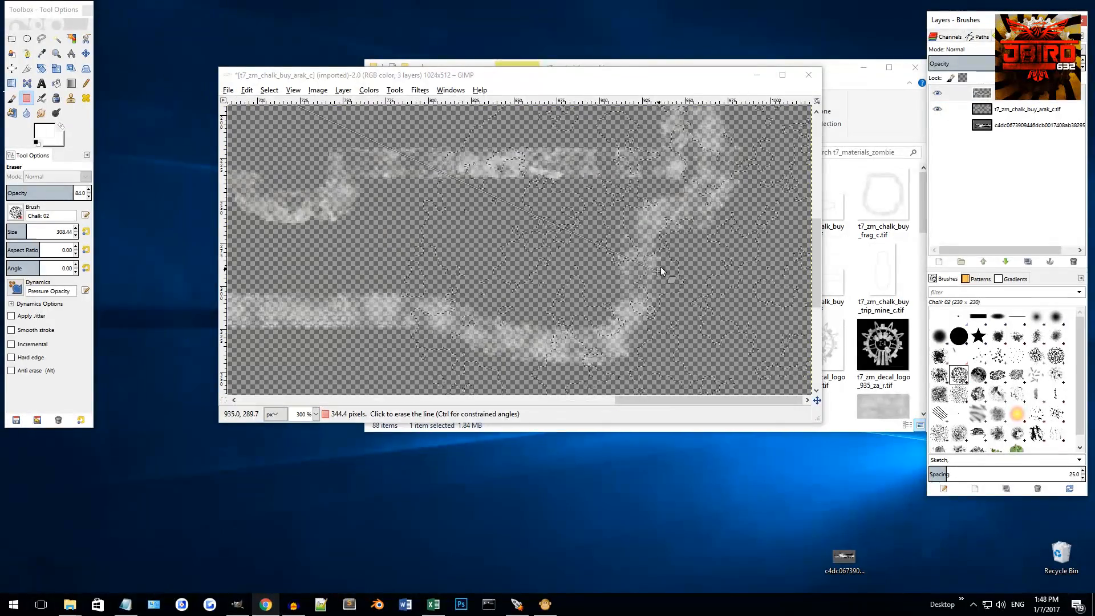
{"action": "scroll", "coordinate": [660, 266], "scroll_direction": "up", "scroll_amount": 6}
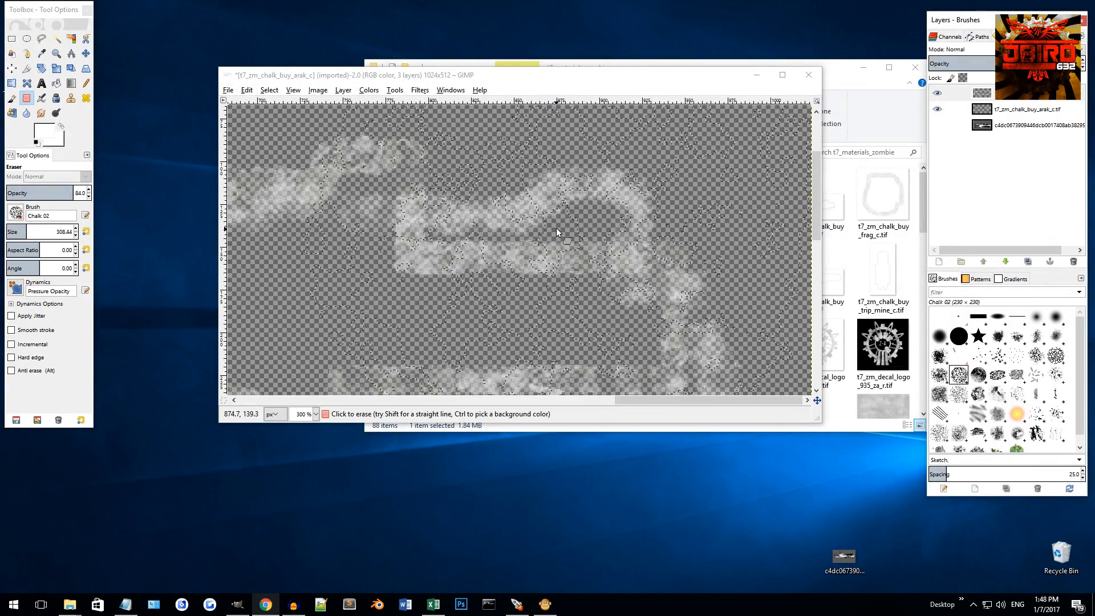
{"action": "scroll", "coordinate": [557, 226], "scroll_direction": "down", "scroll_amount": 3}
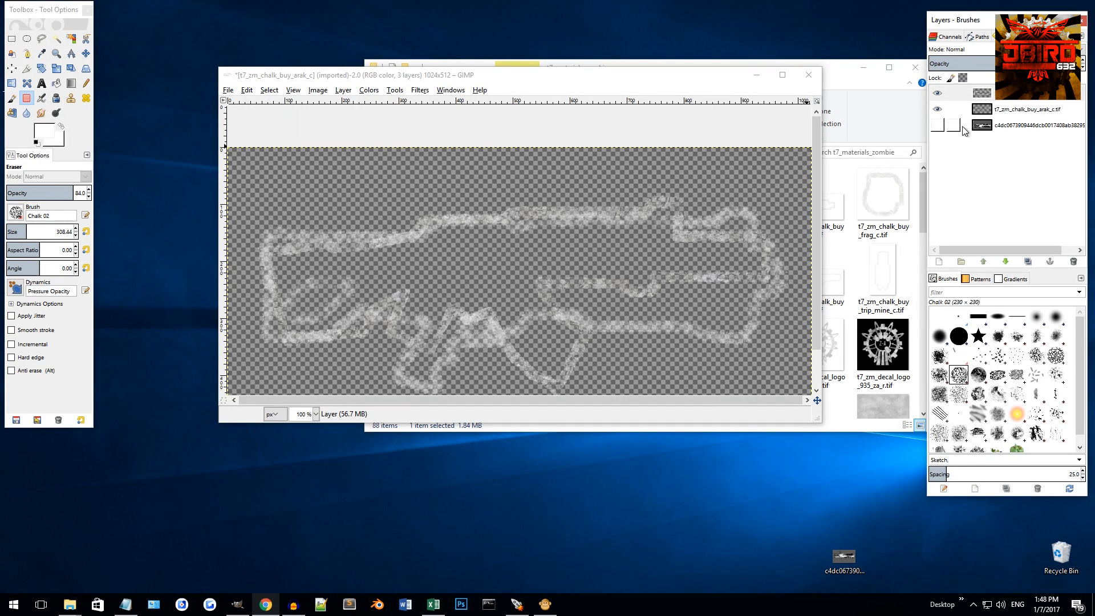
Step: Switch to Rectangle Select and delete the hidden weapon reference image layer at the bottom of the layer stack
{"action": "left_click", "coordinate": [1029, 125]}
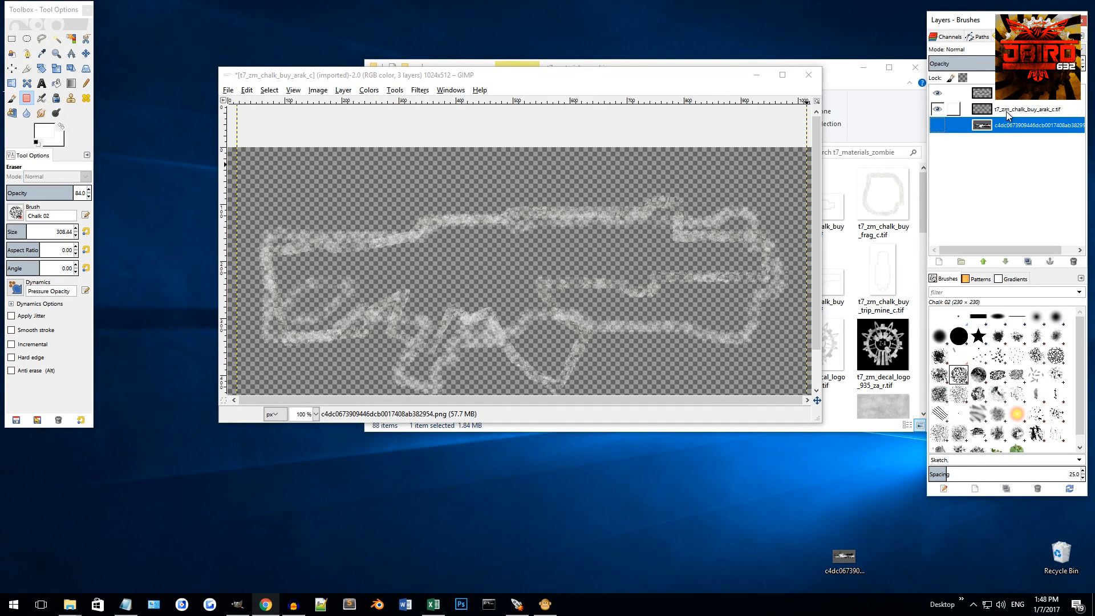
{"action": "left_click", "coordinate": [12, 38]}
{"action": "scroll", "coordinate": [536, 194], "scroll_direction": "down", "scroll_amount": 1}
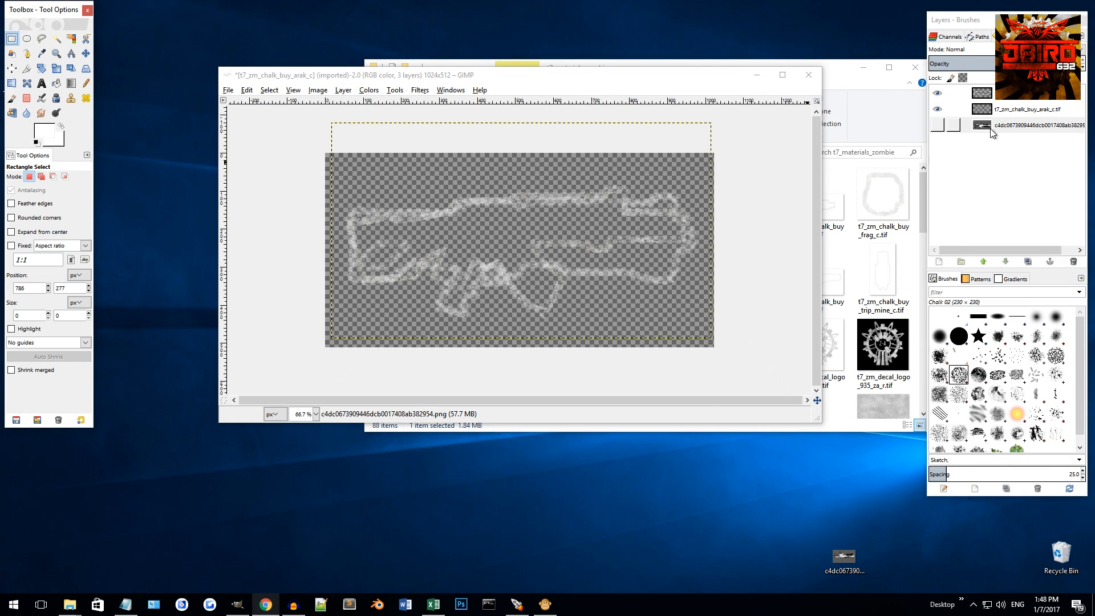
{"action": "right_click", "coordinate": [1025, 125]}
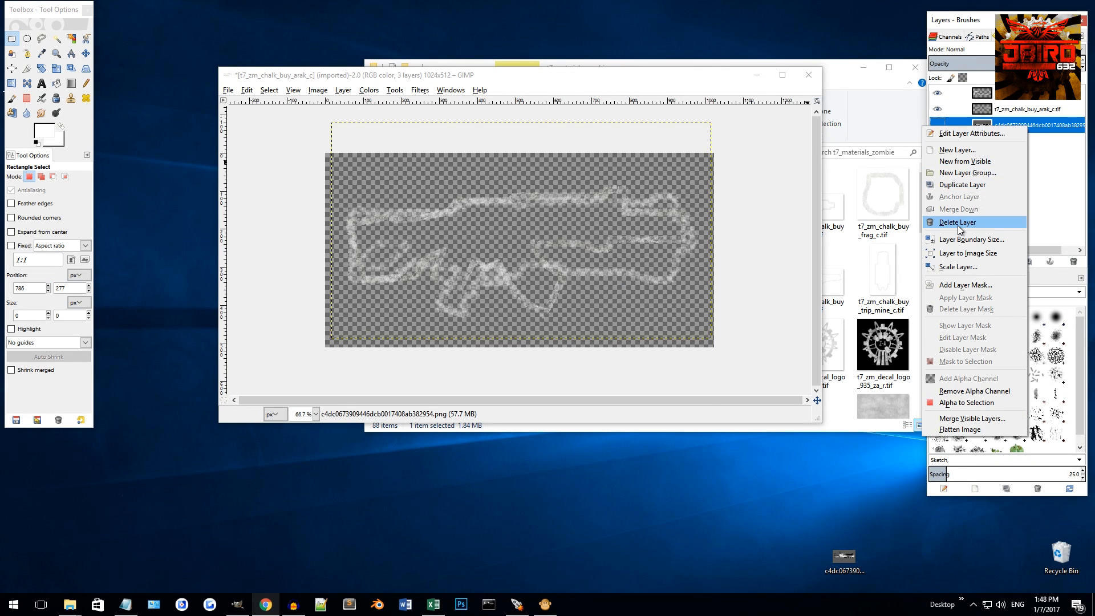
{"action": "left_click", "coordinate": [957, 225]}
Step: Delete the original t7_zm_chalk_buy_arak_c.tif layer and inspect the remaining custom outline
{"action": "right_click", "coordinate": [1008, 139]}
{"action": "left_click", "coordinate": [972, 211]}
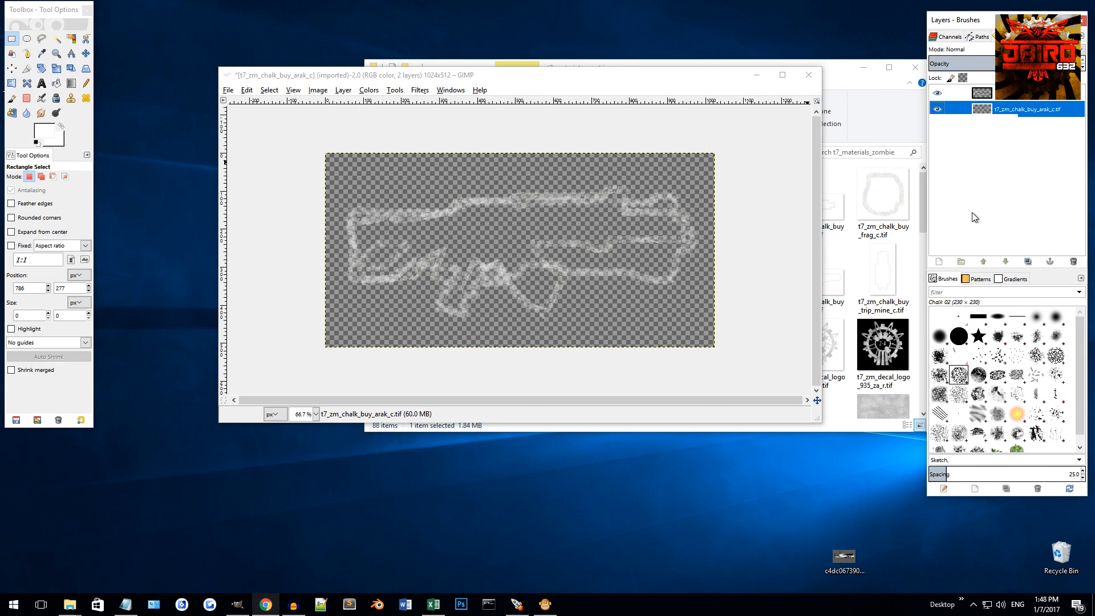
{"action": "scroll", "coordinate": [611, 230], "scroll_direction": "up", "scroll_amount": 1}
{"action": "scroll", "coordinate": [409, 289], "scroll_direction": "up", "scroll_amount": 1}
{"action": "scroll", "coordinate": [420, 295], "scroll_direction": "down", "scroll_amount": 1}
{"action": "scroll", "coordinate": [354, 274], "scroll_direction": "up", "scroll_amount": 2}
{"action": "scroll", "coordinate": [354, 275], "scroll_direction": "down", "scroll_amount": 2}
Step: Add a transparent 1024 × 512 px layer above the outline and merge it down into the outline layer
{"action": "right_click", "coordinate": [947, 93]}
{"action": "left_click", "coordinate": [959, 131]}
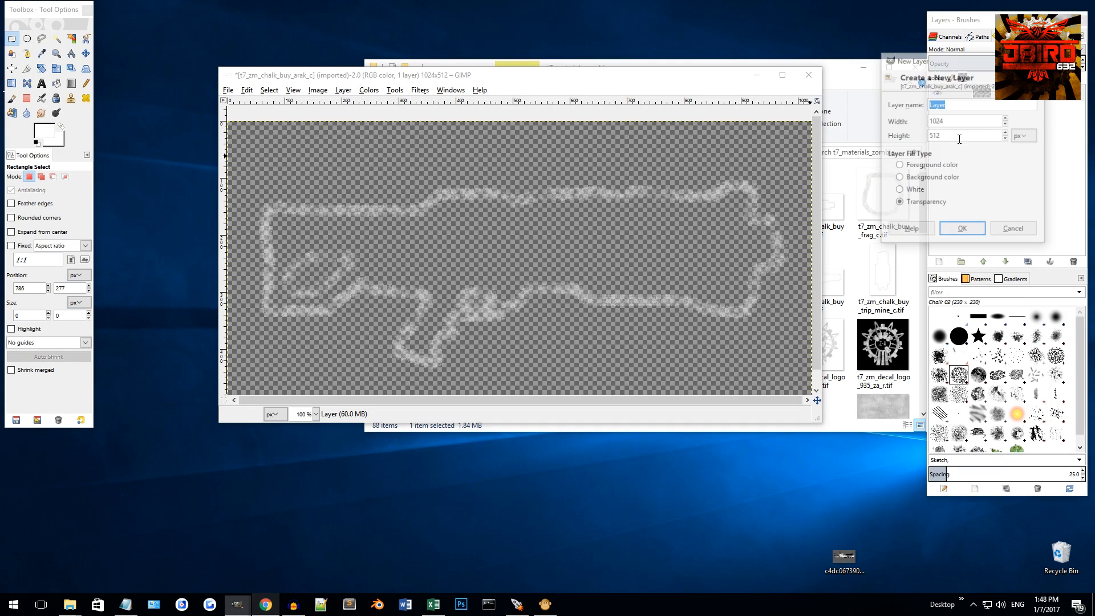
{"action": "left_click", "coordinate": [963, 230]}
{"action": "left_click", "coordinate": [993, 112]}
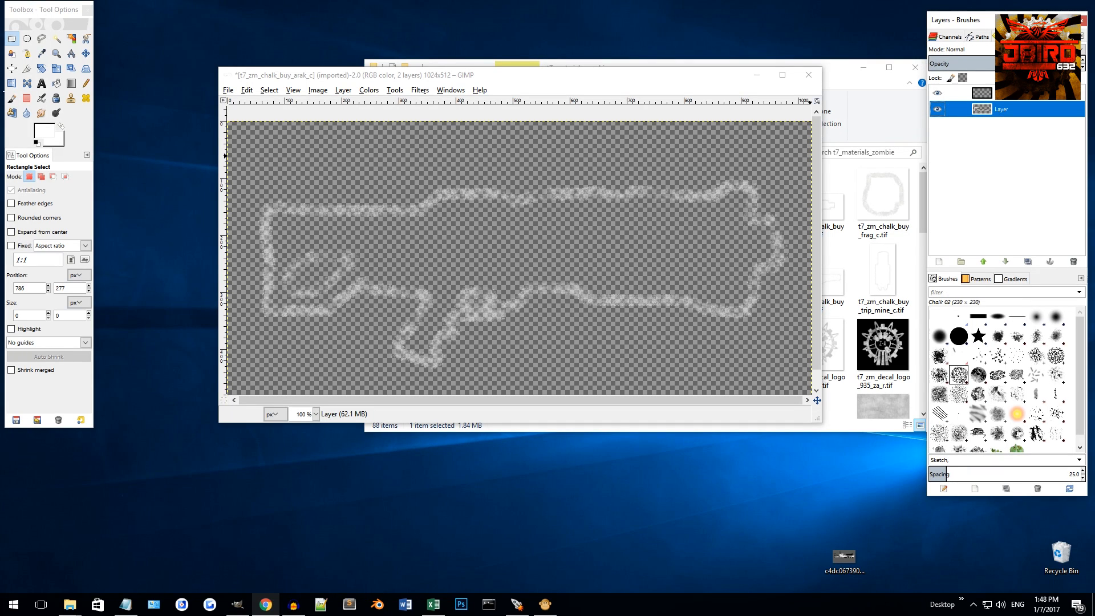
{"action": "left_click", "coordinate": [1011, 96]}
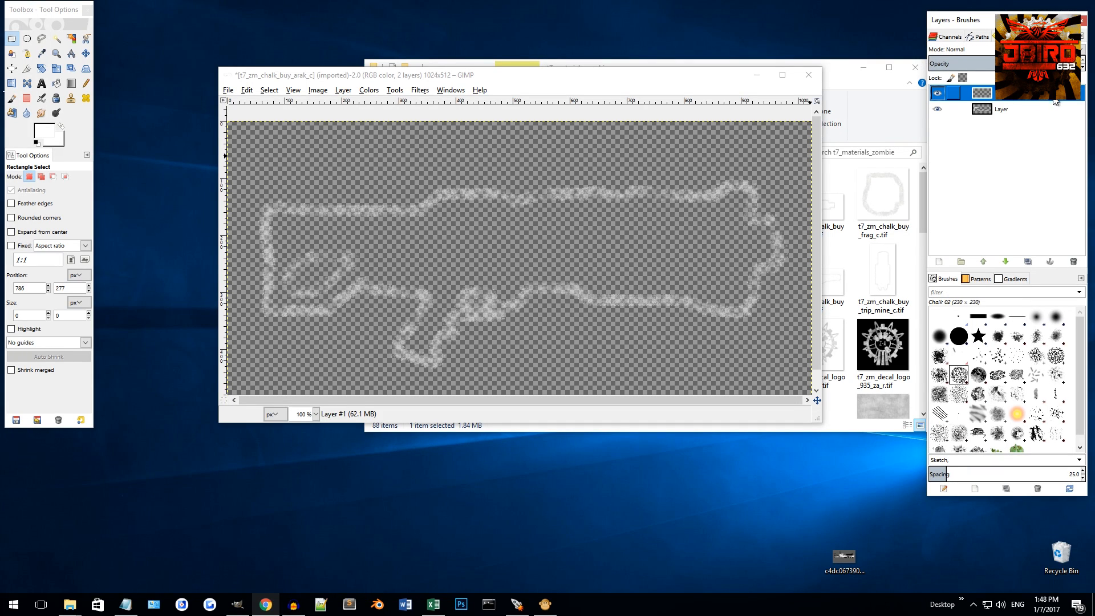
{"action": "right_click", "coordinate": [1035, 101]}
{"action": "left_click", "coordinate": [995, 177]}
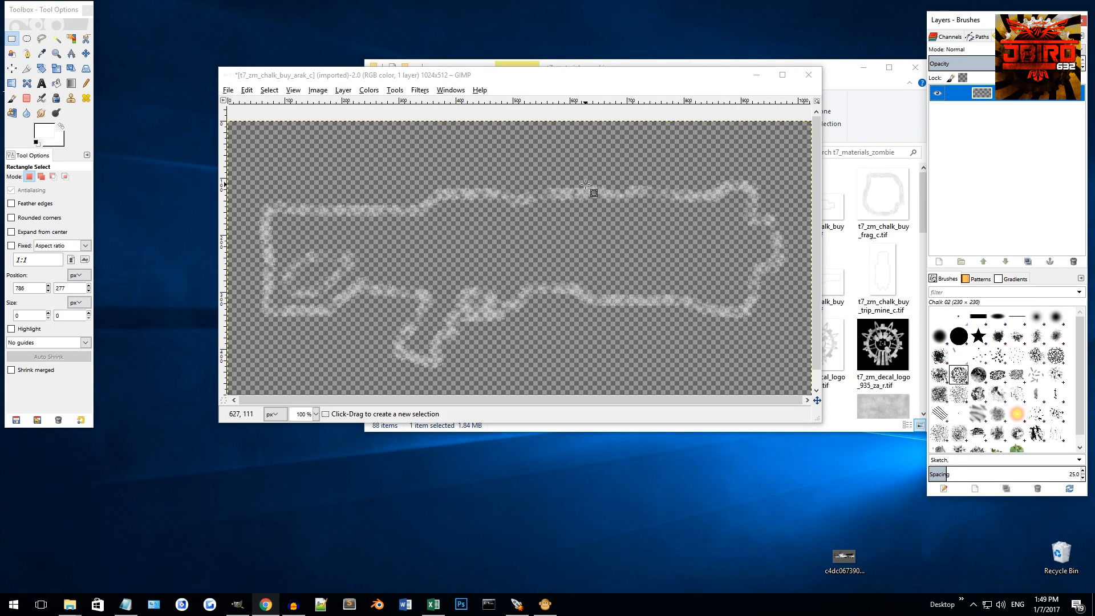
Step: Export the finished outline as zm_chalk_buy_tac19_c.tif in the t7_materials_zombie folder, using Deflate compression
{"action": "scroll", "coordinate": [403, 135], "scroll_direction": "down", "scroll_amount": 1}
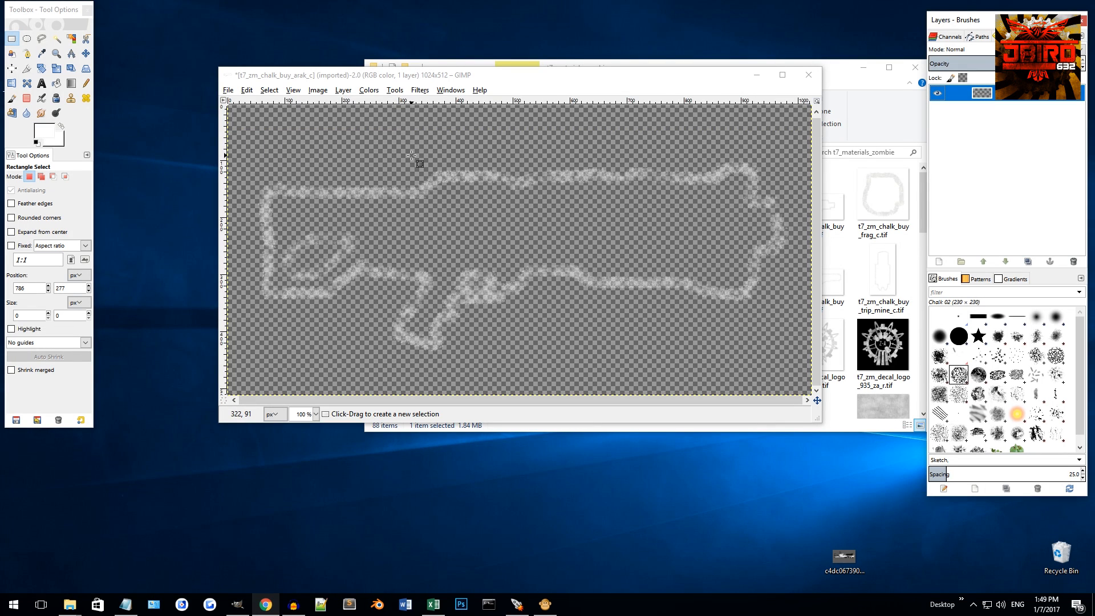
{"action": "scroll", "coordinate": [411, 155], "scroll_direction": "up", "scroll_amount": 3}
{"action": "scroll", "coordinate": [377, 154], "scroll_direction": "down", "scroll_amount": 3}
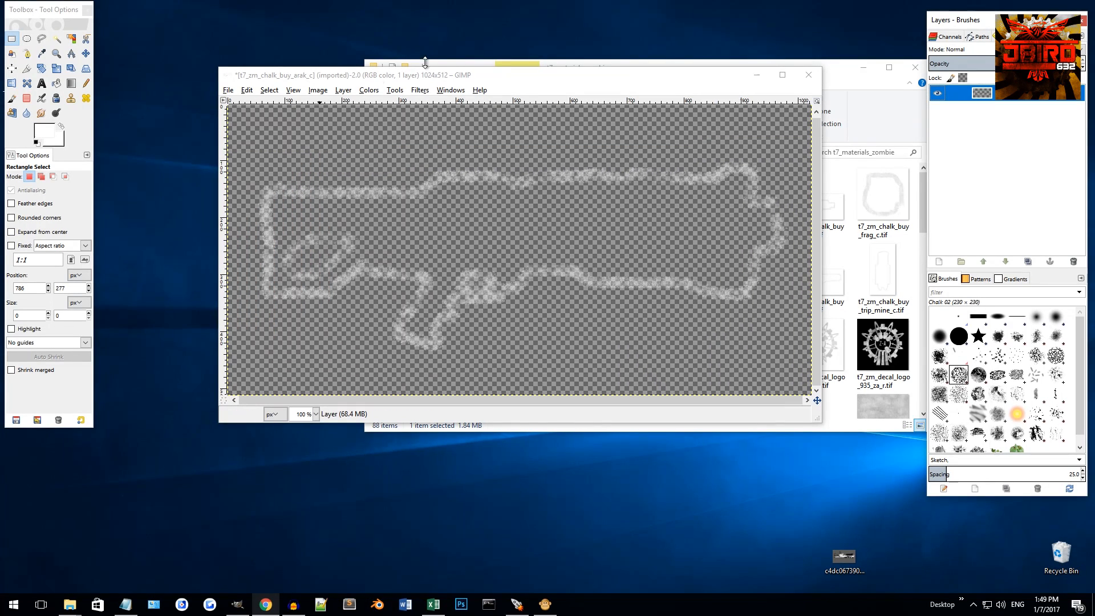
{"action": "left_click", "coordinate": [229, 90]}
{"action": "left_click", "coordinate": [285, 251]}
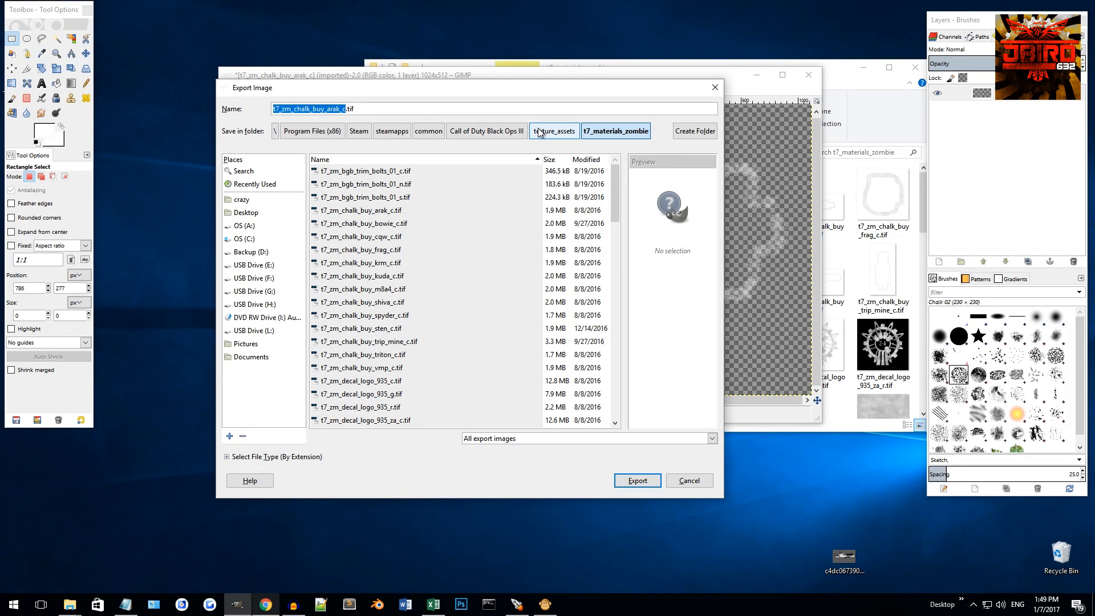
{"action": "left_click", "coordinate": [290, 112]}
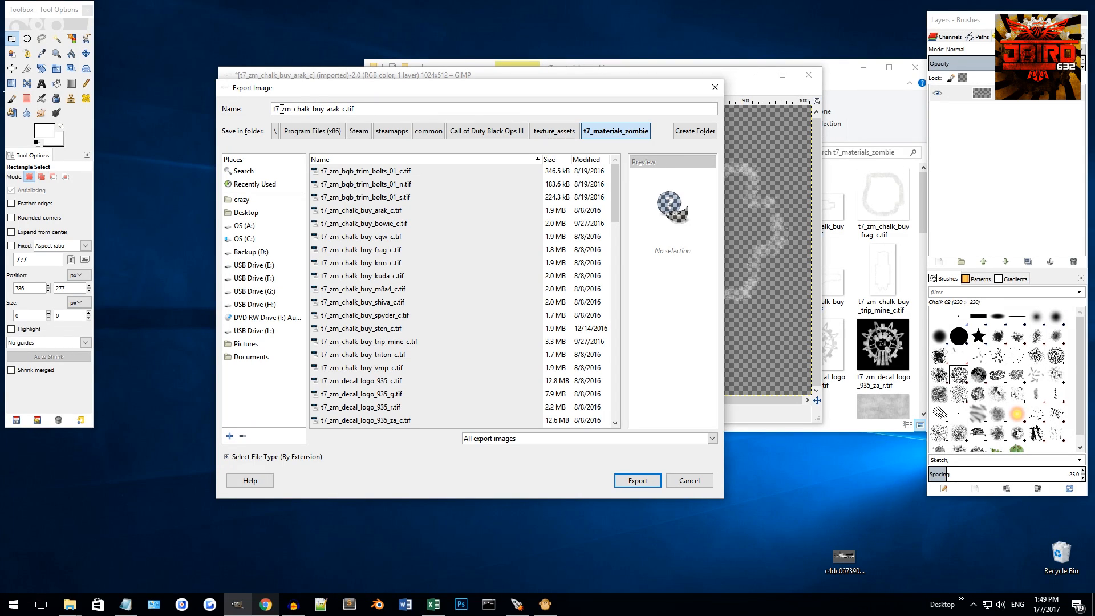
{"action": "key", "text": "Delete"}
{"action": "key", "text": "Delete"}
{"action": "type", "text": "19"}
{"action": "left_click", "coordinate": [641, 480]}
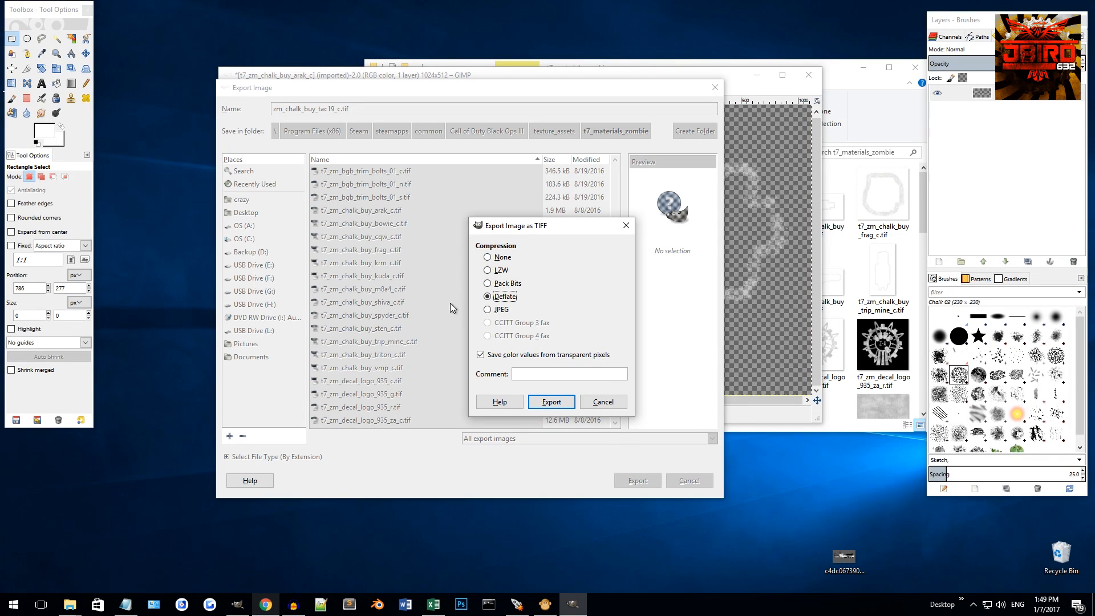
{"action": "left_click", "coordinate": [551, 403]}
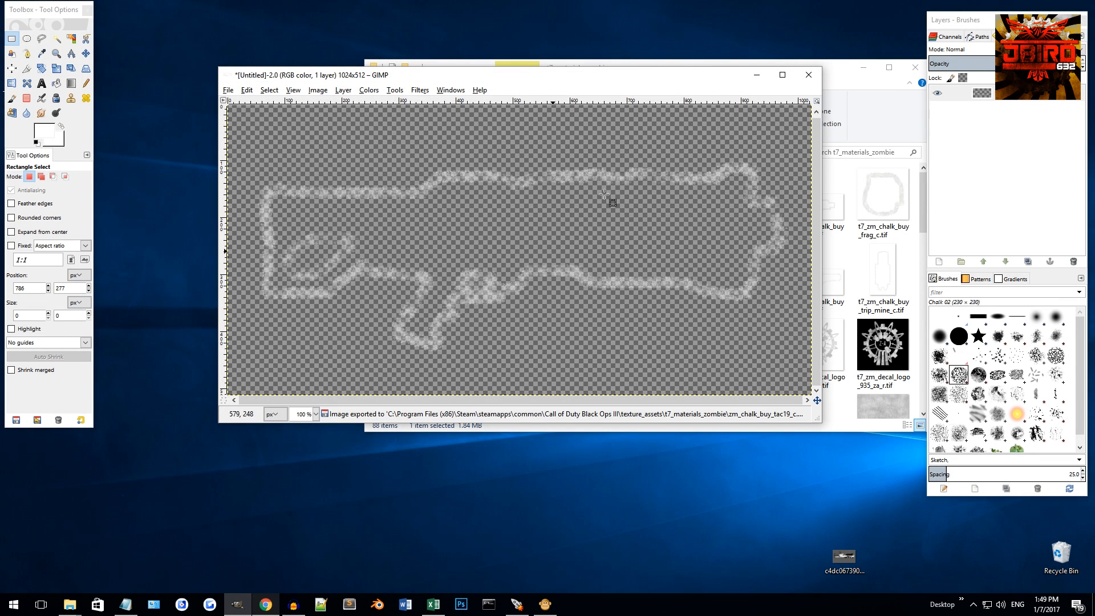
Step: Minimise the image window and send the weapon reference image on the desktop to the Recycle Bin
{"action": "left_click_drag", "start_coordinate": [654, 78], "coordinate": [659, 72]}
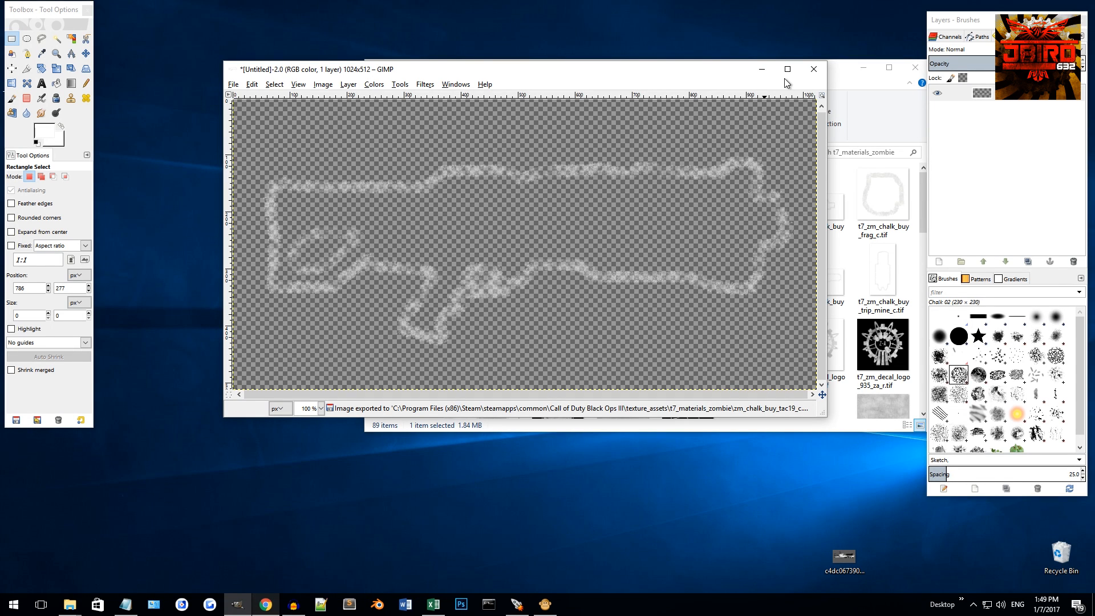
{"action": "left_click", "coordinate": [762, 69]}
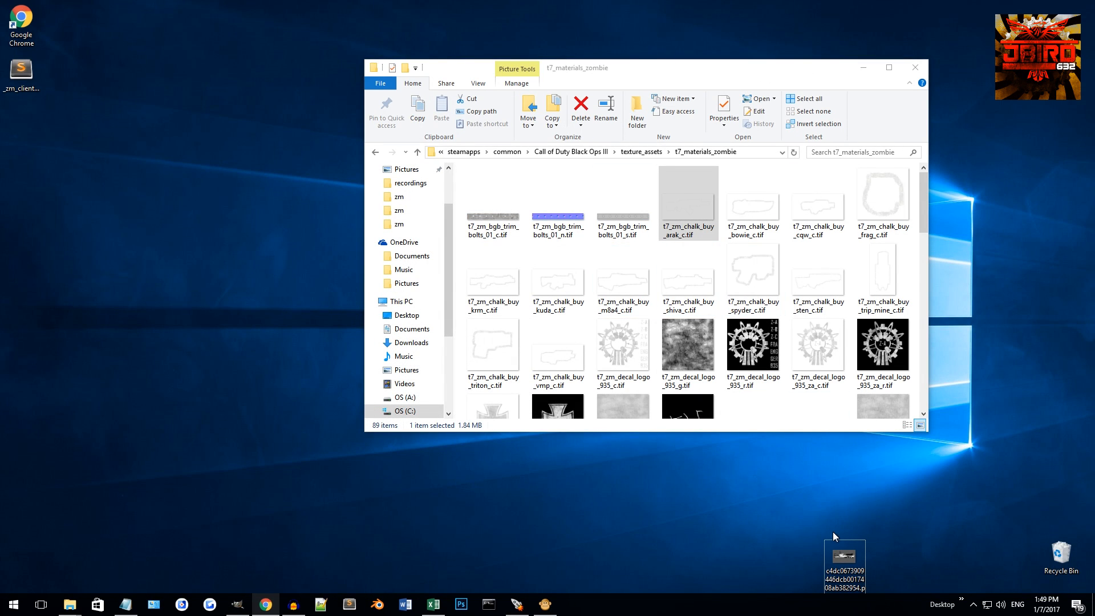
{"action": "left_click_drag", "start_coordinate": [1026, 545], "coordinate": [1060, 556]}
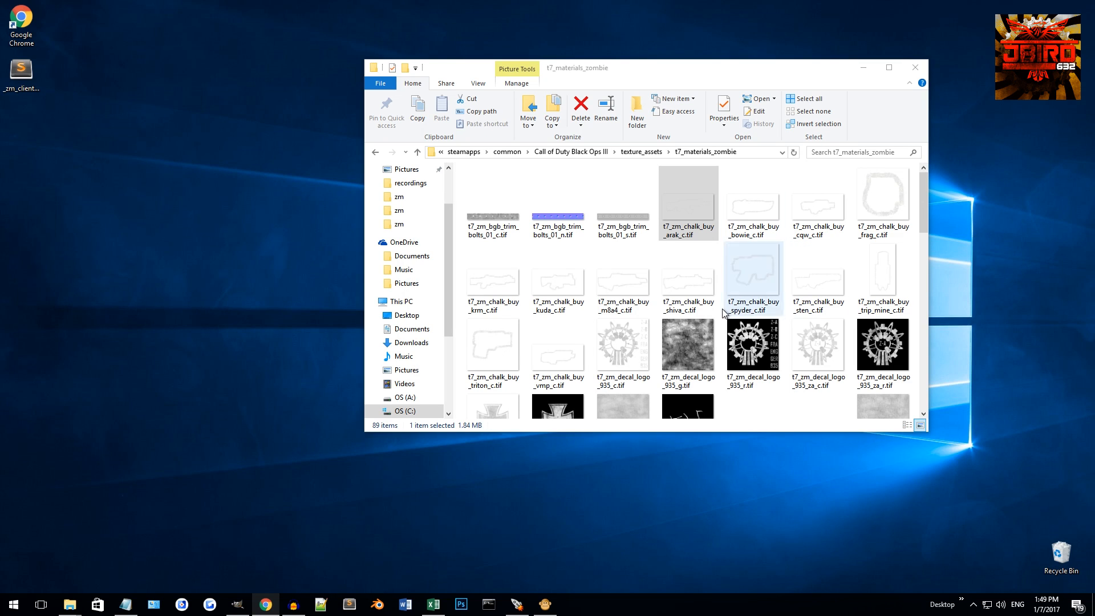
Step: Locate the exported zm_chalk_buy_tac19_c.tif in the t7_materials_zombie folder and check its thumbnail
{"action": "key", "text": "alt+Left"}
{"action": "key", "text": "alt+Right"}
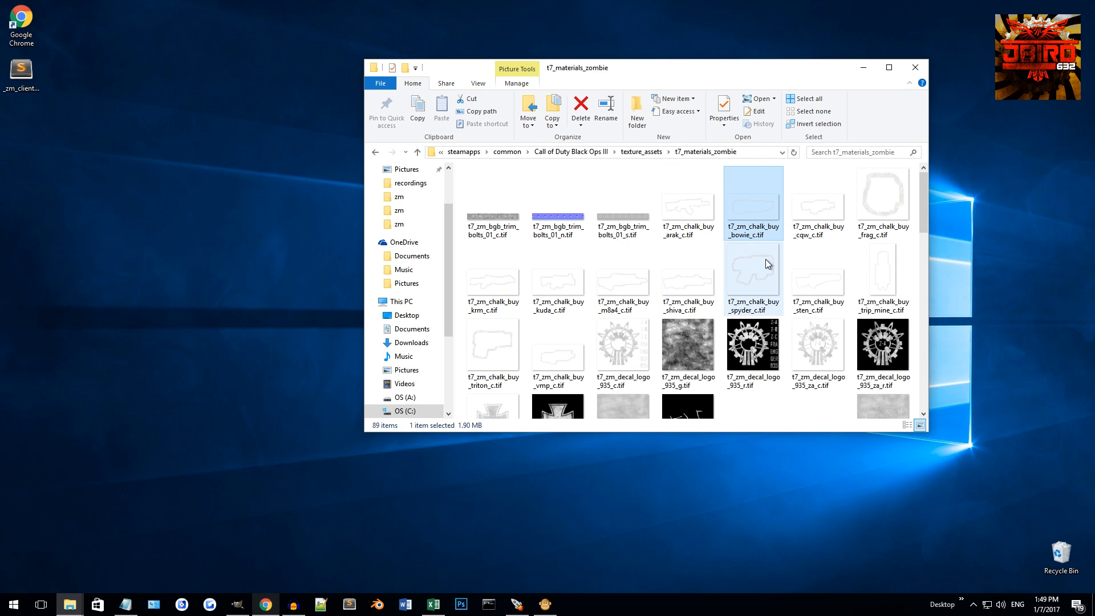
{"action": "scroll", "coordinate": [766, 259], "scroll_direction": "down", "scroll_amount": 5}
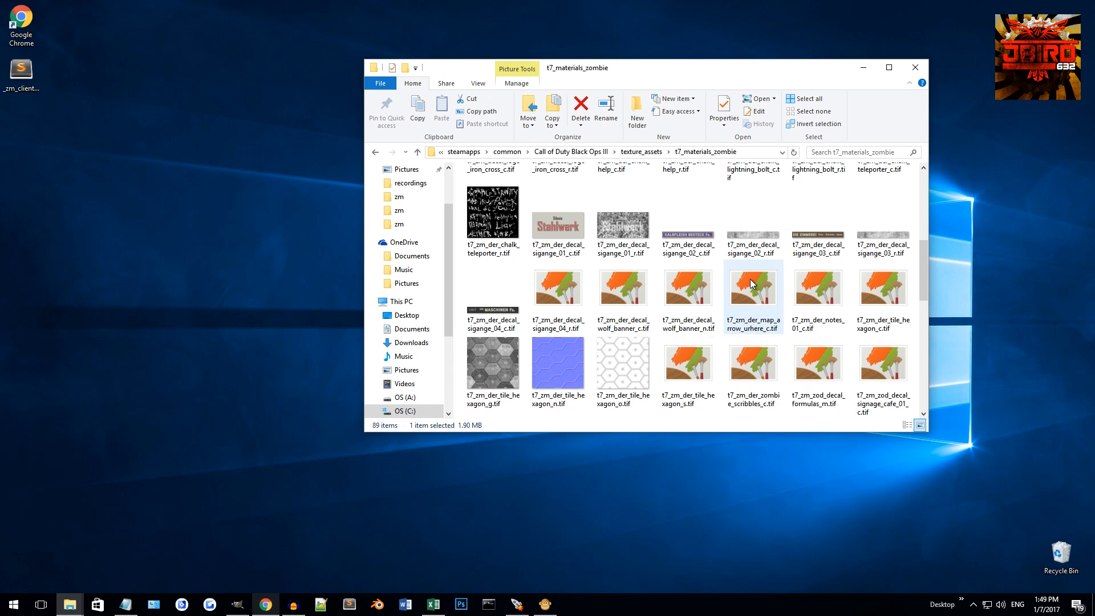
{"action": "scroll", "coordinate": [741, 276], "scroll_direction": "up", "scroll_amount": 5}
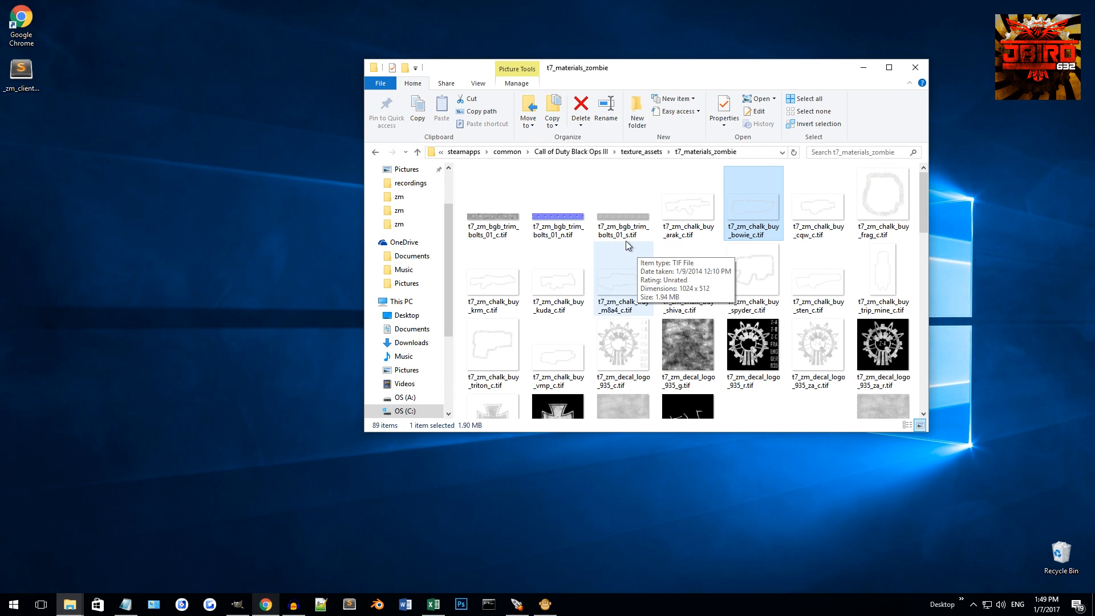
{"action": "scroll", "coordinate": [732, 308], "scroll_direction": "down", "scroll_amount": 10}
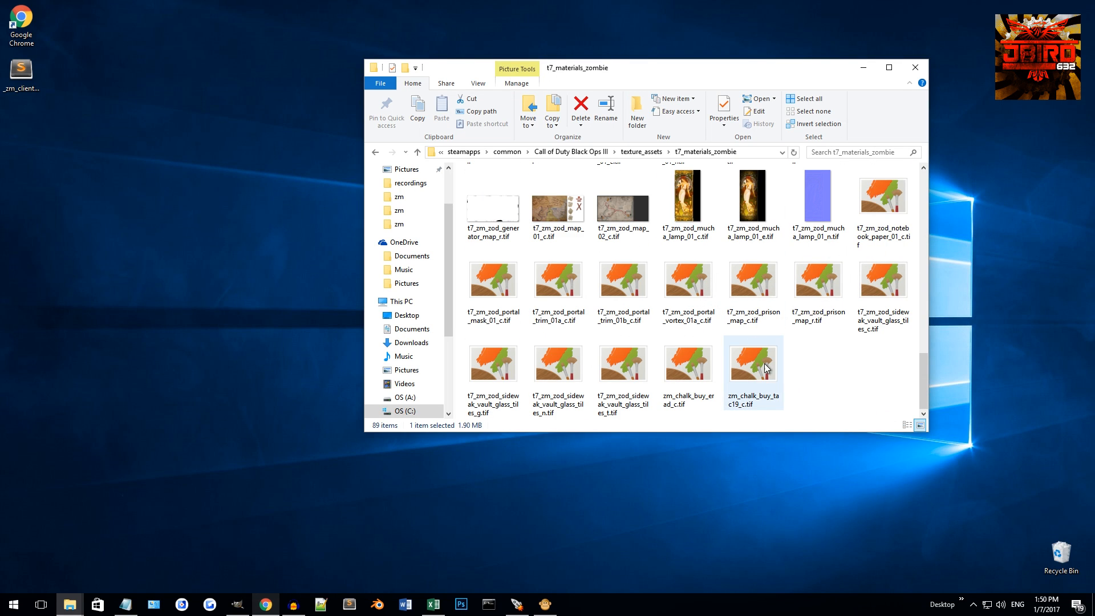
{"action": "left_click", "coordinate": [770, 399]}
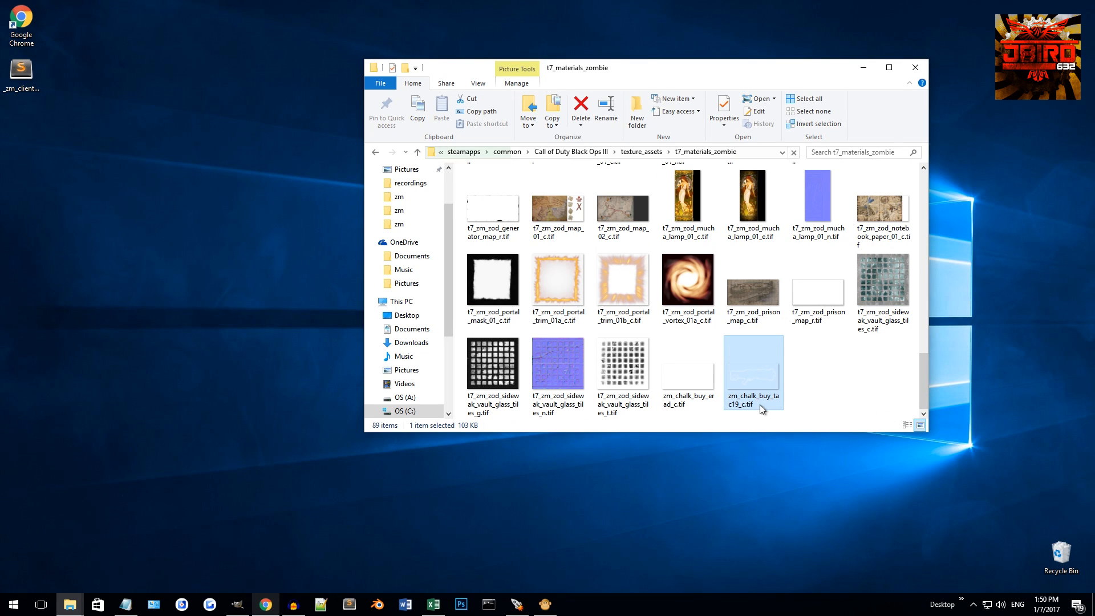
{"action": "left_click", "coordinate": [834, 388]}
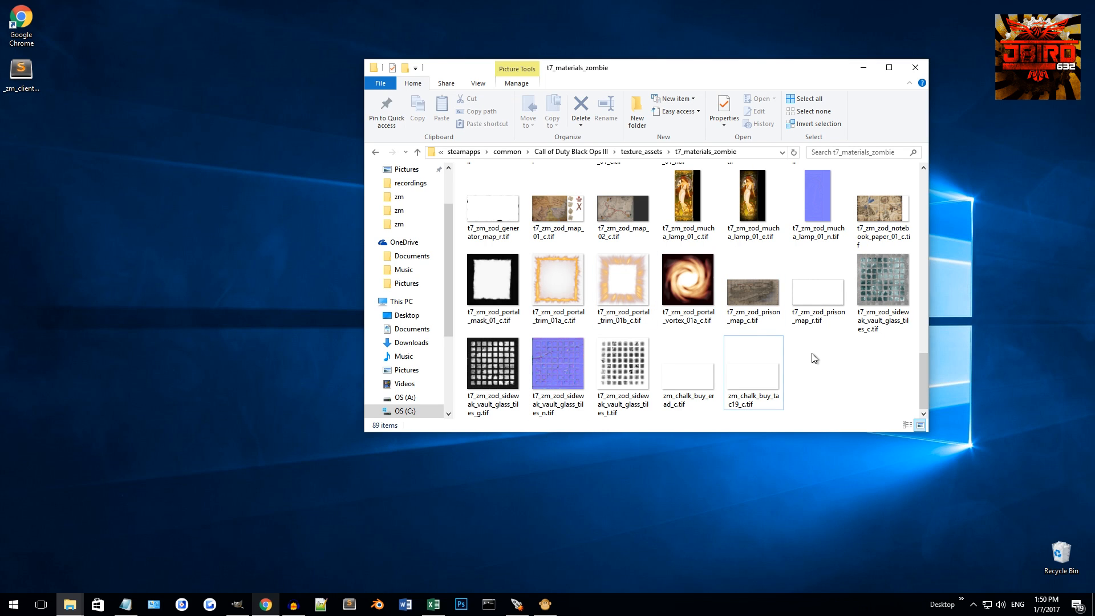
{"action": "left_click", "coordinate": [761, 369]}
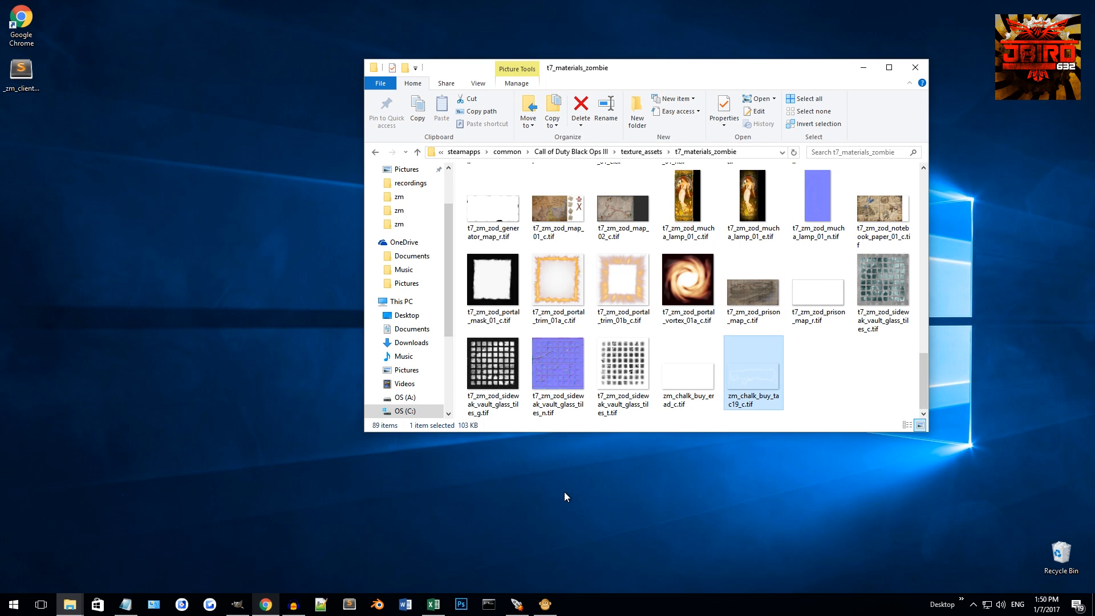
Step: Switch to Asset Property Editor and create a new GDT file named wall_weapon_chalks in source_data
{"action": "left_click", "coordinate": [546, 604]}
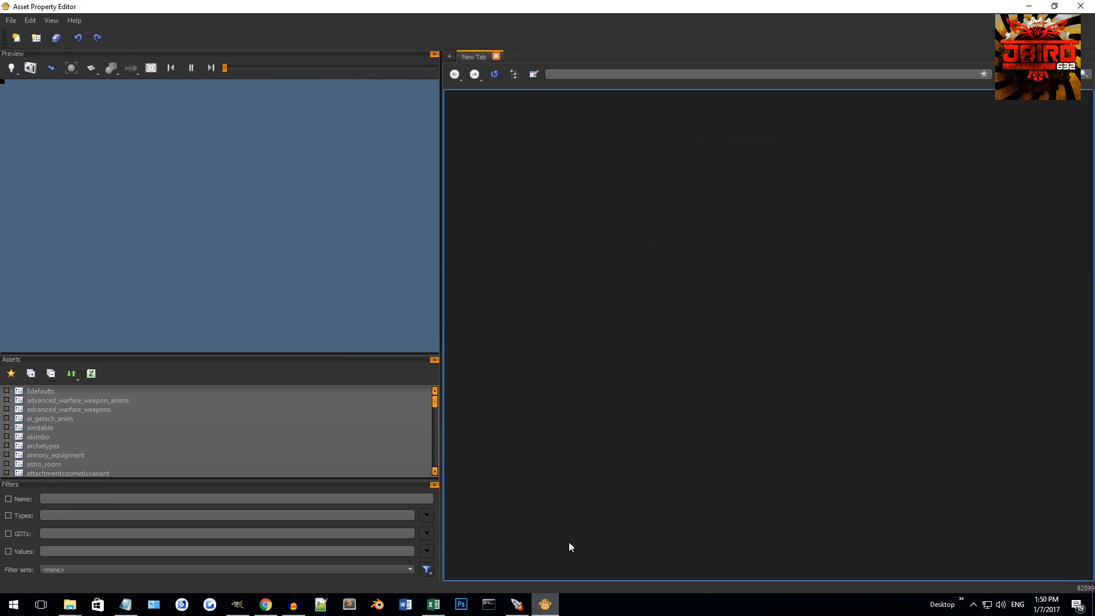
{"action": "left_click", "coordinate": [8, 21]}
{"action": "left_click", "coordinate": [34, 56]}
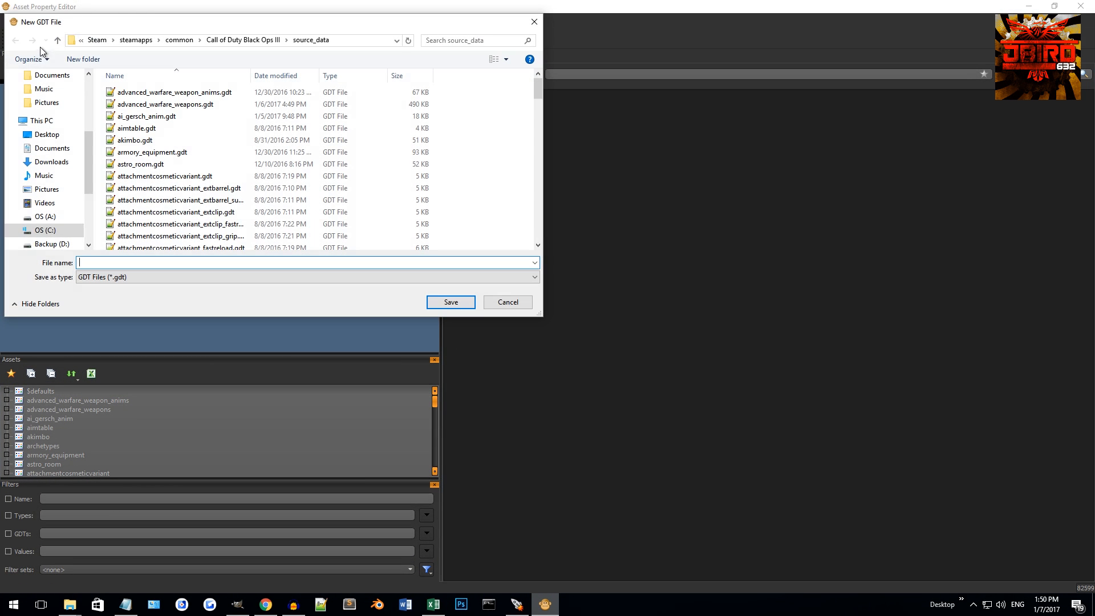
{"action": "type", "text": "wall_weapon_chalks"}
{"action": "key", "text": "Return"}
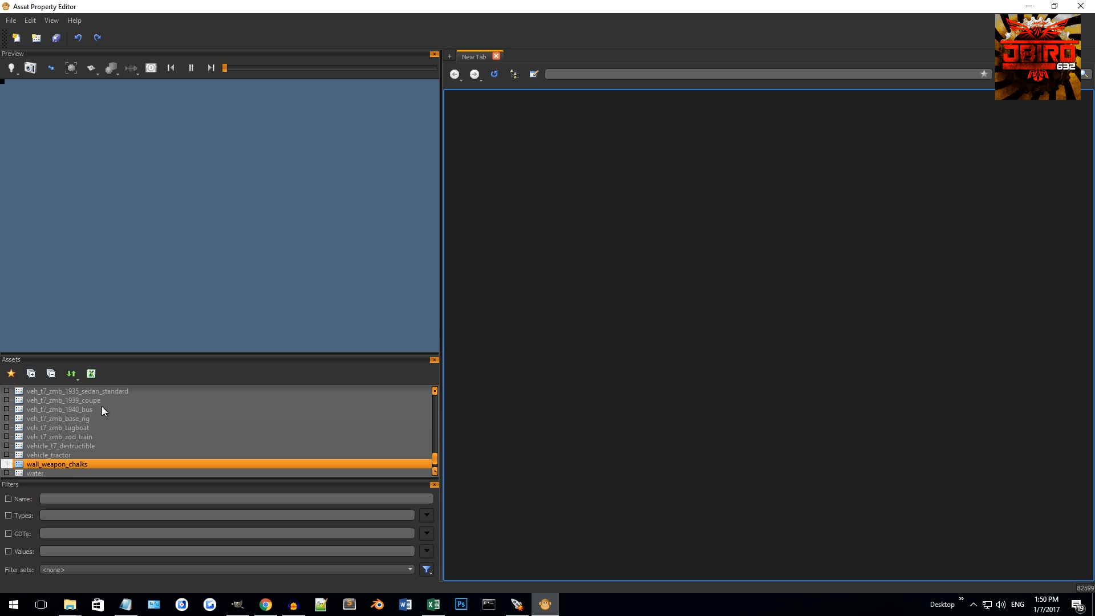
{"action": "right_click", "coordinate": [72, 464]}
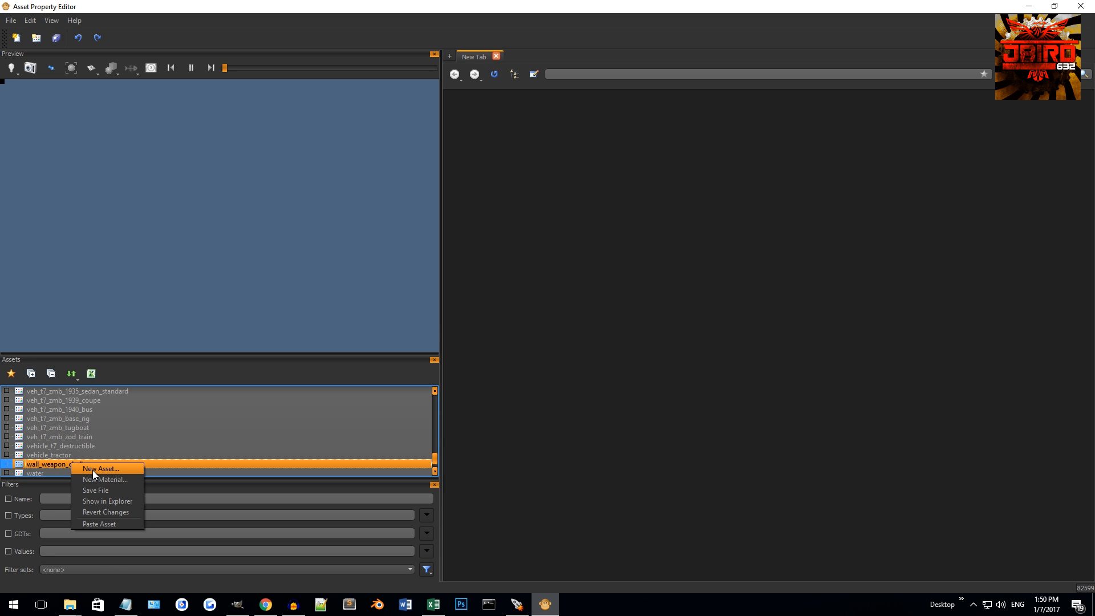
{"action": "left_click", "coordinate": [193, 461]}
{"action": "right_click", "coordinate": [80, 463]}
{"action": "left_click", "coordinate": [104, 478]}
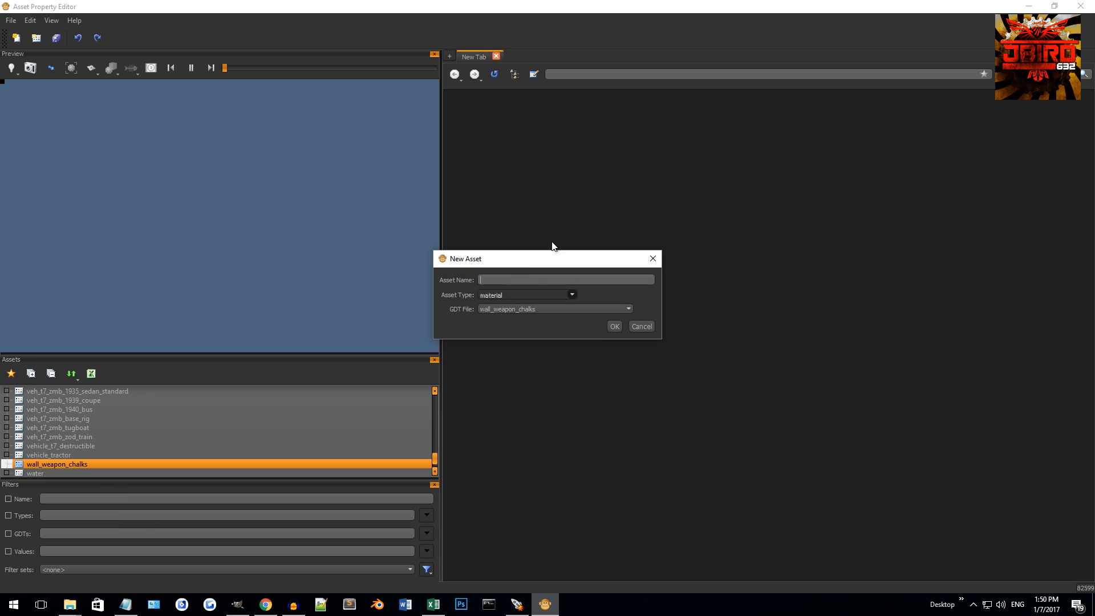
{"action": "left_click", "coordinate": [642, 326]}
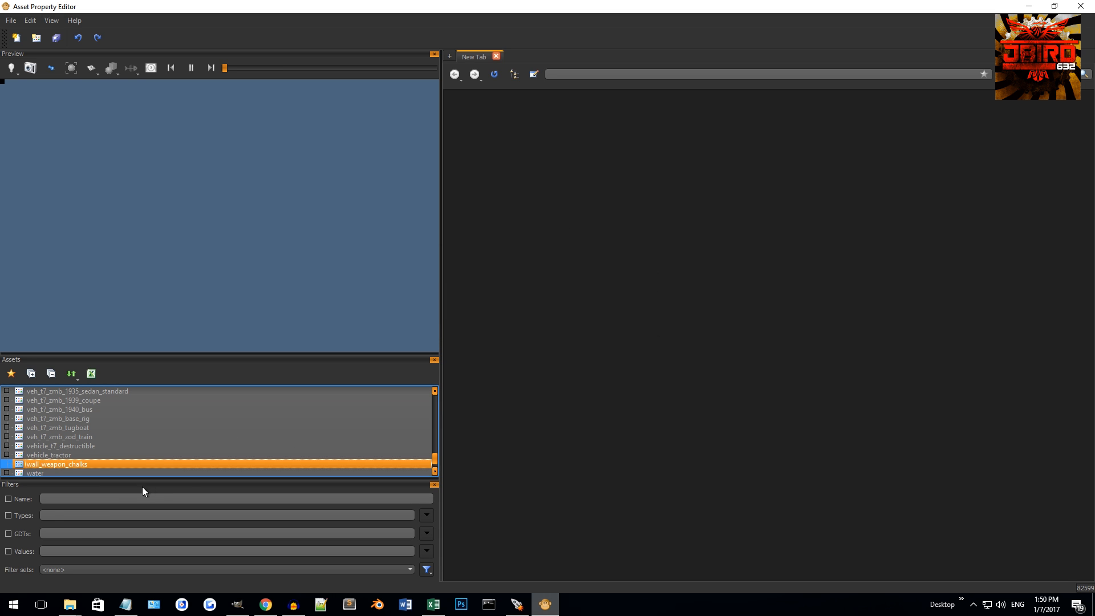
Step: Filter the assets by the name "chalk" and open the t7_zm_chalk_buy_arak material from the t7_zombies file
{"action": "left_click", "coordinate": [69, 501]}
{"action": "type", "text": "chalk"}
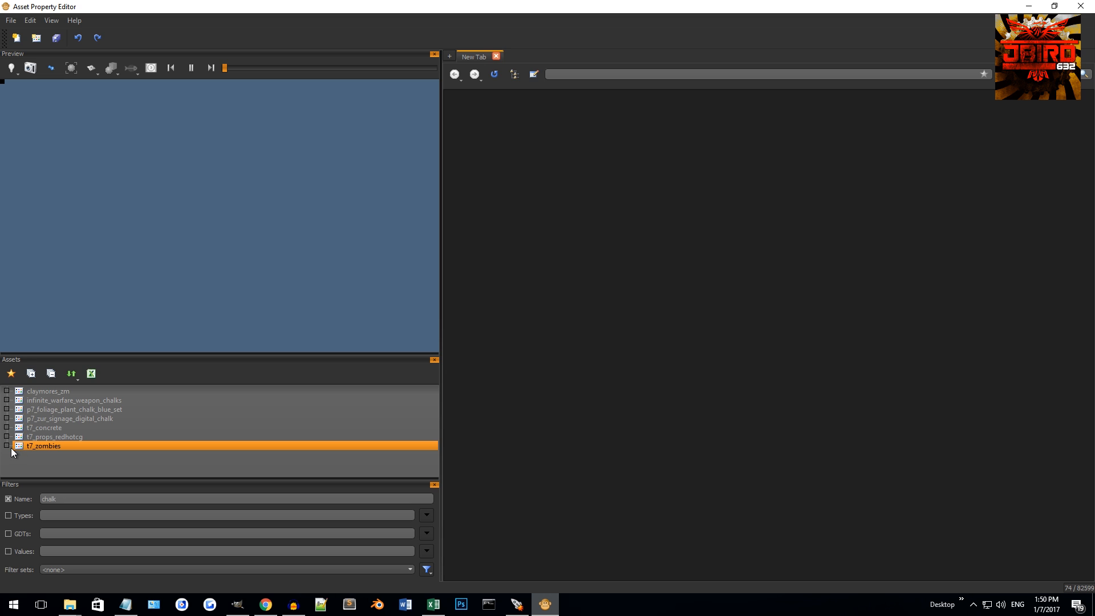
{"action": "left_click", "coordinate": [7, 447]}
{"action": "scroll", "coordinate": [84, 449], "scroll_direction": "down", "scroll_amount": 5}
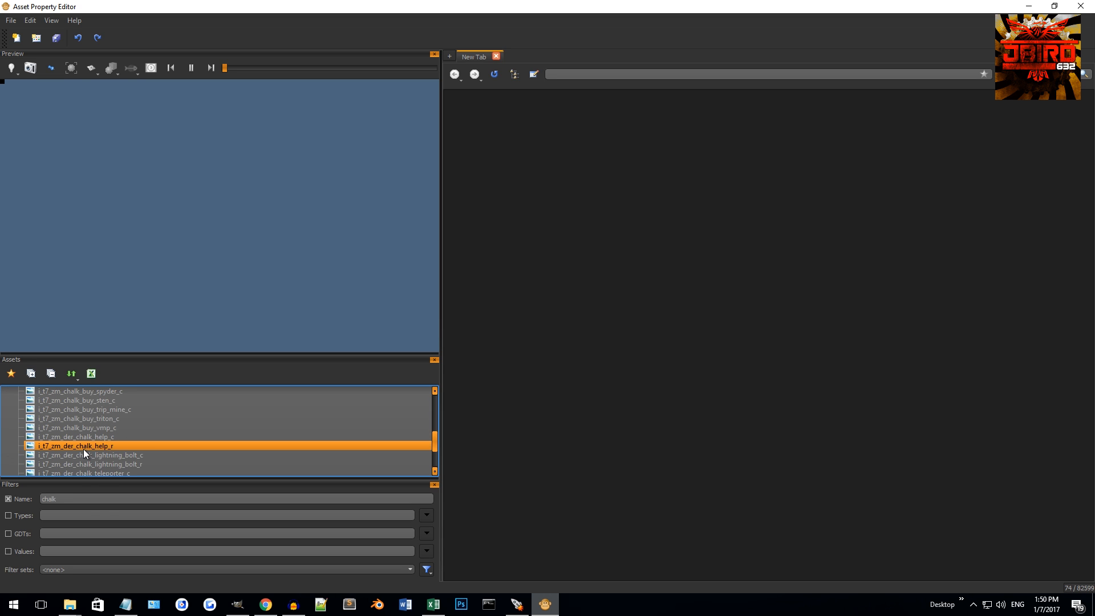
{"action": "scroll", "coordinate": [83, 450], "scroll_direction": "down", "scroll_amount": 2}
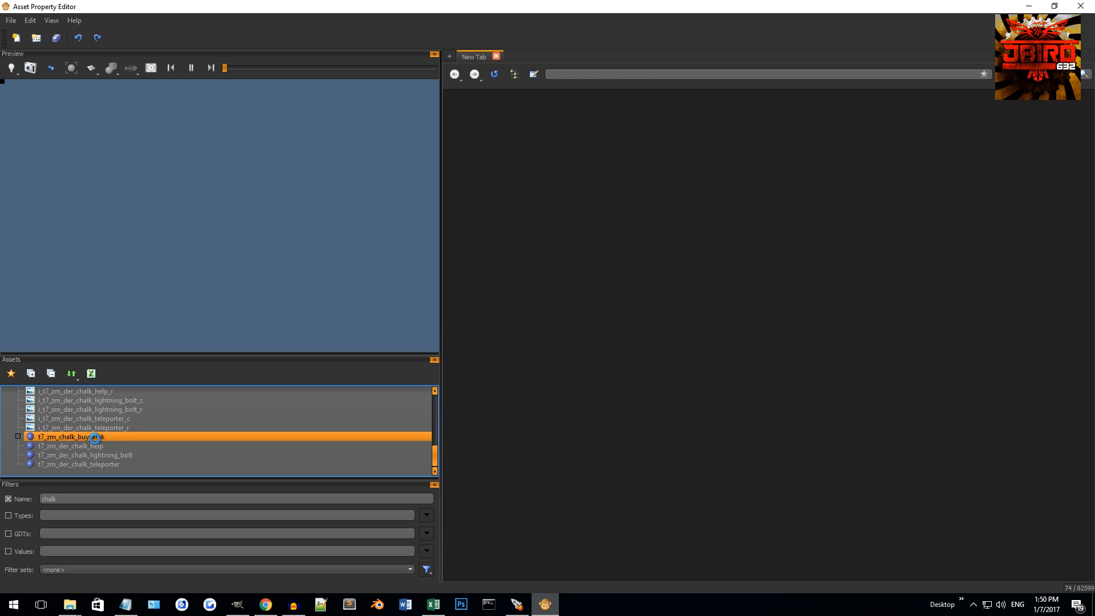
{"action": "left_click", "coordinate": [95, 438]}
{"action": "right_click", "coordinate": [94, 438]}
{"action": "left_click", "coordinate": [117, 456]}
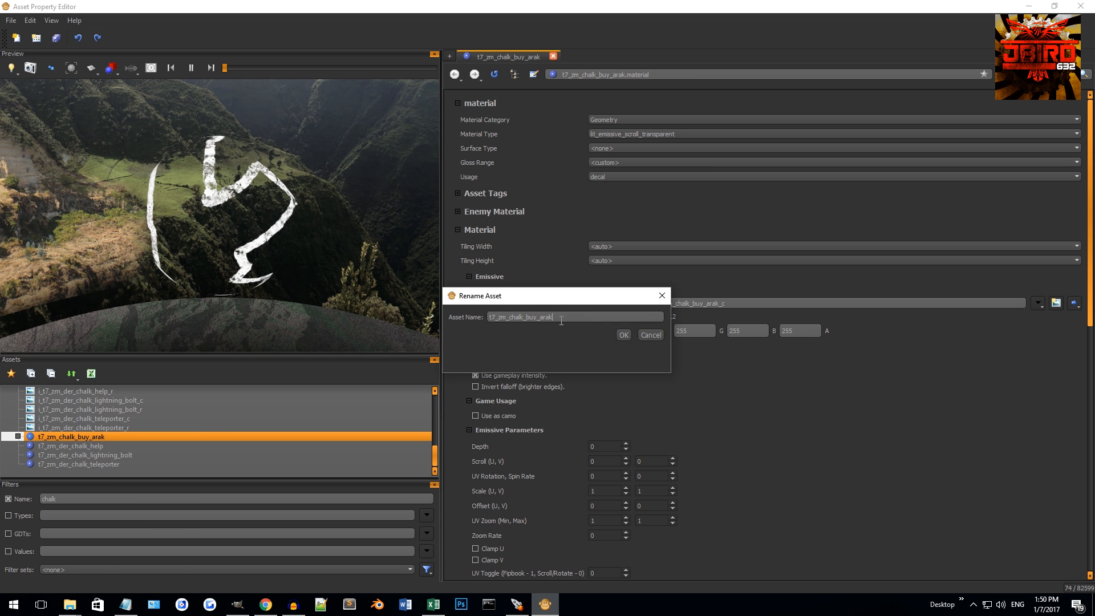
{"action": "left_click_drag", "start_coordinate": [581, 320], "coordinate": [485, 323]}
{"action": "left_click", "coordinate": [651, 336]}
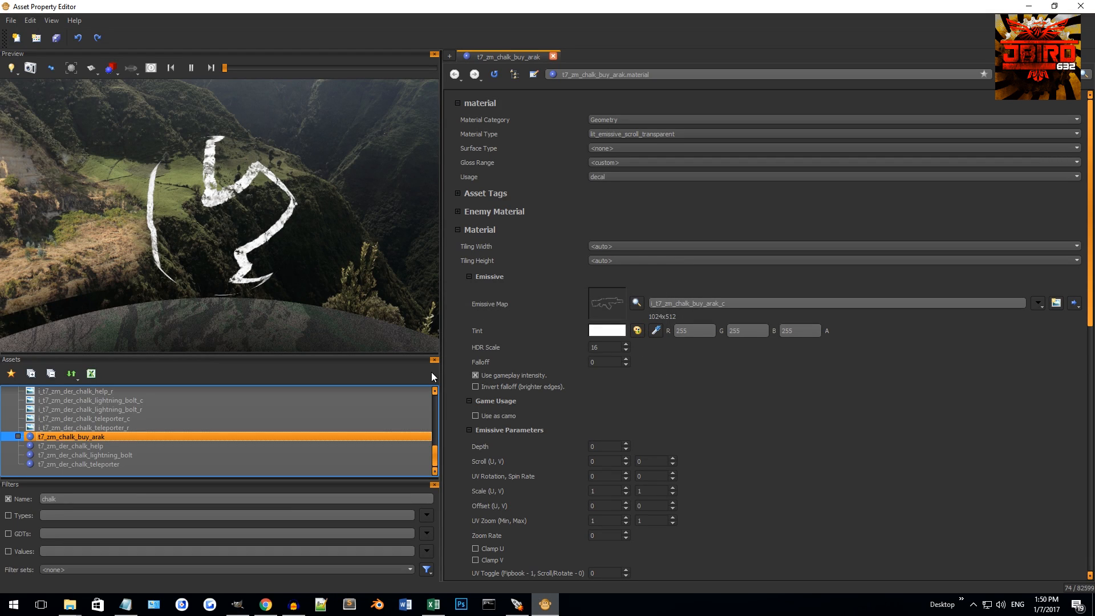
Step: Collapse the asset tree, turn off the name filter and look through the full list around wall_weapon_chalks
{"action": "left_click", "coordinate": [50, 374]}
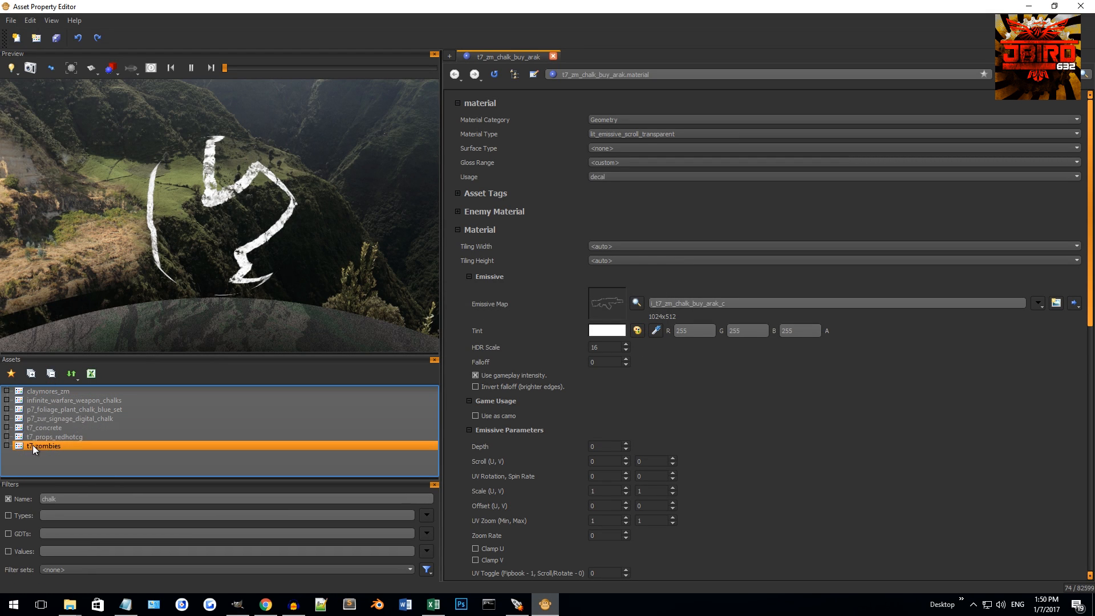
{"action": "left_click", "coordinate": [9, 500]}
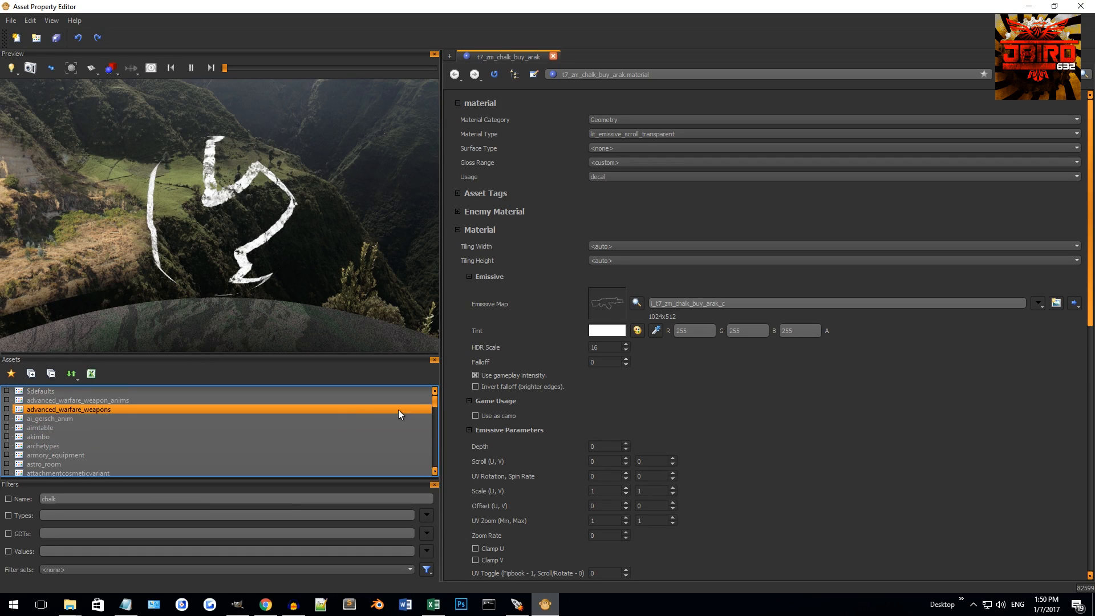
{"action": "left_click_drag", "start_coordinate": [432, 402], "coordinate": [434, 466]}
{"action": "scroll", "coordinate": [100, 424], "scroll_direction": "up", "scroll_amount": 3}
{"action": "scroll", "coordinate": [107, 412], "scroll_direction": "up", "scroll_amount": 10}
{"action": "scroll", "coordinate": [111, 410], "scroll_direction": "up", "scroll_amount": 10}
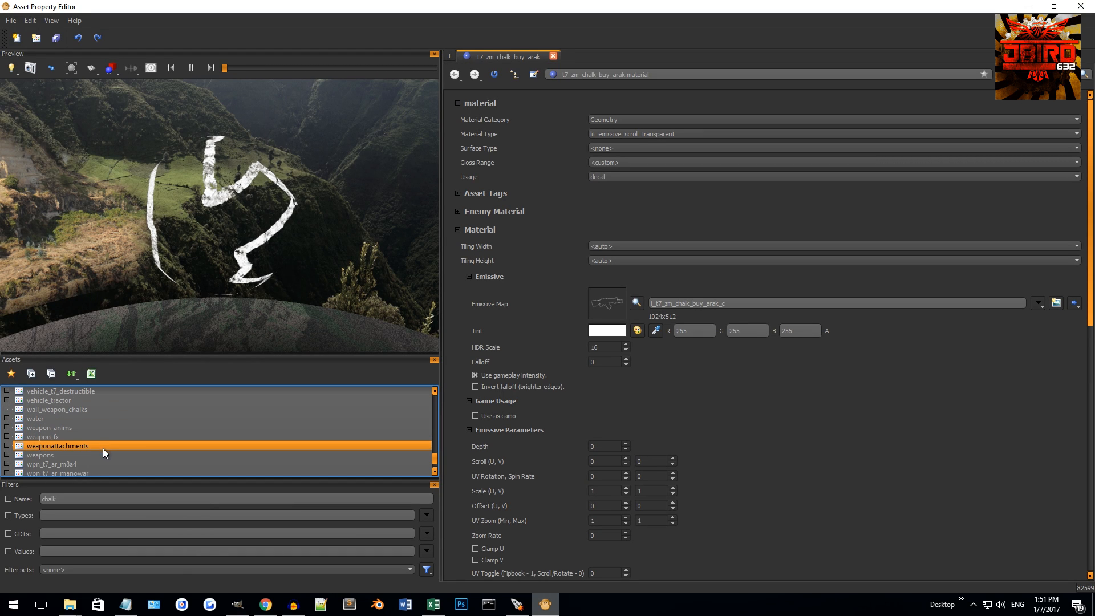
{"action": "scroll", "coordinate": [107, 459], "scroll_direction": "down", "scroll_amount": 1}
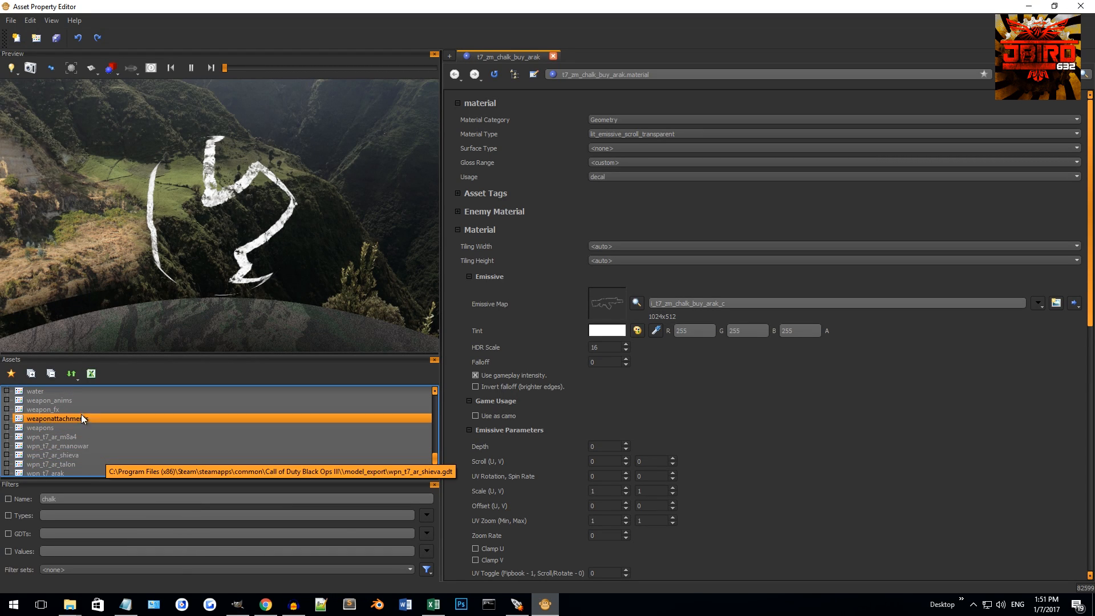
Step: Search the asset names for "weapon", and replace that filter with "chalk"
{"action": "left_click_drag", "start_coordinate": [78, 500], "coordinate": [39, 499]}
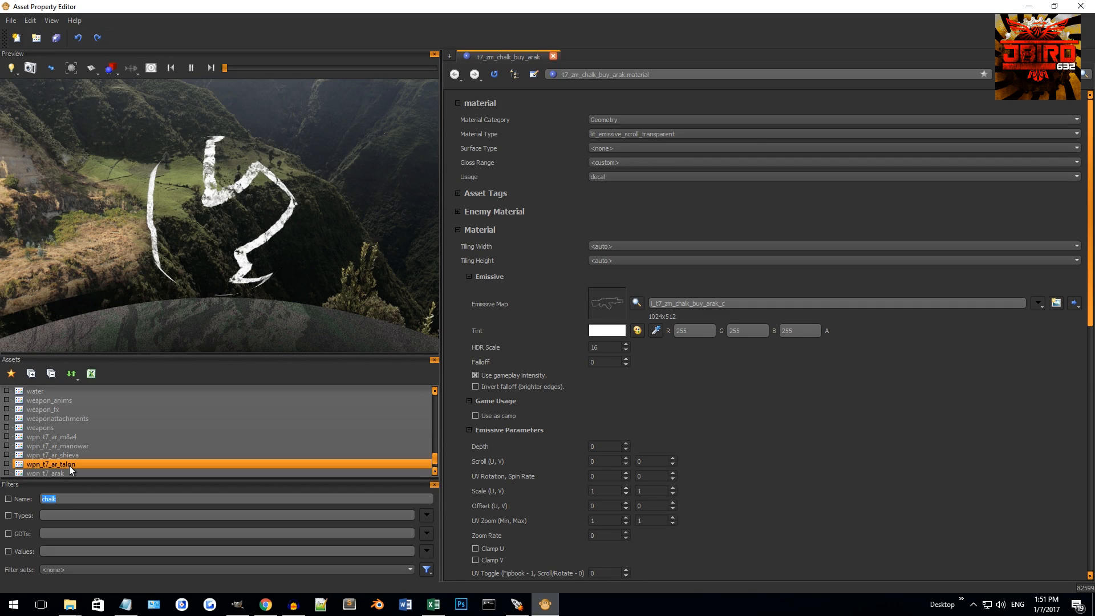
{"action": "type", "text": "weapon ch"}
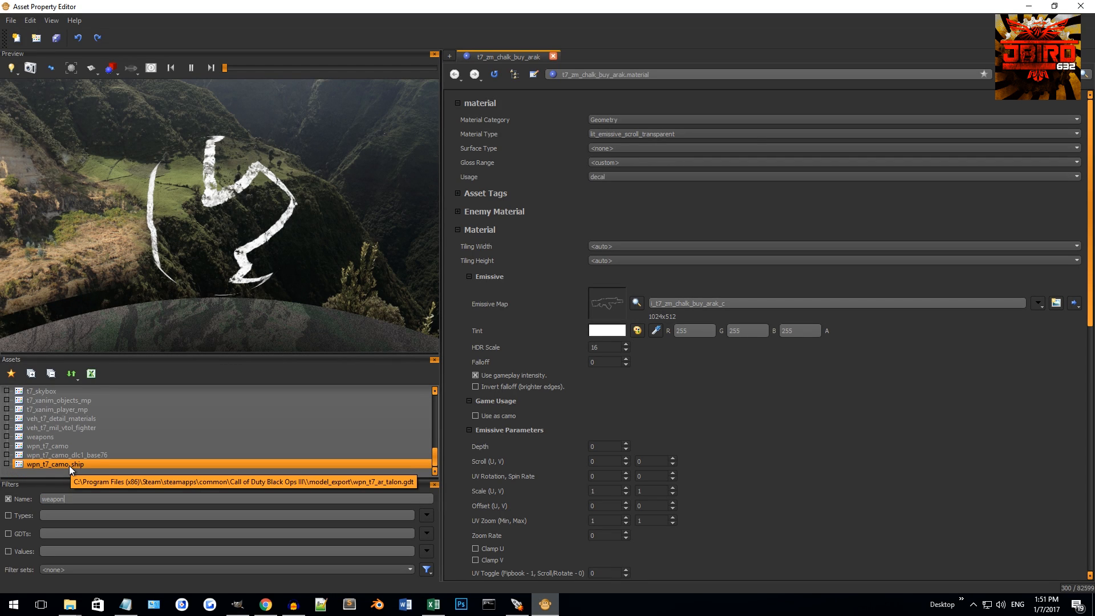
{"action": "key", "text": "BackSpace"}
{"action": "key", "text": "BackSpace"}
{"action": "key", "text": "BackSpace"}
{"action": "key", "text": "BackSpace"}
{"action": "key", "text": "BackSpace"}
{"action": "key", "text": "BackSpace"}
{"action": "key", "text": "BackSpace"}
{"action": "key", "text": "BackSpace"}
{"action": "key", "text": "BackSpace"}
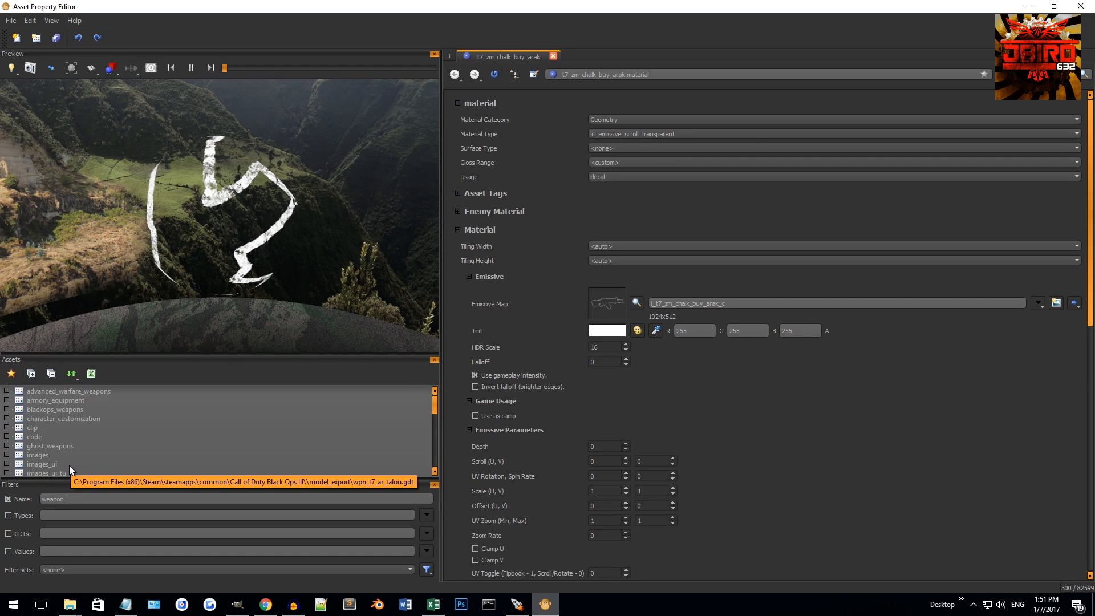
{"action": "type", "text": "chalk"}
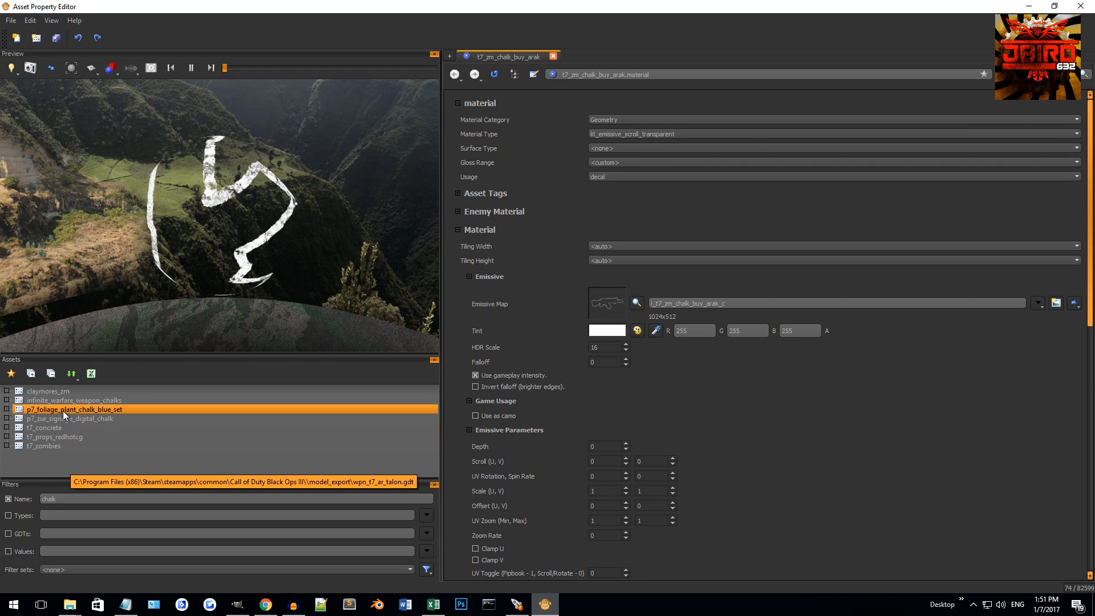
Step: Clear the name filter, look through the full asset list, and search the asset names for "wall"
{"action": "left_click_drag", "start_coordinate": [67, 499], "coordinate": [16, 474]}
{"action": "key", "text": "BackSpace"}
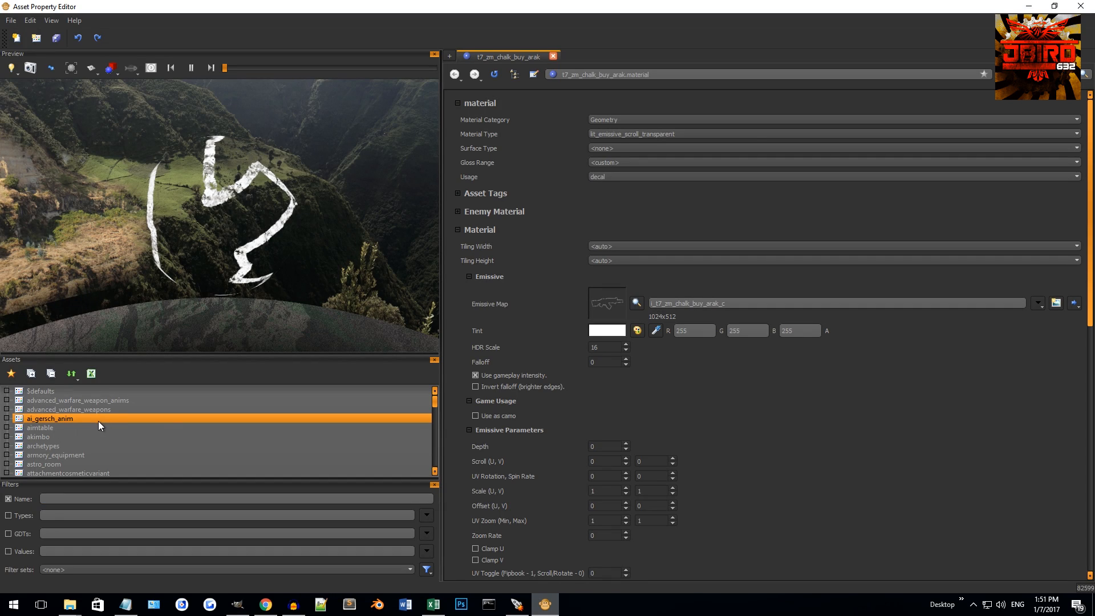
{"action": "scroll", "coordinate": [164, 419], "scroll_direction": "down", "scroll_amount": 15}
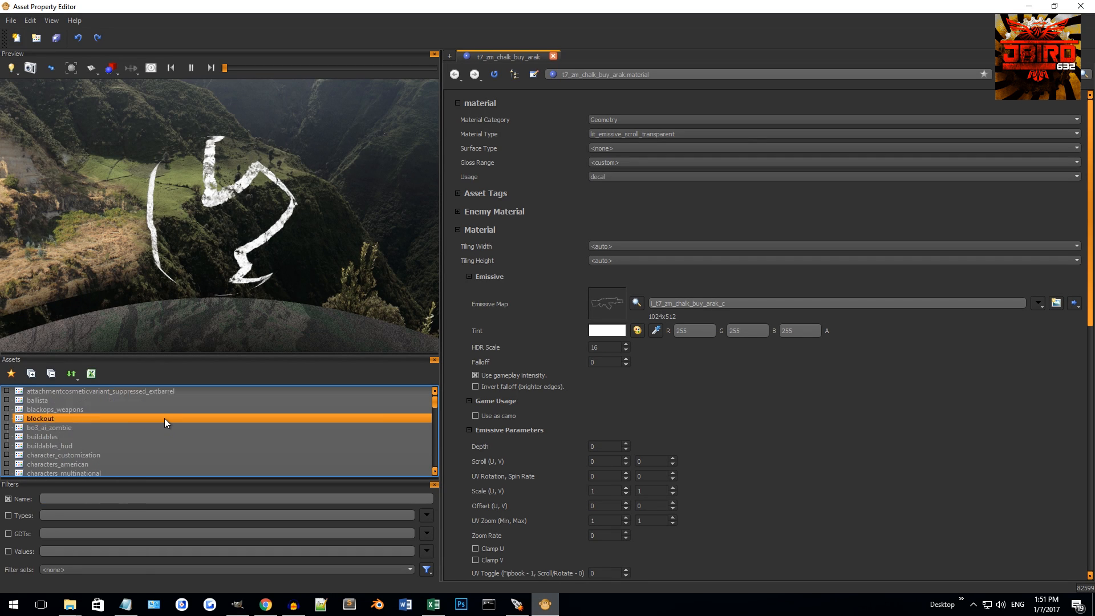
{"action": "scroll", "coordinate": [165, 417], "scroll_direction": "down", "scroll_amount": 15}
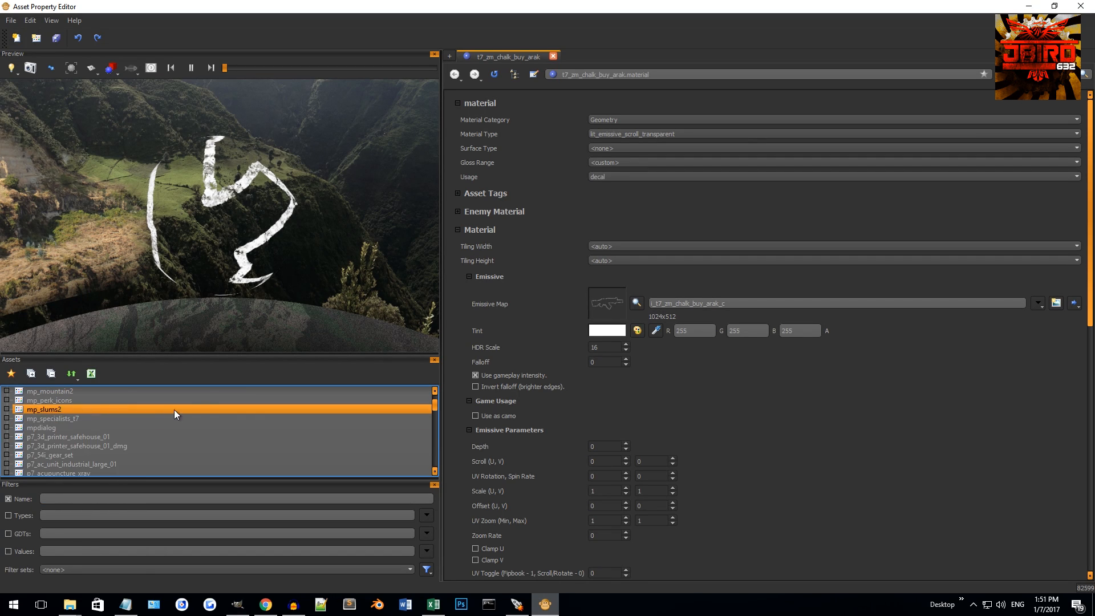
{"action": "type", "text": "wall"}
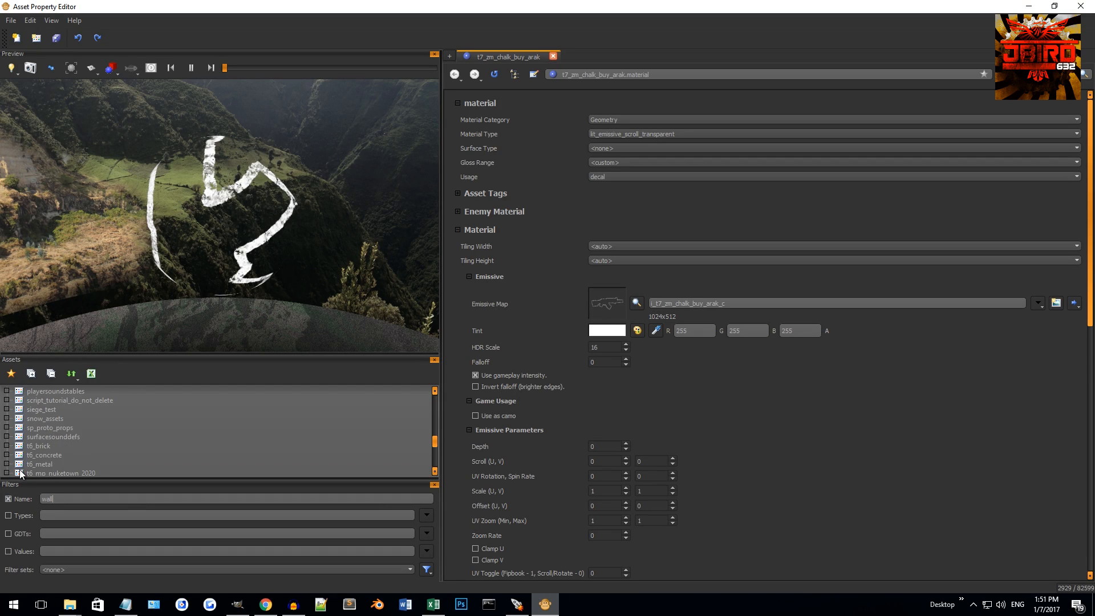
{"action": "scroll", "coordinate": [69, 434], "scroll_direction": "down", "scroll_amount": 5}
{"action": "scroll", "coordinate": [84, 429], "scroll_direction": "down", "scroll_amount": 5}
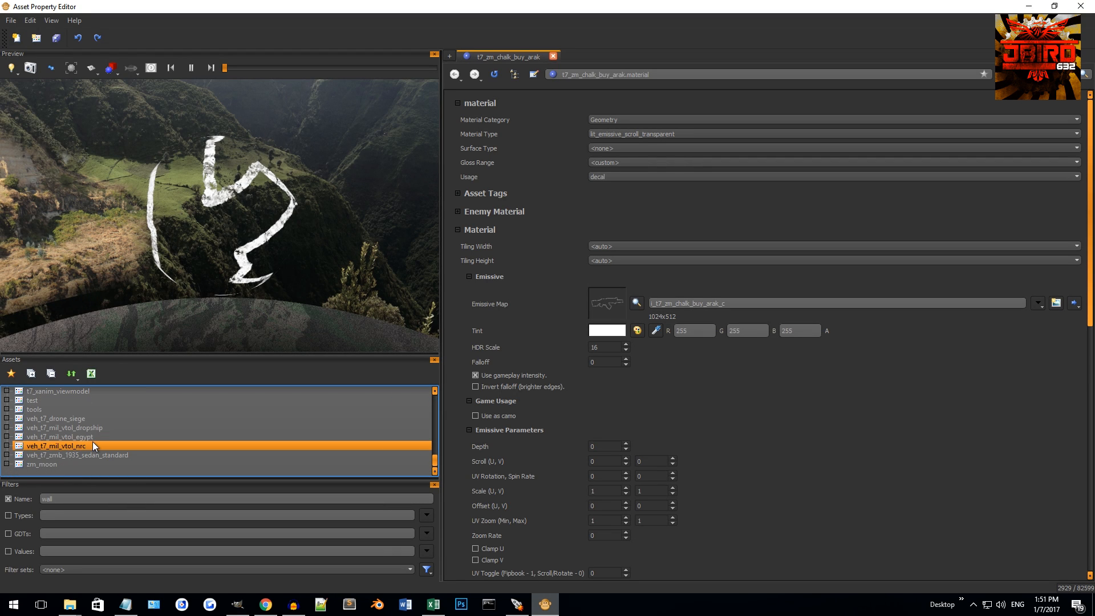
Step: Replace the name filter with "weapon" and look through the filtered GDT files for wall_weapon_chalks
{"action": "left_click_drag", "start_coordinate": [70, 498], "coordinate": [27, 491]}
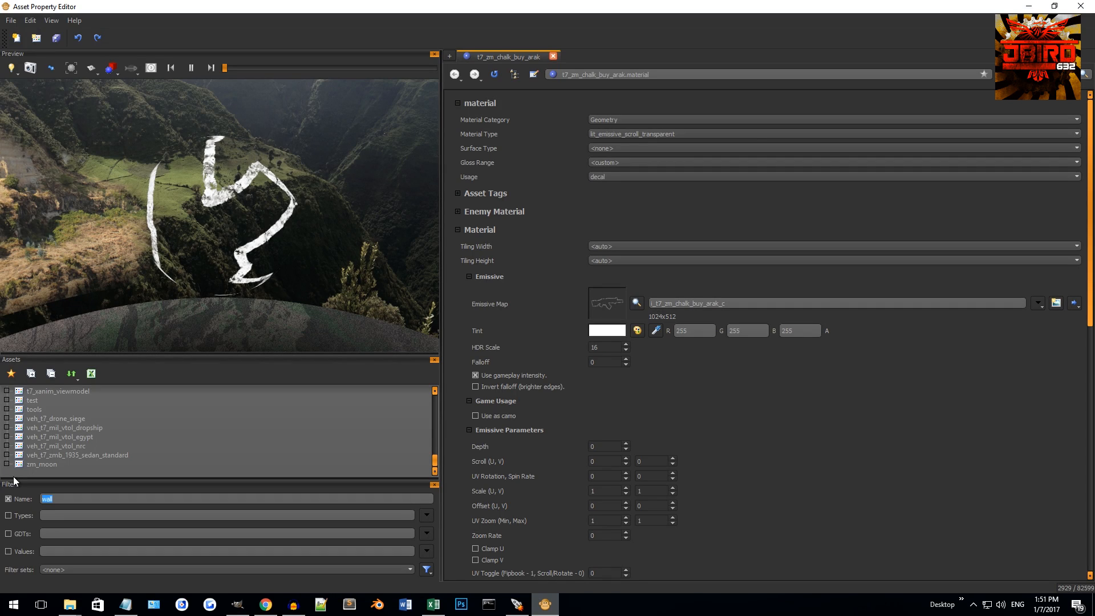
{"action": "type", "text": "weapon"}
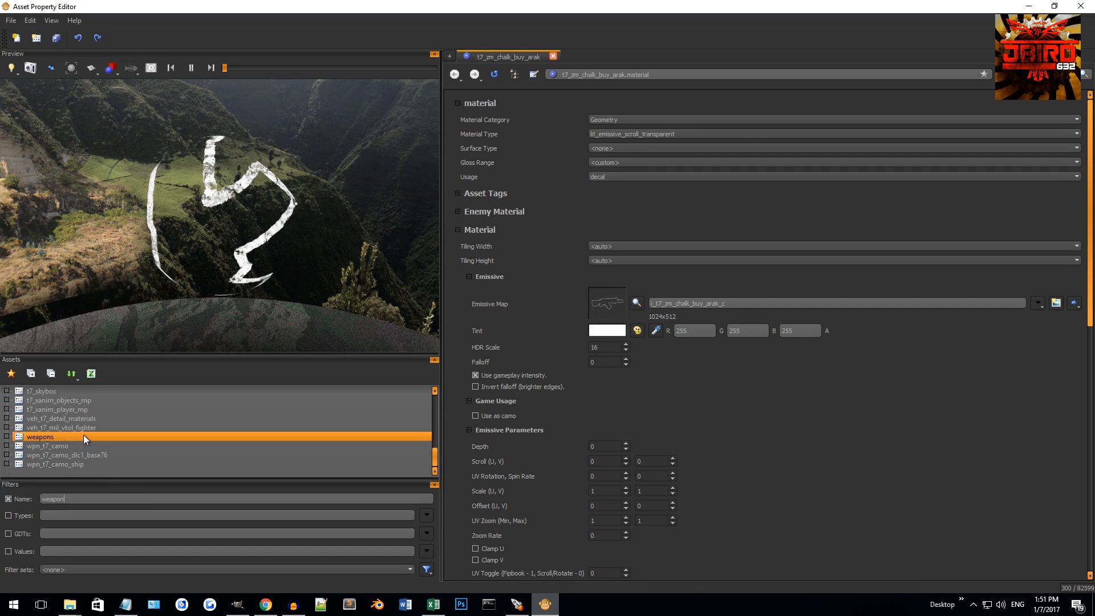
{"action": "scroll", "coordinate": [91, 425], "scroll_direction": "up", "scroll_amount": 1}
{"action": "scroll", "coordinate": [93, 425], "scroll_direction": "up", "scroll_amount": 1}
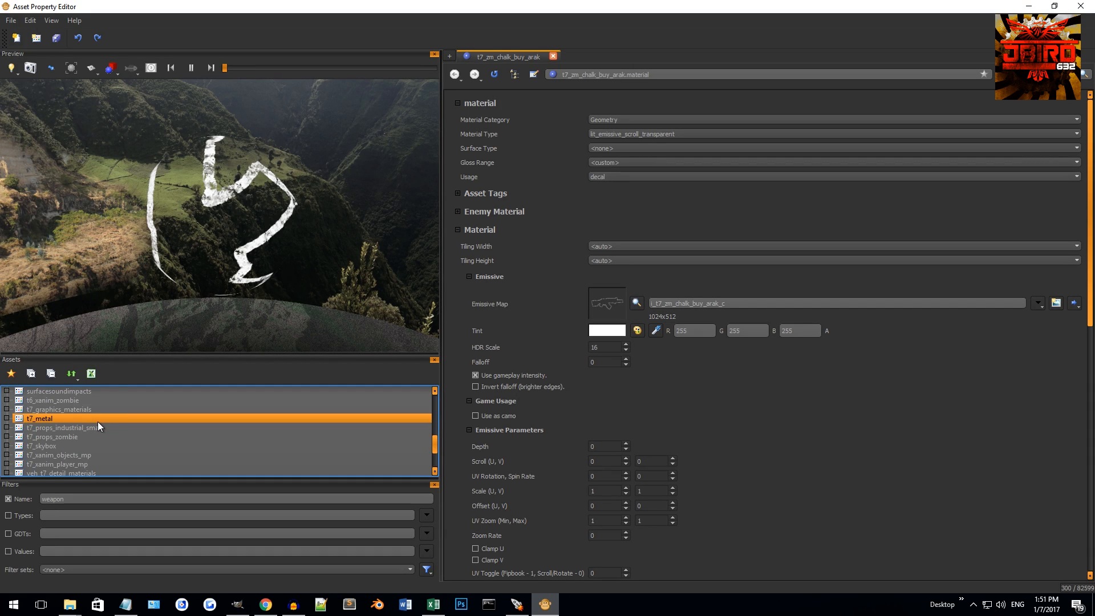
{"action": "scroll", "coordinate": [97, 426], "scroll_direction": "up", "scroll_amount": 5}
{"action": "left_click", "coordinate": [157, 394]}
Step: Check which existing GDT files in source_data start with "w" while naming a new GDT, and cancel without saving
{"action": "left_click", "coordinate": [11, 20]}
{"action": "left_click", "coordinate": [32, 45]}
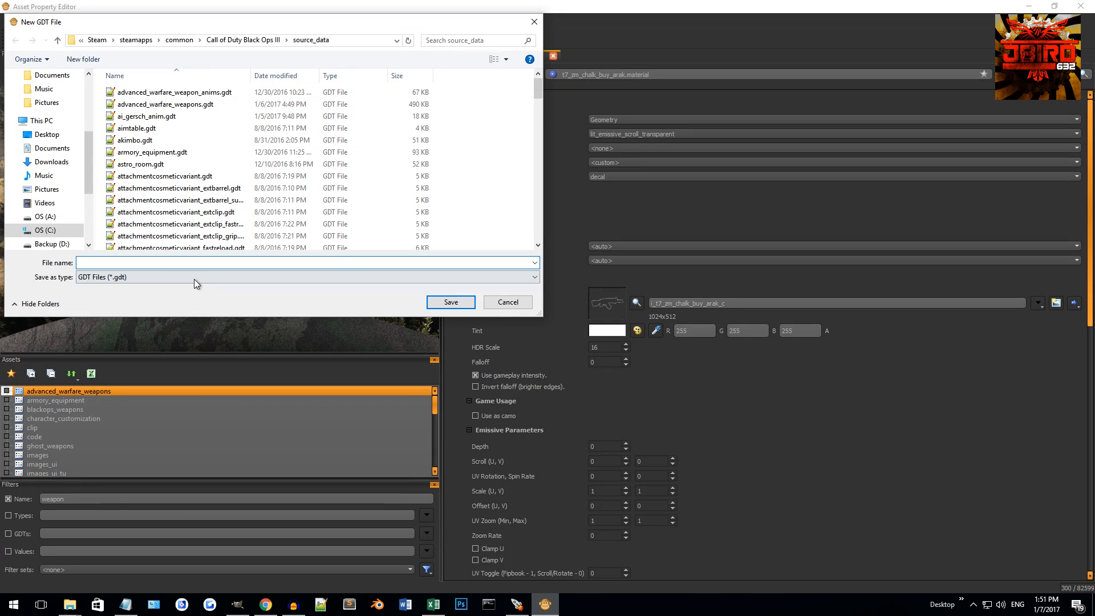
{"action": "scroll", "coordinate": [239, 228], "scroll_direction": "down", "scroll_amount": 5}
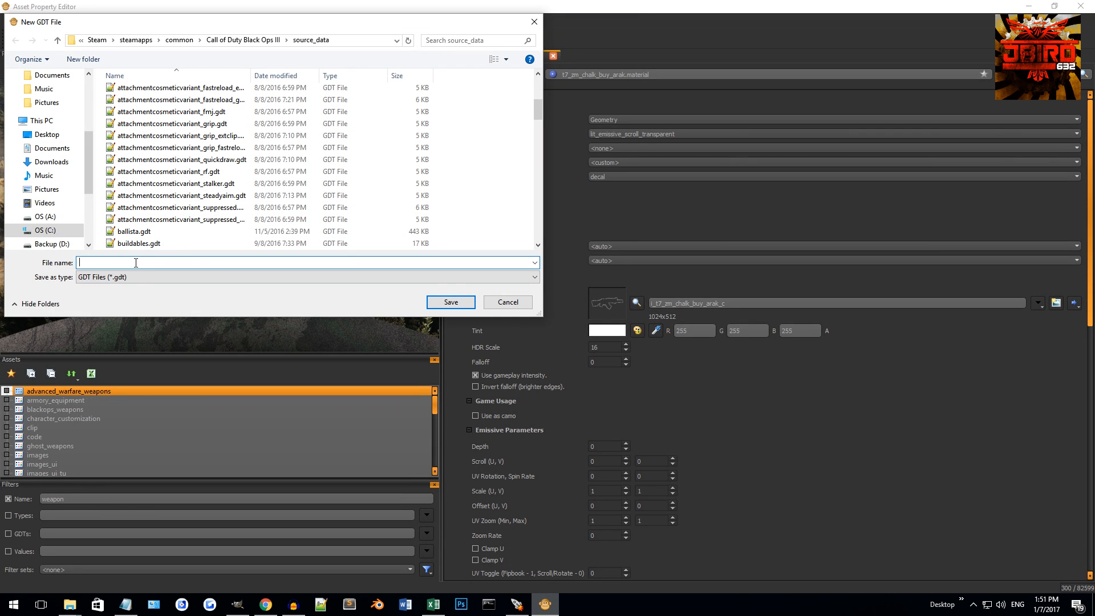
{"action": "type", "text": "we"}
{"action": "key", "text": "BackSpace"}
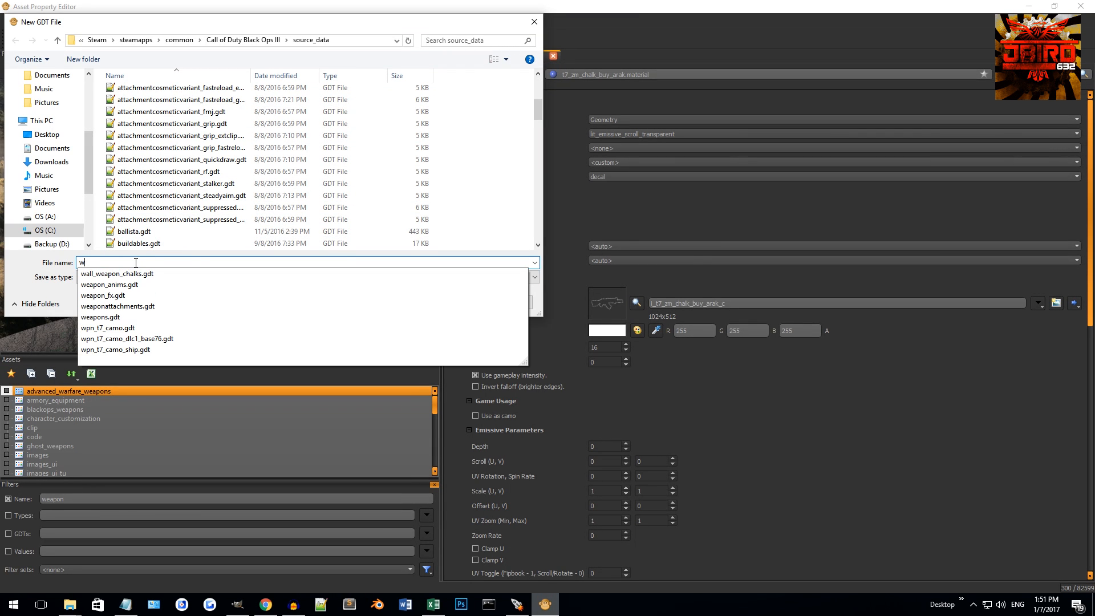
{"action": "left_click", "coordinate": [539, 288]}
{"action": "left_click", "coordinate": [508, 301]}
Step: Clear and turn off the name filter, and locate the wall_weapon_chalks GDT in the full asset list
{"action": "scroll", "coordinate": [165, 402], "scroll_direction": "down", "scroll_amount": 10}
{"action": "left_click", "coordinate": [101, 436]}
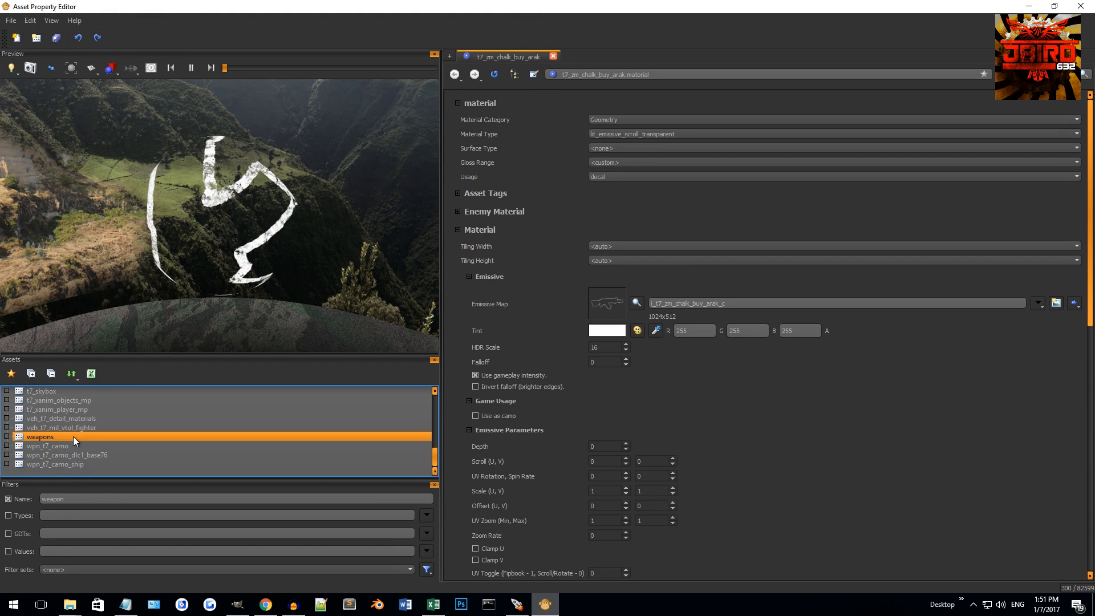
{"action": "double_click", "coordinate": [74, 499]}
{"action": "key", "text": "BackSpace"}
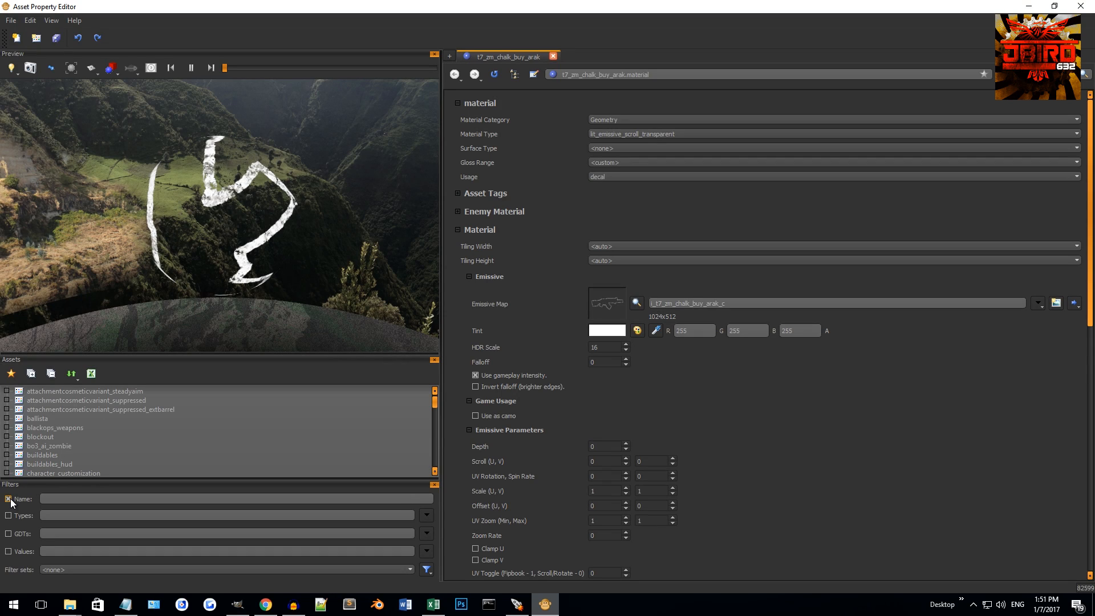
{"action": "scroll", "coordinate": [422, 422], "scroll_direction": "down", "scroll_amount": 15}
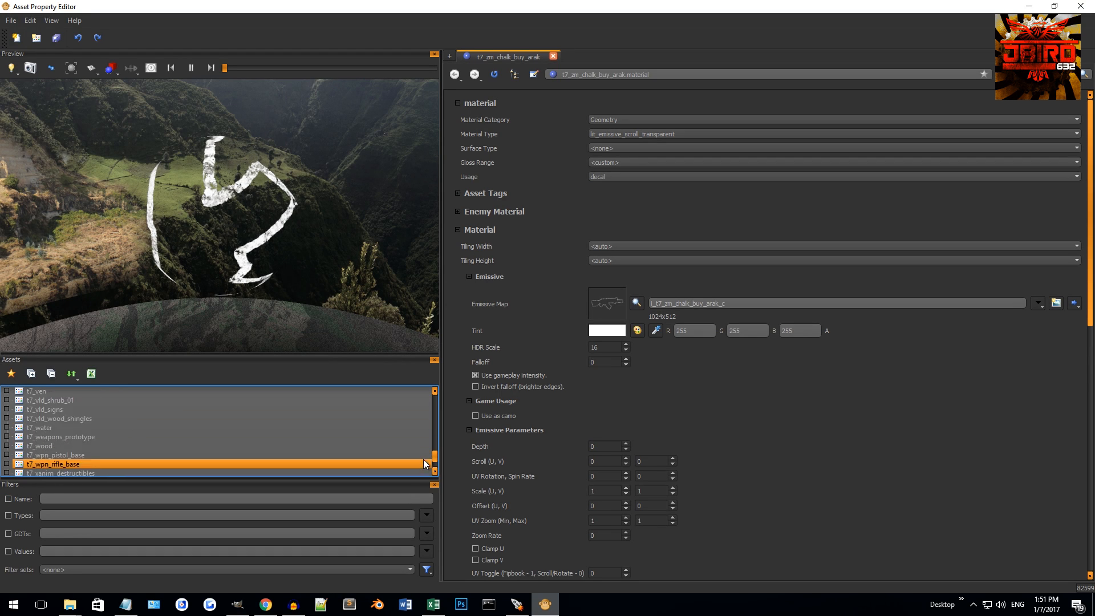
{"action": "scroll", "coordinate": [149, 403], "scroll_direction": "up", "scroll_amount": 5}
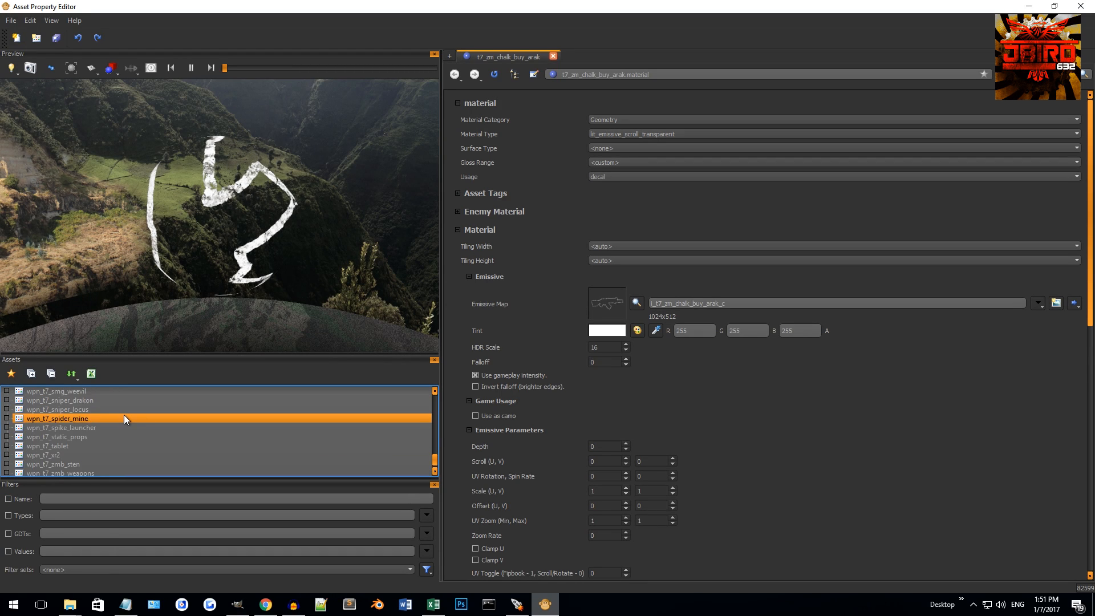
{"action": "scroll", "coordinate": [125, 415], "scroll_direction": "up", "scroll_amount": 10}
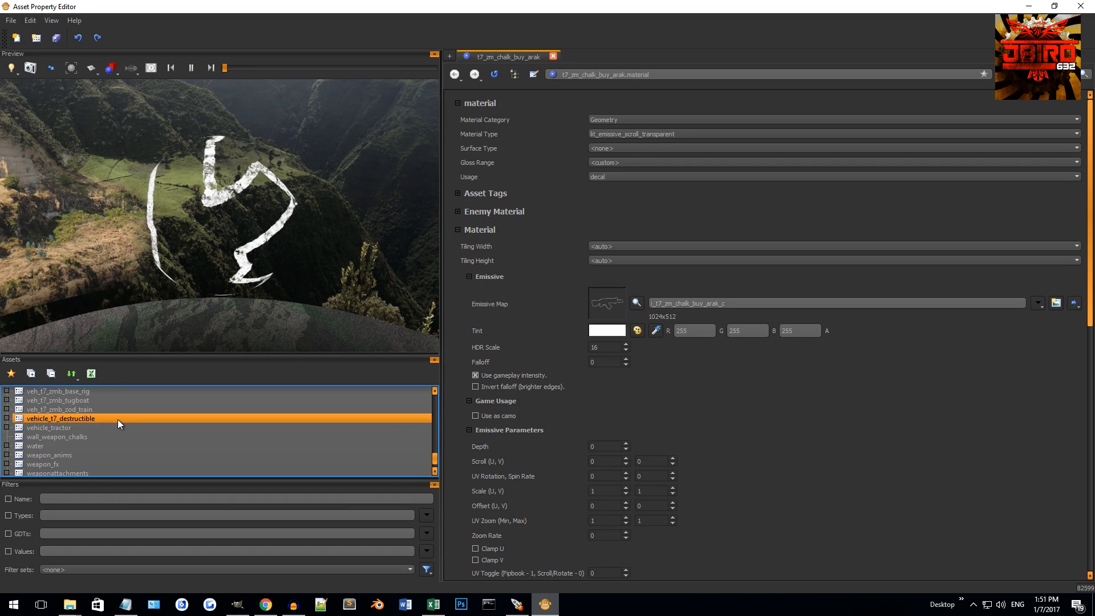
Step: Create a new material named zm_chalk_buy_tac19 in the wall_weapon_chalks GDT
{"action": "left_click", "coordinate": [69, 409]}
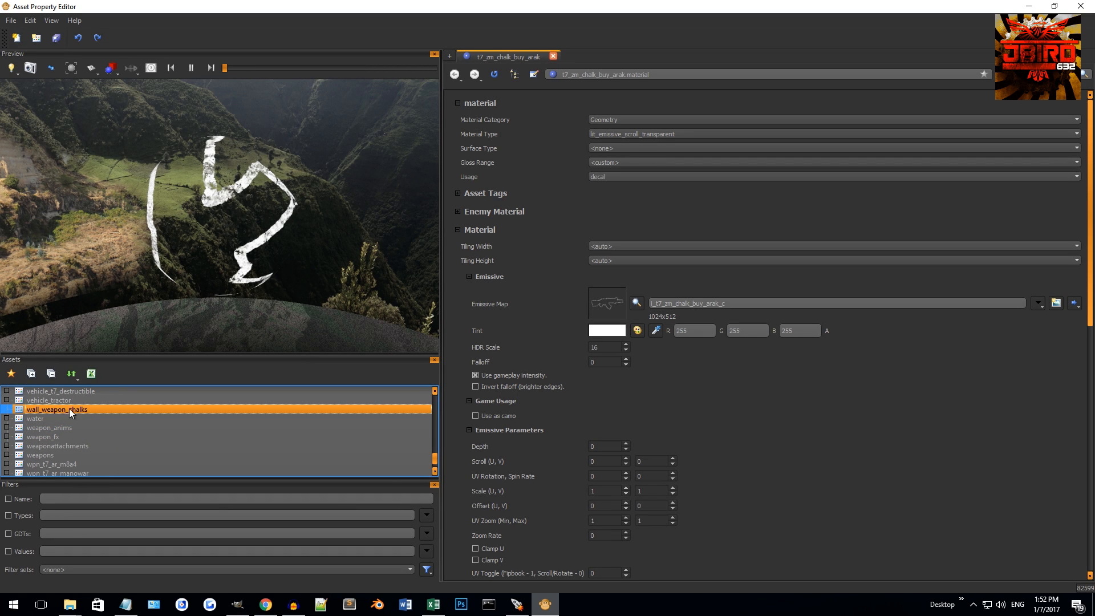
{"action": "right_click", "coordinate": [57, 411]}
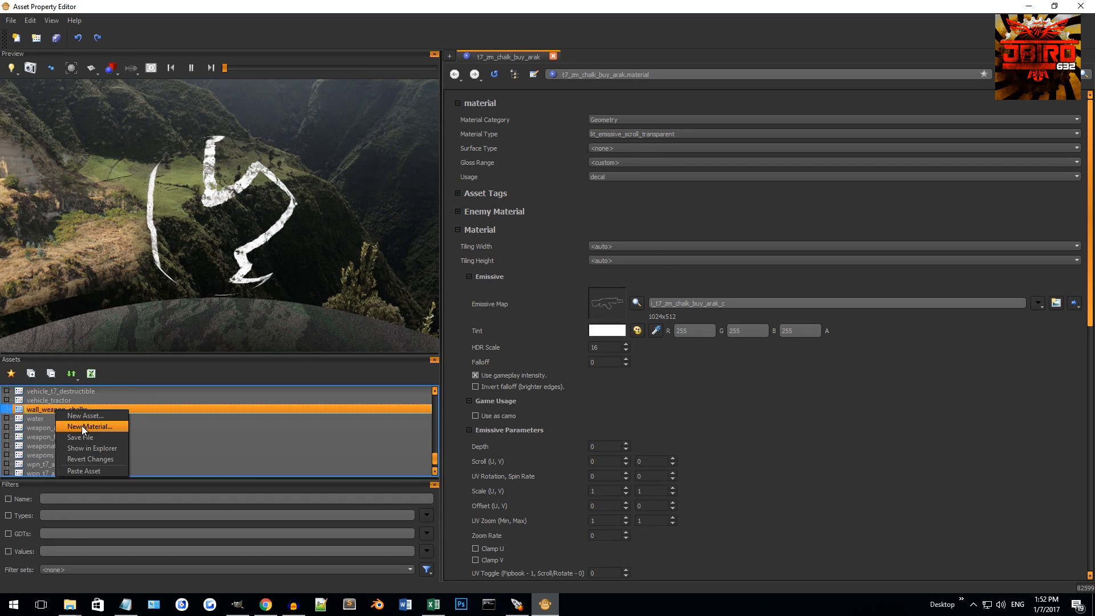
{"action": "left_click", "coordinate": [81, 426]}
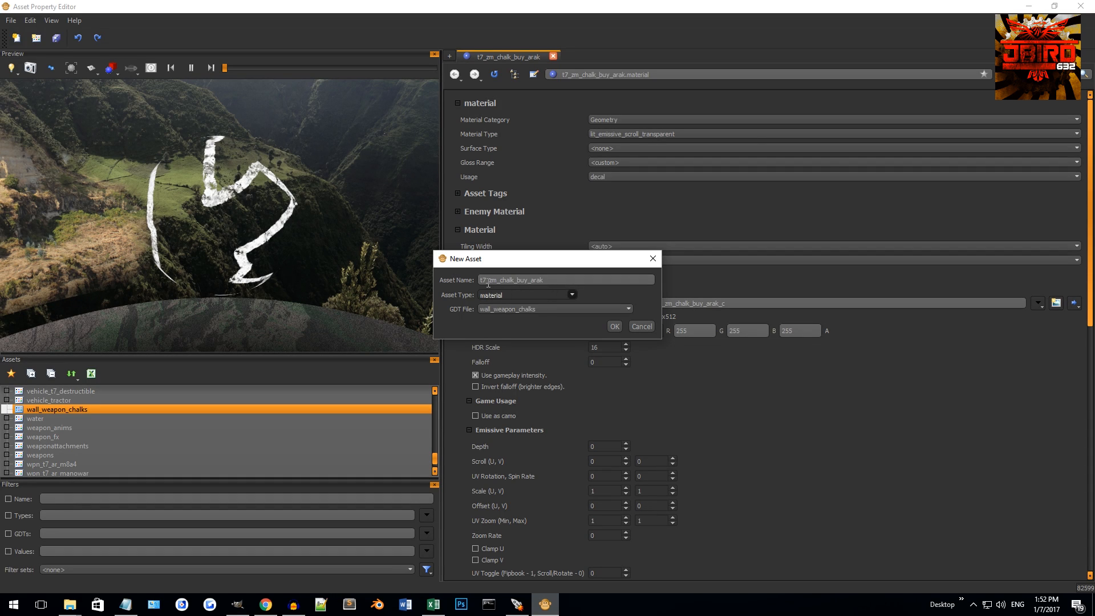
{"action": "key", "text": "Delete"}
{"action": "key", "text": "Delete"}
{"action": "key", "text": "Delete"}
{"action": "double_click", "coordinate": [523, 280]}
{"action": "left_click_drag", "start_coordinate": [550, 264], "coordinate": [533, 243]}
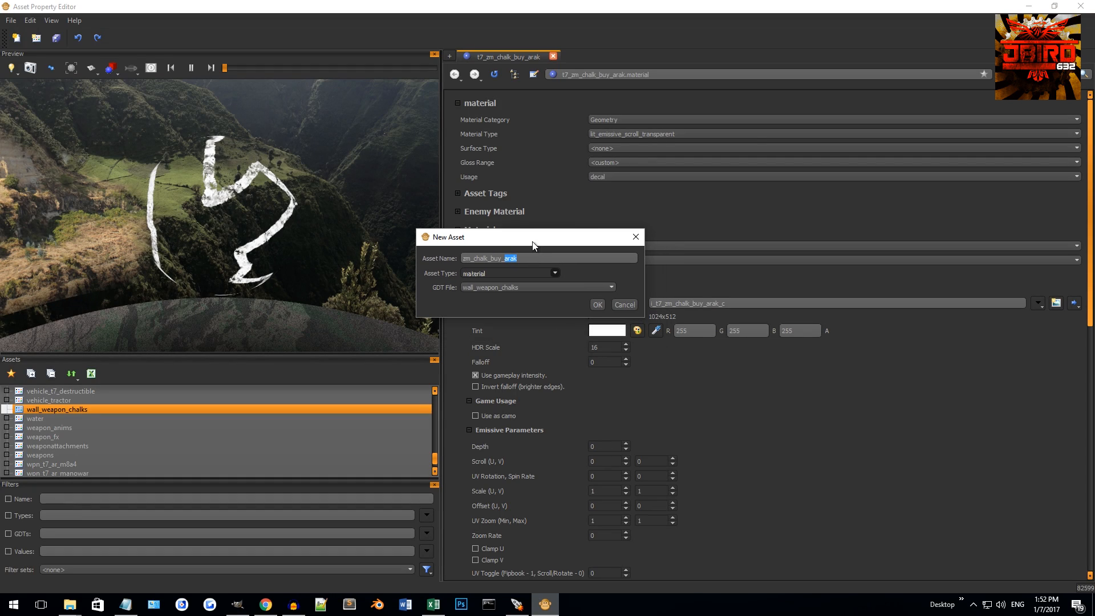
{"action": "type", "text": "tac19"}
{"action": "key", "text": "Return"}
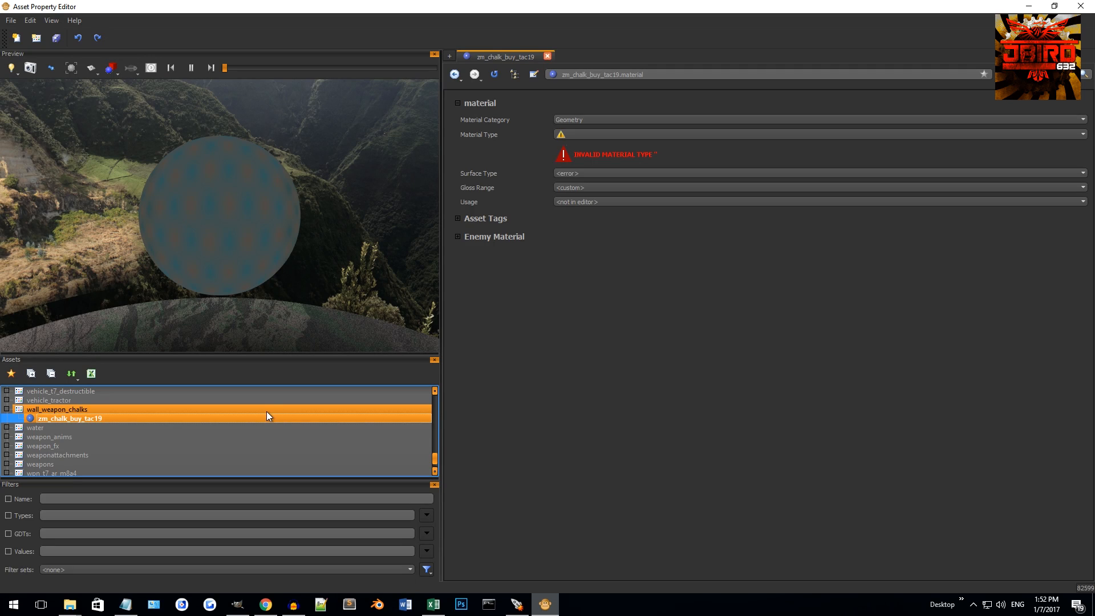
Step: Try to delete the zm_chalk_buy_tac19 material from wall_weapon_chalks
{"action": "right_click", "coordinate": [77, 419]}
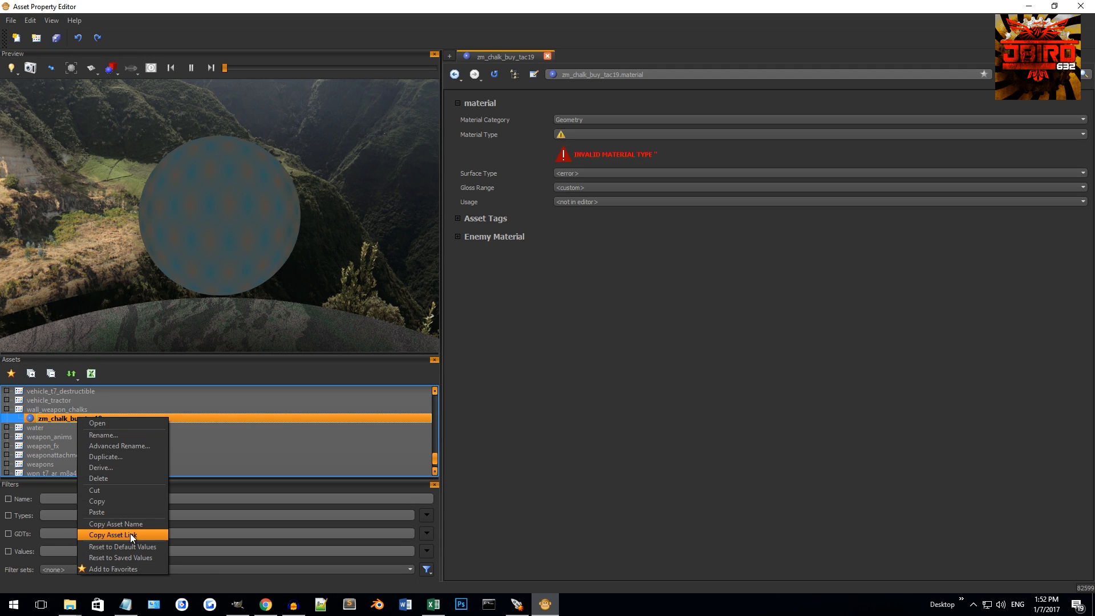
{"action": "left_click", "coordinate": [108, 478]}
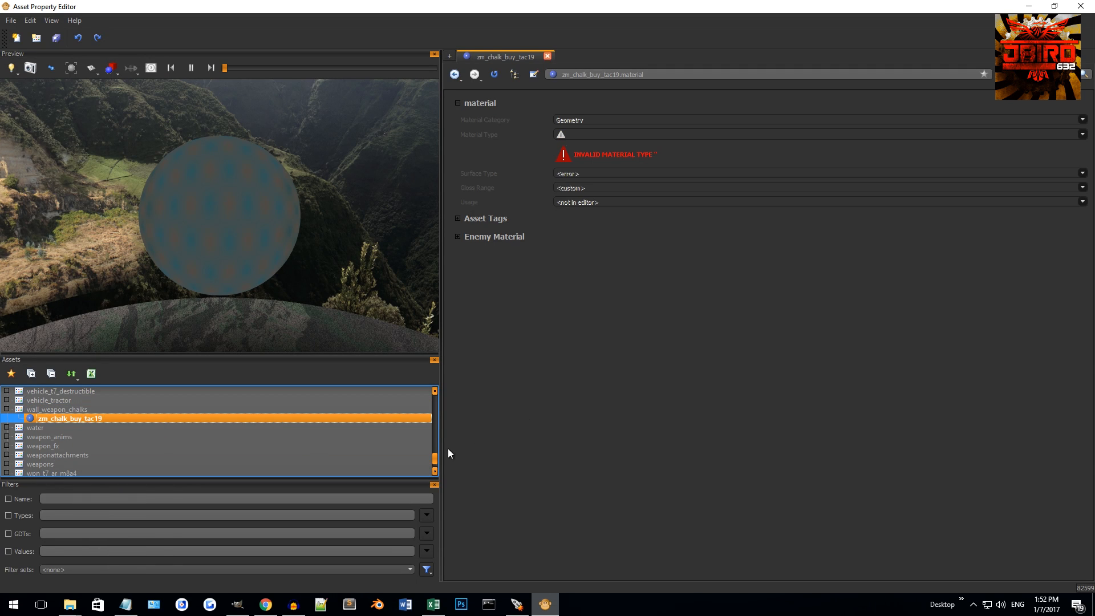
Step: Filter the asset names by "chalk" and expand the t7_zombies GDT to reach its chalk materials
{"action": "left_click_drag", "start_coordinate": [435, 458], "coordinate": [432, 399]}
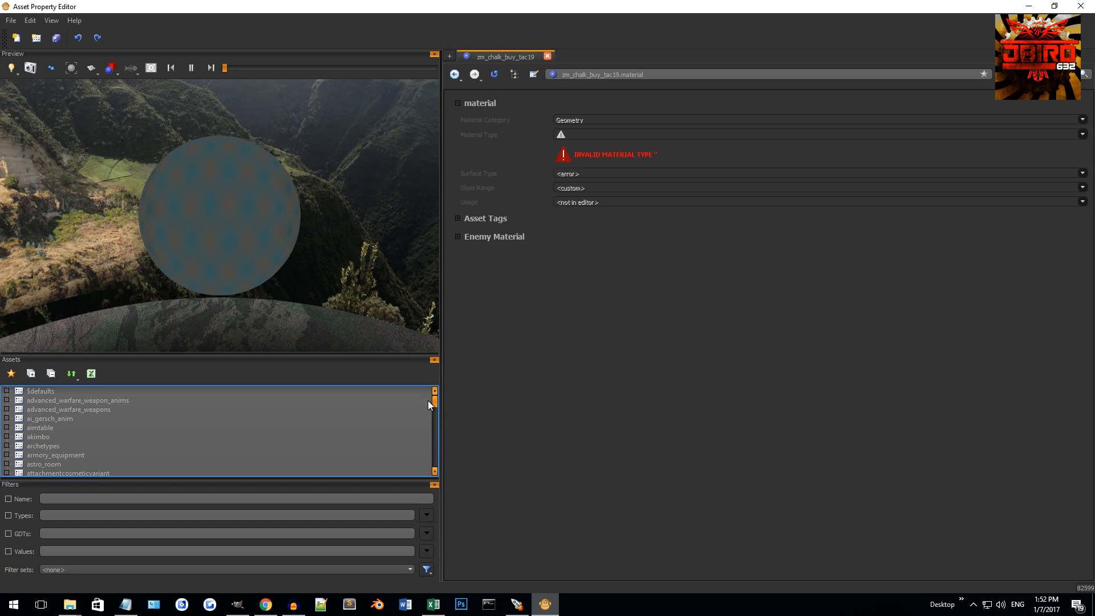
{"action": "left_click", "coordinate": [63, 499]}
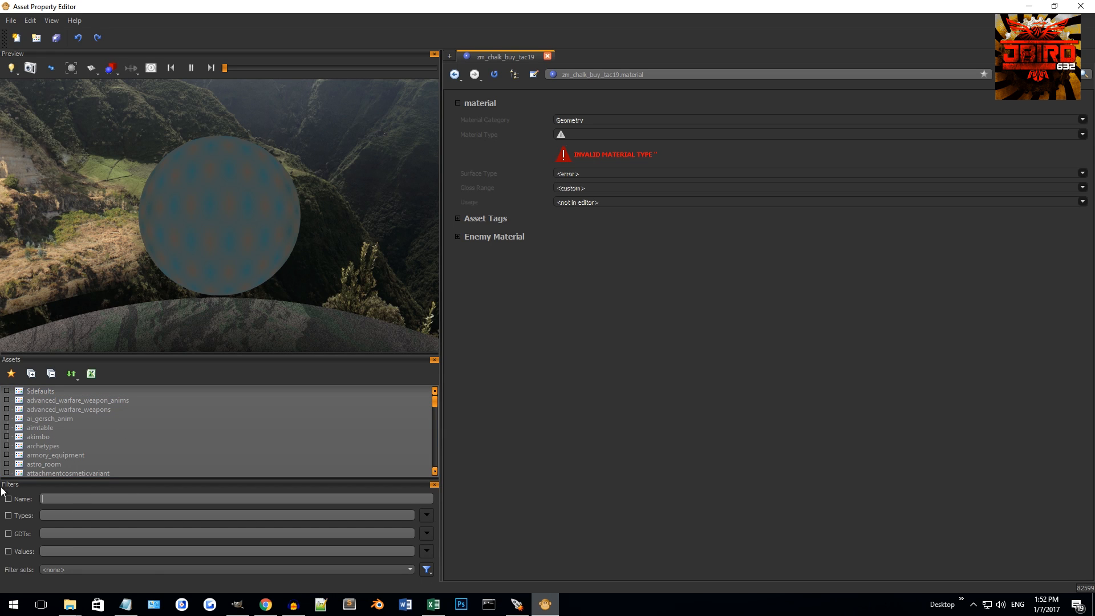
{"action": "type", "text": "chalk"}
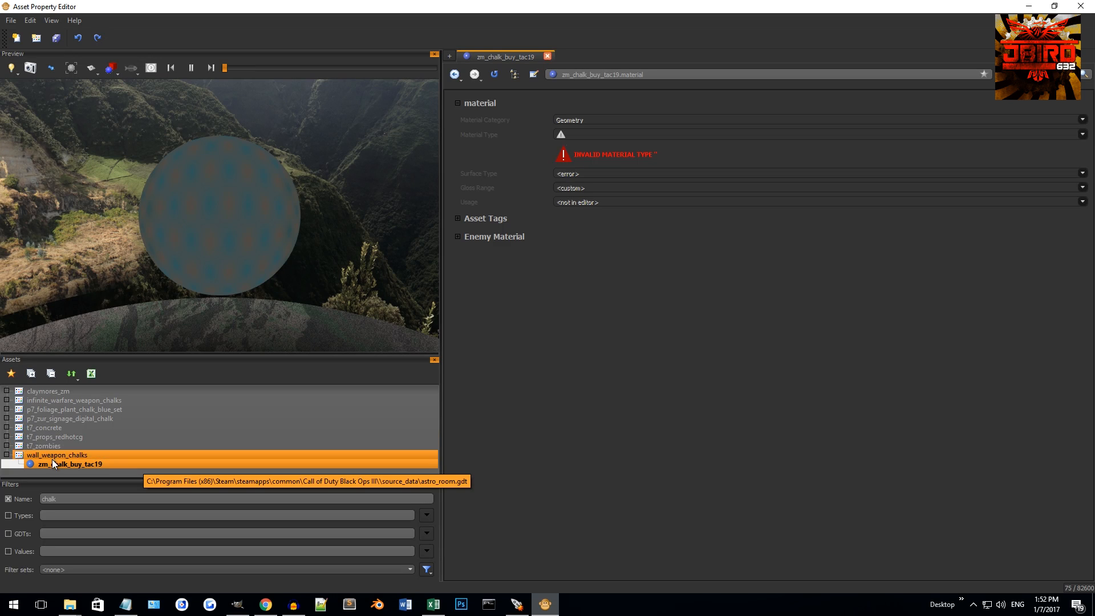
{"action": "double_click", "coordinate": [12, 449]}
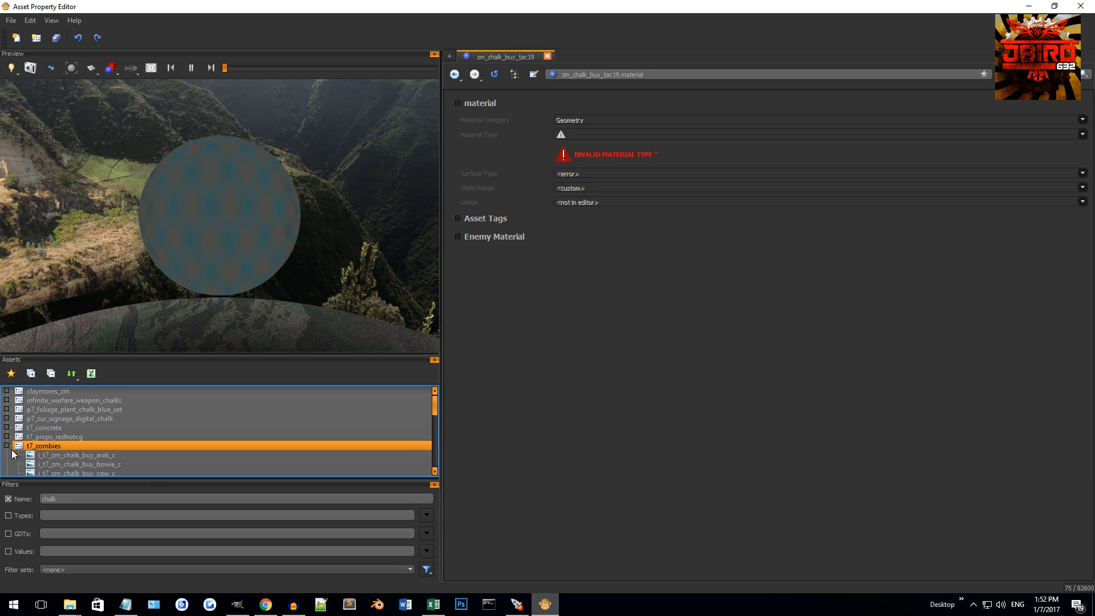
{"action": "scroll", "coordinate": [71, 448], "scroll_direction": "down", "scroll_amount": 8}
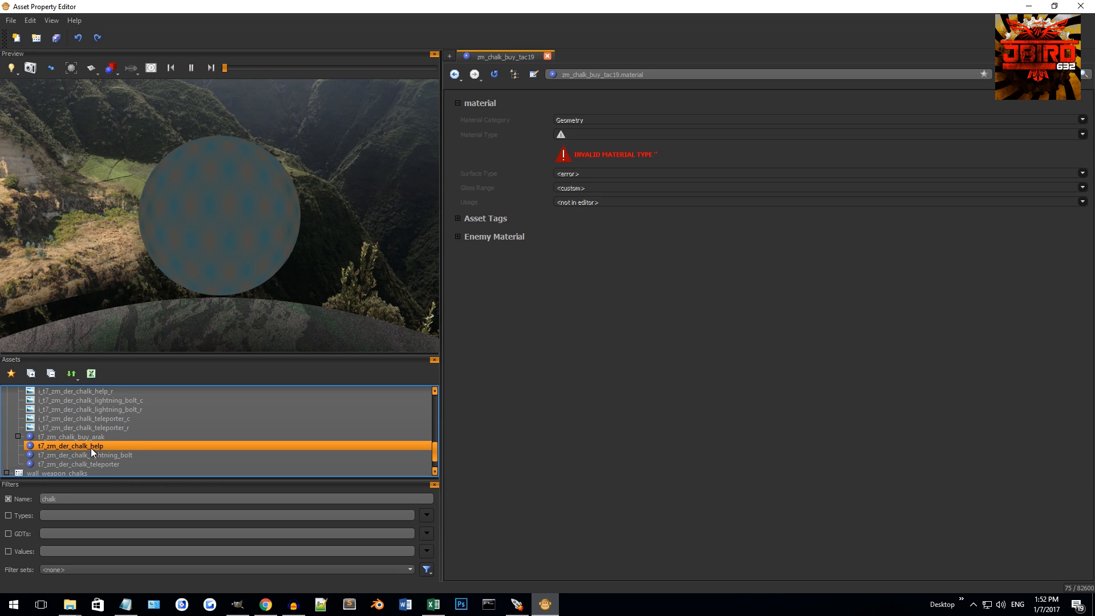
Step: Expand t7_zm_chalk_buy_arak, open its derived material t7_zm_chalk_buy_cqw, and copy that material
{"action": "right_click", "coordinate": [40, 437]}
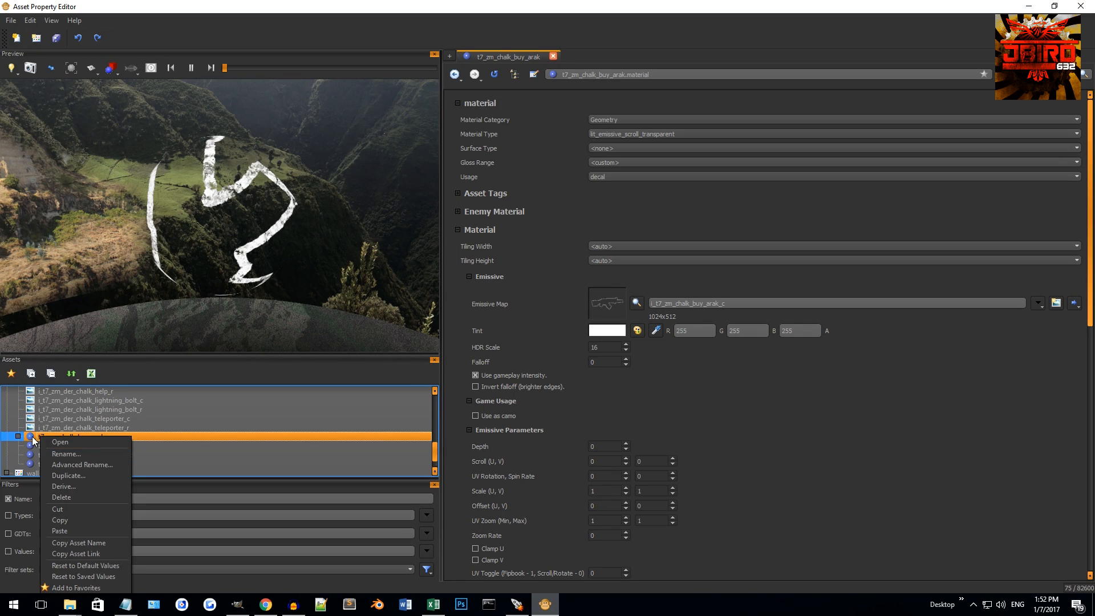
{"action": "left_click", "coordinate": [19, 439]}
{"action": "left_click", "coordinate": [19, 438]}
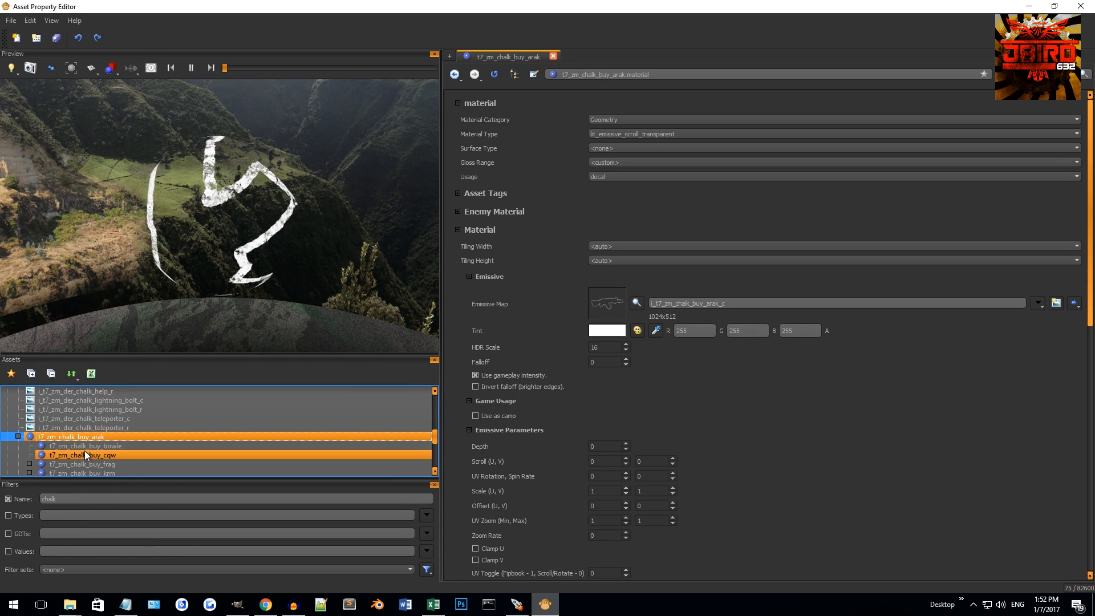
{"action": "left_click", "coordinate": [108, 455]}
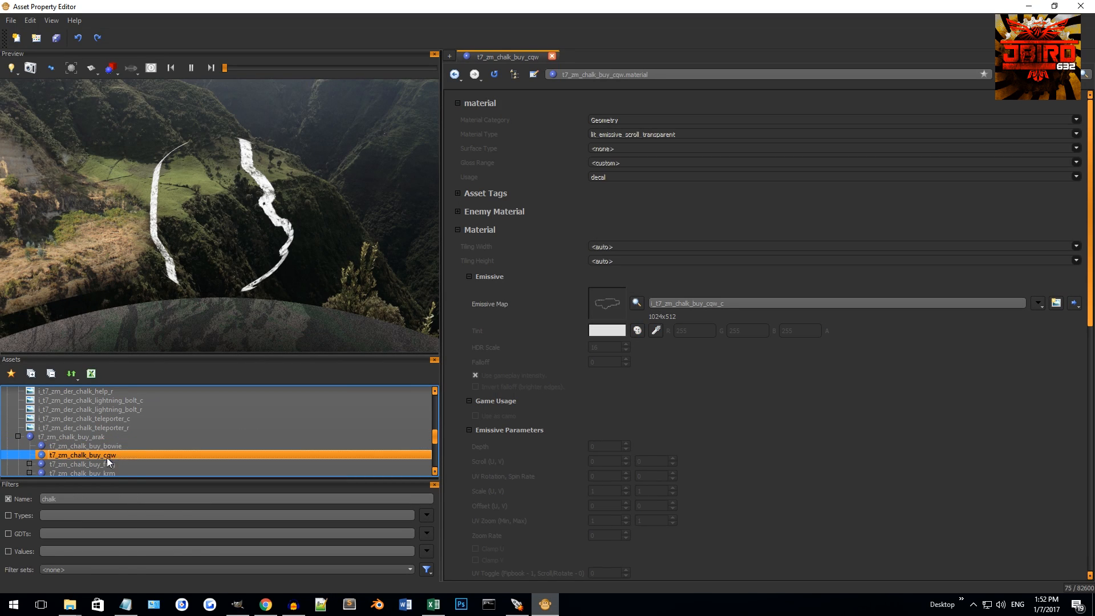
{"action": "right_click", "coordinate": [101, 455]}
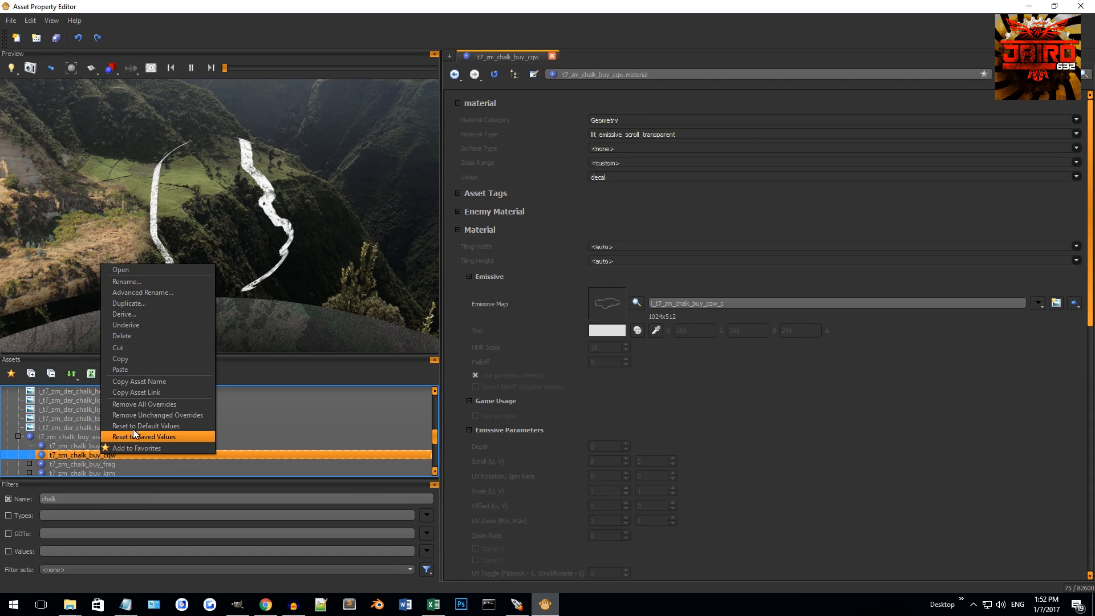
{"action": "left_click", "coordinate": [154, 358]}
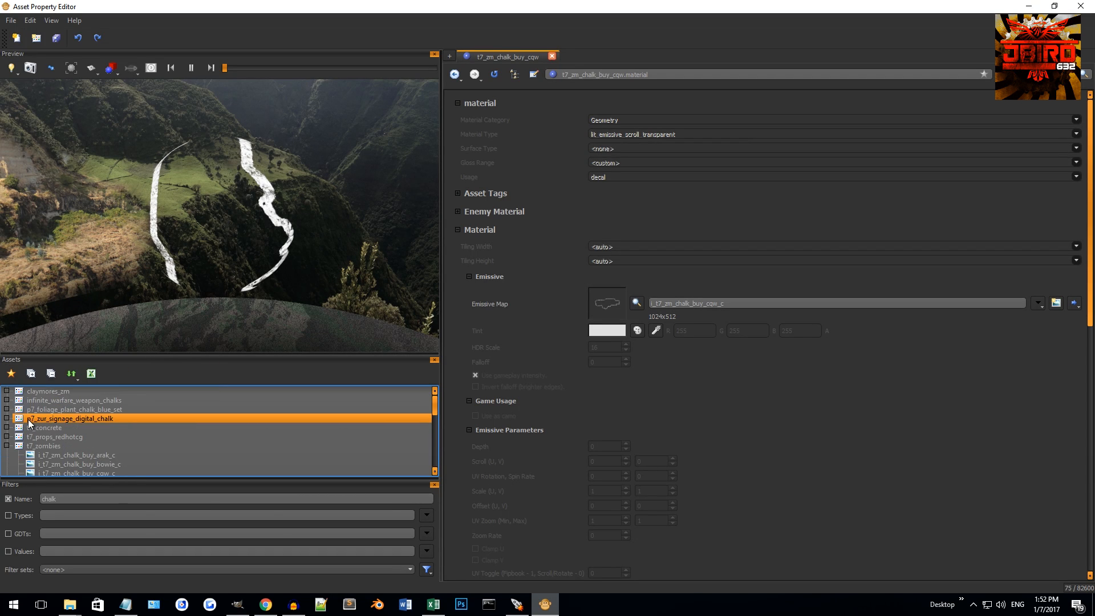
Step: Collapse the asset list and paste the copied material into the wall_weapon_chalks GDT as zm_chalk_buy_tac19
{"action": "left_click", "coordinate": [51, 373]}
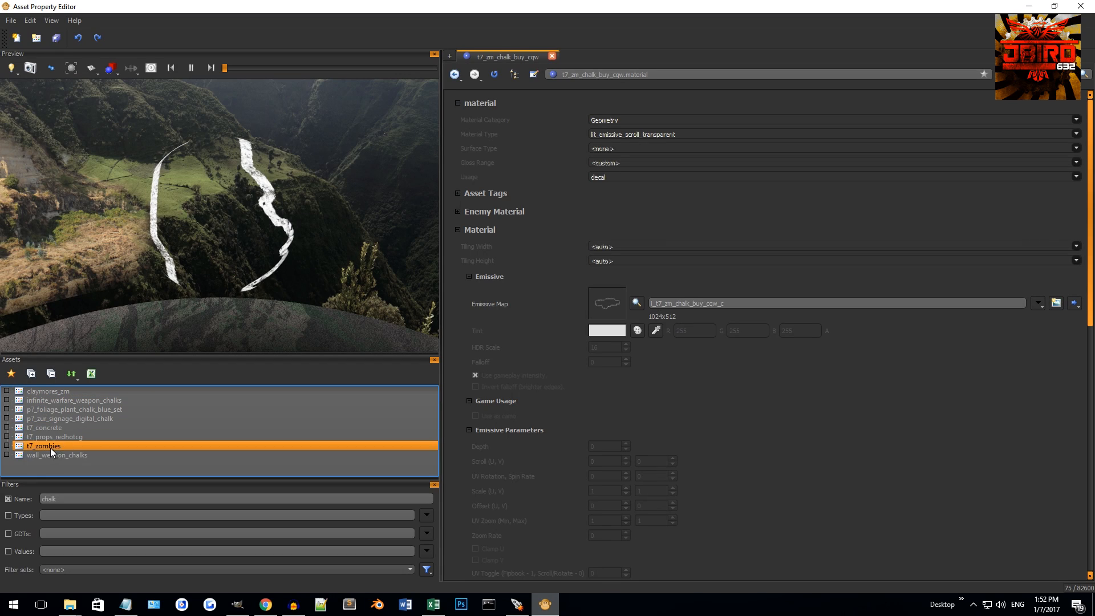
{"action": "left_click", "coordinate": [53, 457]}
{"action": "right_click", "coordinate": [54, 457]}
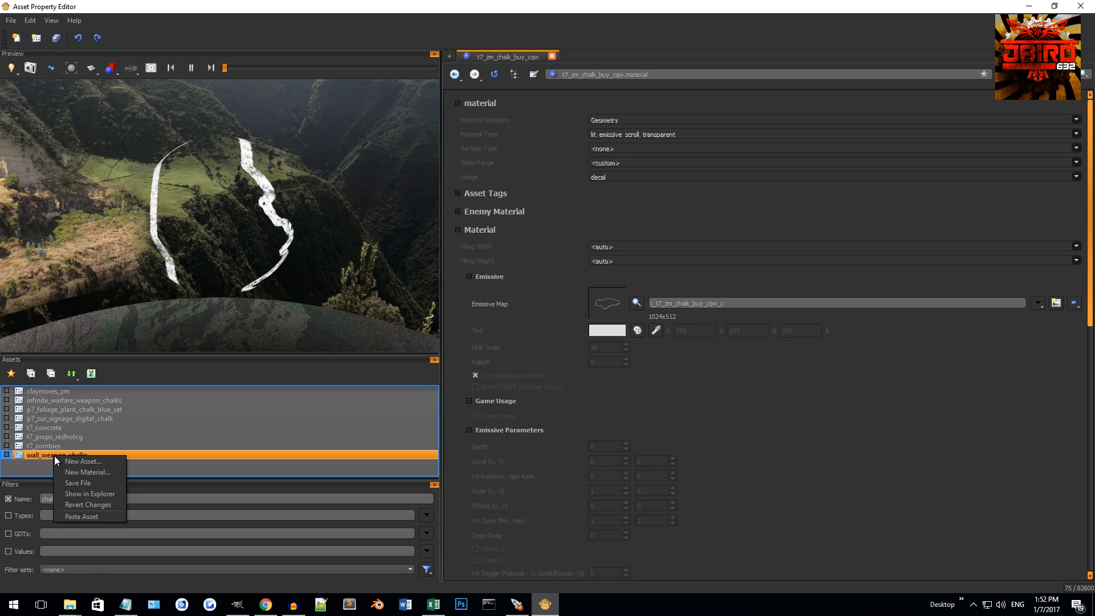
{"action": "left_click", "coordinate": [104, 512]}
{"action": "left_click_drag", "start_coordinate": [498, 319], "coordinate": [460, 317]}
{"action": "key", "text": "BackSpace"}
{"action": "left_click_drag", "start_coordinate": [532, 319], "coordinate": [569, 323]}
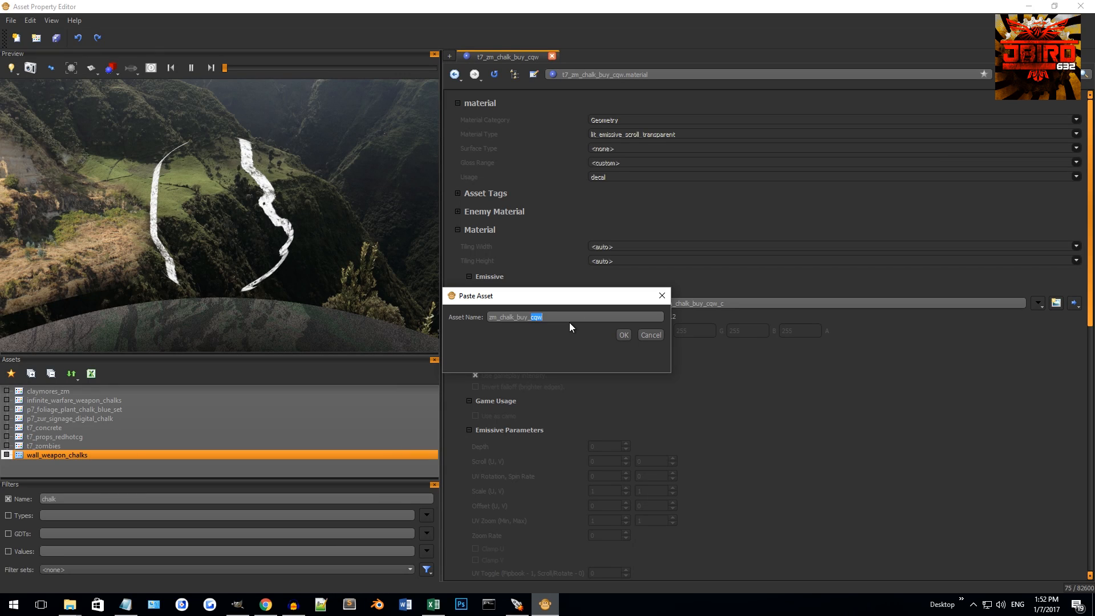
{"action": "key", "text": "Return"}
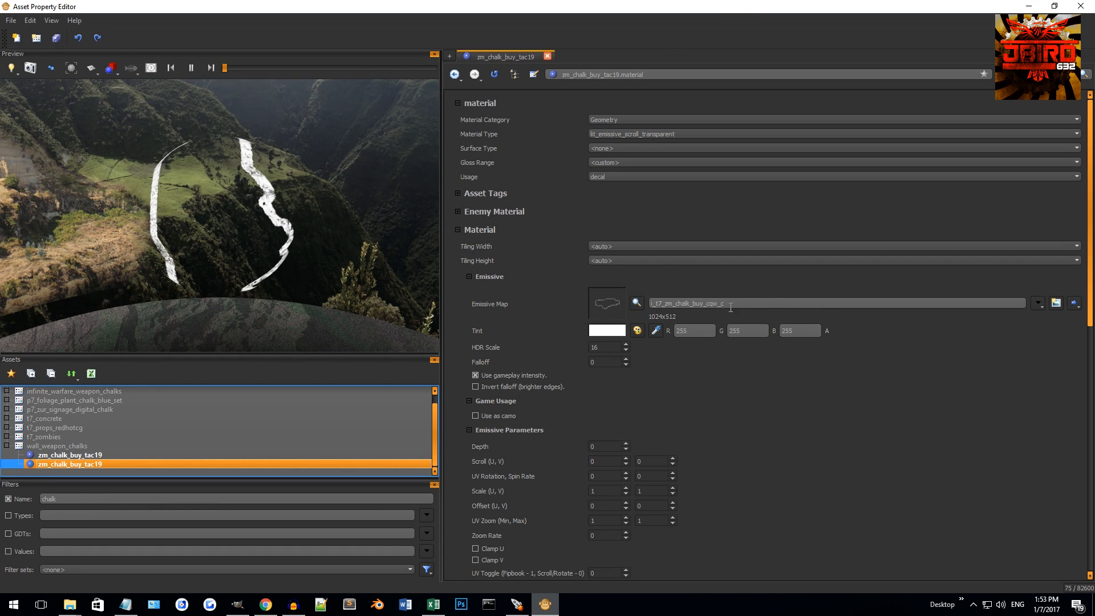
{"action": "scroll", "coordinate": [731, 308], "scroll_direction": "down", "scroll_amount": 6}
{"action": "scroll", "coordinate": [817, 337], "scroll_direction": "up", "scroll_amount": 6}
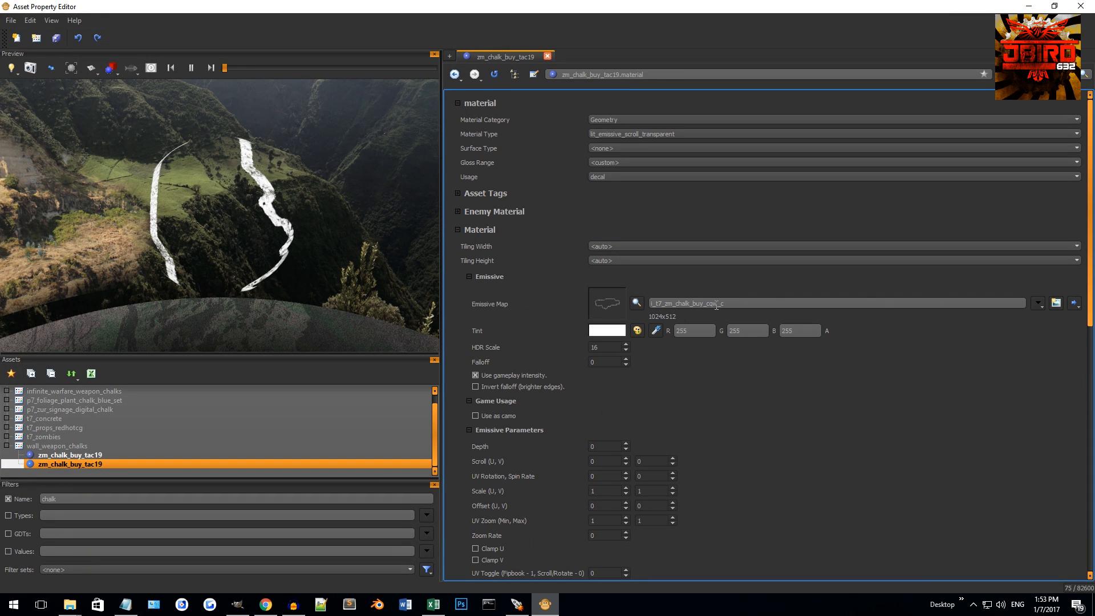
{"action": "left_click_drag", "start_coordinate": [708, 304], "coordinate": [718, 303]}
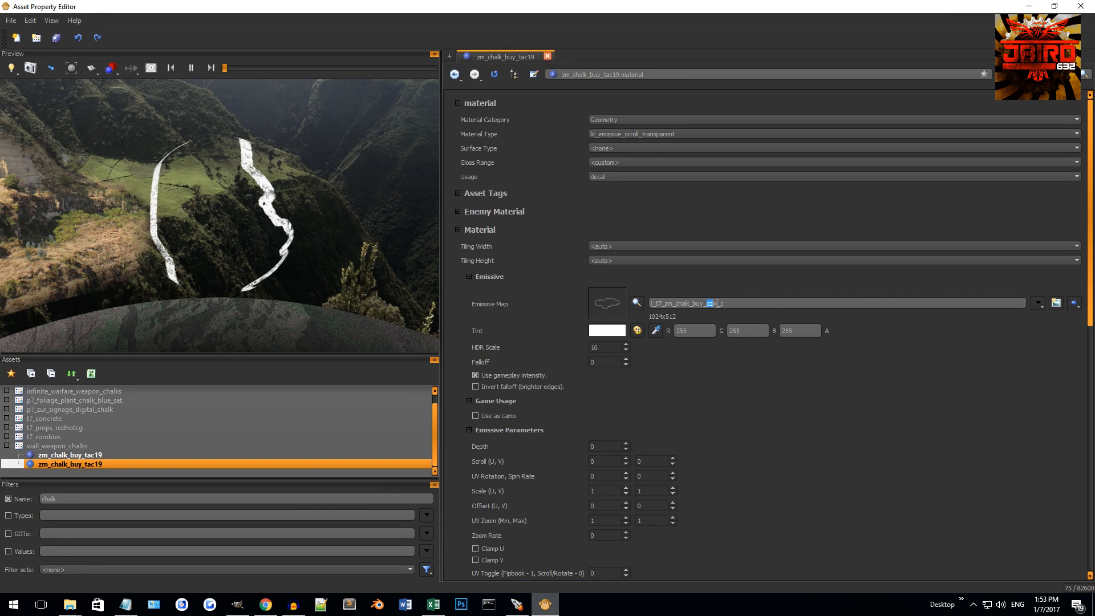
{"action": "left_click", "coordinate": [553, 292]}
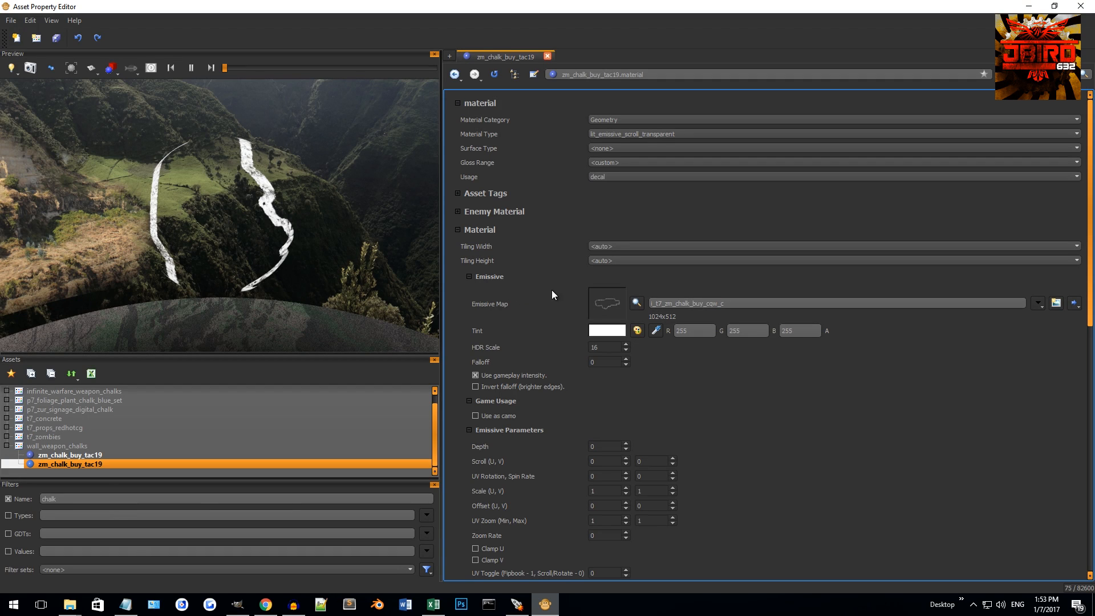
Step: Set the preview shape of the pasted chalk material to Plane
{"action": "left_click", "coordinate": [113, 71]}
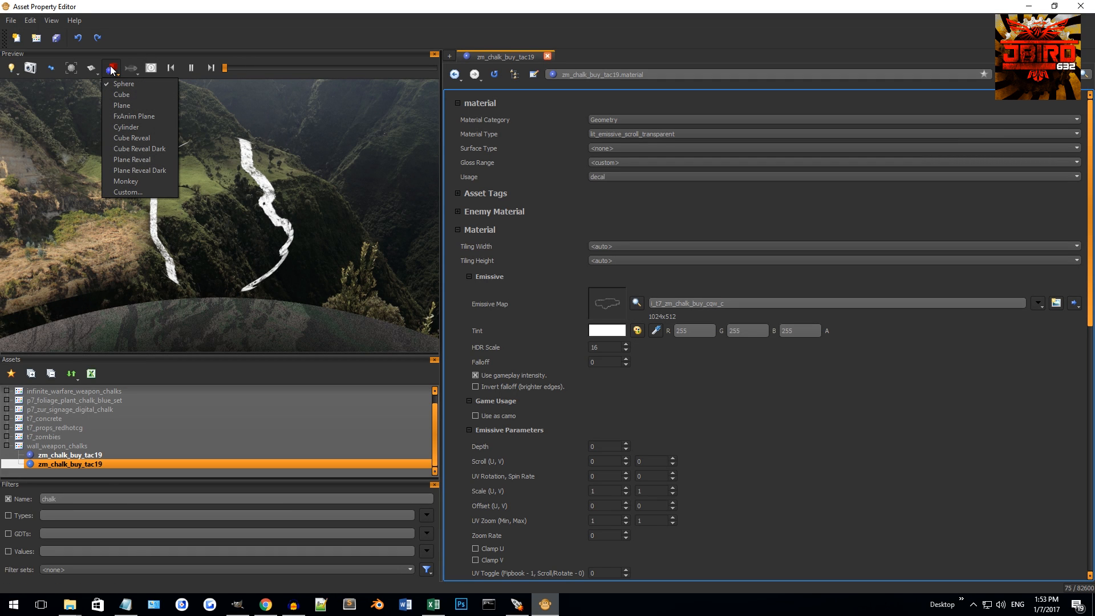
{"action": "left_click", "coordinate": [307, 233]}
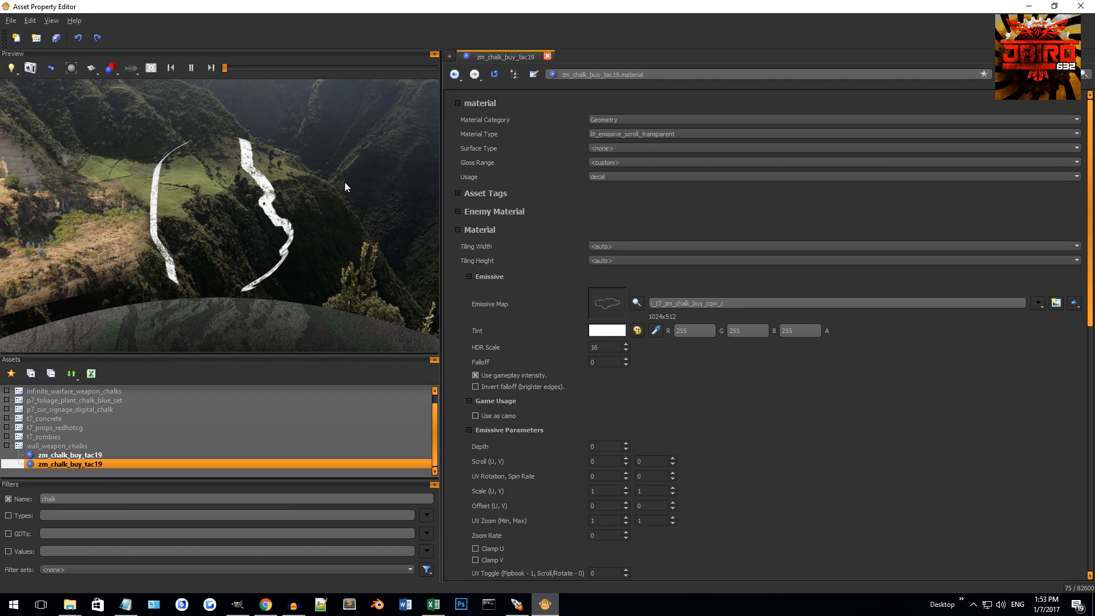
{"action": "left_click", "coordinate": [113, 69]}
{"action": "left_click", "coordinate": [125, 105]}
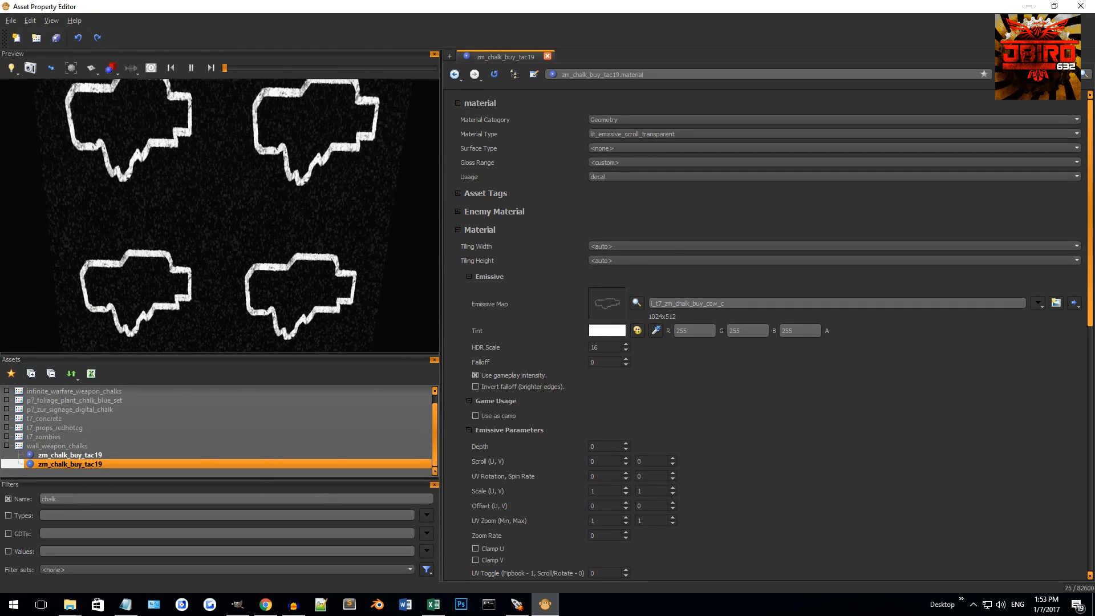
Step: Create the emissive map image i_zm_chalk_buy_tac19_c in wall_weapon_chalks and browse to the texture_assets folder for its texture
{"action": "left_click", "coordinate": [1059, 307]}
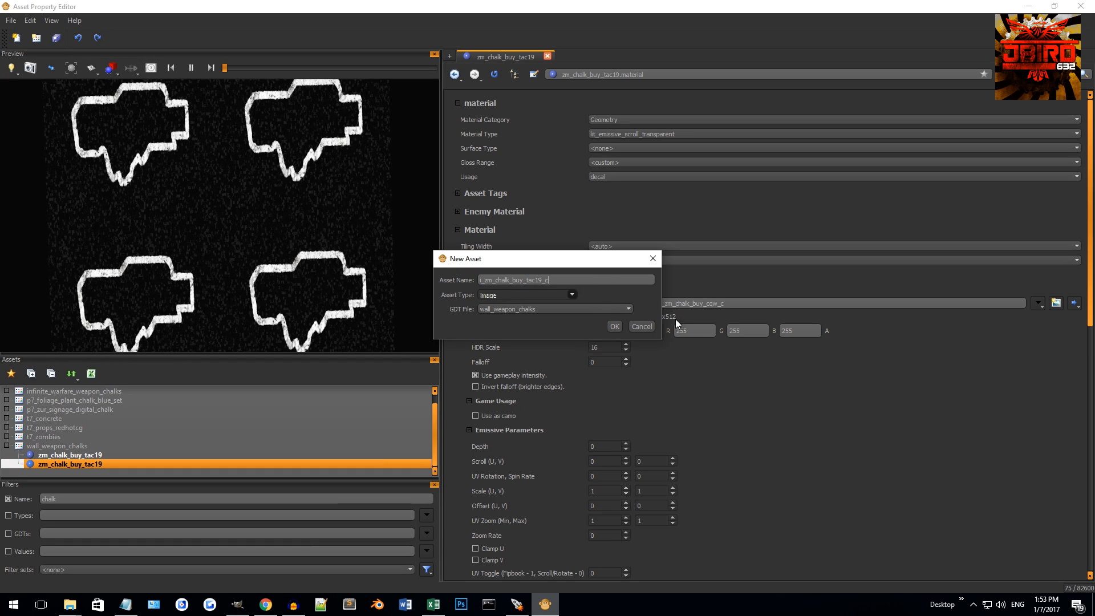
{"action": "left_click", "coordinate": [610, 329]}
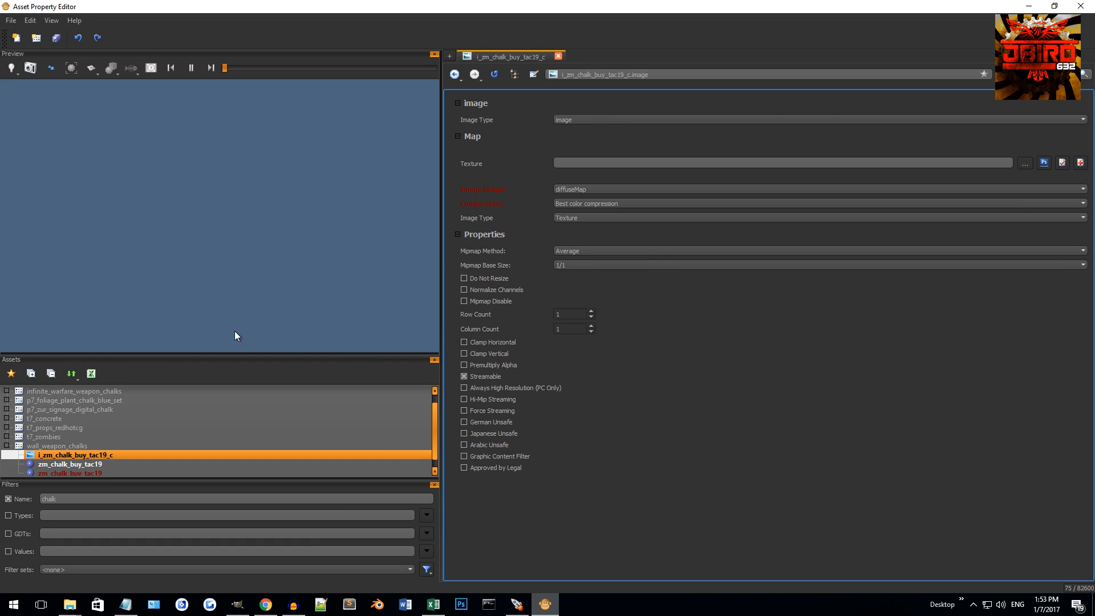
{"action": "left_click", "coordinate": [1027, 164]}
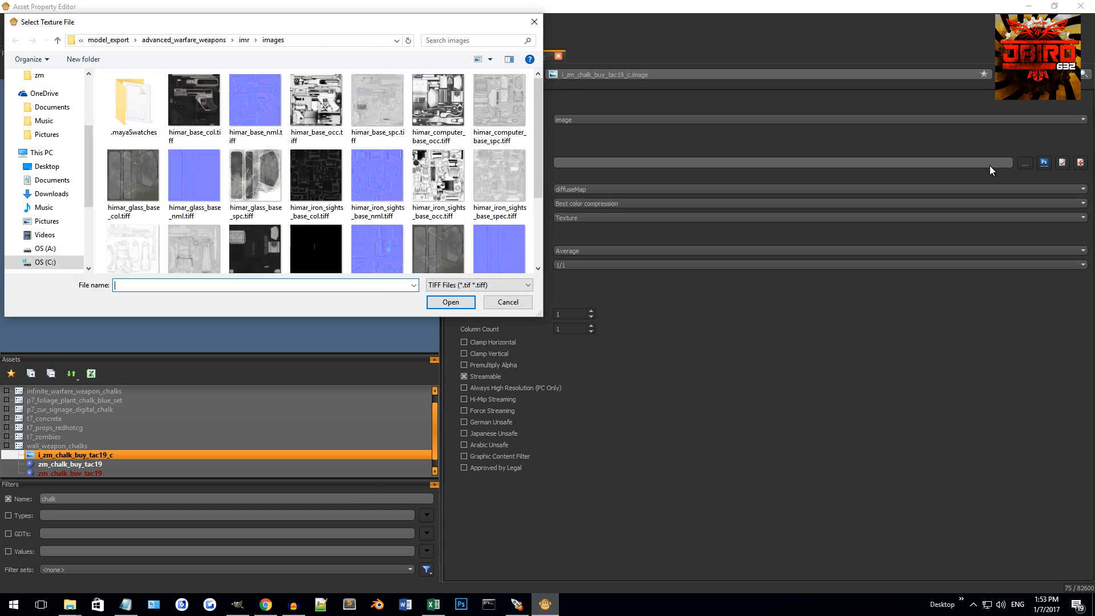
{"action": "left_click", "coordinate": [108, 40]}
{"action": "left_click", "coordinate": [251, 40]}
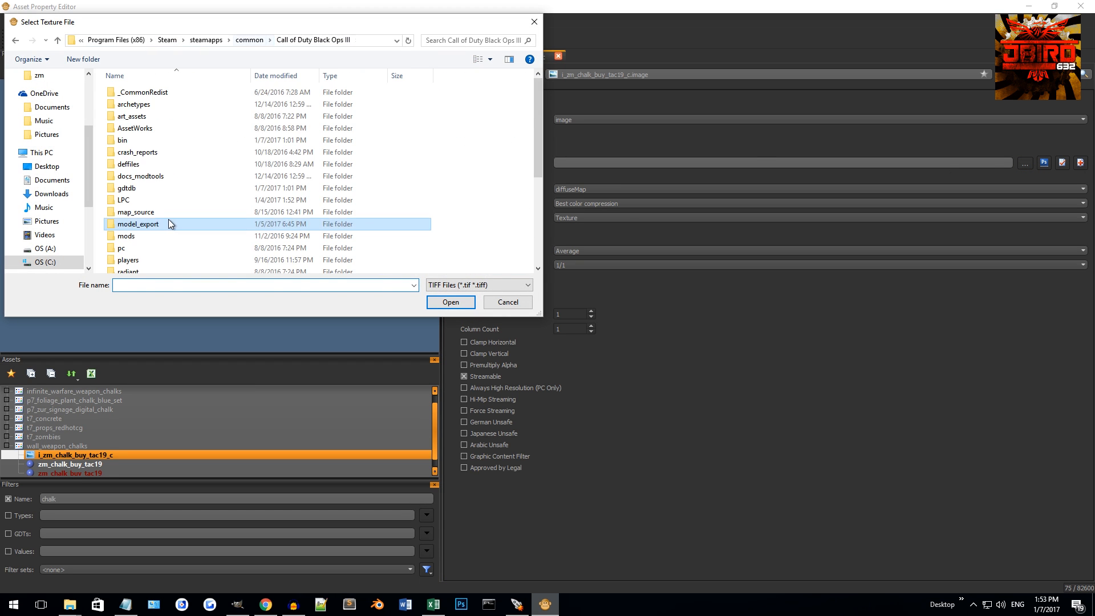
{"action": "scroll", "coordinate": [147, 171], "scroll_direction": "down", "scroll_amount": 4}
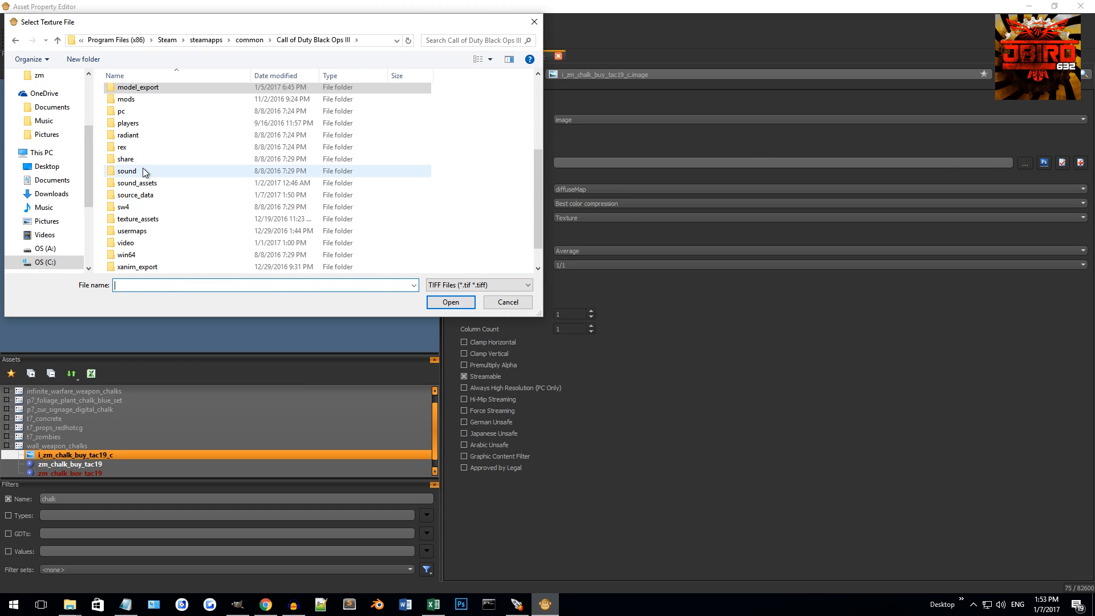
{"action": "double_click", "coordinate": [157, 218]}
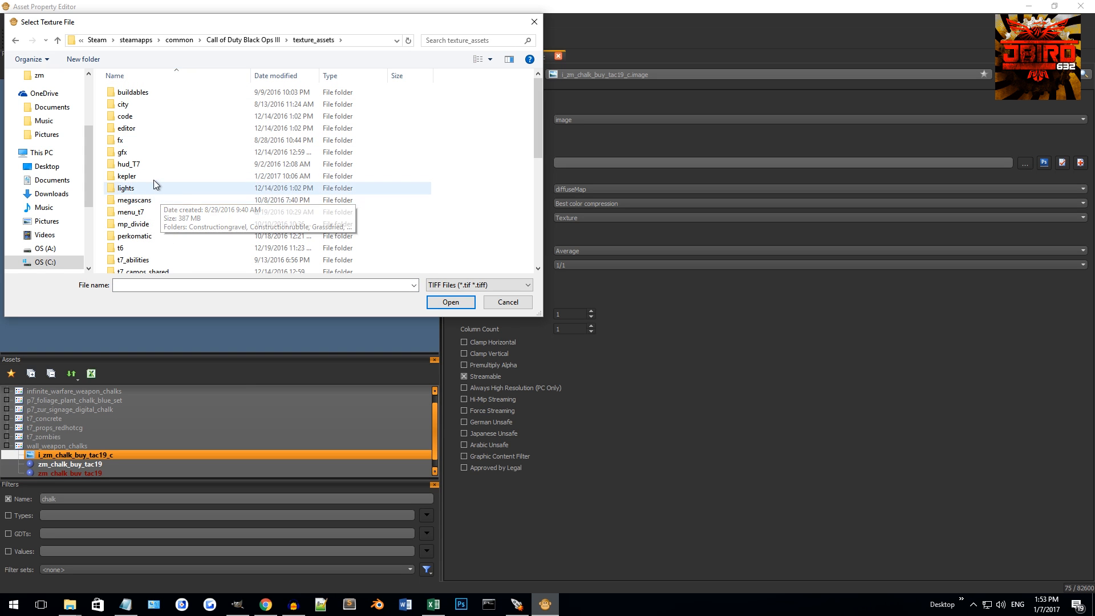
{"action": "scroll", "coordinate": [182, 233], "scroll_direction": "down", "scroll_amount": 2}
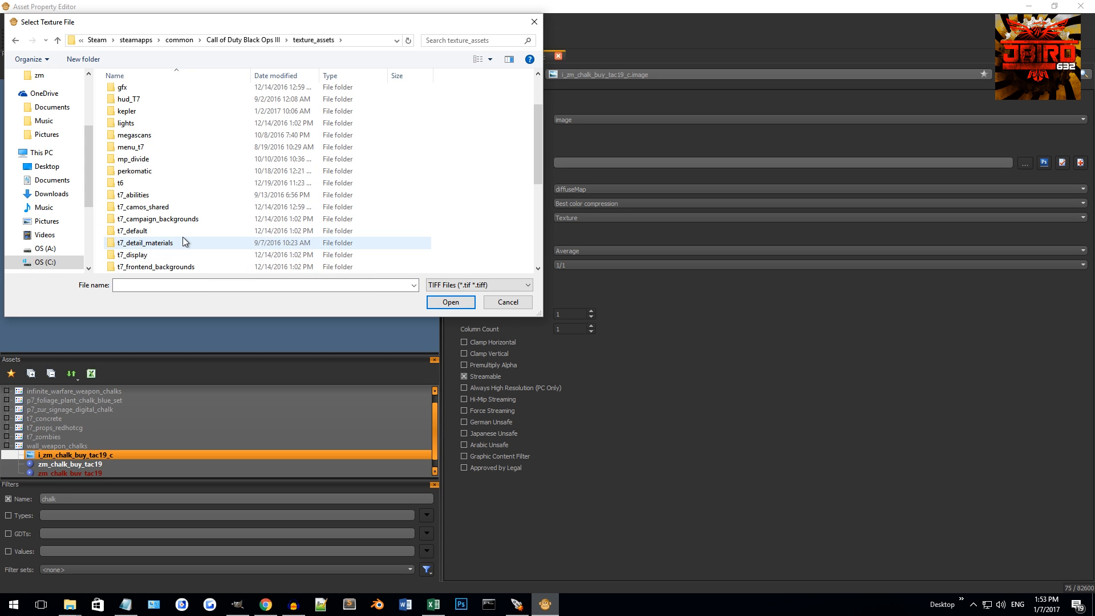
{"action": "scroll", "coordinate": [206, 255], "scroll_direction": "down", "scroll_amount": 2}
{"action": "double_click", "coordinate": [143, 230]}
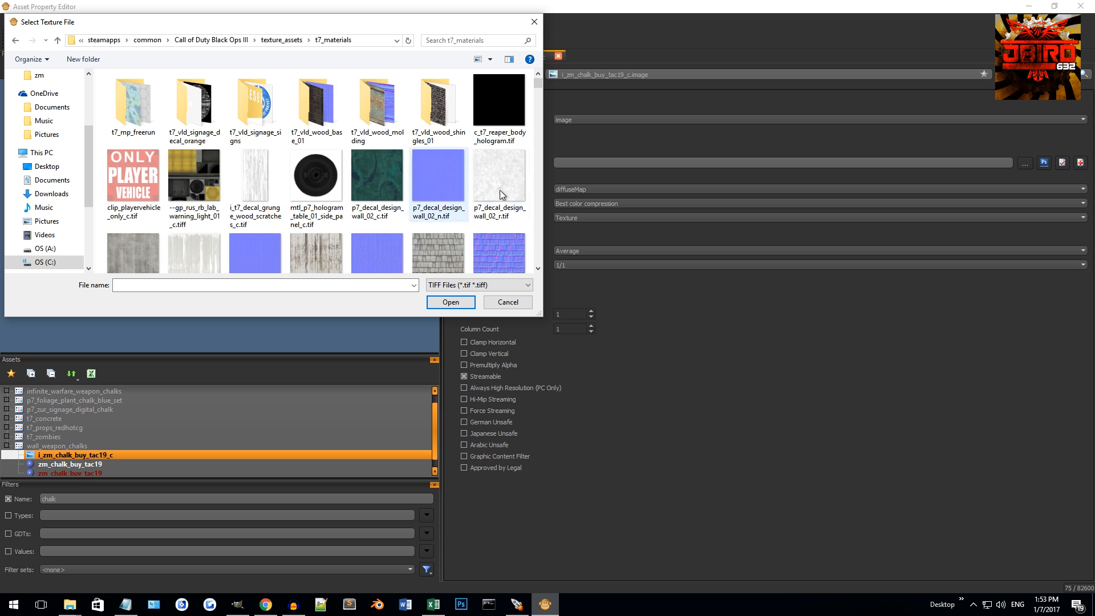
{"action": "left_click_drag", "start_coordinate": [536, 81], "coordinate": [533, 259]}
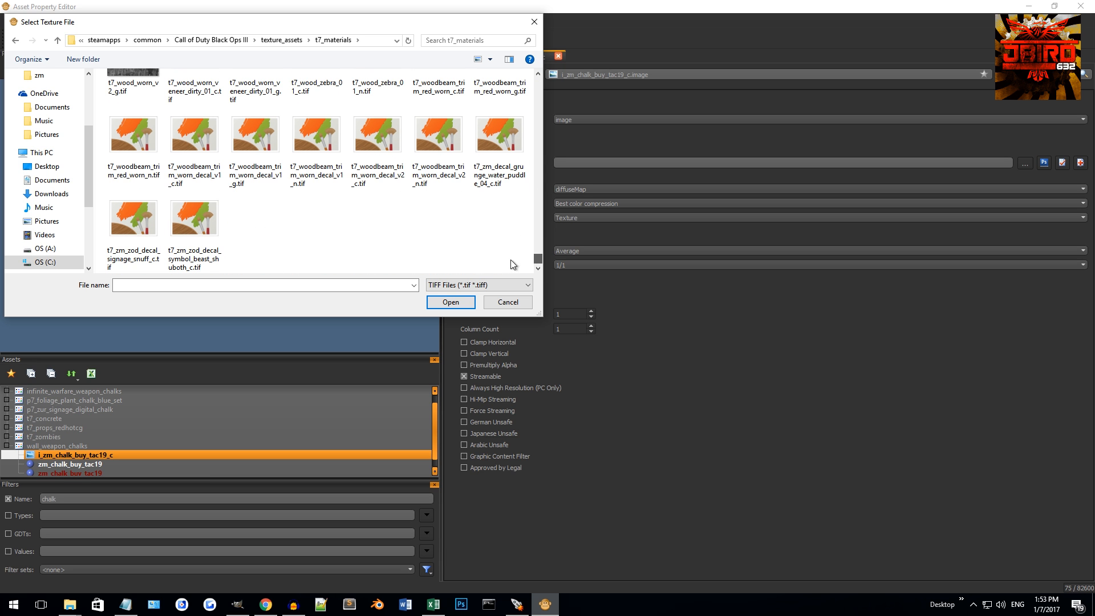
{"action": "scroll", "coordinate": [394, 238], "scroll_direction": "up", "scroll_amount": 2}
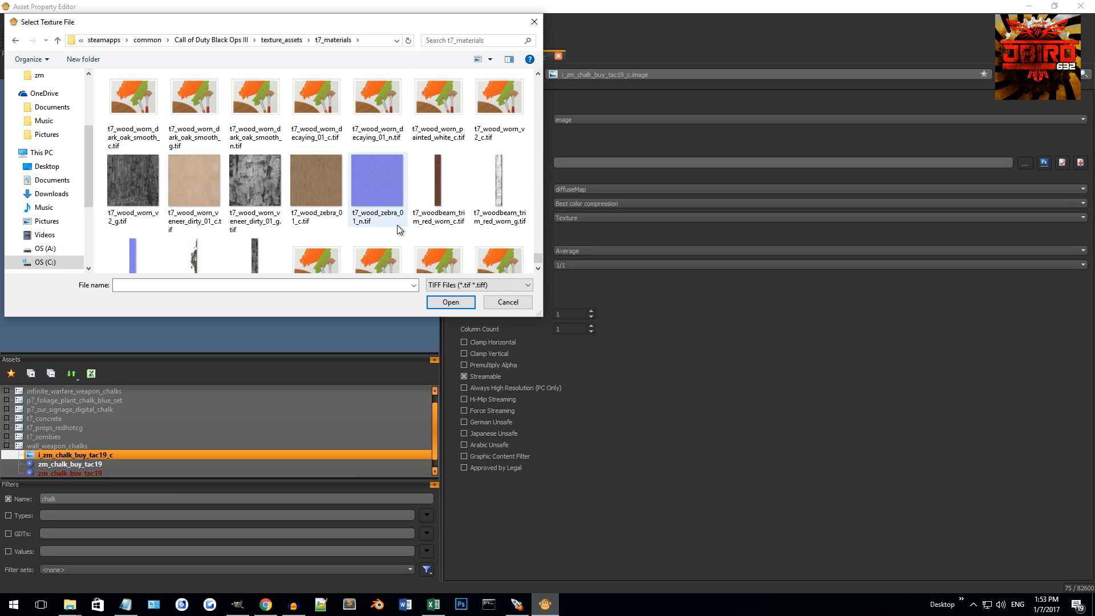
{"action": "key", "text": "alt+Left"}
Step: Load zm_chalk_buy_tac19_c.tif from the t7_materials_zombie folder as the image's texture
{"action": "scroll", "coordinate": [214, 254], "scroll_direction": "down", "scroll_amount": 1}
{"action": "double_click", "coordinate": [214, 231]}
{"action": "left_click_drag", "start_coordinate": [538, 114], "coordinate": [538, 260]}
{"action": "left_click", "coordinate": [366, 250]}
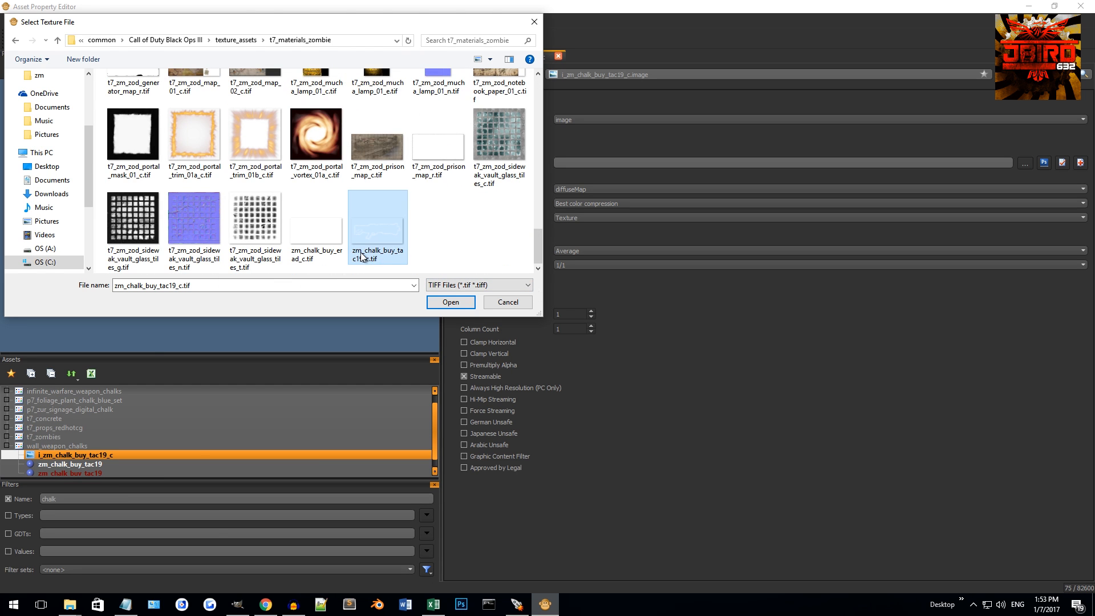
{"action": "double_click", "coordinate": [376, 225]}
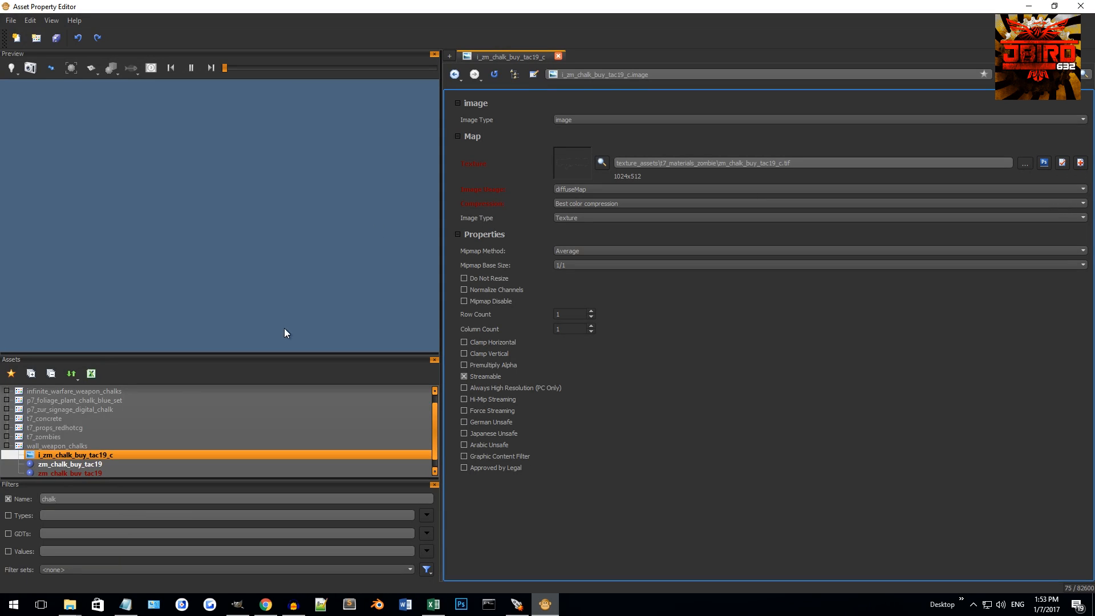
Step: Reuse the emissive map's image i_zm_chalk_buy_tac19_c as the Color Map of the pasted zm_chalk_buy_tac19 material
{"action": "left_click", "coordinate": [96, 464]}
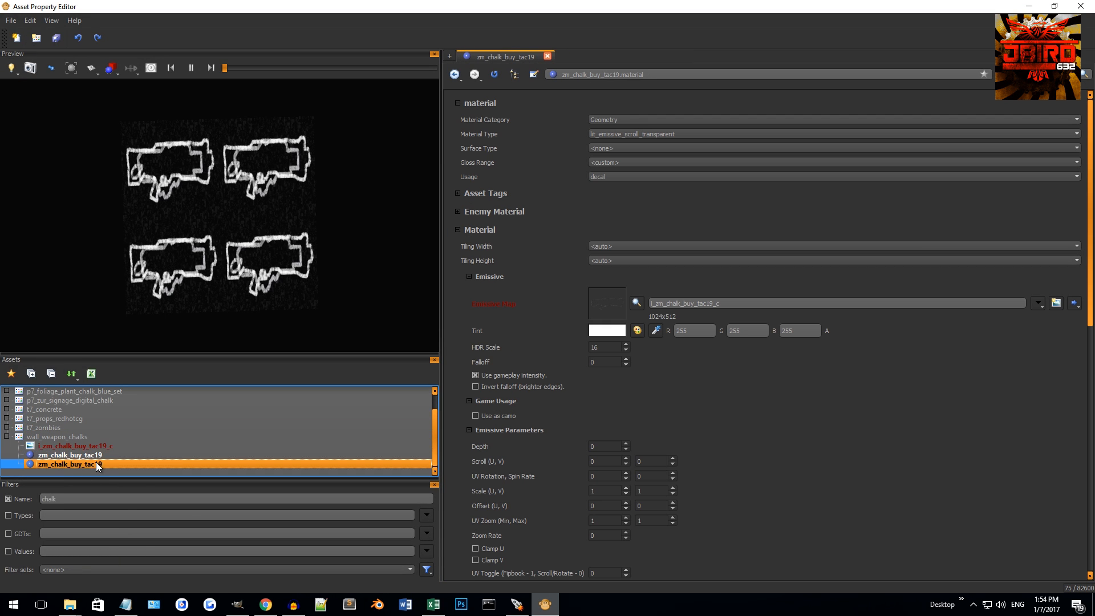
{"action": "left_click_drag", "start_coordinate": [274, 199], "coordinate": [310, 198]}
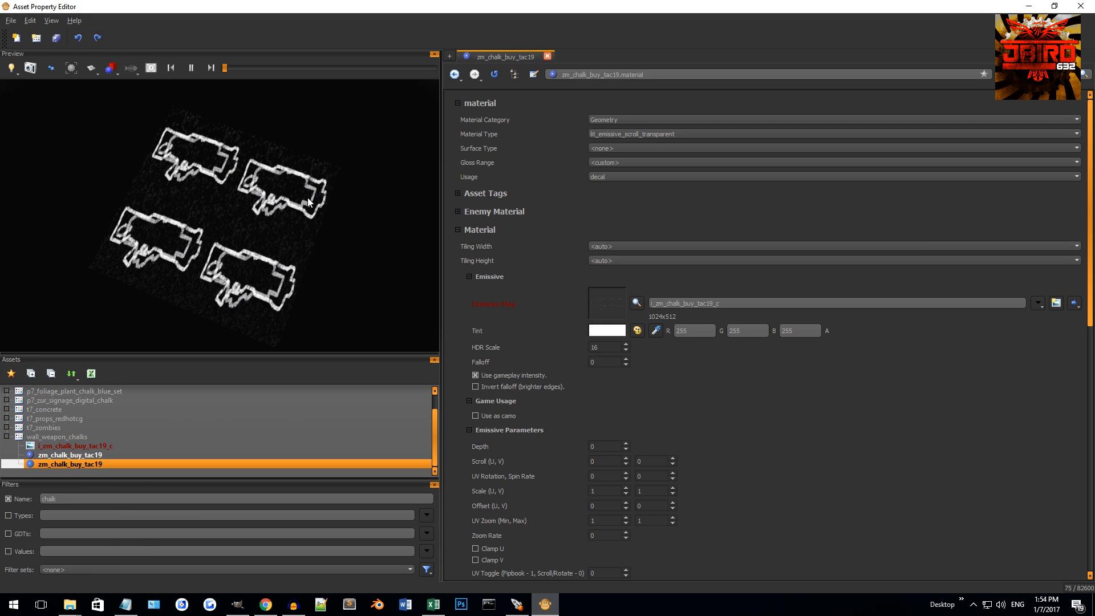
{"action": "scroll", "coordinate": [311, 197], "scroll_direction": "up", "scroll_amount": 3}
{"action": "left_click_drag", "start_coordinate": [729, 304], "coordinate": [587, 292]}
{"action": "key", "text": "ctrl+c"}
{"action": "scroll", "coordinate": [752, 471], "scroll_direction": "down", "scroll_amount": 10}
{"action": "left_click_drag", "start_coordinate": [744, 376], "coordinate": [571, 348]}
{"action": "key", "text": "ctrl+v"}
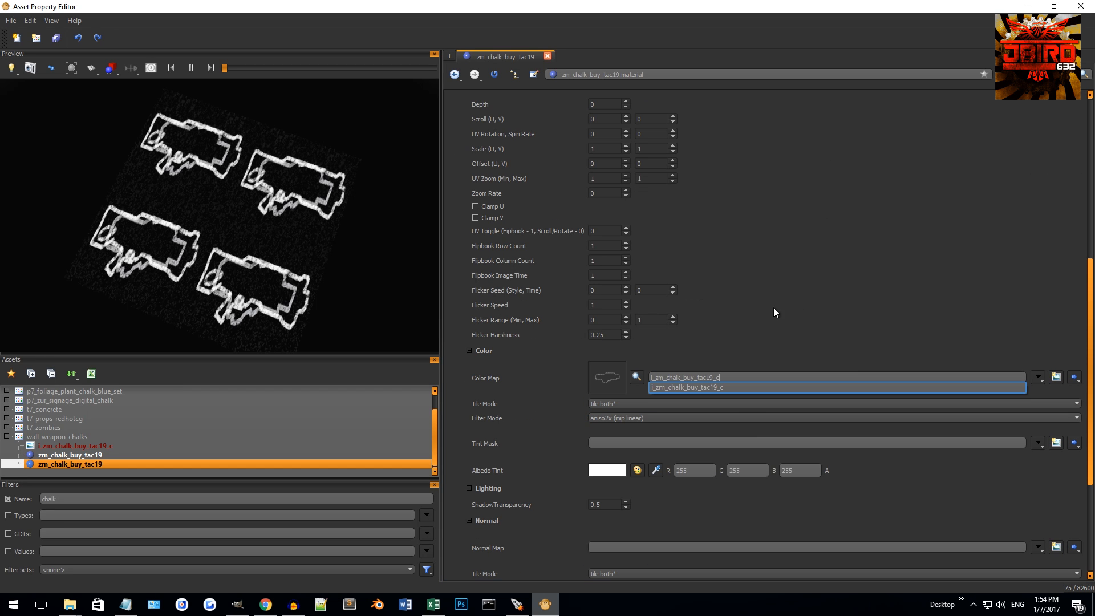
{"action": "key", "text": "Return"}
Step: Inspect the tac19 chalk outline in the preview and save the wall_weapon_chalks GDT
{"action": "left_click_drag", "start_coordinate": [323, 286], "coordinate": [365, 239]}
{"action": "scroll", "coordinate": [359, 284], "scroll_direction": "up", "scroll_amount": 4}
{"action": "left_click_drag", "start_coordinate": [231, 166], "coordinate": [230, 216]}
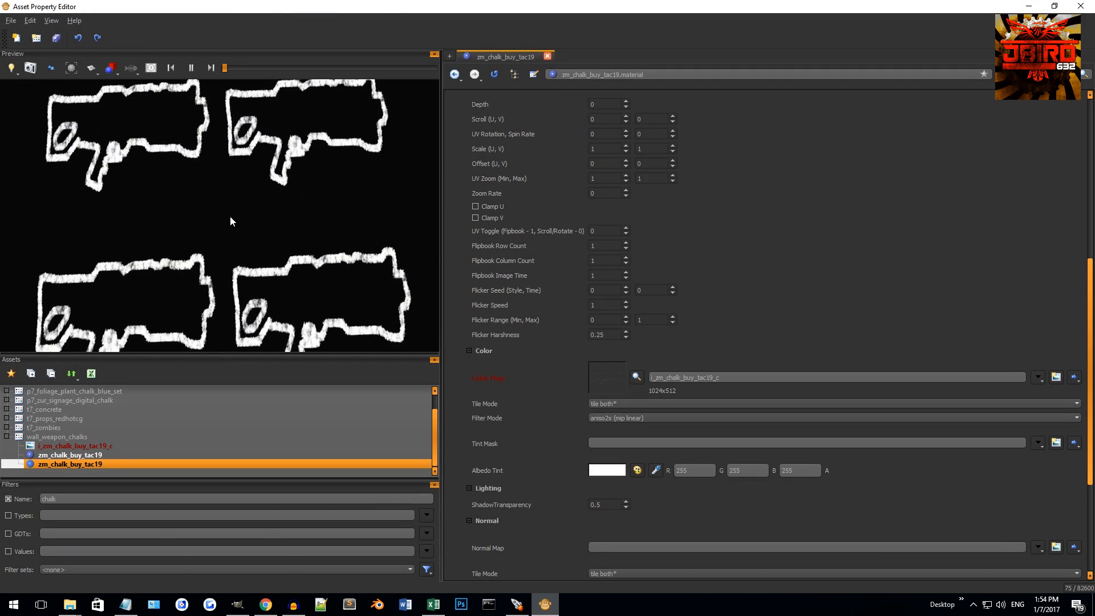
{"action": "key", "text": "ctrl+s"}
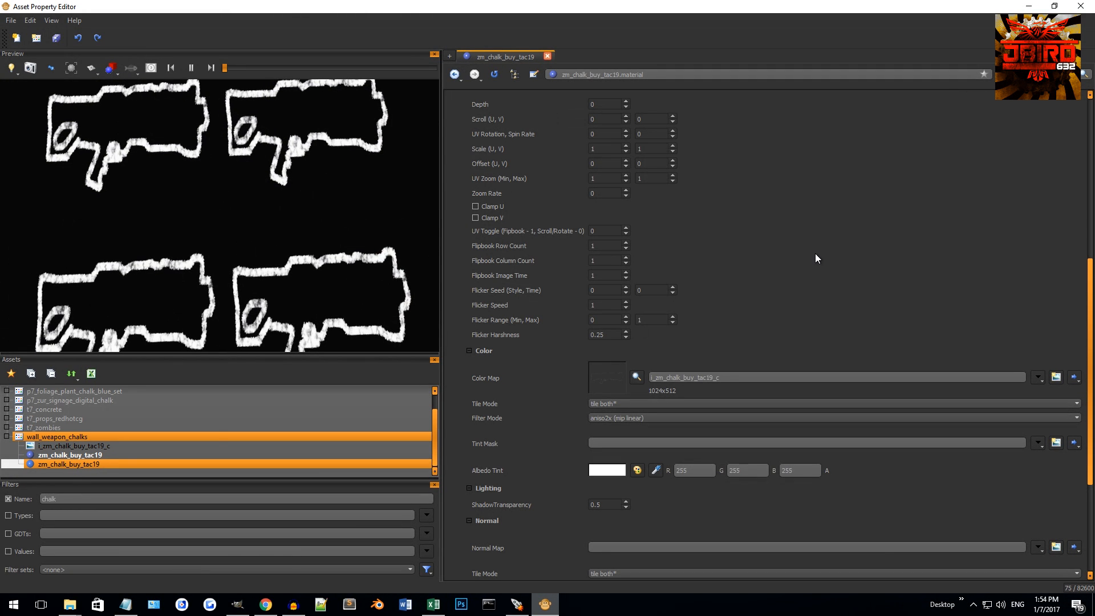
Step: Review the material's Usage options, leave it on decal, and save the asset changes
{"action": "left_click", "coordinate": [1064, 236]}
{"action": "scroll", "coordinate": [1064, 236], "scroll_direction": "up", "scroll_amount": 6}
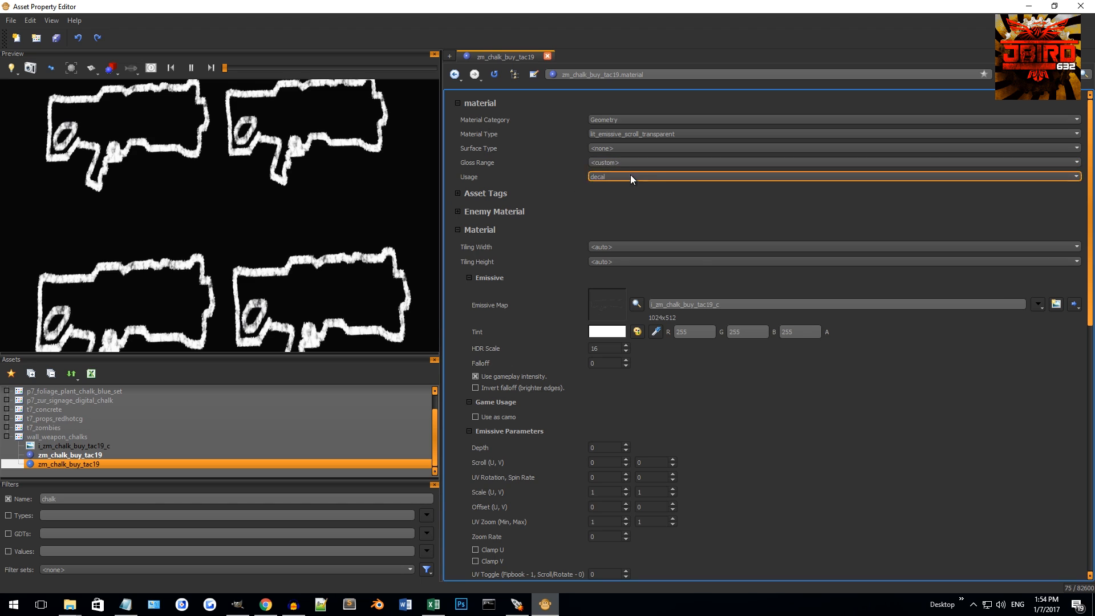
{"action": "left_click", "coordinate": [591, 178]}
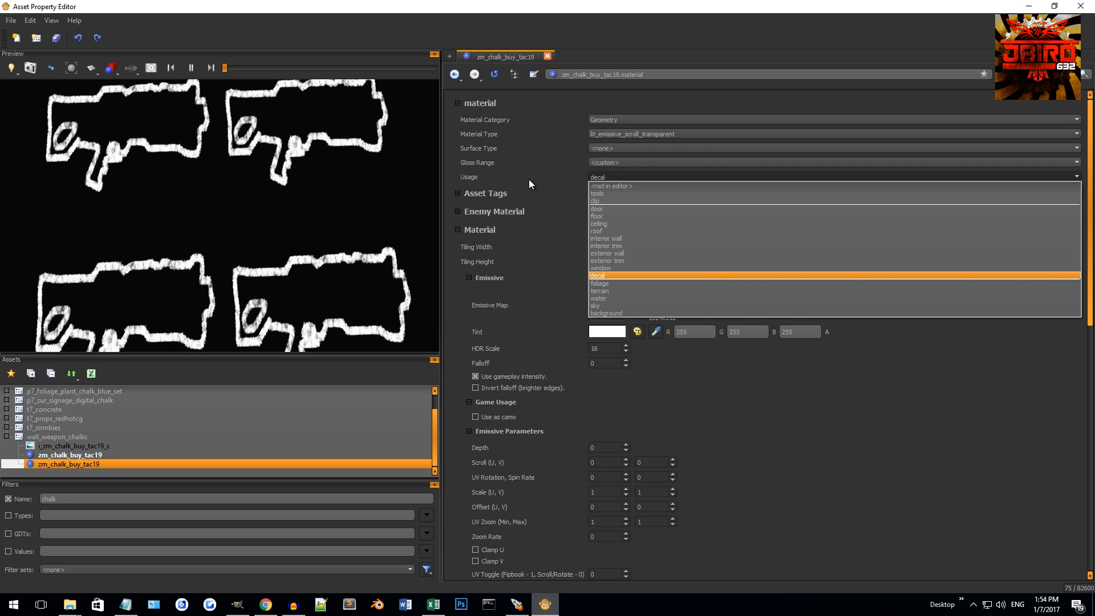
{"action": "left_click", "coordinate": [548, 197]}
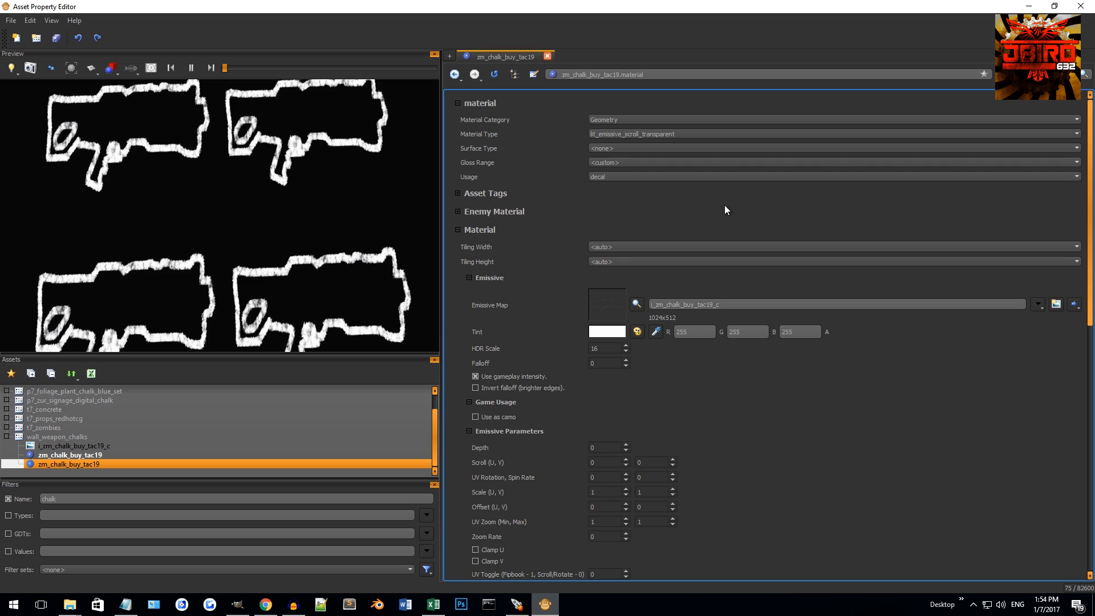
{"action": "left_click", "coordinate": [11, 22]}
{"action": "left_click", "coordinate": [32, 56]}
Step: Close the t7_materials_zombie folder window and open the zm_test map in Radiant from the Black Ops III Mod Tools Launcher
{"action": "left_click", "coordinate": [1029, 5]}
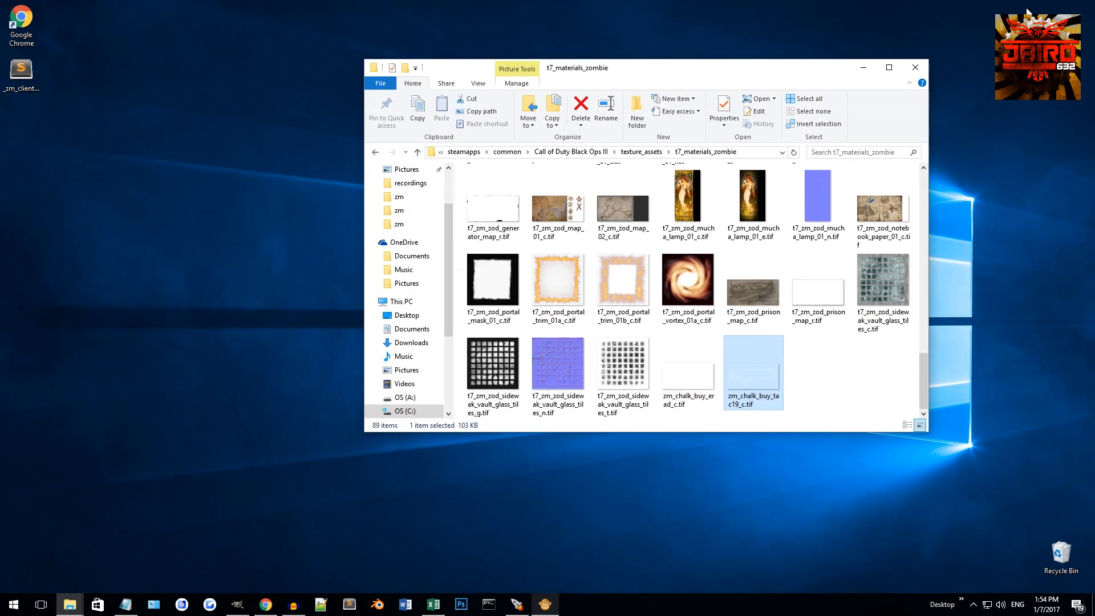
{"action": "left_click", "coordinate": [916, 69]}
{"action": "left_click", "coordinate": [520, 601]}
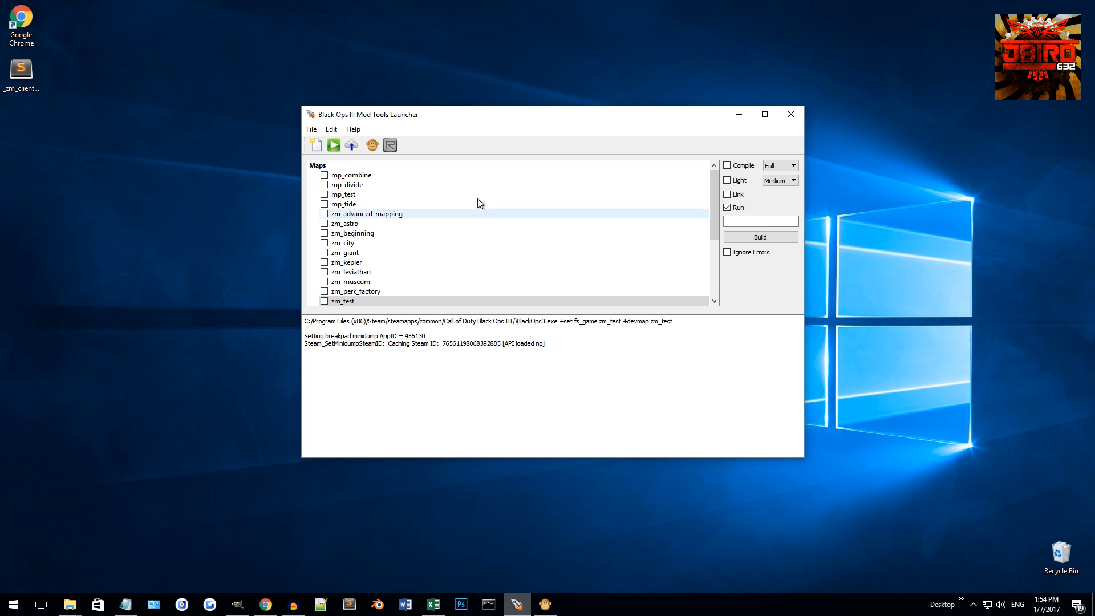
{"action": "left_click", "coordinate": [390, 146]}
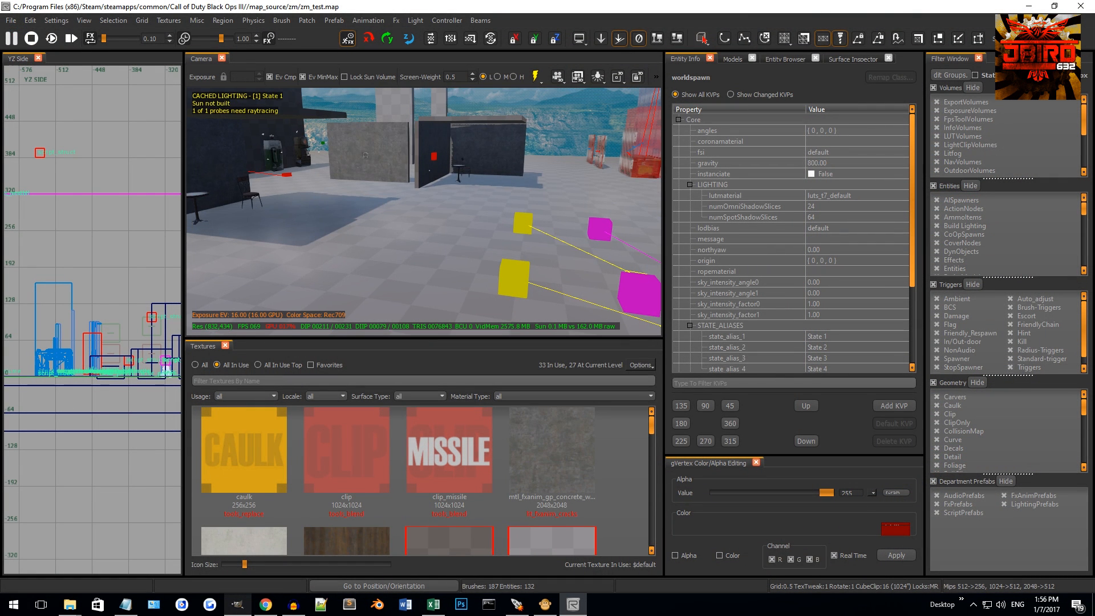
Step: Turn the camera toward the map's walls and switch the 2D view to XY Top
{"action": "left_click_drag", "start_coordinate": [422, 160], "coordinate": [385, 236]}
{"action": "scroll", "coordinate": [111, 276], "scroll_direction": "down", "scroll_amount": 1}
{"action": "key", "text": "ctrl+Tab"}
{"action": "mouse_move", "coordinate": [261, 251]}
{"action": "left_mouse_down"}
{"action": "mouse_move", "coordinate": [251, 251]}
{"action": "mouse_move", "coordinate": [261, 251]}
{"action": "left_mouse_up"}
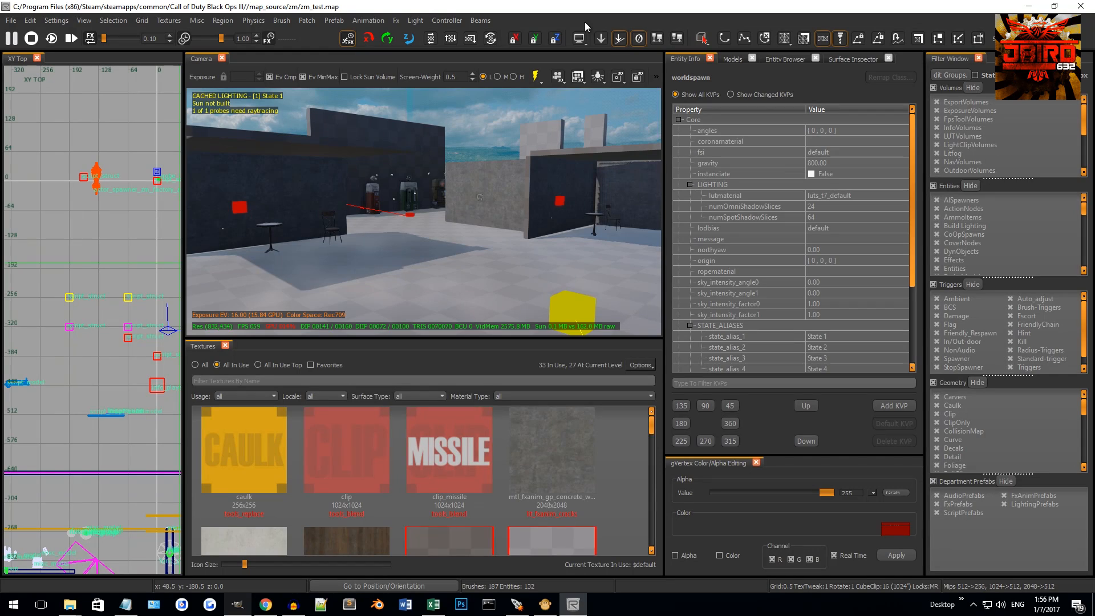
Step: Close the Filter Window and open the Prefab Browser in its place
{"action": "left_click", "coordinate": [981, 60]}
{"action": "right_click", "coordinate": [729, 22]}
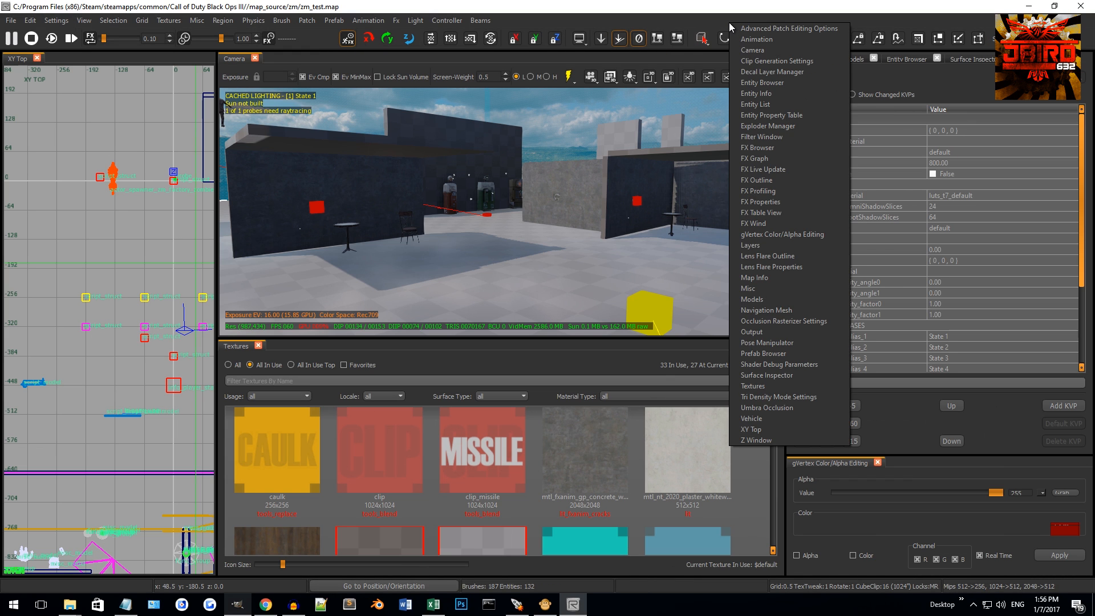
{"action": "left_click", "coordinate": [699, 21]}
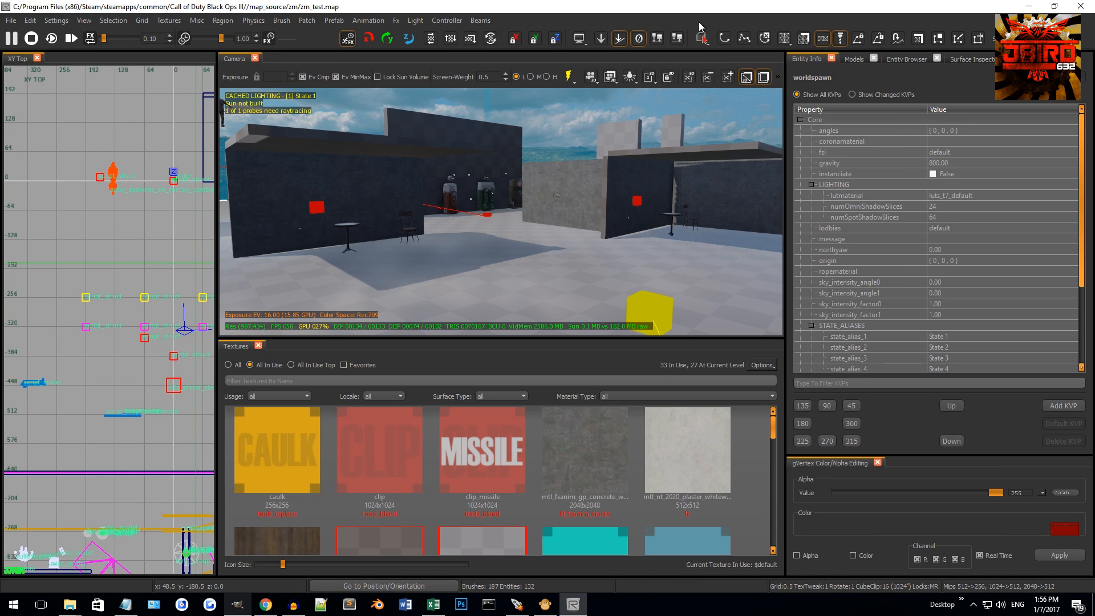
{"action": "right_click", "coordinate": [587, 22]}
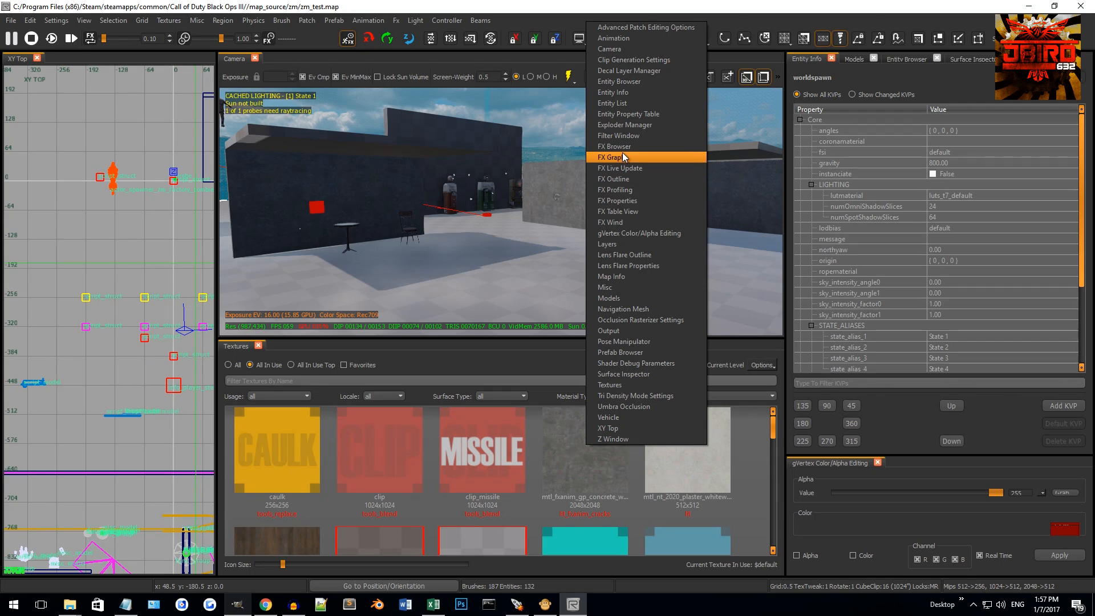
{"action": "left_click", "coordinate": [639, 354]}
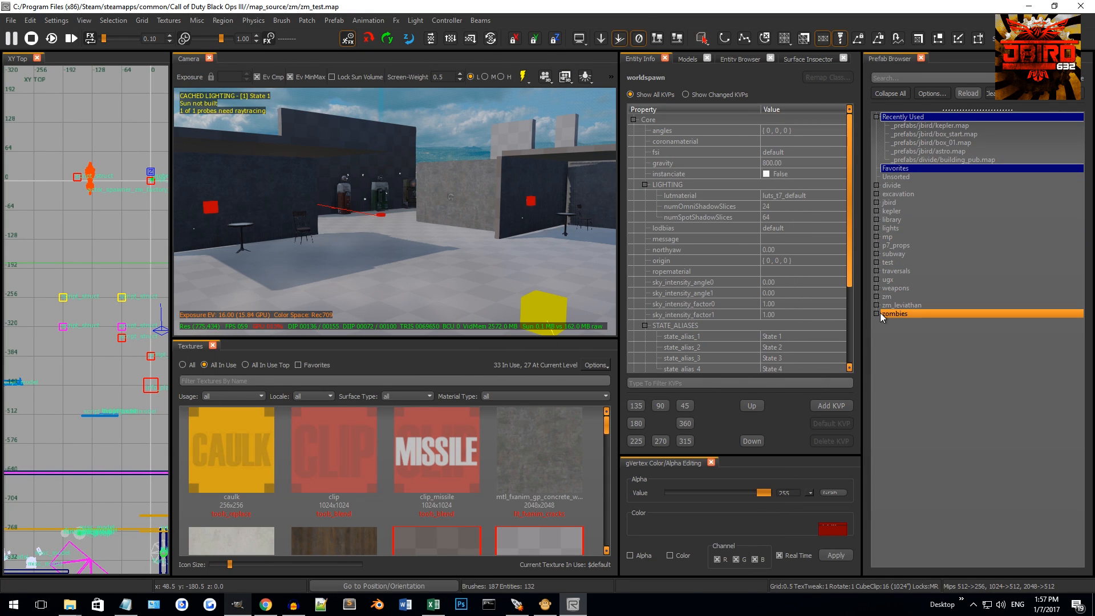
Step: Place the spawnable_weapon_ar_marksman prefab from zm/zm_core on the open floor of the zm_test map
{"action": "left_click", "coordinate": [877, 297]}
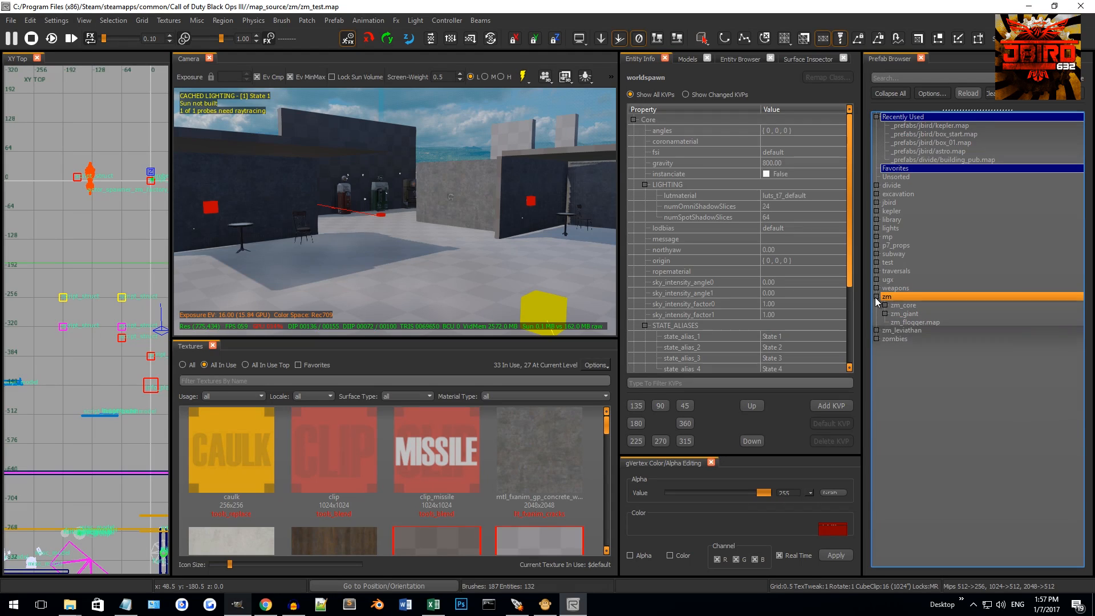
{"action": "left_click", "coordinate": [885, 305]}
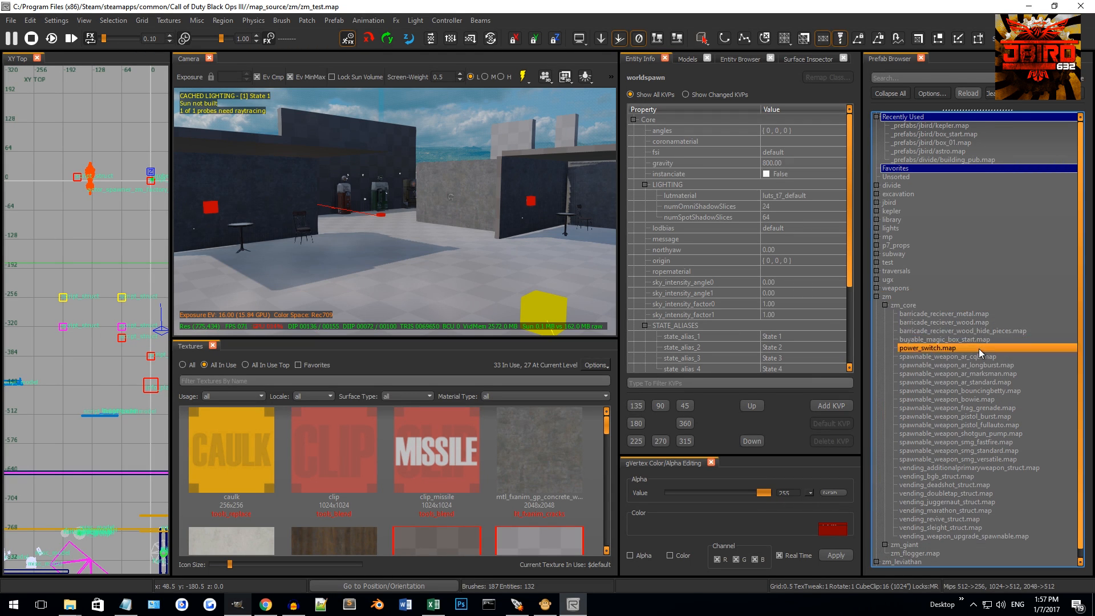
{"action": "scroll", "coordinate": [977, 343], "scroll_direction": "down", "scroll_amount": 1}
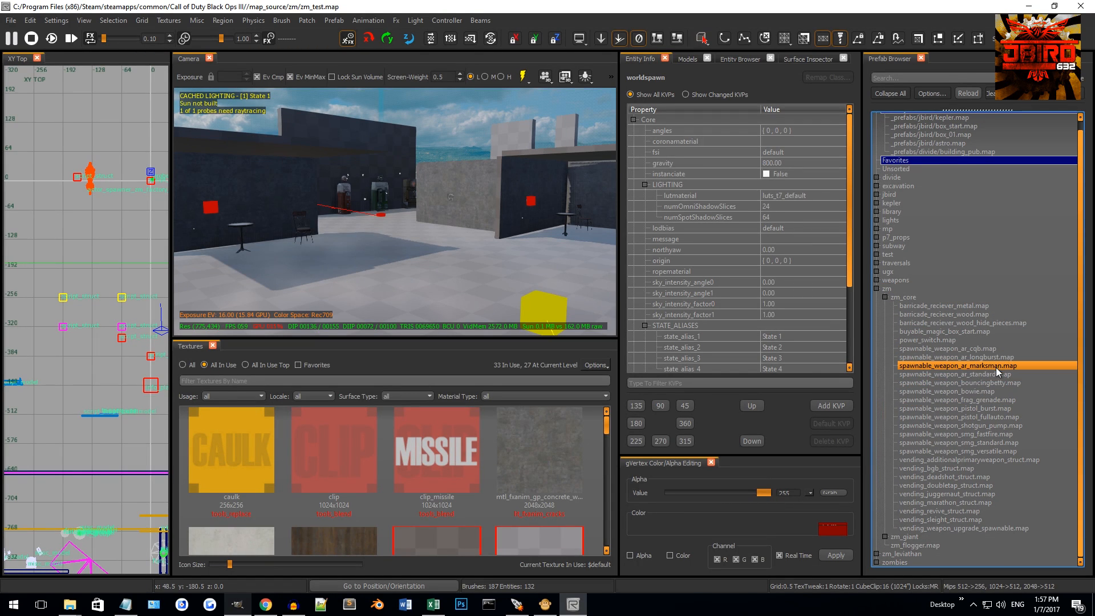
{"action": "left_click_drag", "start_coordinate": [991, 369], "coordinate": [375, 291]}
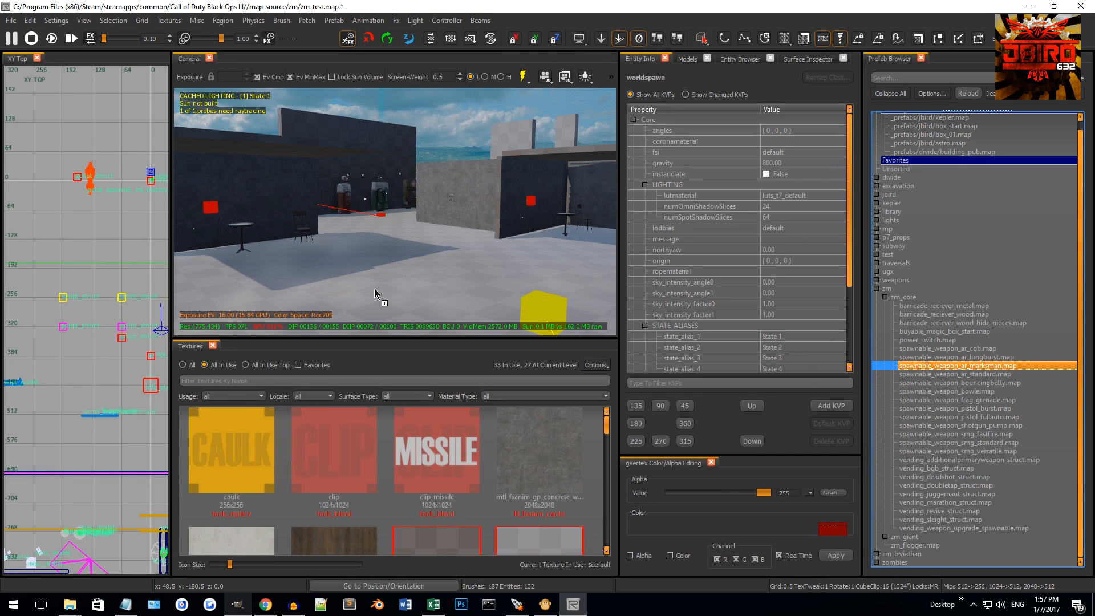
{"action": "left_click_drag", "start_coordinate": [384, 262], "coordinate": [378, 254]}
{"action": "right_click", "coordinate": [495, 267]}
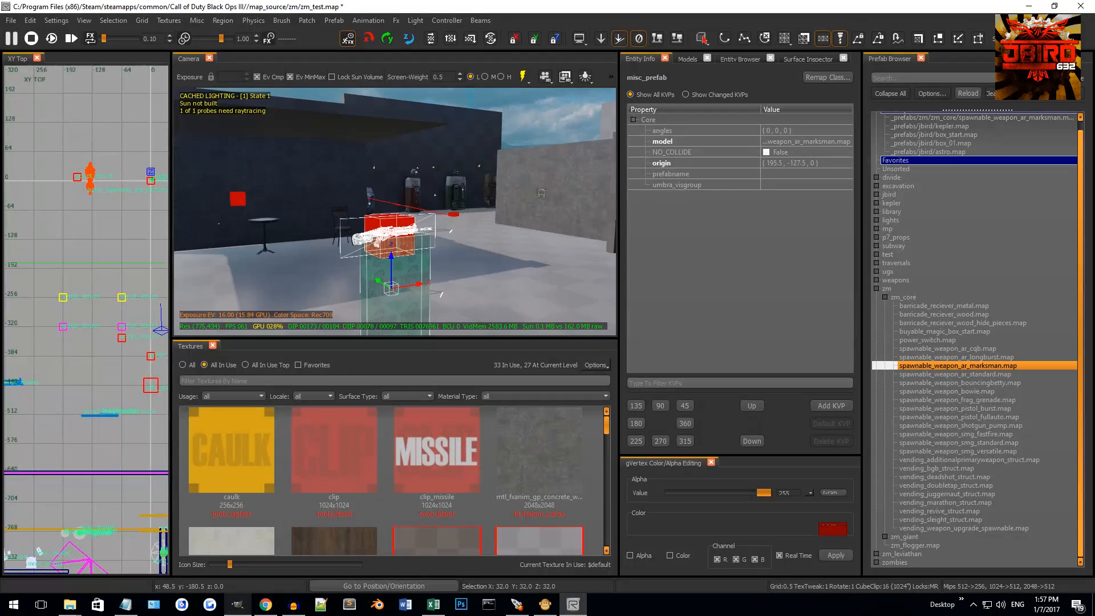
{"action": "right_click", "coordinate": [468, 261]}
Step: Select the placed ar_marksman prefab and enter it for editing
{"action": "left_click", "coordinate": [437, 238], "text": "shift"}
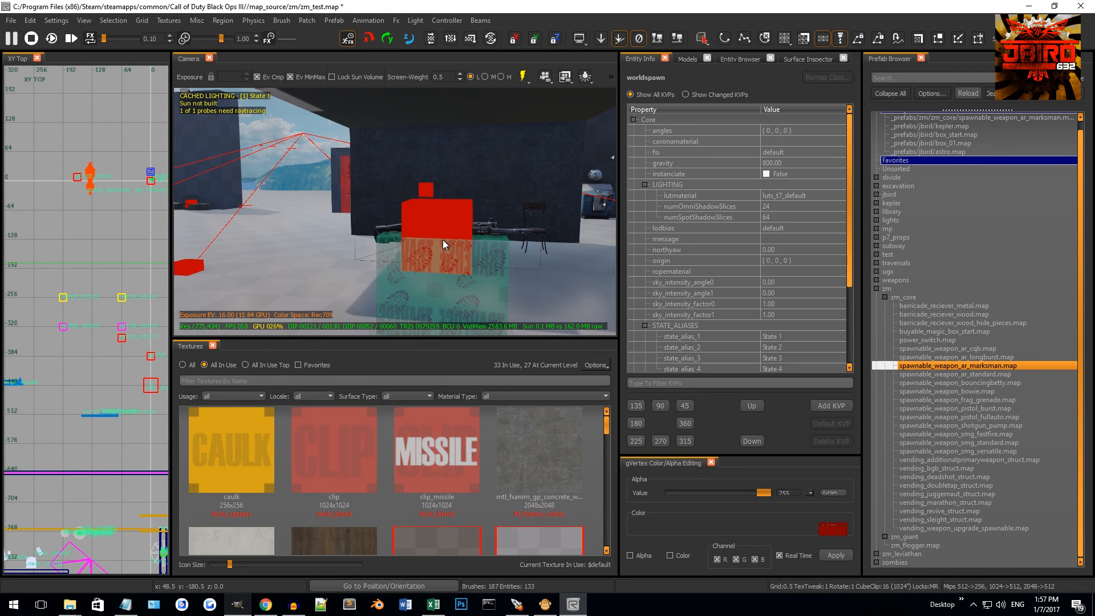
{"action": "left_click", "coordinate": [437, 238], "text": "shift"}
{"action": "right_click", "coordinate": [437, 238]}
{"action": "right_click", "coordinate": [69, 244]}
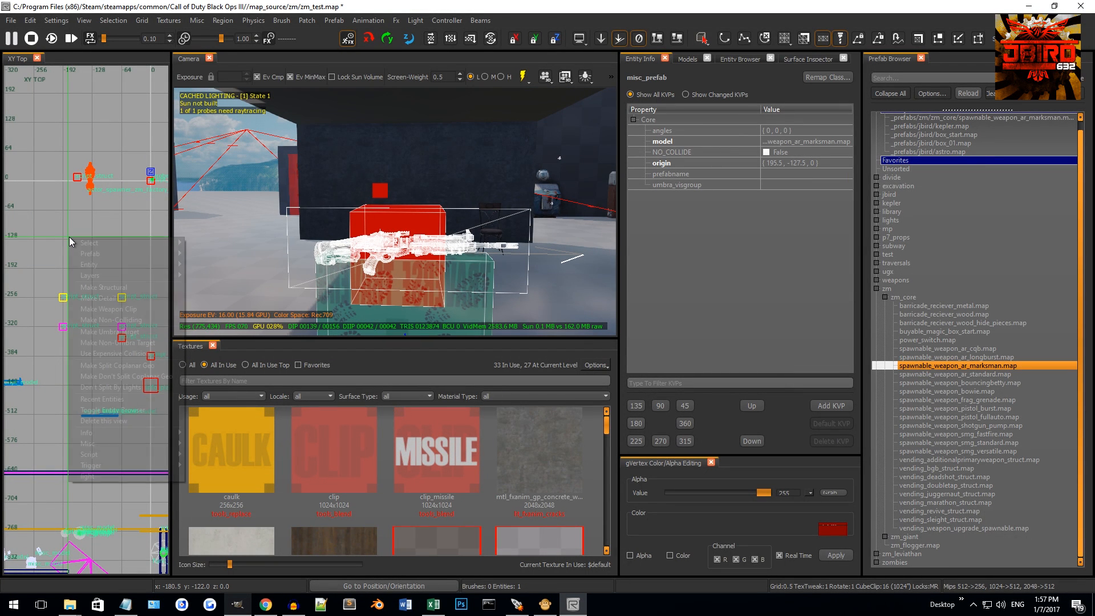
{"action": "mouse_move", "coordinate": [83, 256]}
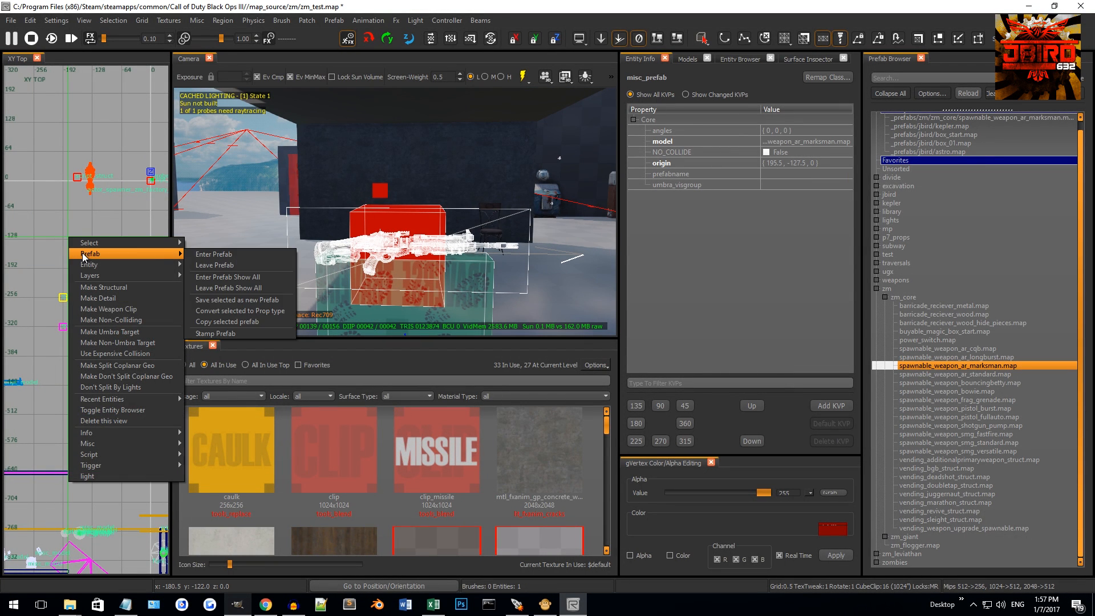
{"action": "left_click", "coordinate": [206, 255]}
{"action": "key", "text": "s"}
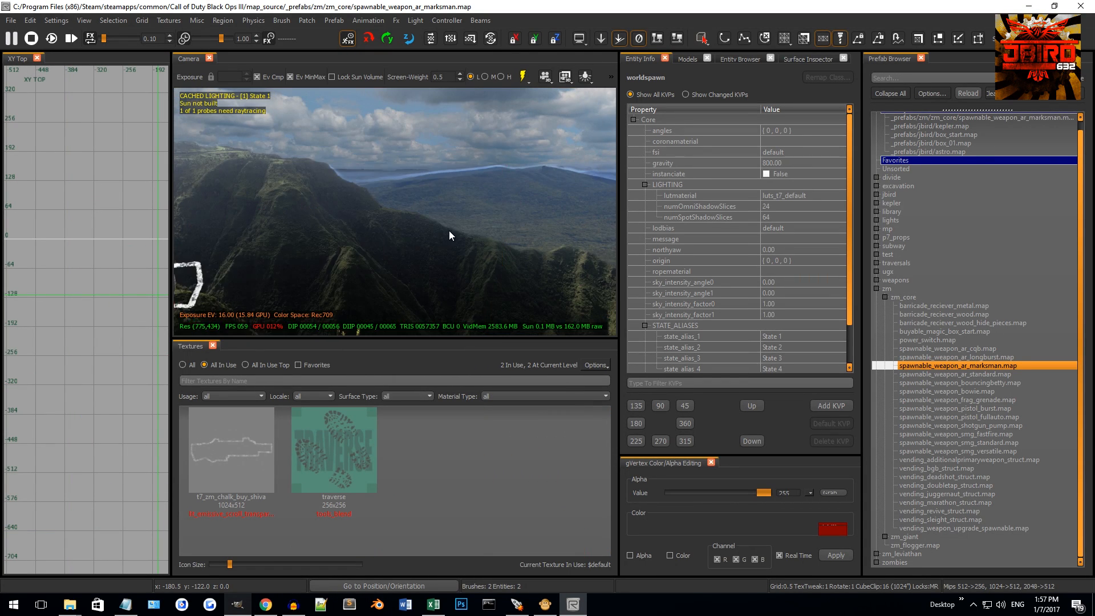
{"action": "right_click", "coordinate": [449, 230]}
{"action": "key", "text": "s"}
{"action": "right_click", "coordinate": [477, 255]}
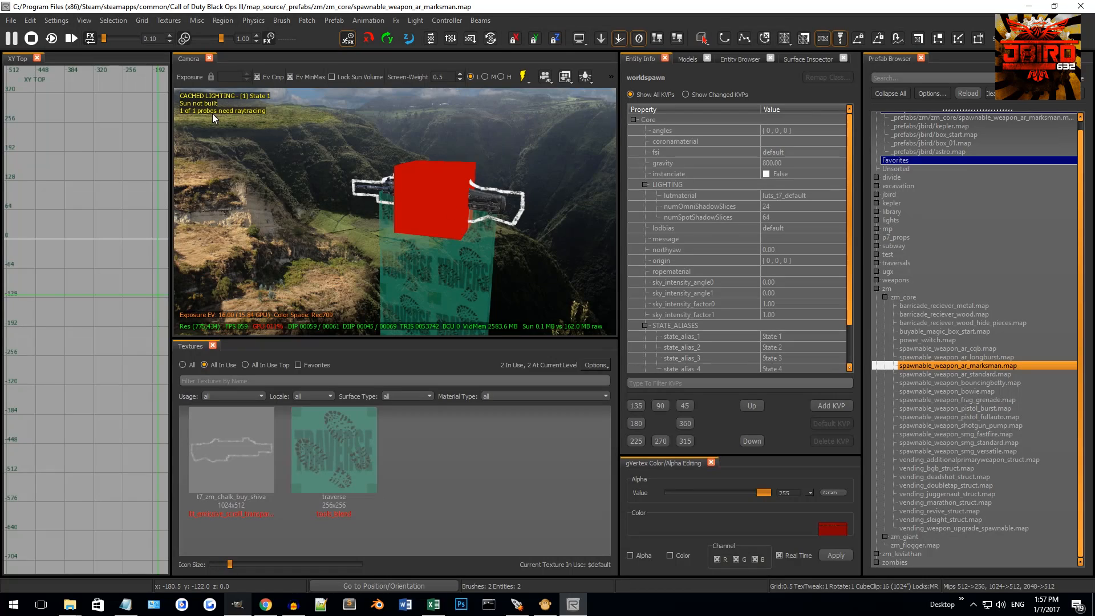
Step: Save the open prefab as a new map named tac19 in the _prefabs/weapons folder
{"action": "left_click", "coordinate": [9, 23]}
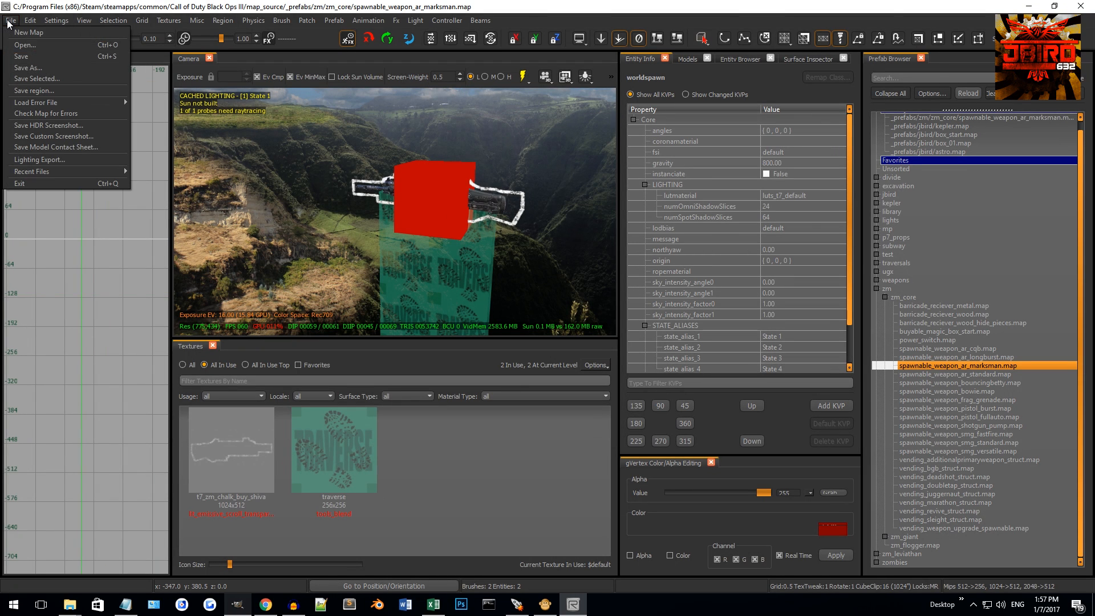
{"action": "left_click", "coordinate": [29, 67]}
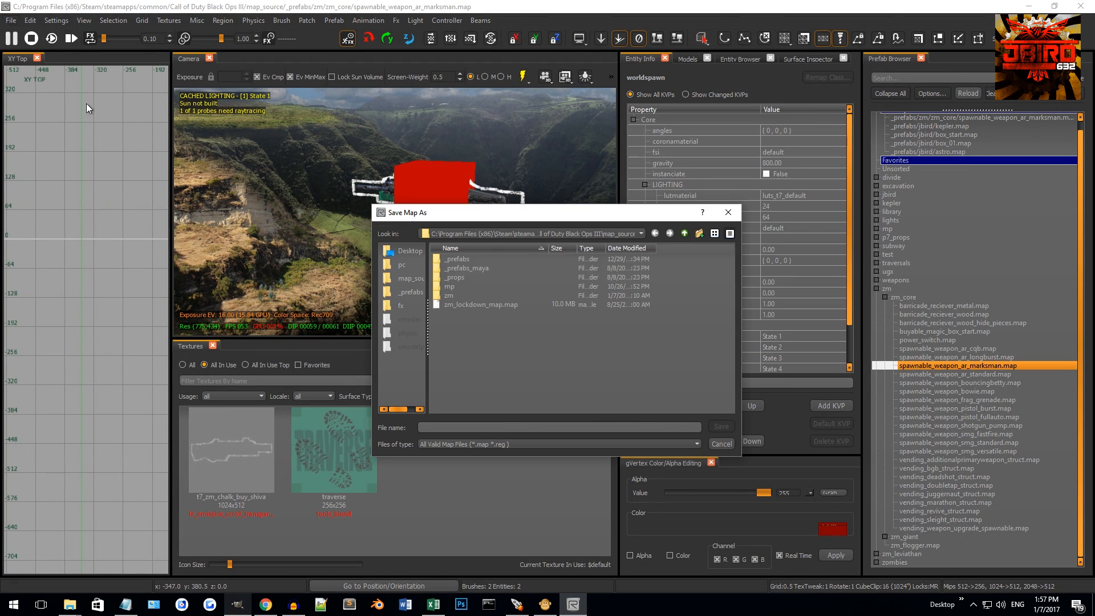
{"action": "left_click", "coordinate": [470, 262]}
{"action": "double_click", "coordinate": [470, 262]}
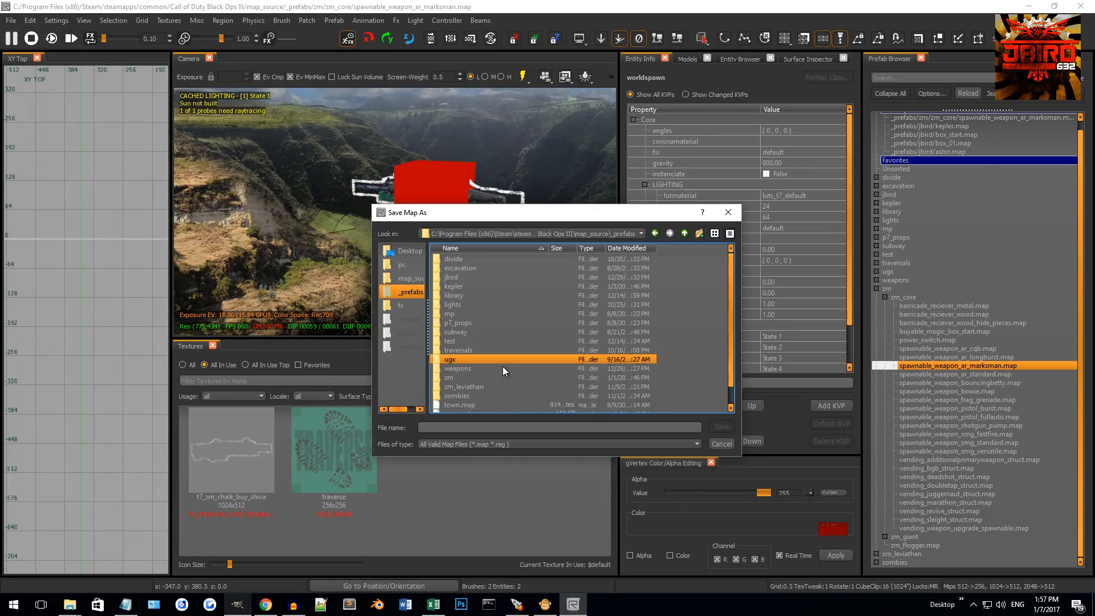
{"action": "double_click", "coordinate": [471, 369]}
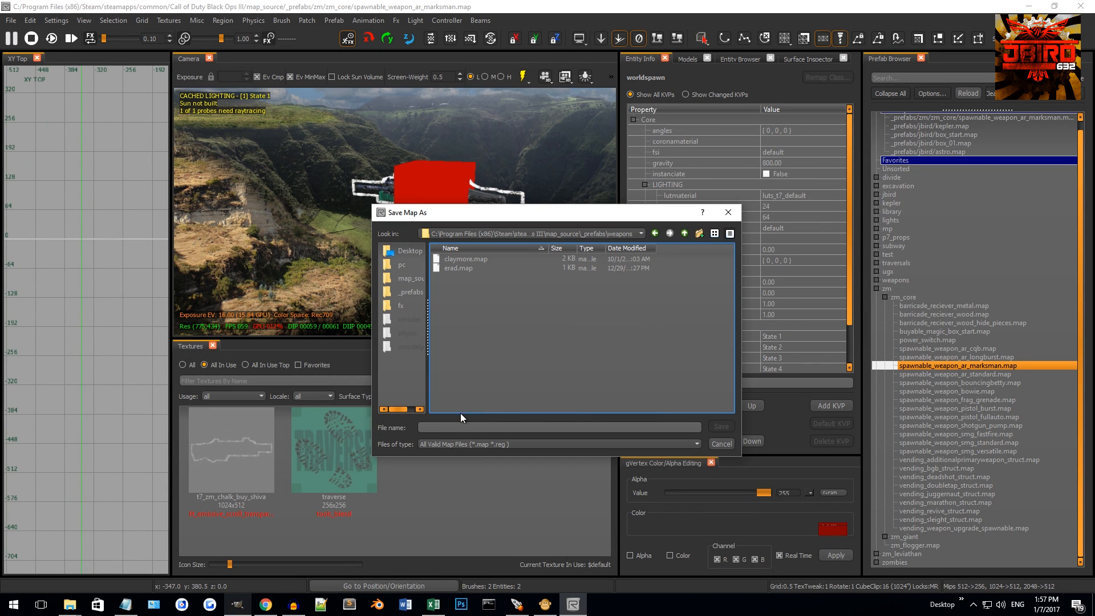
{"action": "left_click", "coordinate": [458, 428]}
{"action": "type", "text": "tac19"}
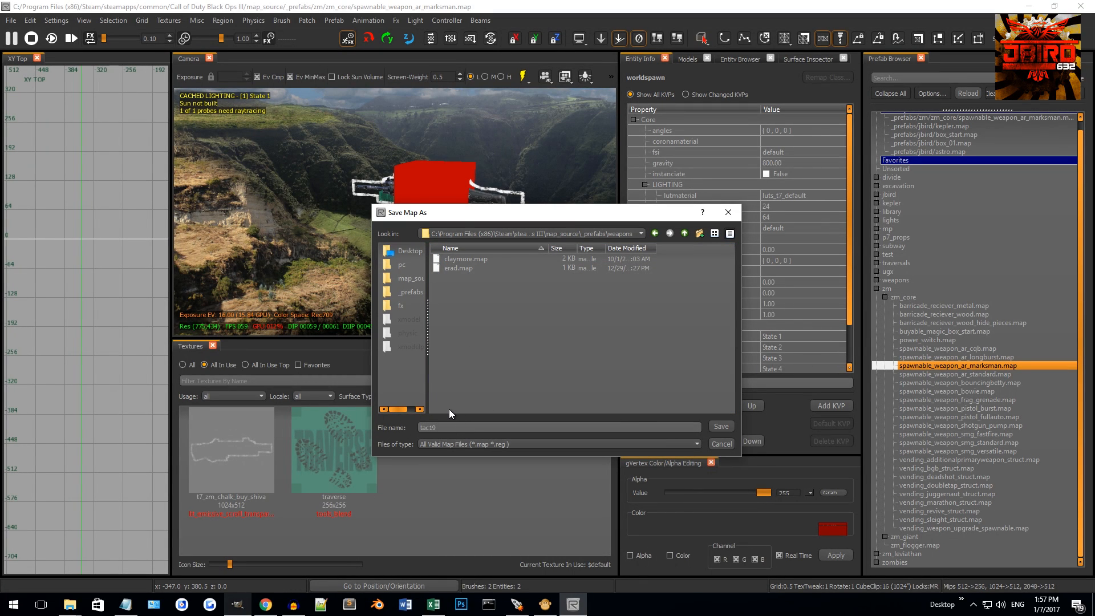
{"action": "key", "text": "Return"}
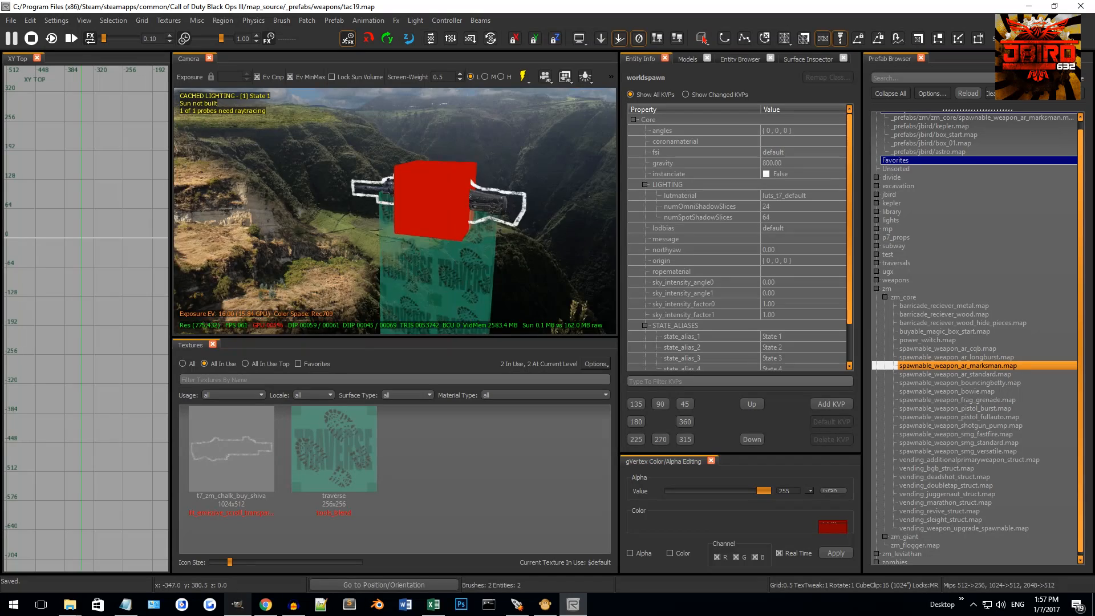
Step: Select the red weapon_upgrade struct box and set its zombie_weapon_upgrade value to tac19
{"action": "mouse_move", "coordinate": [398, 256]}
{"action": "left_mouse_down"}
{"action": "mouse_move", "coordinate": [413, 254]}
{"action": "mouse_move", "coordinate": [406, 239]}
{"action": "left_mouse_up"}
{"action": "left_click", "coordinate": [406, 239], "text": "shift"}
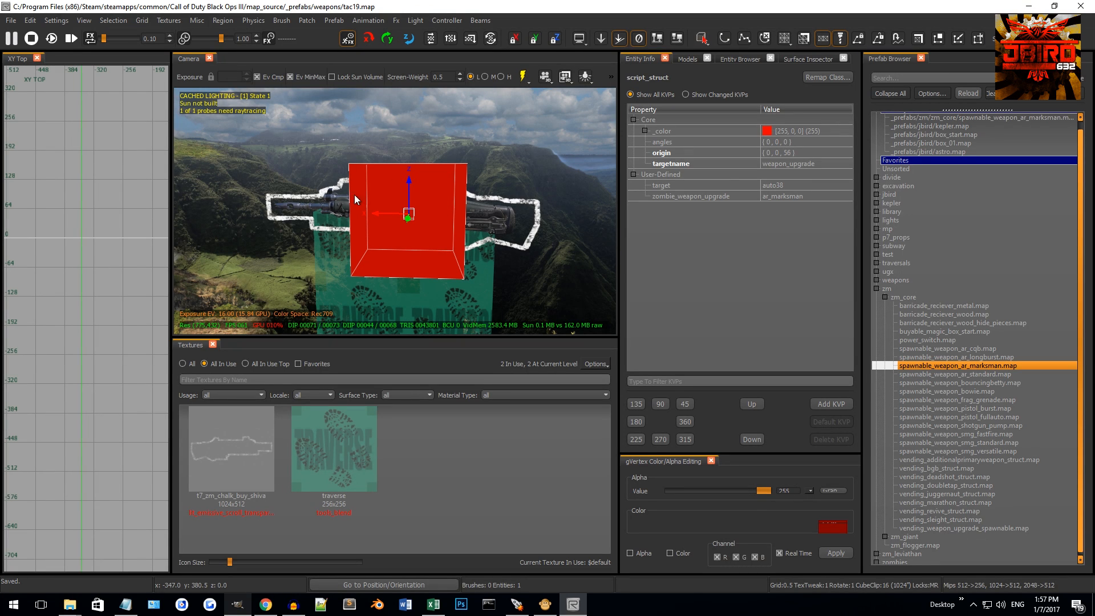
{"action": "double_click", "coordinate": [765, 197]}
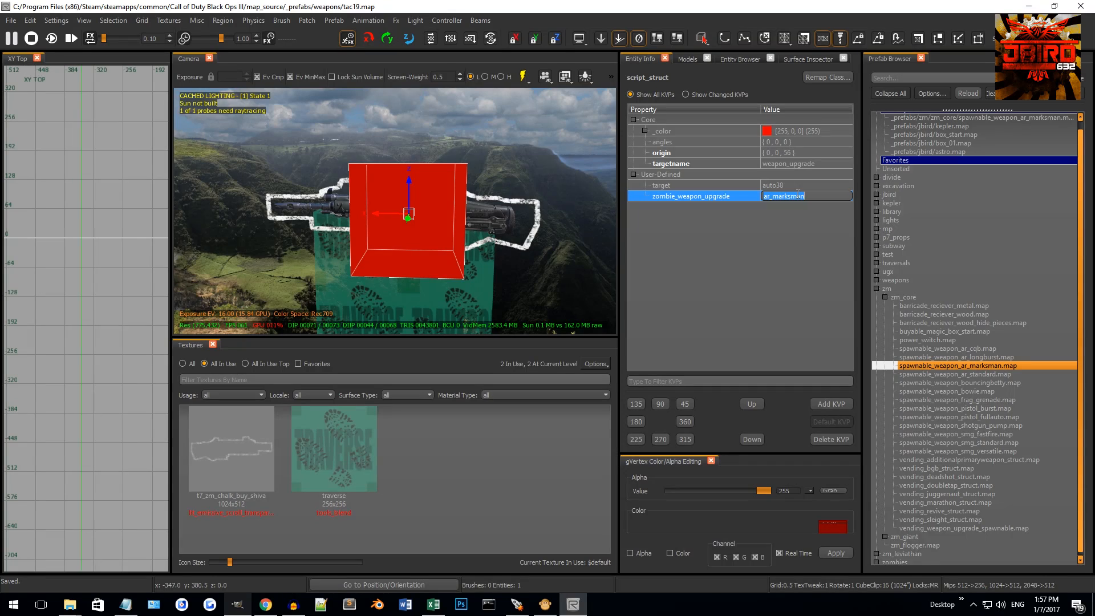
{"action": "type", "text": "tac19"}
{"action": "key", "text": "Return"}
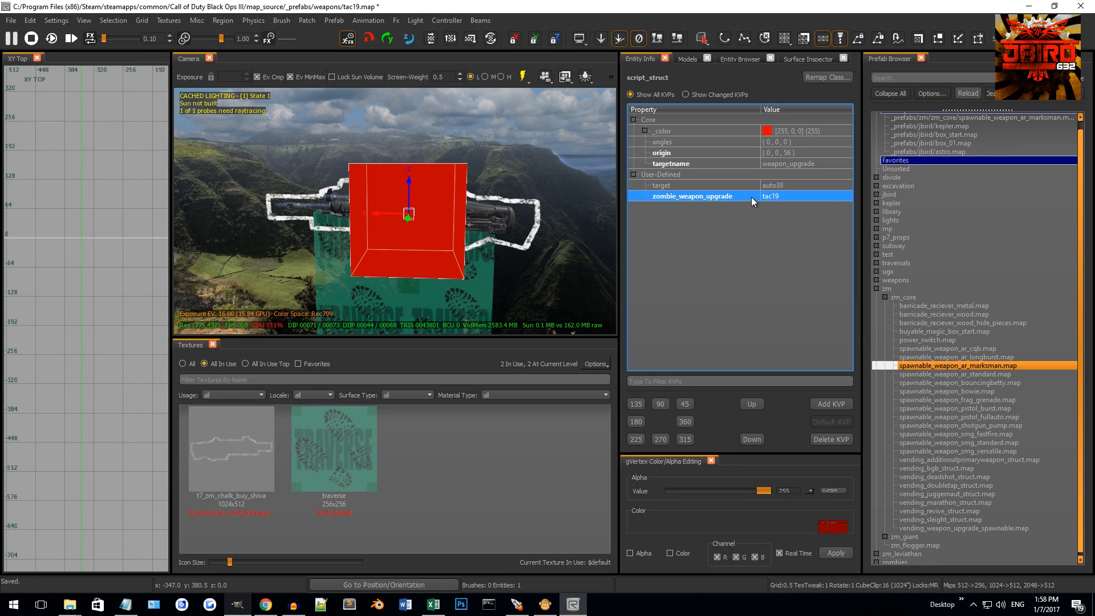
Step: Hide the red upgrade struct box and set the weapon struct's model to wpn_tac19_world
{"action": "left_click_drag", "start_coordinate": [386, 266], "coordinate": [427, 265]}
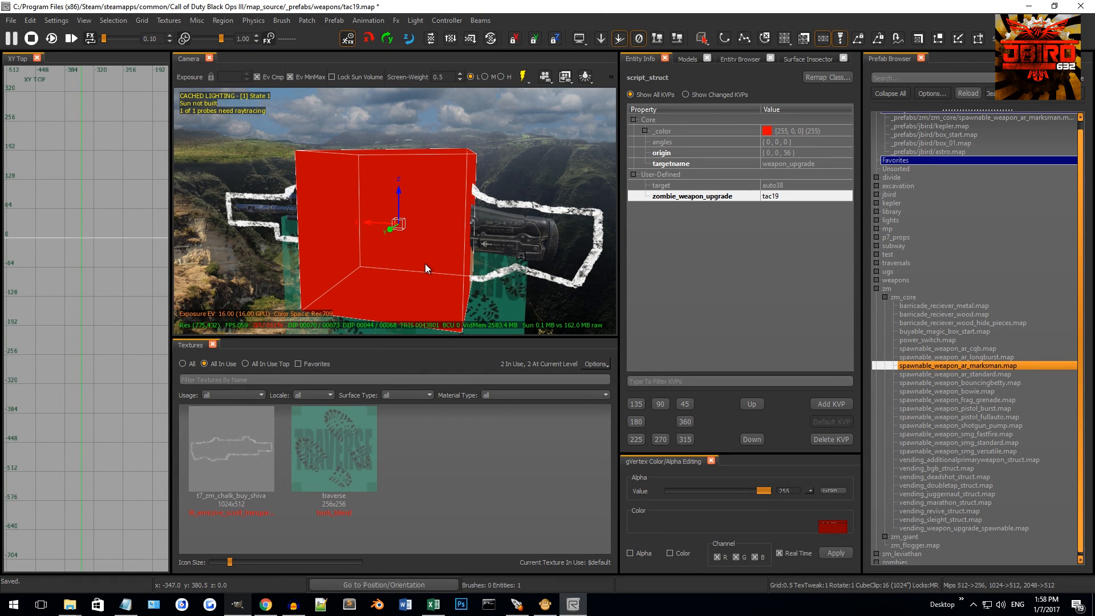
{"action": "left_click_drag", "start_coordinate": [425, 264], "coordinate": [423, 266]}
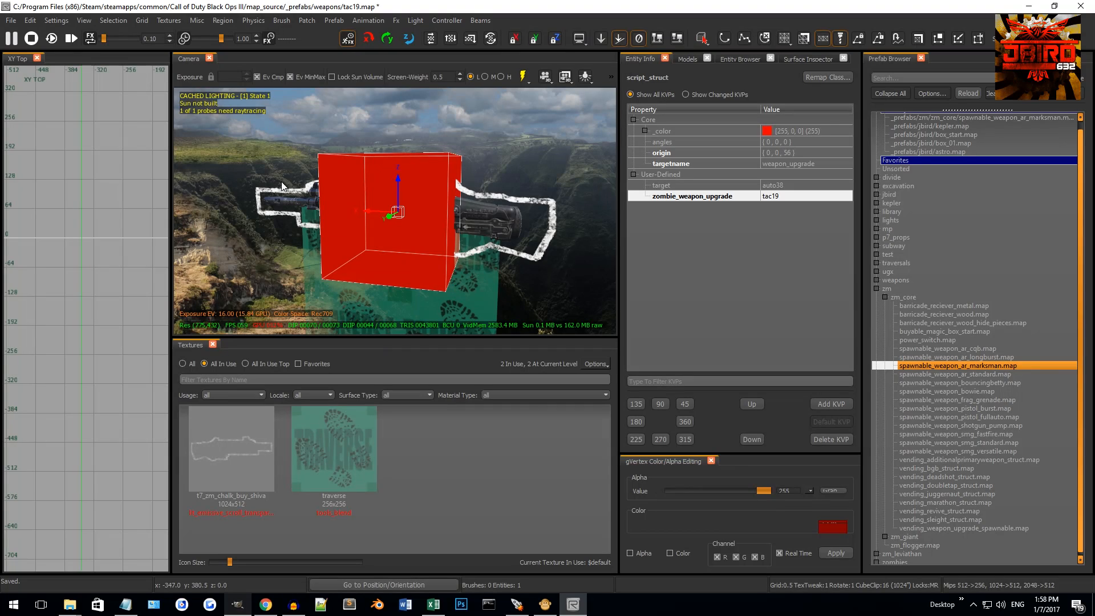
{"action": "key", "text": "Escape"}
{"action": "left_click_drag", "start_coordinate": [450, 259], "coordinate": [480, 219]}
{"action": "left_click", "coordinate": [409, 224]}
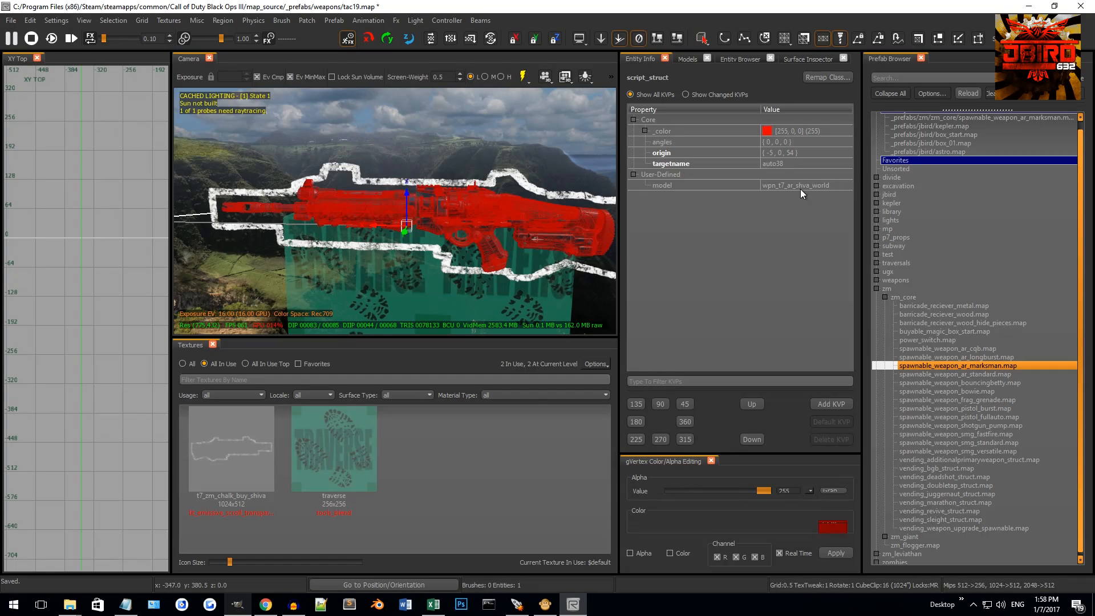
{"action": "left_click", "coordinate": [802, 187]}
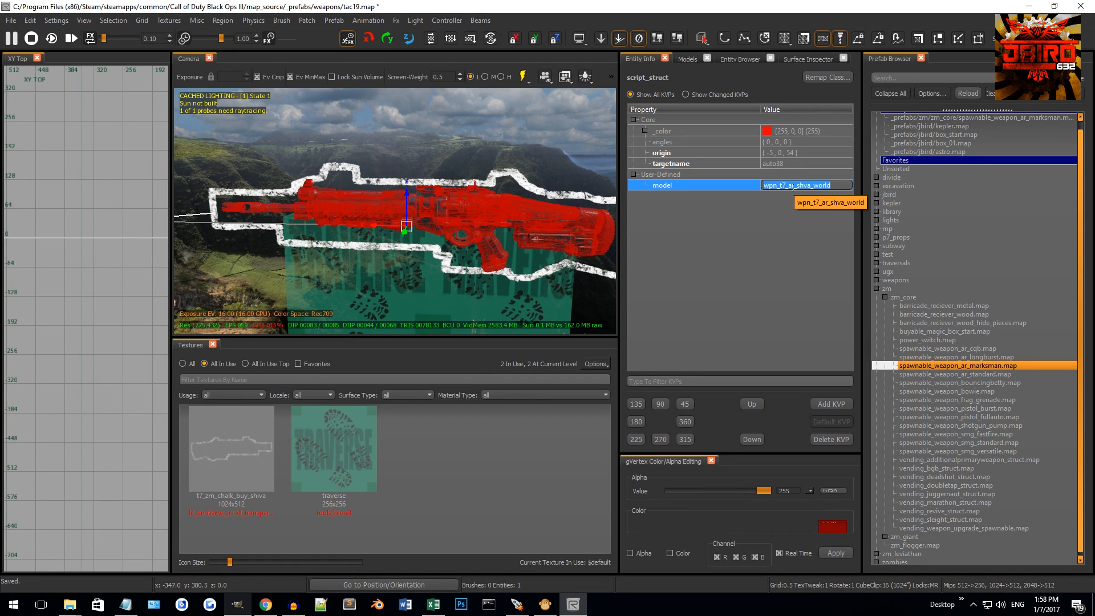
{"action": "type", "text": "wpn_tac19_world"}
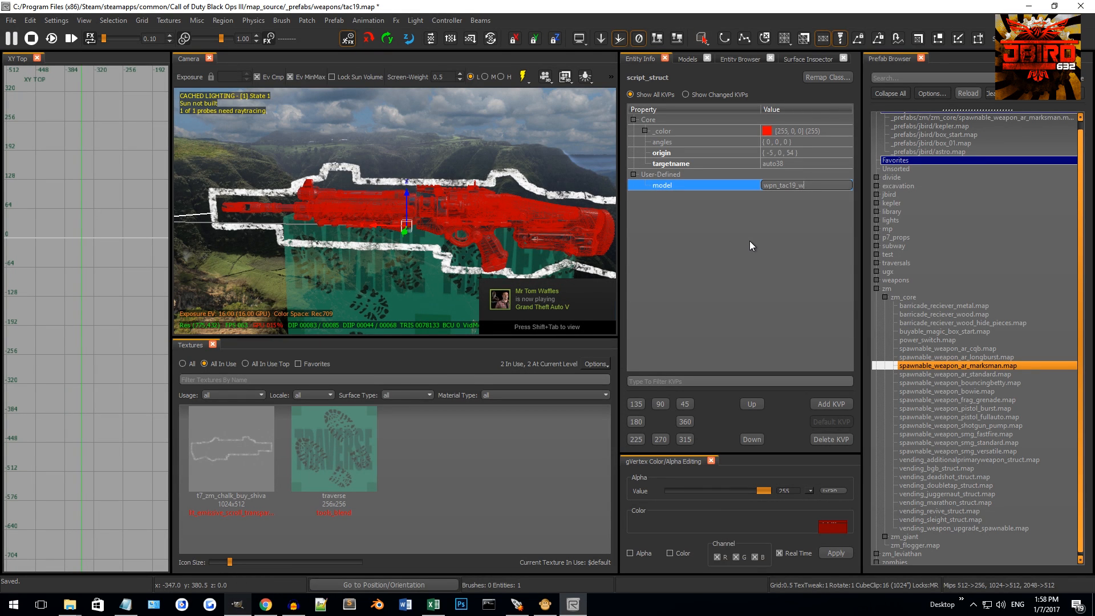
{"action": "key", "text": "Return"}
Step: Switch the 2D view to XZ Front, move the tac19 weapon model to the middle of the chalk outline, and deselect it
{"action": "scroll", "coordinate": [426, 207], "scroll_direction": "down", "scroll_amount": 2}
{"action": "key", "text": "ctrl+Tab"}
{"action": "key", "text": "ctrl+Tab"}
{"action": "key", "text": "ctrl+Tab"}
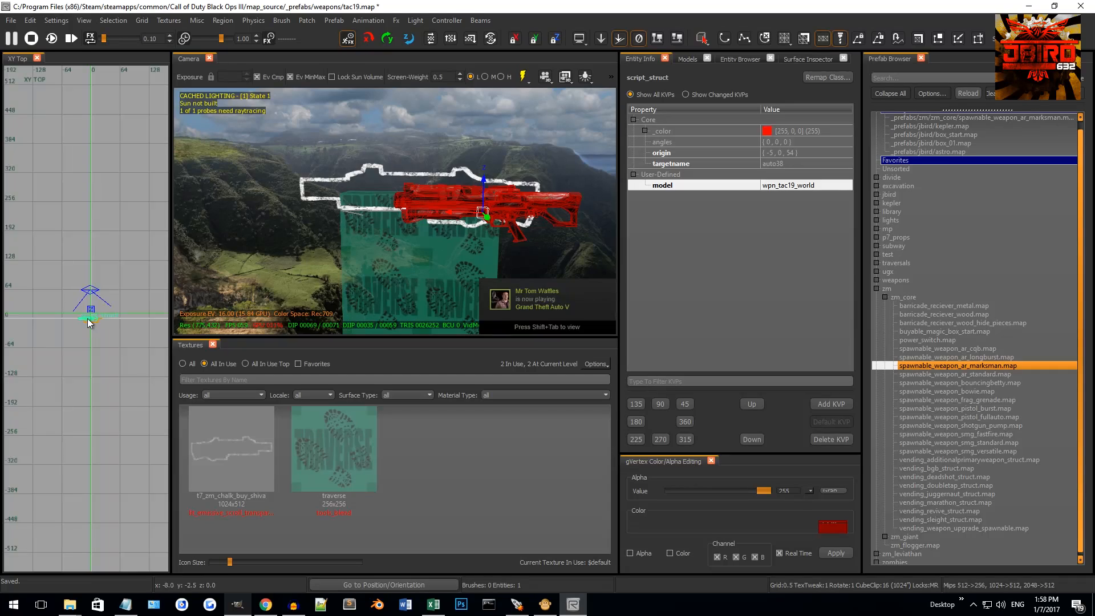
{"action": "key", "text": "ctrl+Tab"}
{"action": "scroll", "coordinate": [87, 321], "scroll_direction": "up", "scroll_amount": 9}
{"action": "key", "text": "3"}
{"action": "left_click_drag", "start_coordinate": [59, 327], "coordinate": [84, 320]}
{"action": "key", "text": "1"}
{"action": "key", "text": "Escape"}
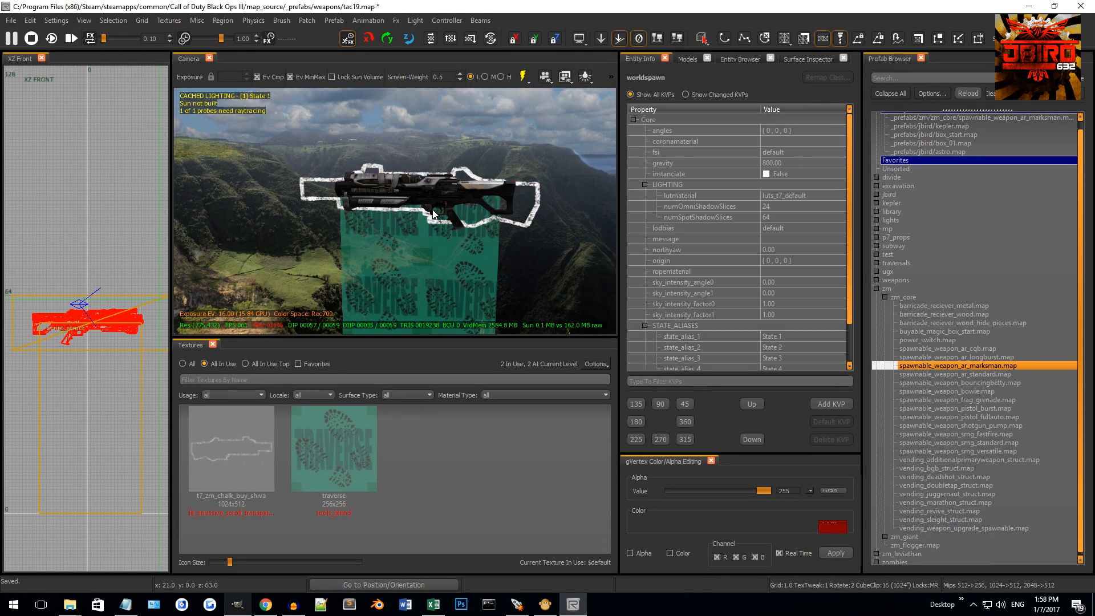
Step: Select the chalk outline patch behind the weapon and filter all textures by tac19
{"action": "right_click", "coordinate": [426, 207]}
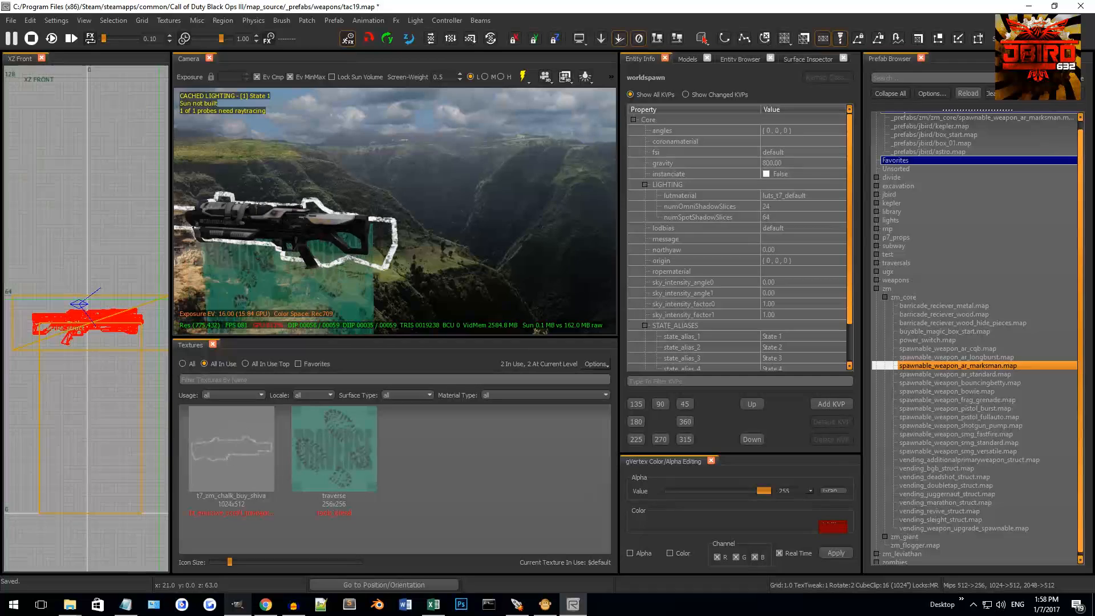
{"action": "left_click", "coordinate": [413, 213], "text": "shift"}
{"action": "right_click", "coordinate": [463, 221]}
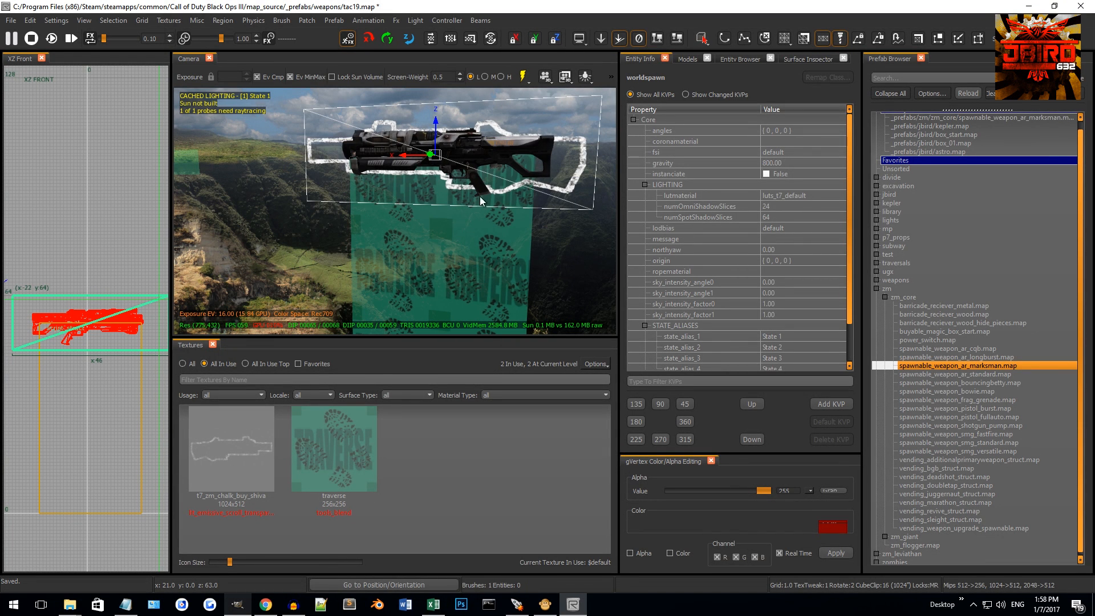
{"action": "right_click", "coordinate": [401, 186]}
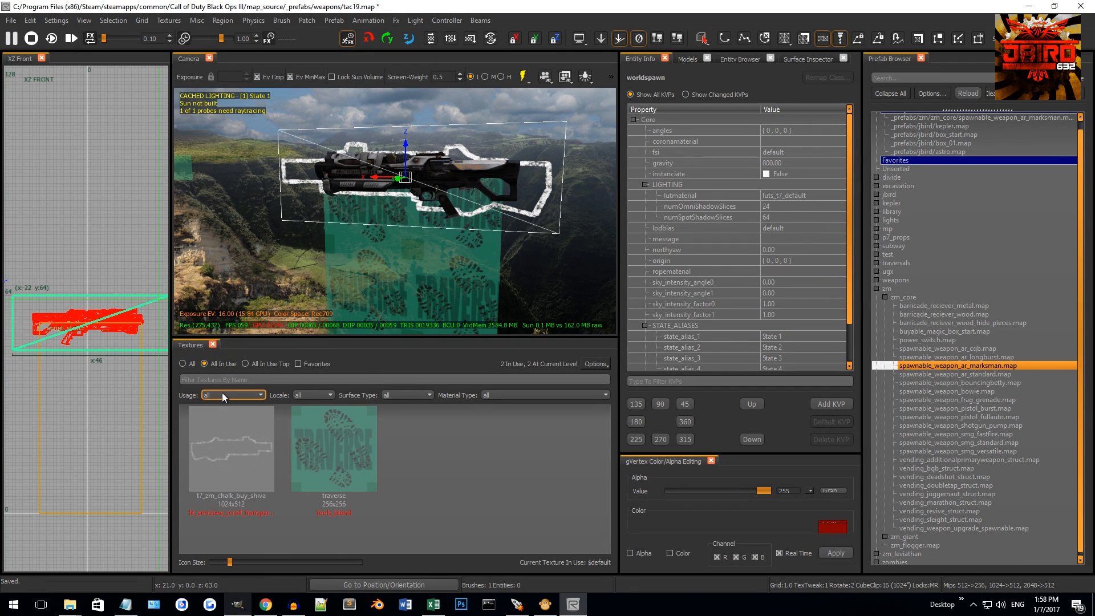
{"action": "left_click", "coordinate": [191, 366]}
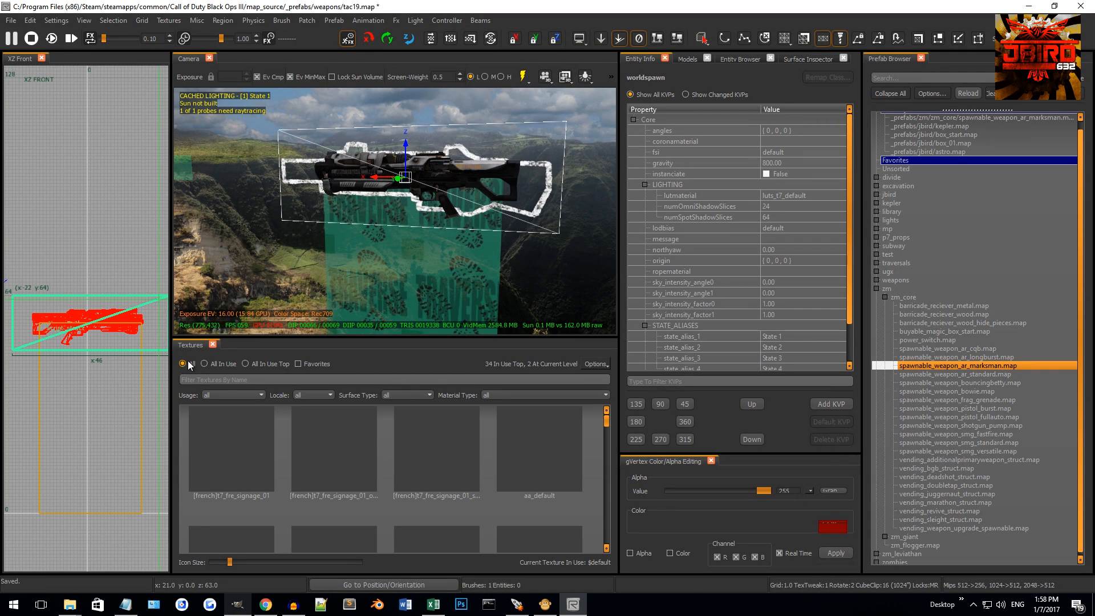
{"action": "left_click", "coordinate": [222, 380]}
{"action": "type", "text": "tac19"}
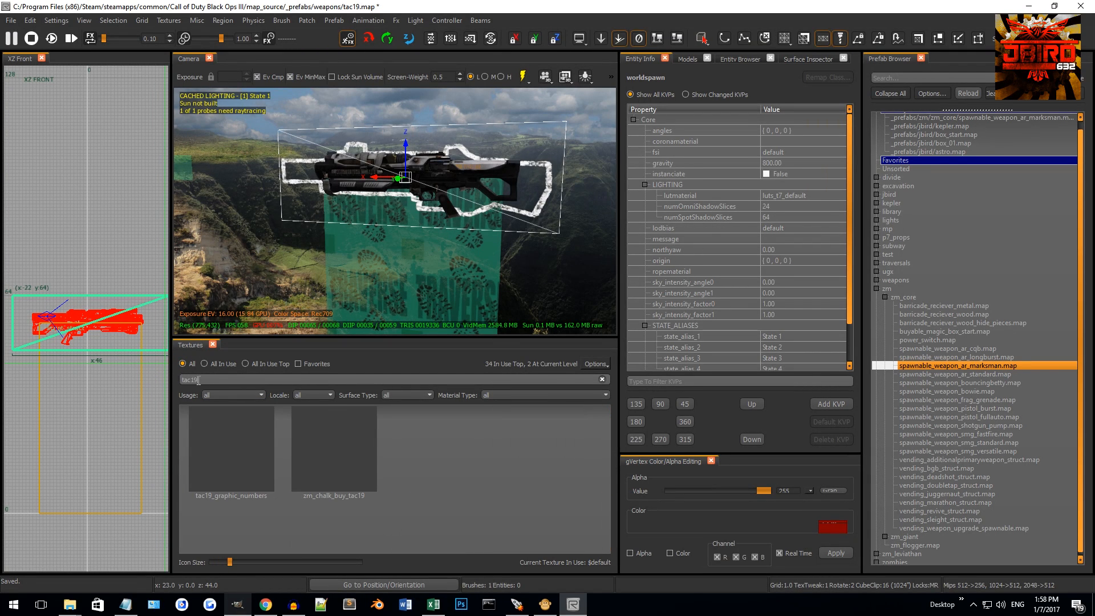
Step: Apply the zm_chalk_buy_tac19 texture to the selected chalk patch and fit it both horizontally and vertically
{"action": "left_click", "coordinate": [319, 482]}
{"action": "left_click", "coordinate": [337, 447]}
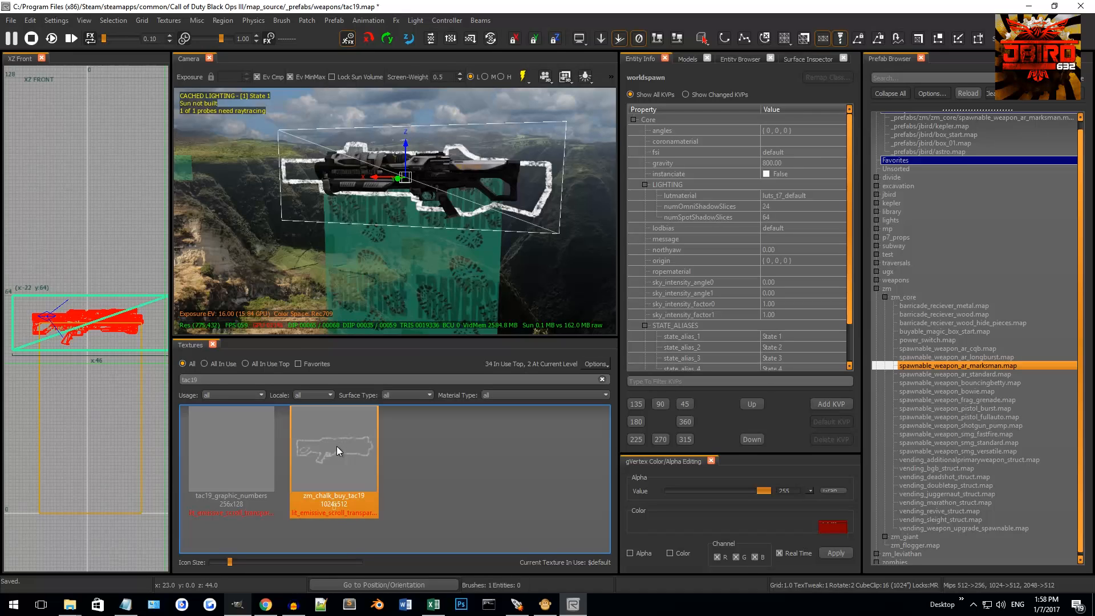
{"action": "right_click", "coordinate": [341, 297]}
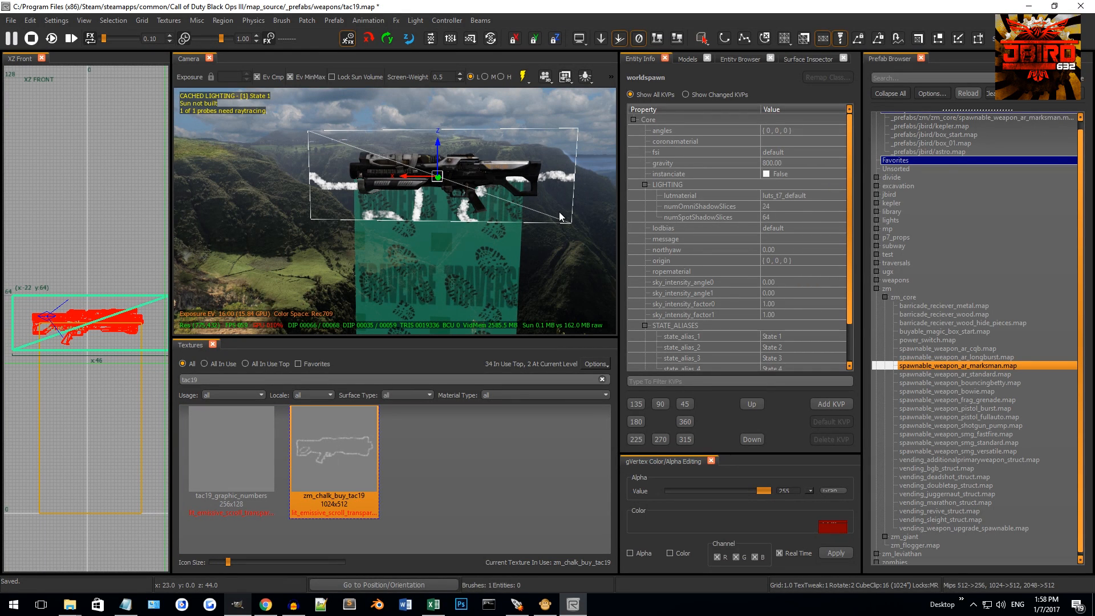
{"action": "key", "text": "s"}
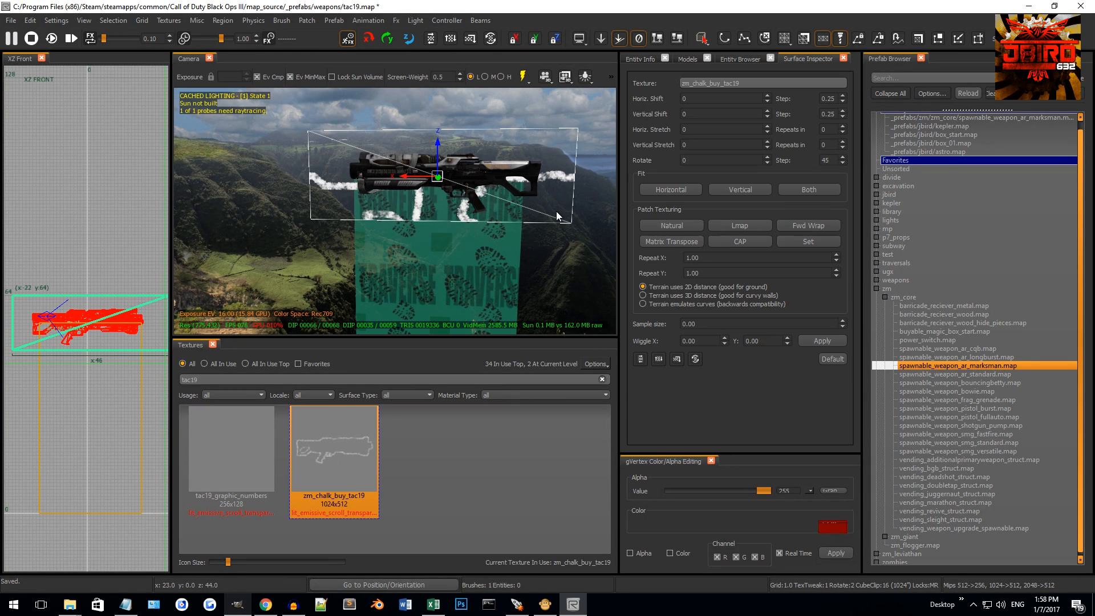
{"action": "left_click", "coordinate": [808, 188]}
Step: Stretch the chalk patch to about 19 units tall, lower it behind the weapon, and set a 0.5 grid
{"action": "left_click_drag", "start_coordinate": [109, 311], "coordinate": [111, 259]}
{"action": "left_click_drag", "start_coordinate": [86, 357], "coordinate": [85, 360]}
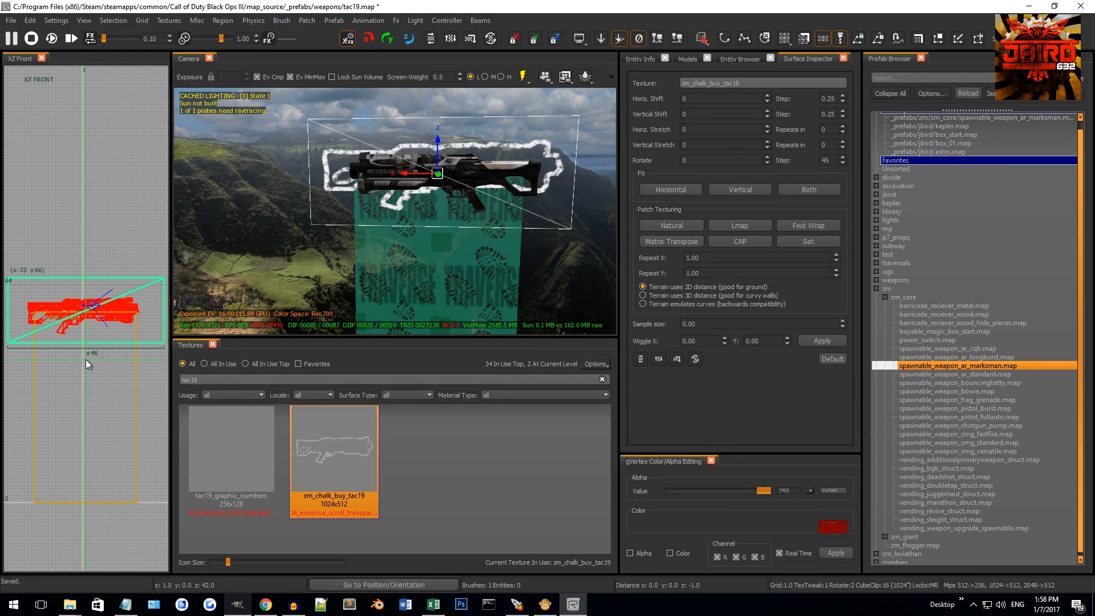
{"action": "left_click_drag", "start_coordinate": [96, 323], "coordinate": [96, 327]}
{"action": "key", "text": "bracketleft"}
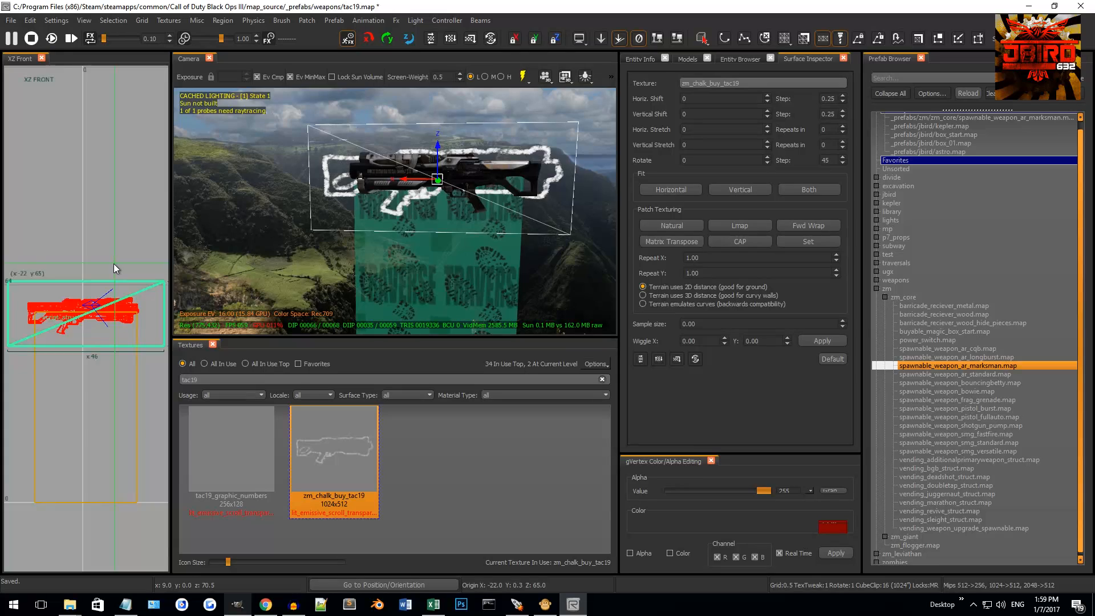
Step: Rotate the chalk patch 180 degrees about the vertical axis in the XY Top view so its outline faces the weapon's direction
{"action": "key", "text": "ctrl+Tab"}
{"action": "scroll", "coordinate": [91, 285], "scroll_direction": "down", "scroll_amount": 3}
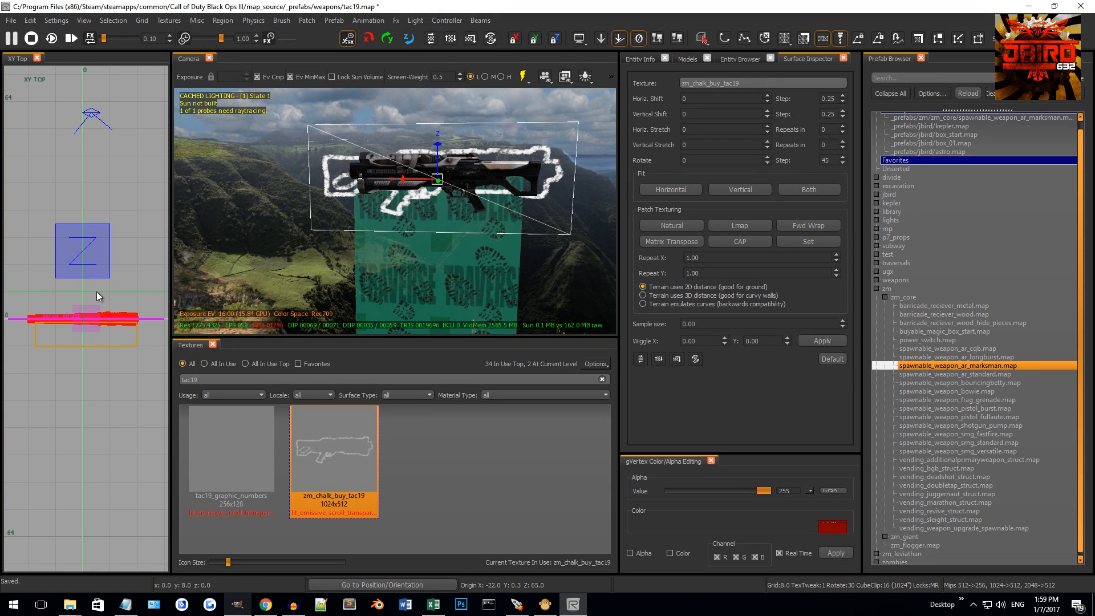
{"action": "key", "text": "r"}
{"action": "left_click_drag", "start_coordinate": [110, 268], "coordinate": [111, 344]}
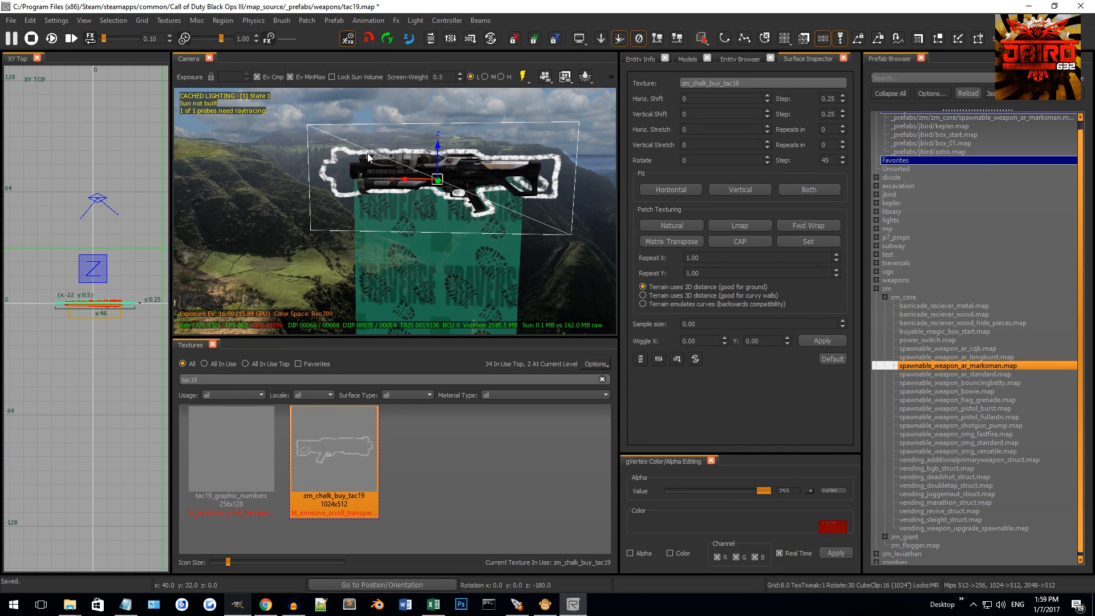
{"action": "scroll", "coordinate": [395, 252], "scroll_direction": "up", "scroll_amount": 2}
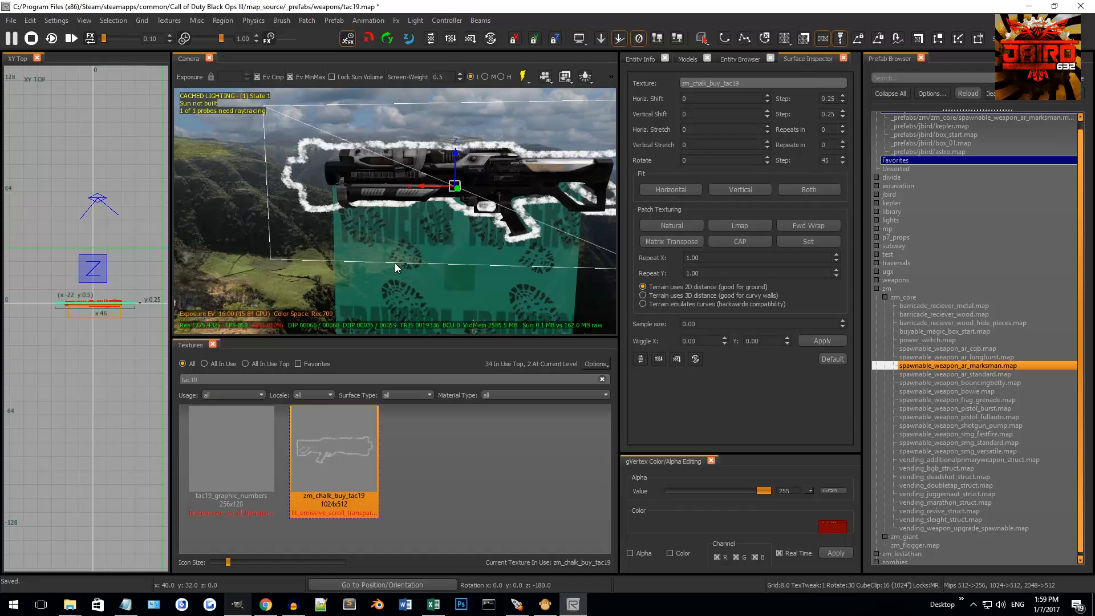
{"action": "left_click_drag", "start_coordinate": [395, 262], "coordinate": [395, 261]}
Step: Return to the XZ Front view and pull in the chalk patch's muzzle-side edge to fit the weapon's barrel
{"action": "key", "text": "ctrl+Tab"}
{"action": "scroll", "coordinate": [129, 310], "scroll_direction": "up", "scroll_amount": 5}
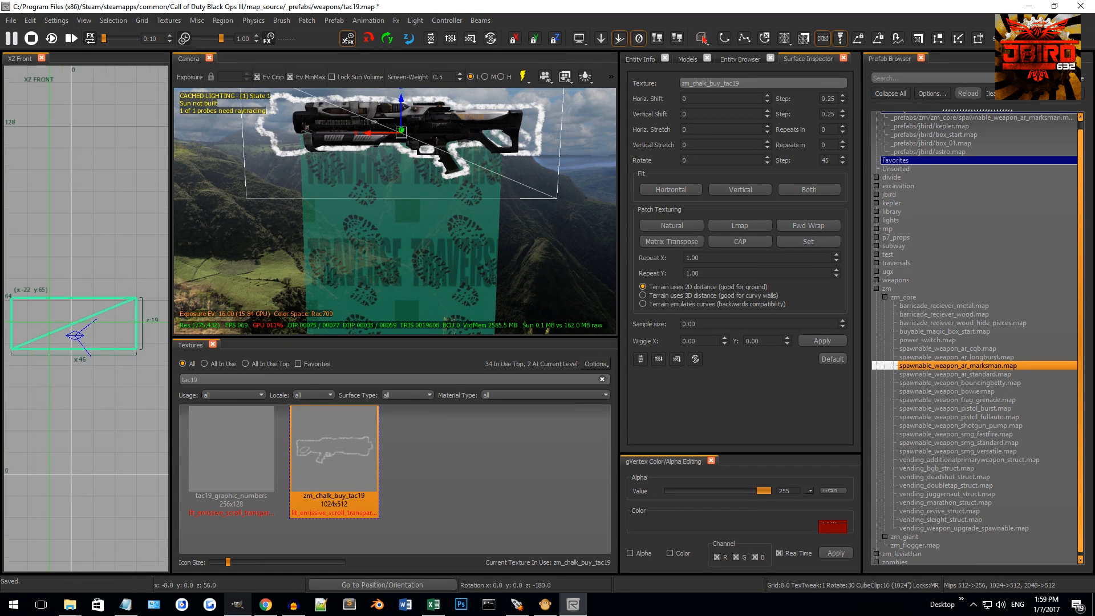
{"action": "key", "text": "grave"}
{"action": "left_click_drag", "start_coordinate": [129, 309], "coordinate": [81, 315]}
{"action": "scroll", "coordinate": [132, 310], "scroll_direction": "up", "scroll_amount": 2}
{"action": "left_click_drag", "start_coordinate": [309, 211], "coordinate": [307, 210]}
{"action": "scroll", "coordinate": [128, 255], "scroll_direction": "down", "scroll_amount": 2}
{"action": "left_click_drag", "start_coordinate": [267, 245], "coordinate": [369, 230]}
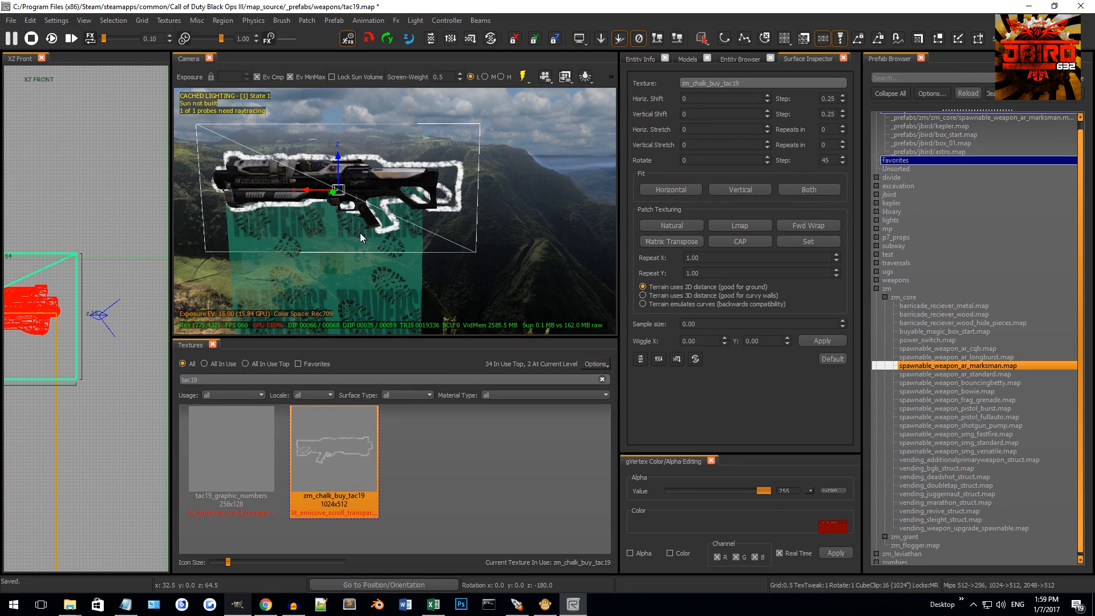
Step: Pull in the chalk patch's stock-side edge until the patch is 38 units wide and lower its bottom edge by 0.5
{"action": "scroll", "coordinate": [89, 292], "scroll_direction": "down", "scroll_amount": 4}
{"action": "left_click_drag", "start_coordinate": [89, 292], "coordinate": [161, 281]}
{"action": "scroll", "coordinate": [39, 283], "scroll_direction": "up", "scroll_amount": 2}
{"action": "left_click_drag", "start_coordinate": [36, 289], "coordinate": [47, 293]}
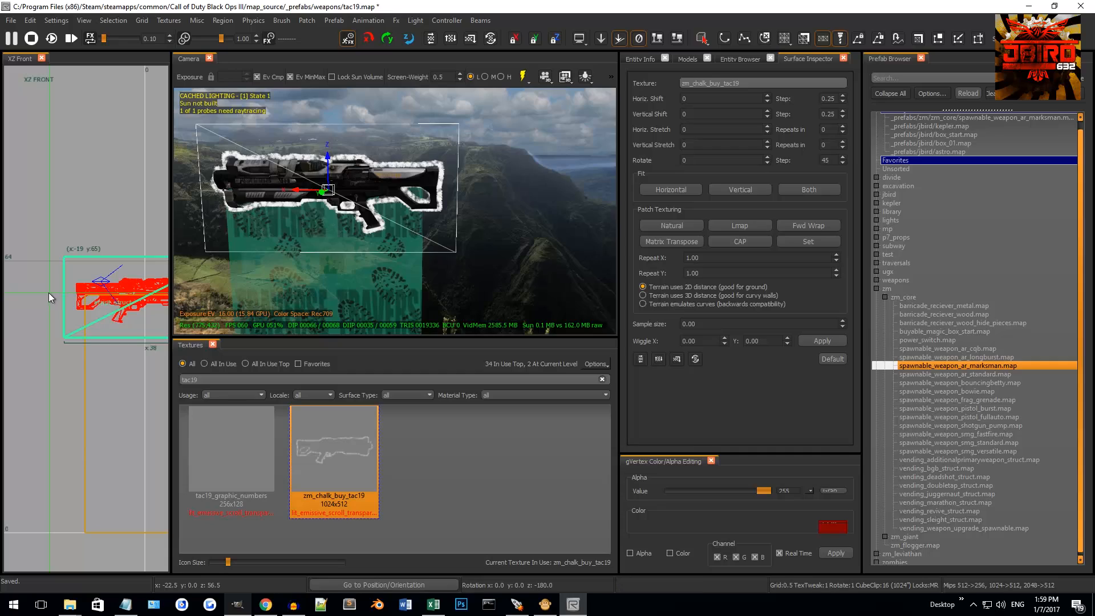
{"action": "left_click_drag", "start_coordinate": [163, 281], "coordinate": [126, 280]}
{"action": "left_click_drag", "start_coordinate": [312, 262], "coordinate": [434, 222]}
{"action": "left_click_drag", "start_coordinate": [94, 355], "coordinate": [95, 358]}
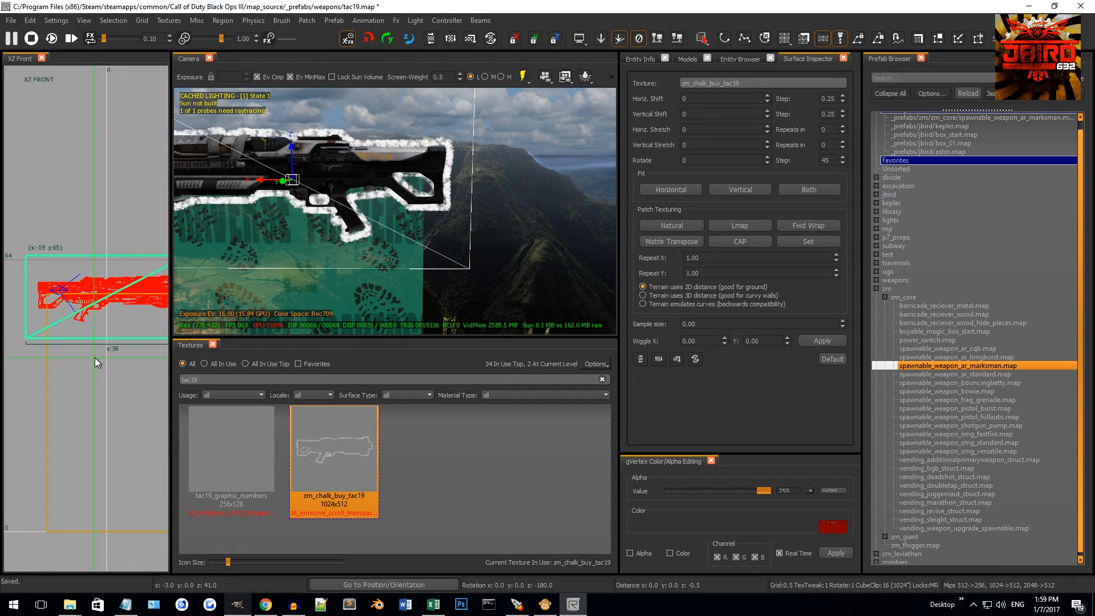
Step: Deselect the chalk patch, unhide the red weapon_upgrade struct box, and save the tac19 prefab
{"action": "mouse_move", "coordinate": [331, 246]}
{"action": "left_mouse_down"}
{"action": "mouse_move", "coordinate": [414, 196]}
{"action": "mouse_move", "coordinate": [407, 183]}
{"action": "left_mouse_up"}
{"action": "key", "text": "Escape"}
{"action": "left_click", "coordinate": [394, 189], "text": "shift"}
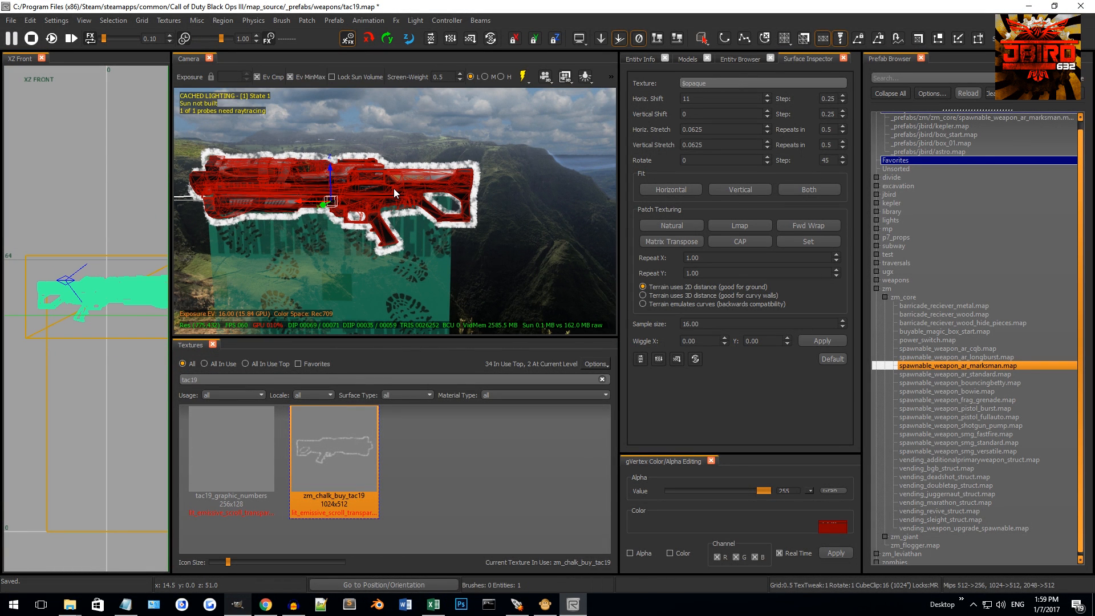
{"action": "left_click_drag", "start_coordinate": [408, 209], "coordinate": [449, 214]}
{"action": "key", "text": "shift+h"}
{"action": "key", "text": "Escape"}
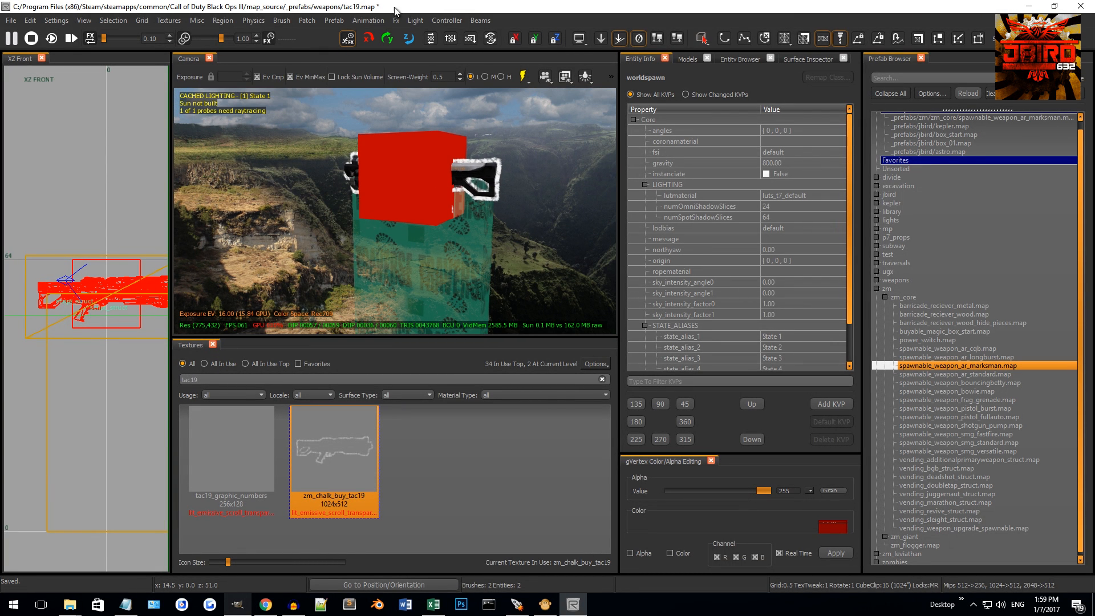
{"action": "left_click", "coordinate": [10, 20]}
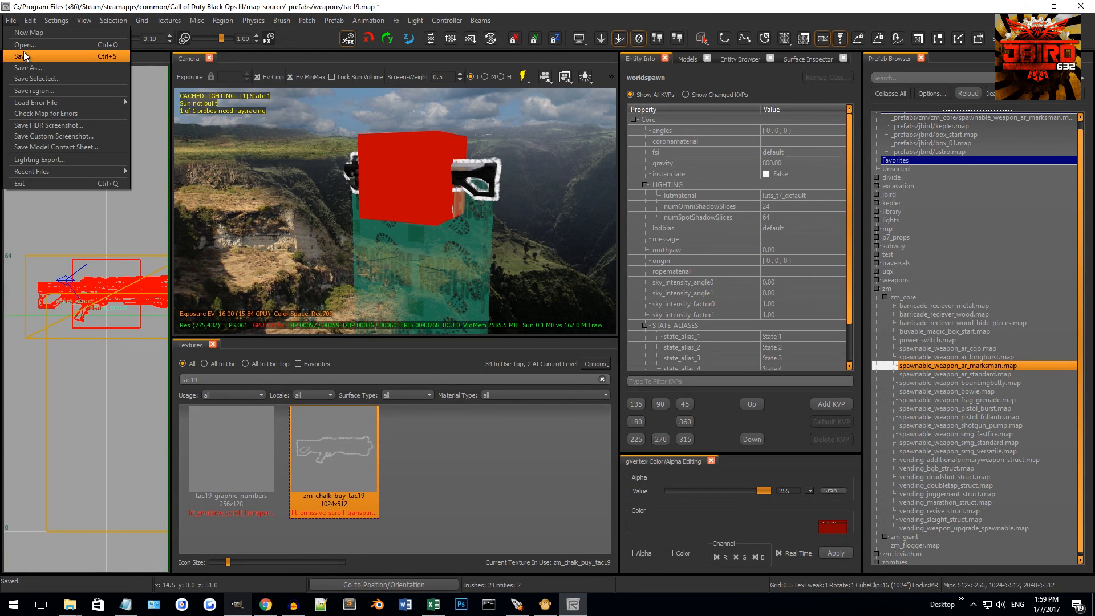
{"action": "left_click", "coordinate": [28, 57]}
Step: Leave the tac19 prefab and return to the zm_test map
{"action": "left_click_drag", "start_coordinate": [393, 172], "coordinate": [385, 166]}
{"action": "right_click", "coordinate": [100, 207]}
{"action": "mouse_move", "coordinate": [118, 222]}
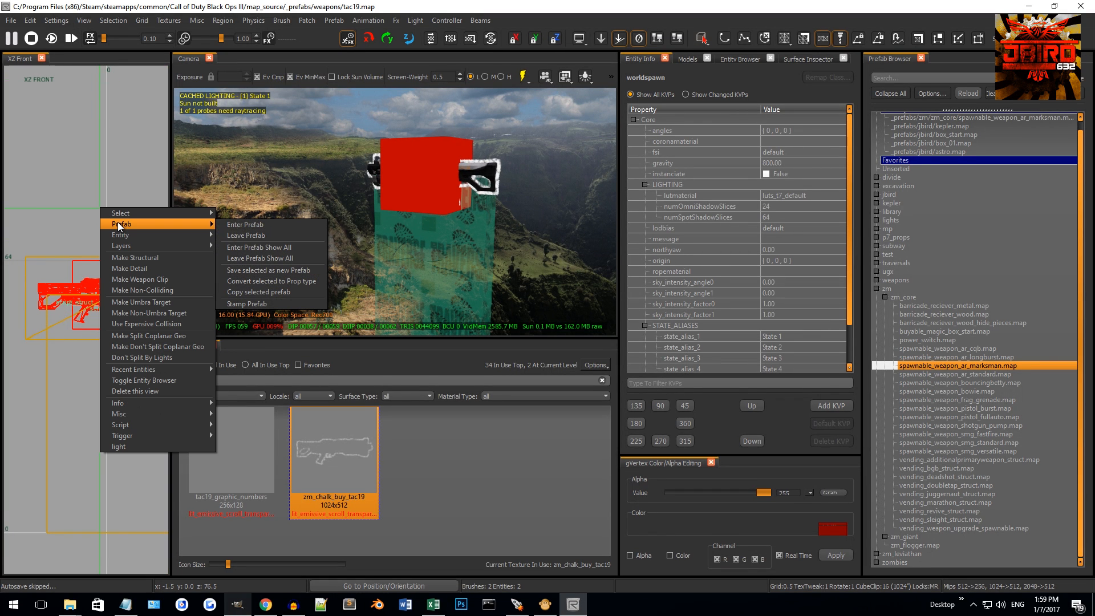
{"action": "left_click", "coordinate": [245, 235]}
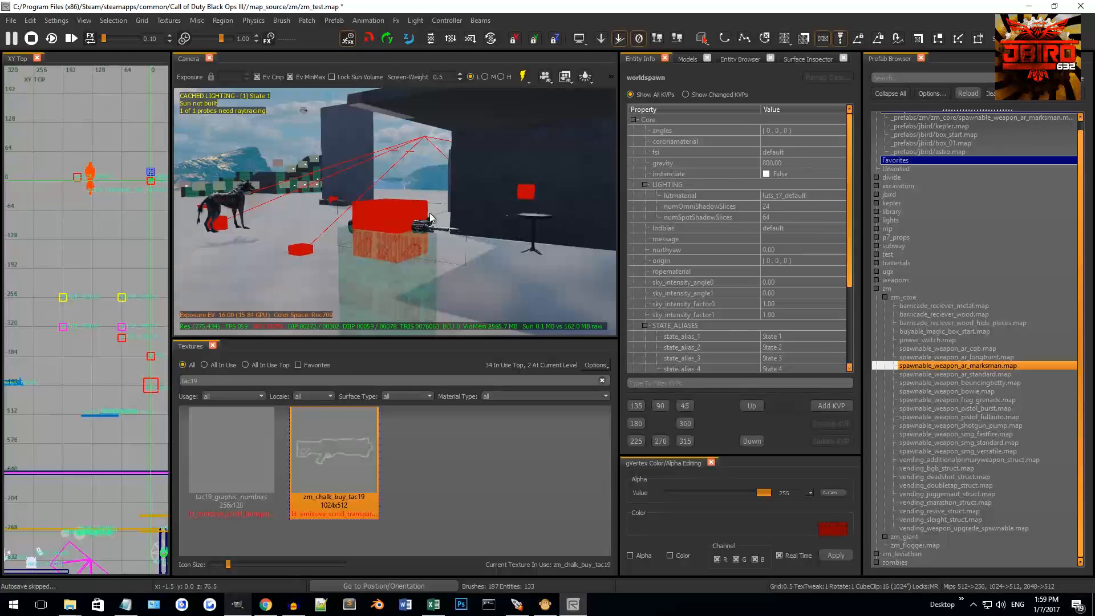
Step: Change the placed ar_marksman wall-buy prefab's model to _prefabs/weapons/tac19.map, deselect it, and view it from the front
{"action": "right_click", "coordinate": [414, 224]}
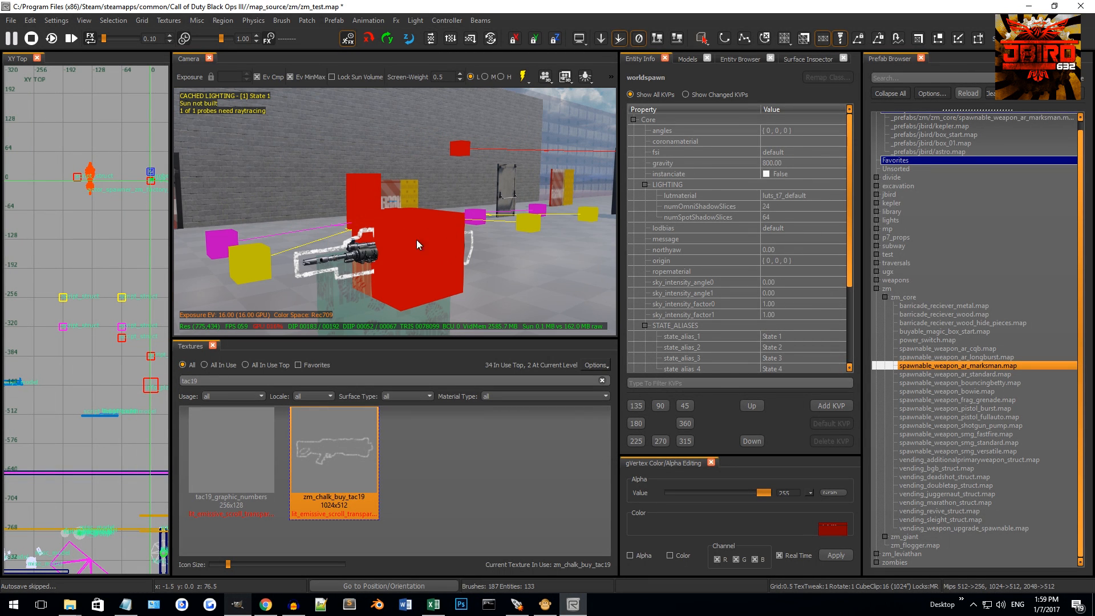
{"action": "left_click", "coordinate": [416, 241], "text": "shift"}
{"action": "left_click", "coordinate": [825, 142]}
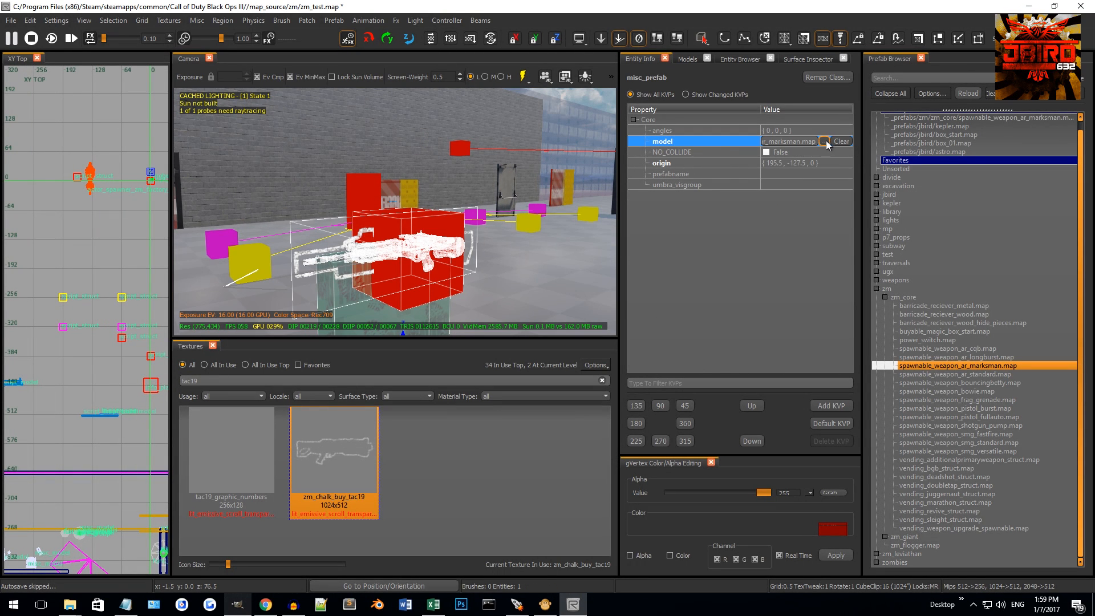
{"action": "left_click", "coordinate": [825, 141]}
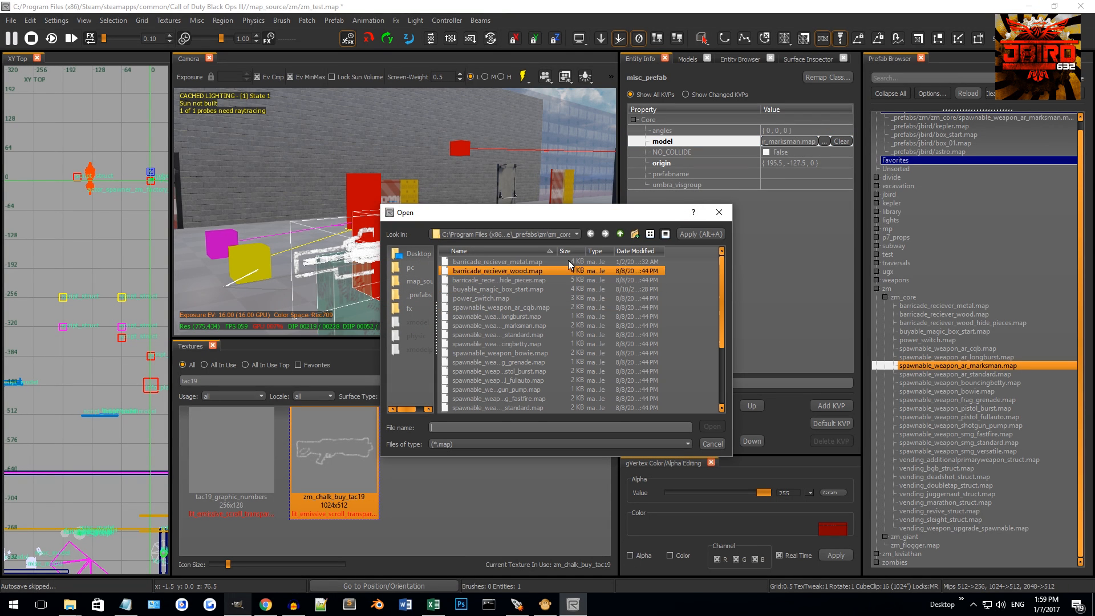
{"action": "left_click", "coordinate": [620, 234]}
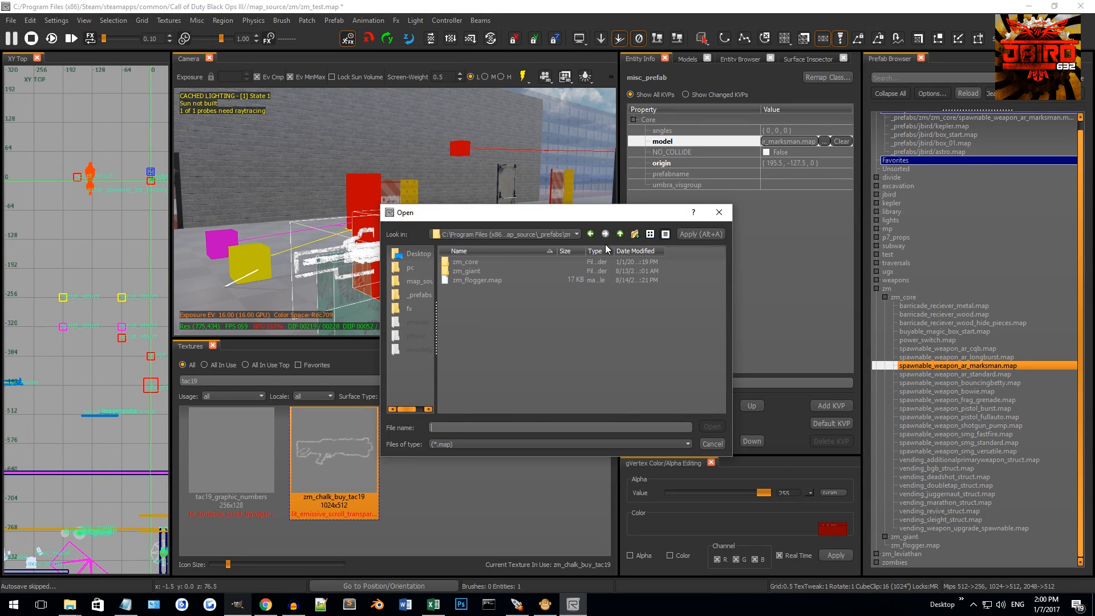
{"action": "left_click", "coordinate": [621, 234]}
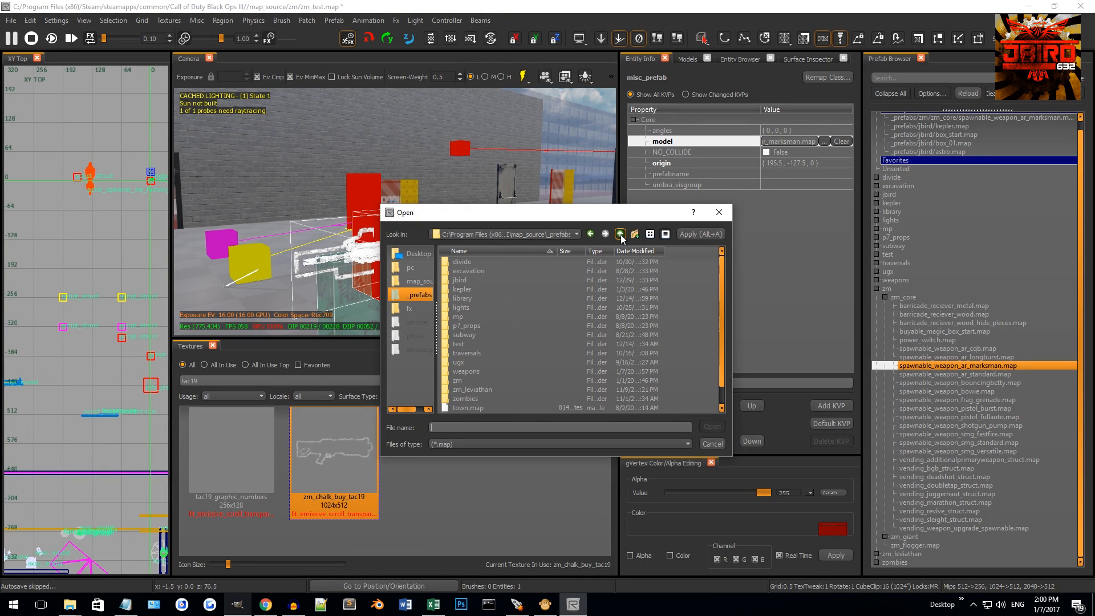
{"action": "double_click", "coordinate": [487, 374]}
{"action": "double_click", "coordinate": [481, 279]}
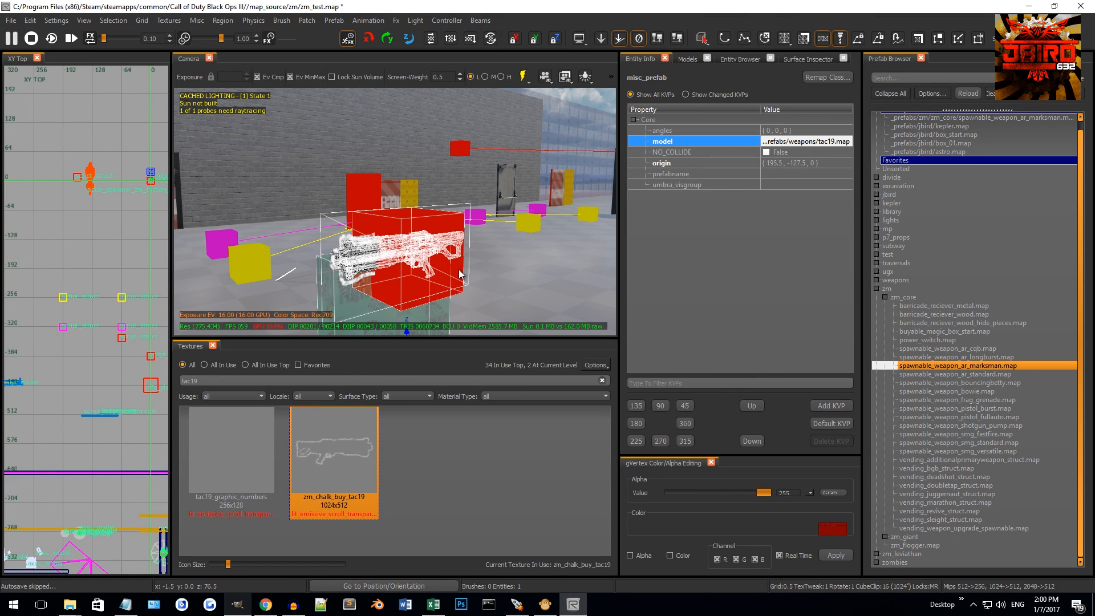
{"action": "key", "text": "Escape"}
{"action": "right_click", "coordinate": [471, 269]}
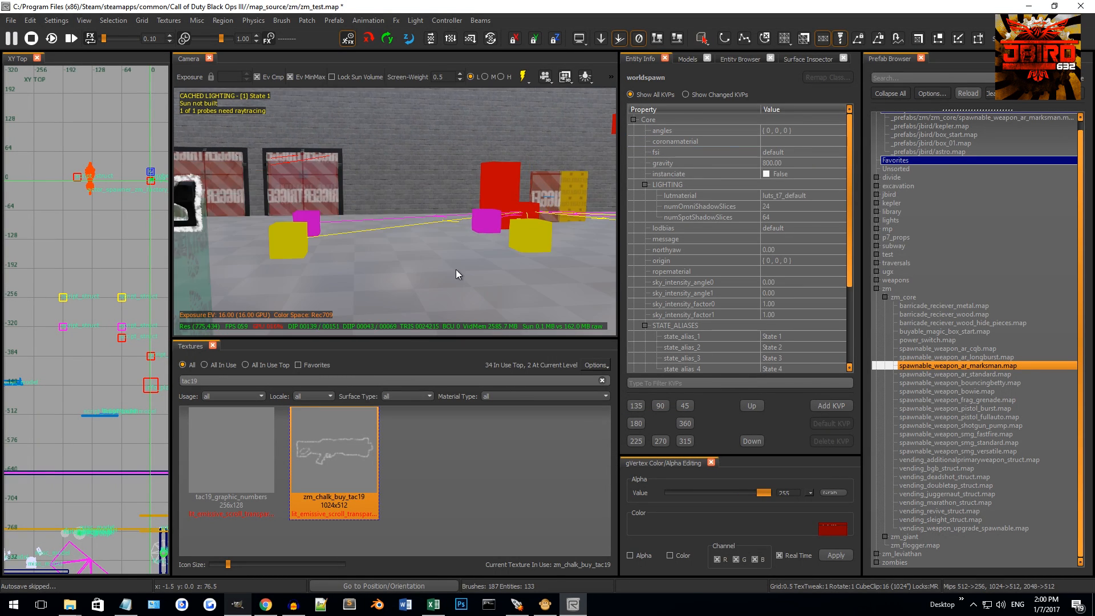
{"action": "right_click", "coordinate": [456, 270]}
{"action": "right_click", "coordinate": [428, 264]}
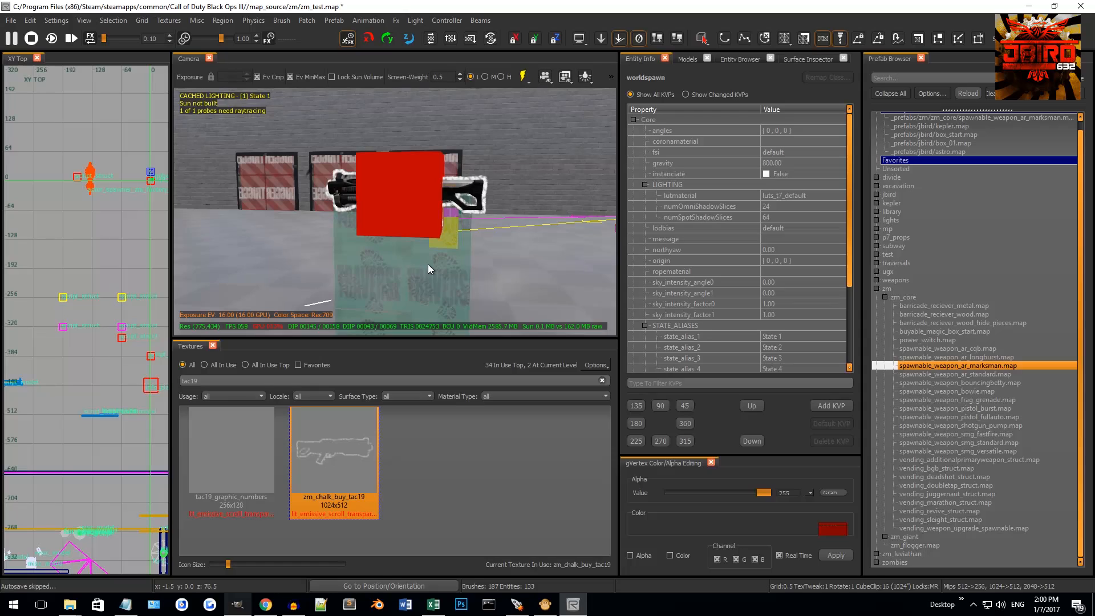